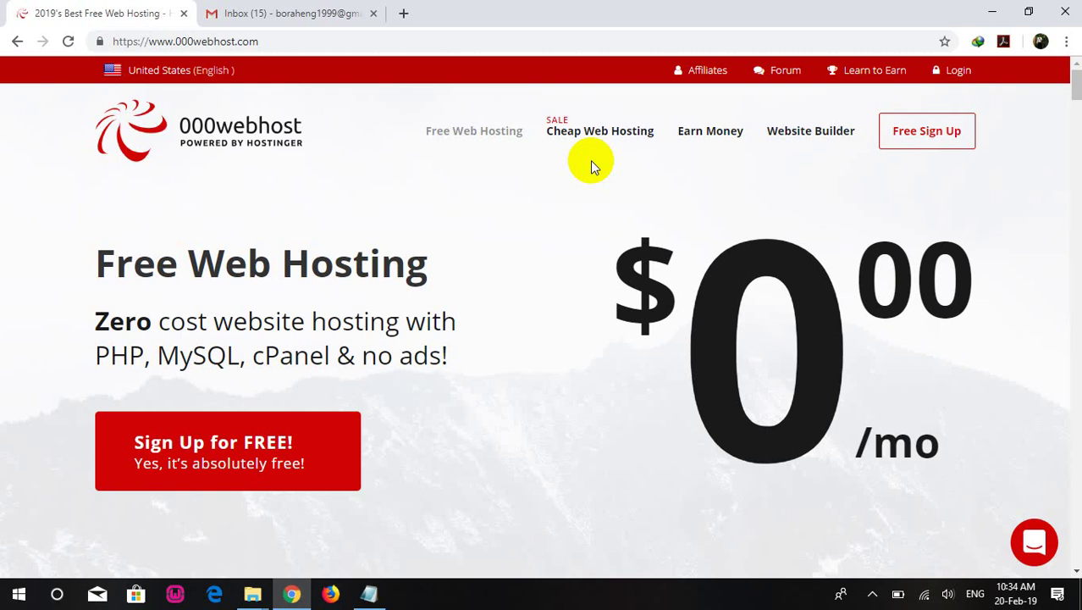
- Open 000webhost's free sign-up form, clear its Email field, and switch to the Gmail tab
left_click(913, 149)
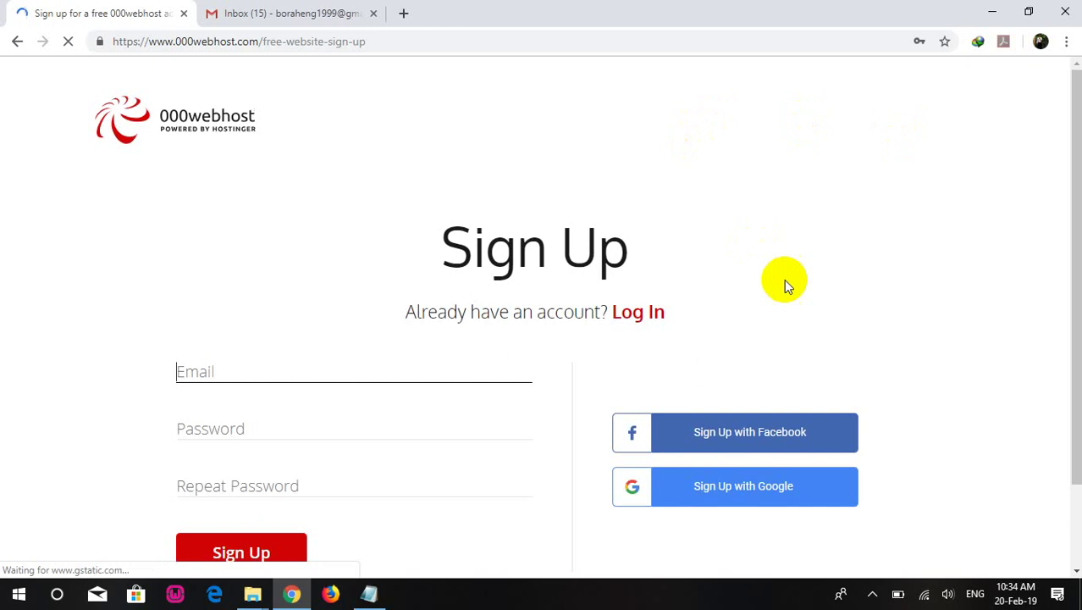
left_click(419, 380)
key("BackSpace")
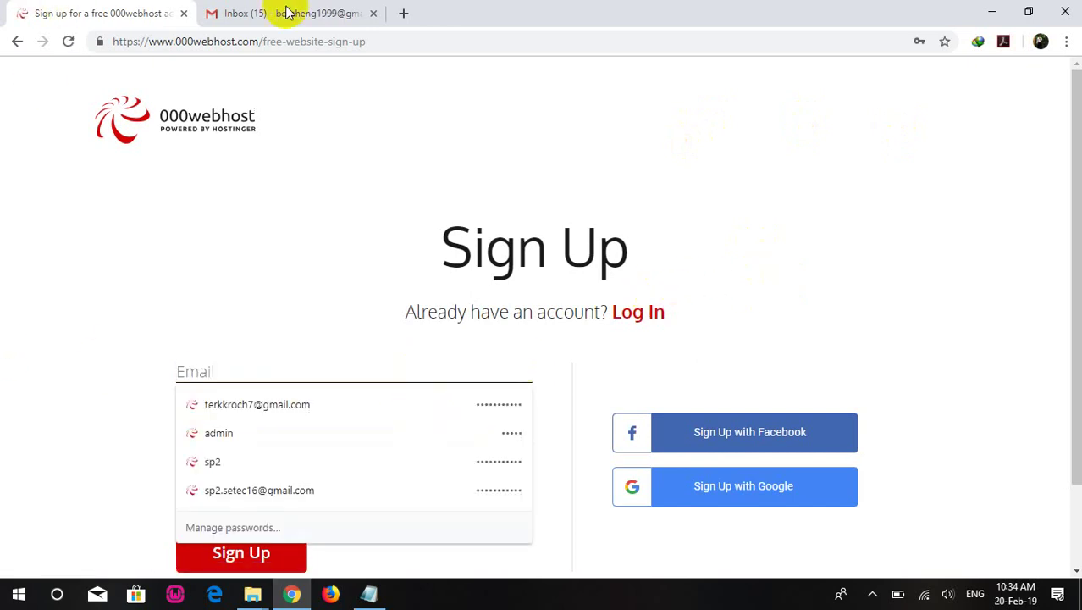
left_click(285, 13)
- Open the Google account panel and select the signed-in account's e-mail address text
left_click(1055, 82)
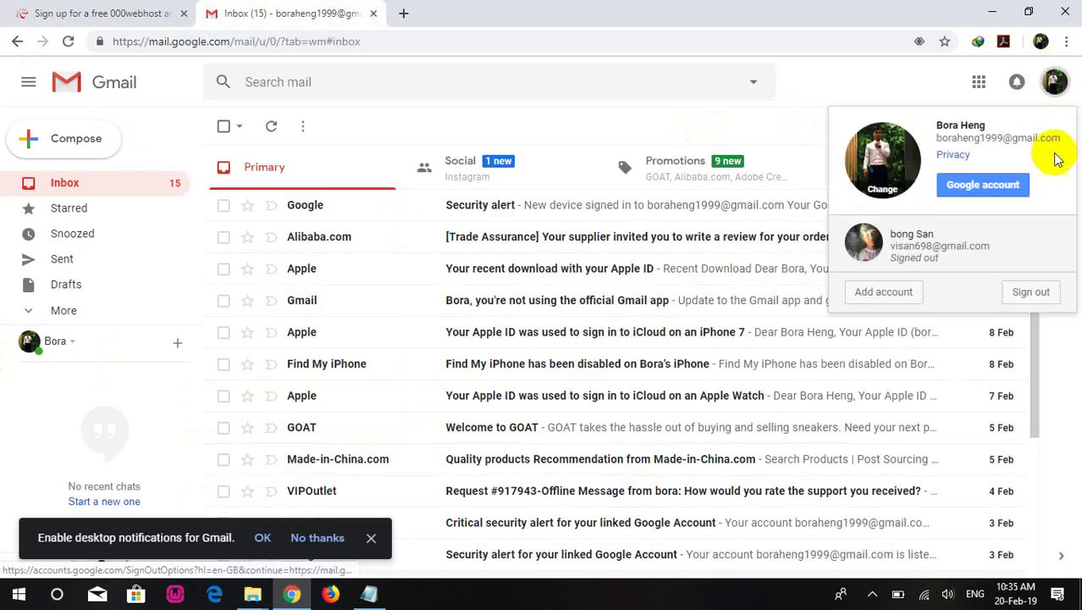
left_click_drag(1006, 149, 936, 127)
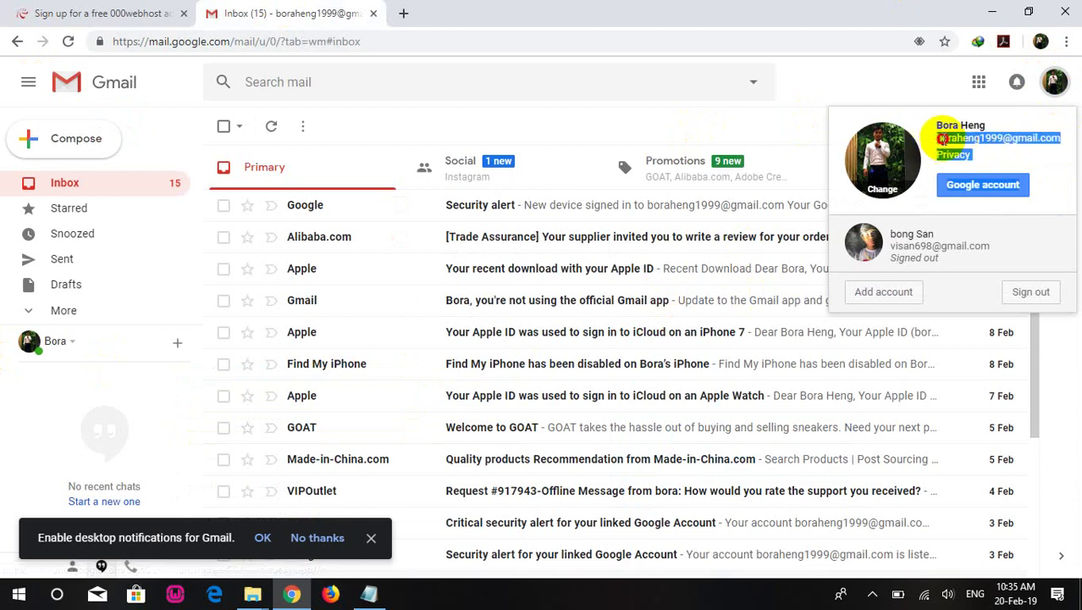
left_click(1002, 166)
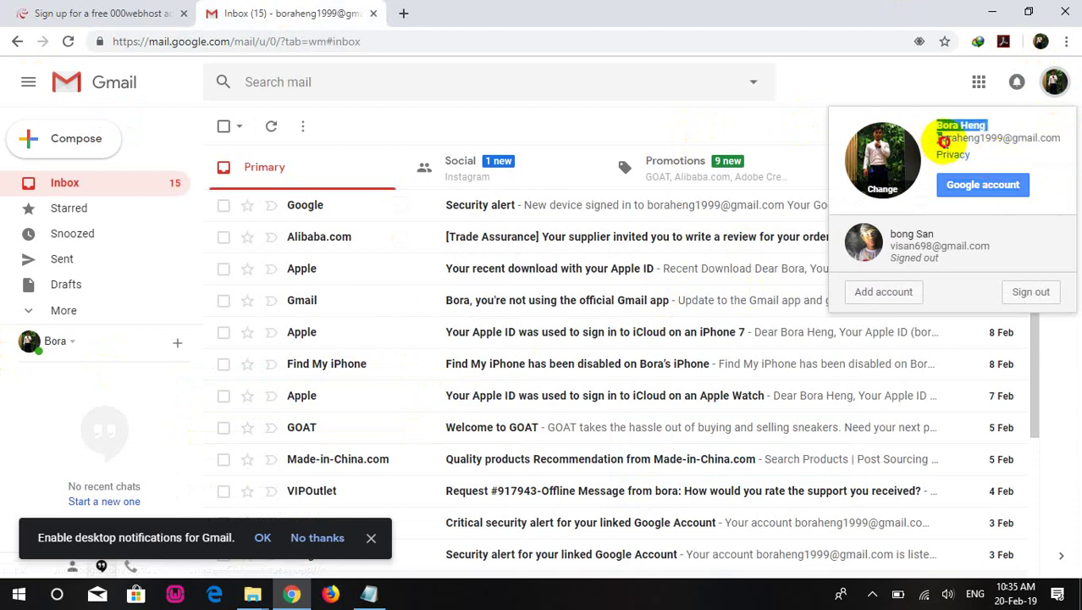
mouse_move(936, 127)
left_mouse_down()
mouse_move(1016, 151)
mouse_move(931, 127)
left_mouse_up()
left_click(1050, 138)
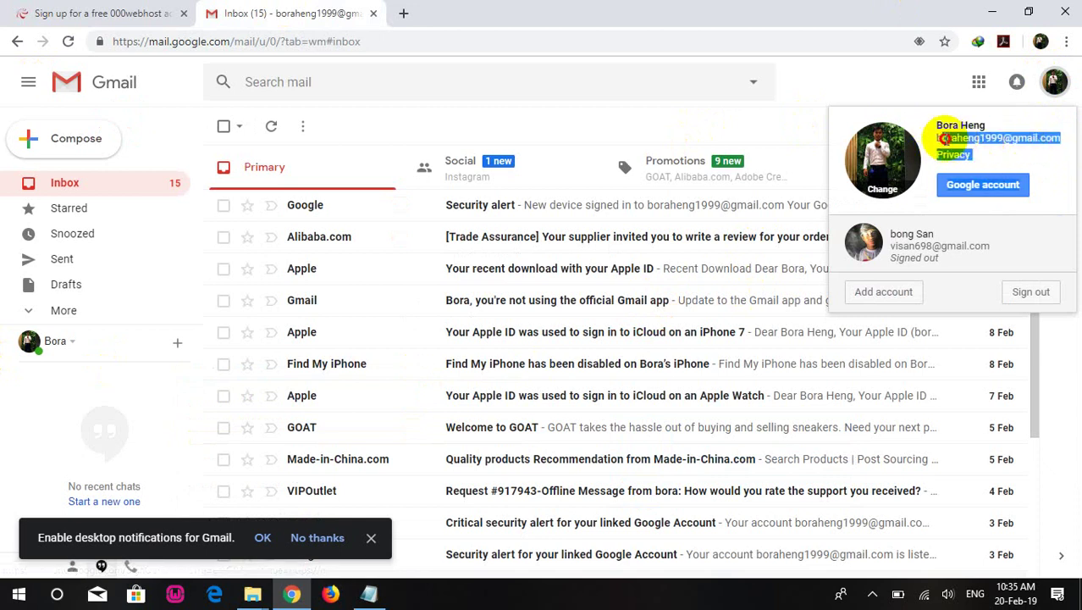
left_click(974, 151)
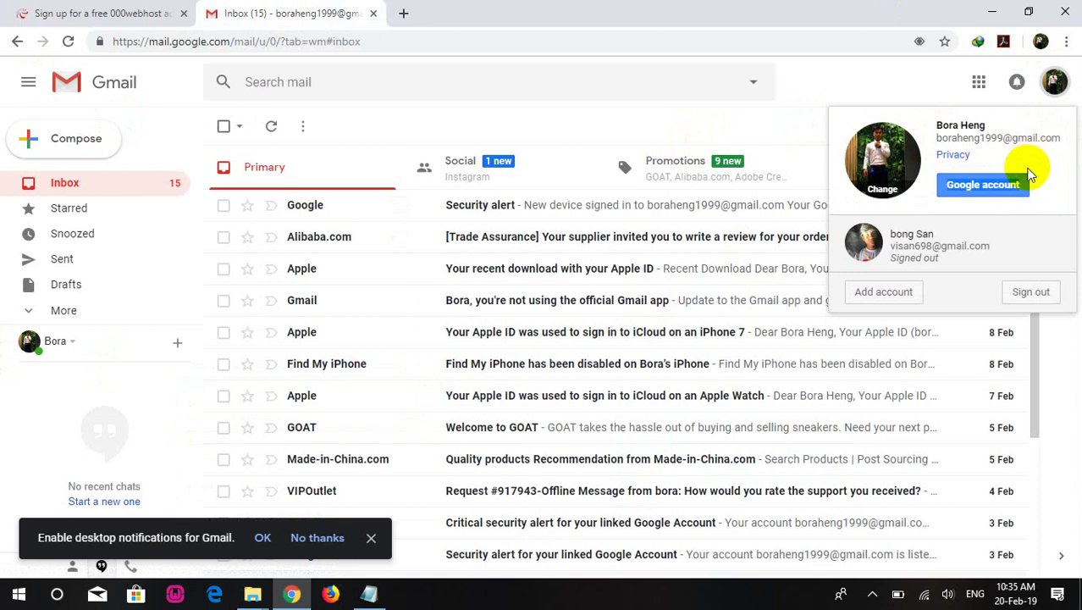
- Enter the account's Gmail address into the sign-up Email field
left_click(34, 12)
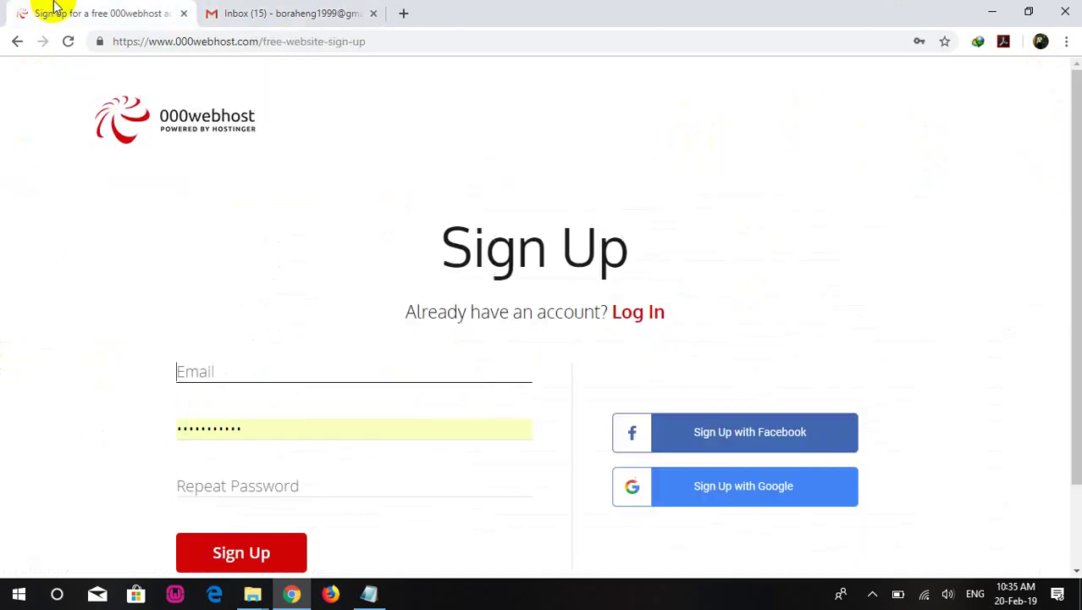
left_click(369, 386)
left_click(322, 369)
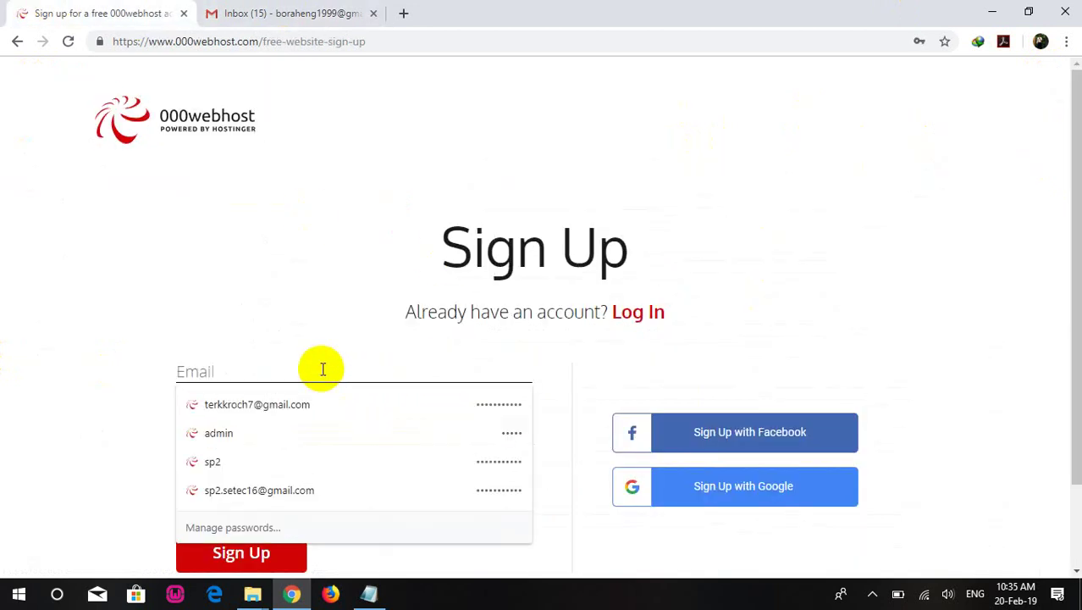
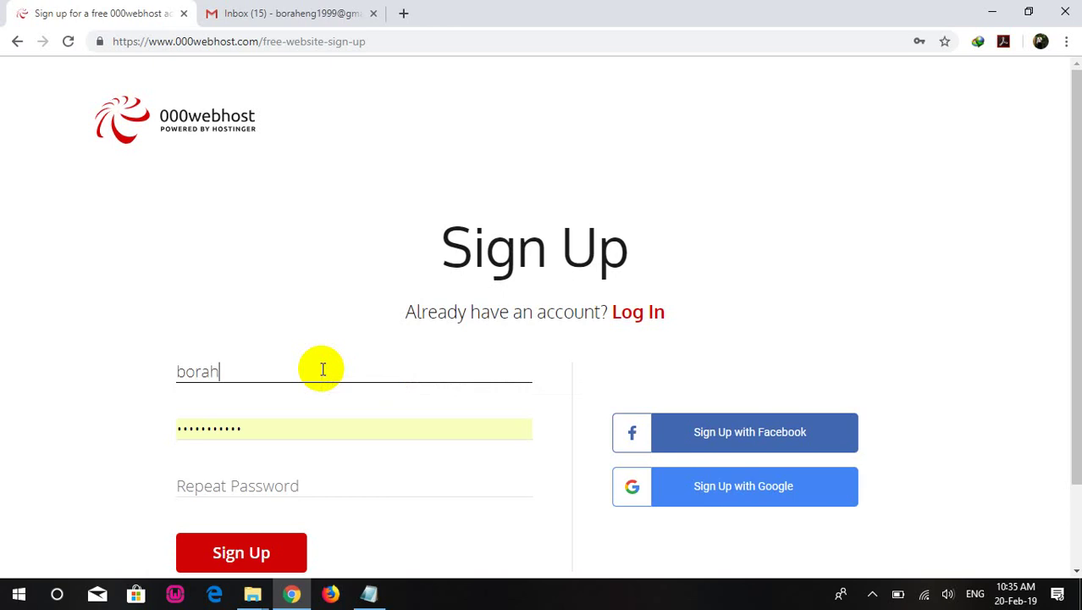
left_click(369, 12)
left_click(118, 13)
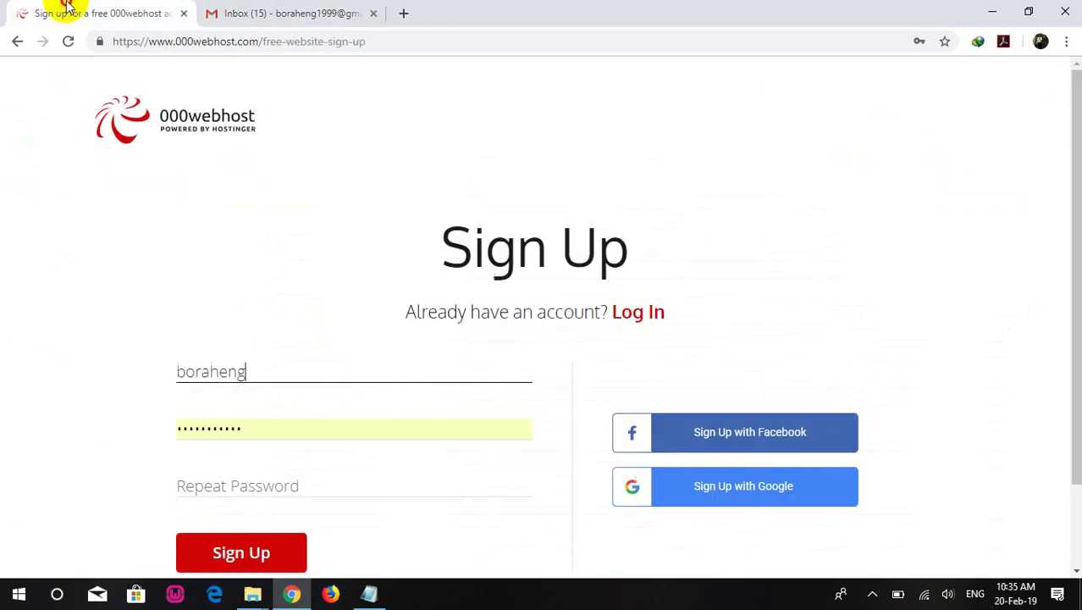
left_click(292, 371)
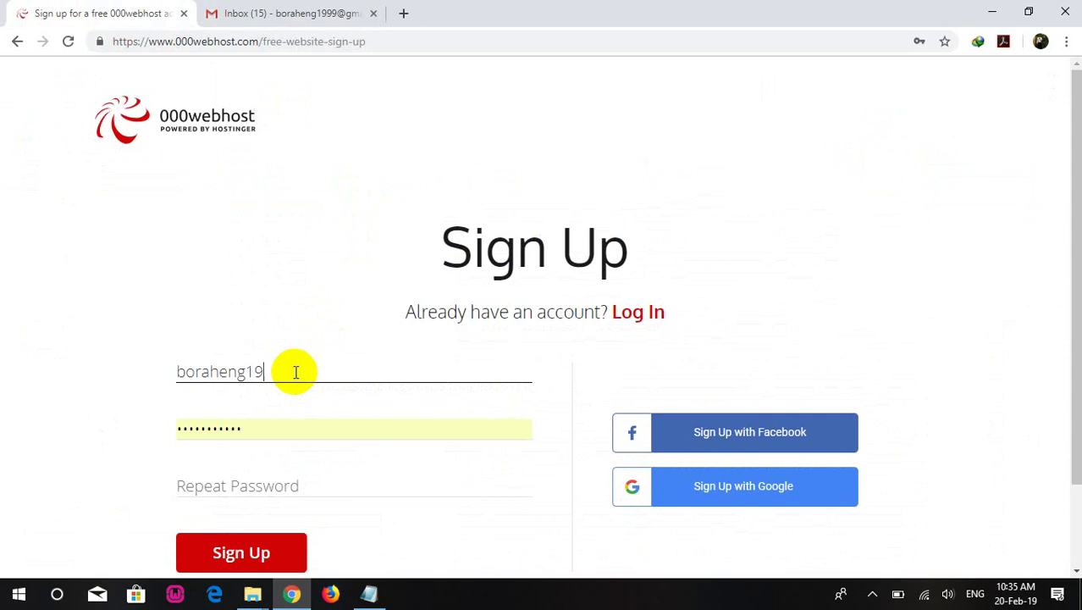
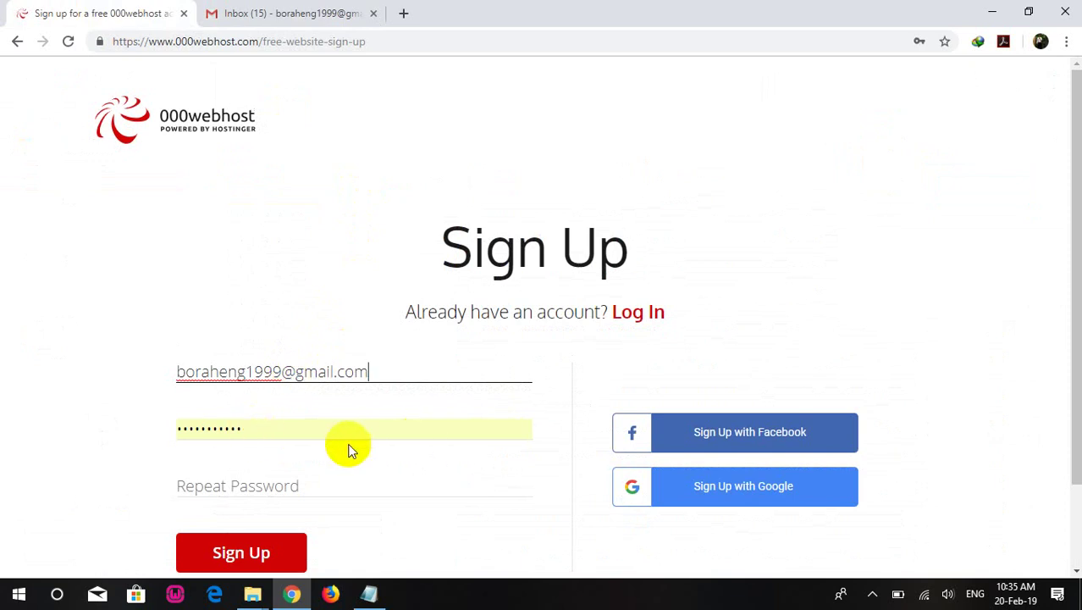
- Clear the autofilled password and dismiss the saved-password suggestions
left_click(225, 428)
key("ctrl+a")
key("BackSpace")
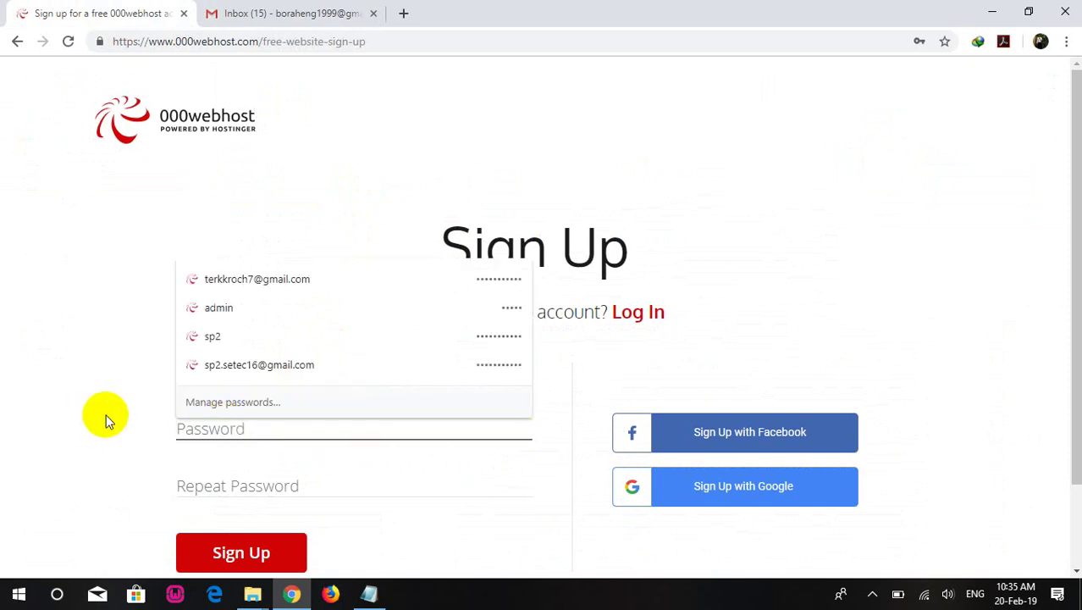
left_click(10, 456)
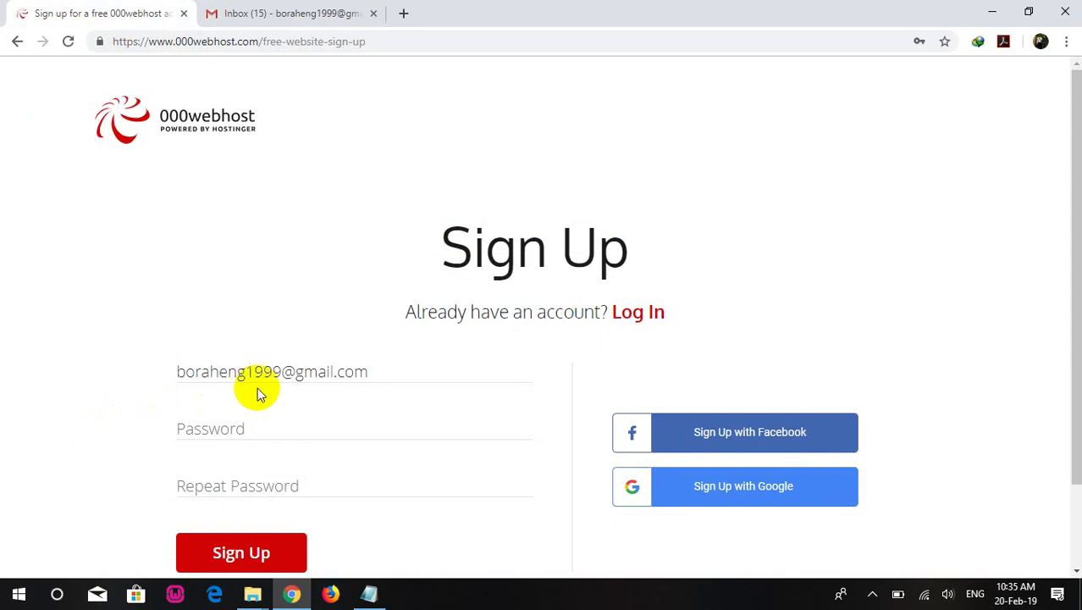
scroll(257, 387, "down", 1)
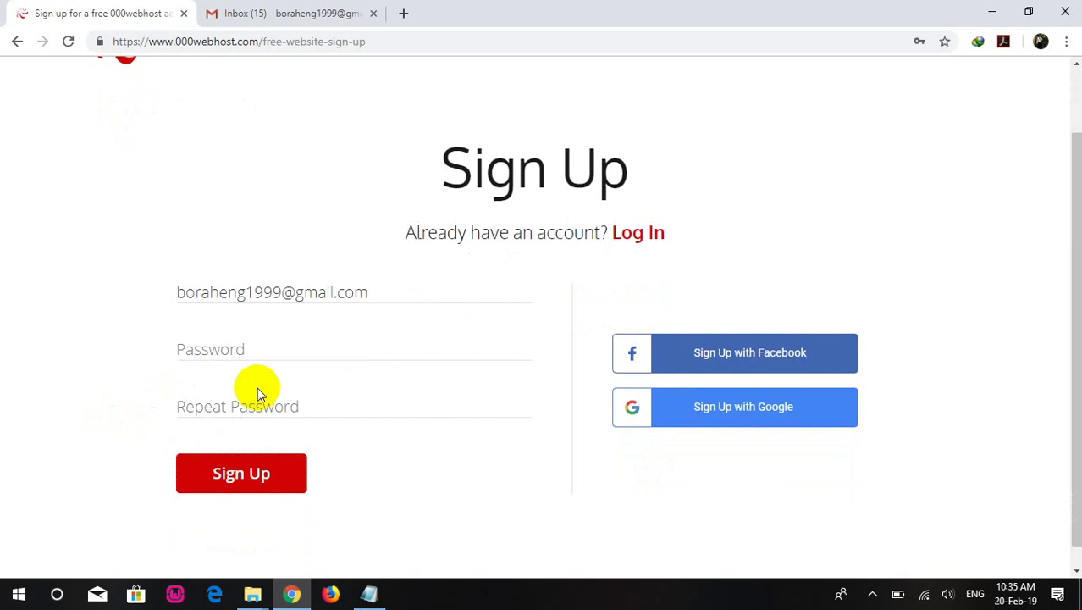
- Enter a new password in Password and Repeat Password, then submit the sign-up
left_click(266, 351)
type("a")
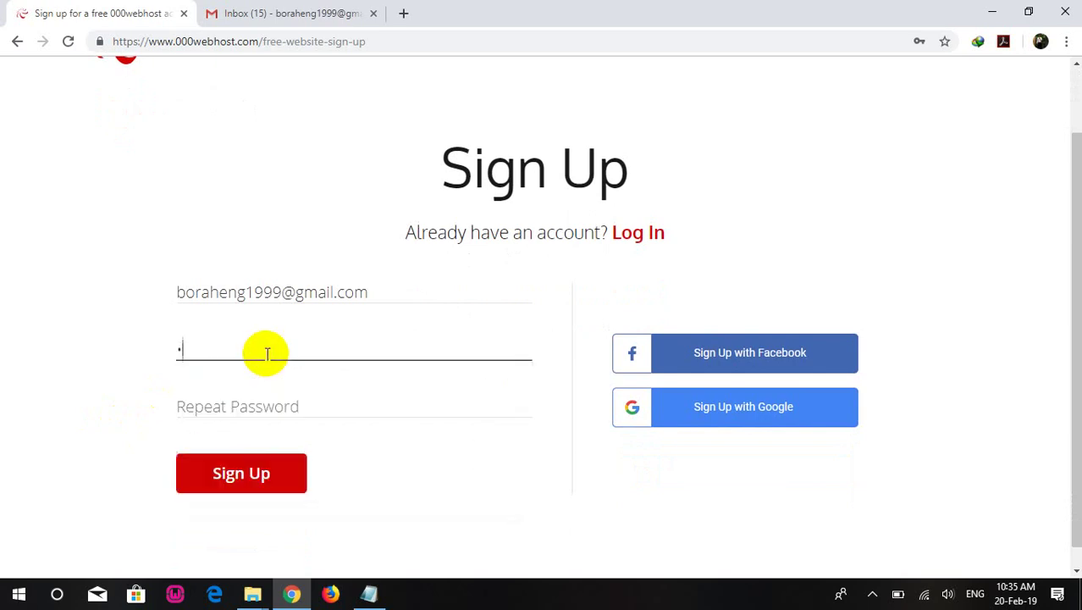
type("bab")
key("BackSpace")
key("BackSpace")
key("BackSpace")
key("BackSpace")
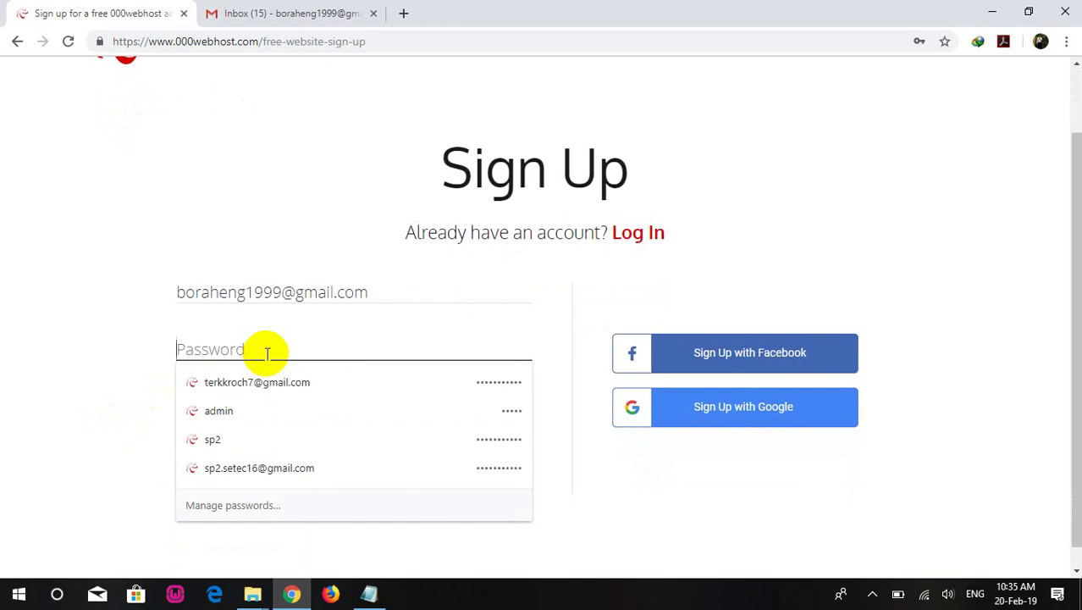
type("aaaaaaaaa")
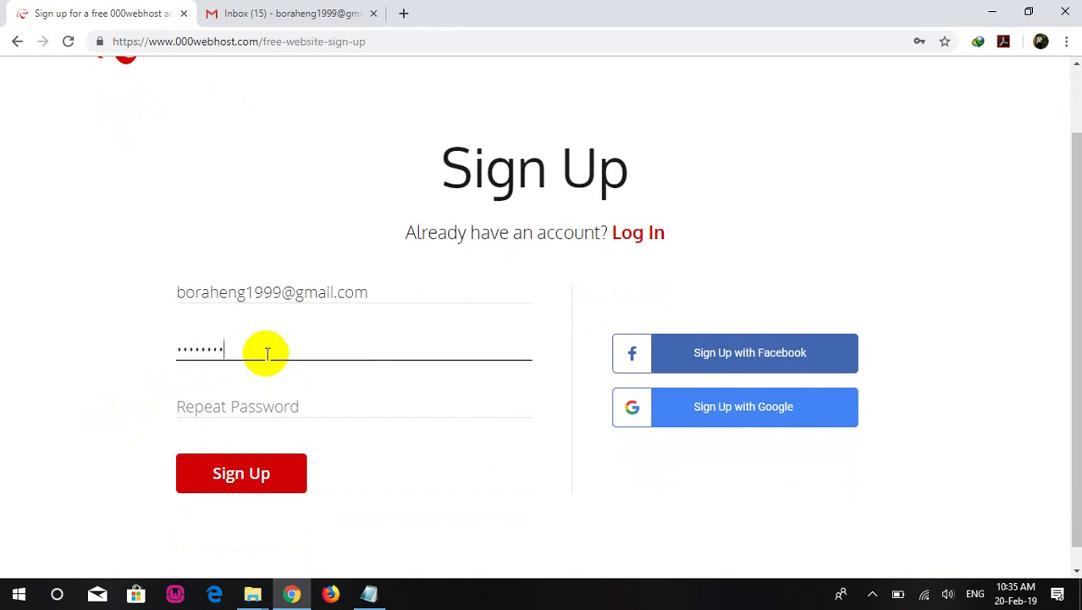
type("aaa")
left_click(261, 405)
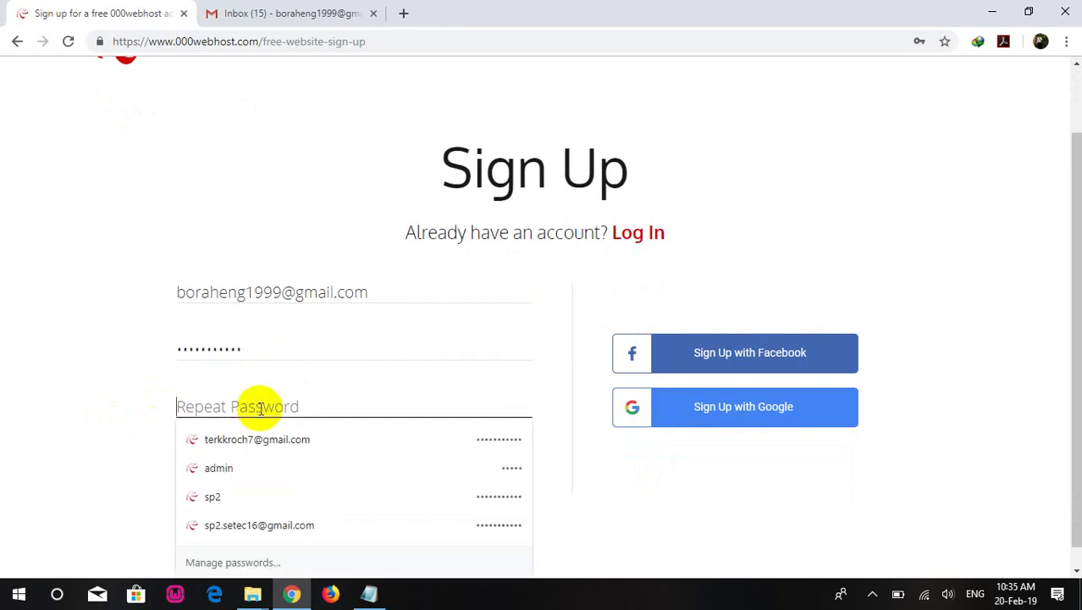
type("aaaaaaaaa")
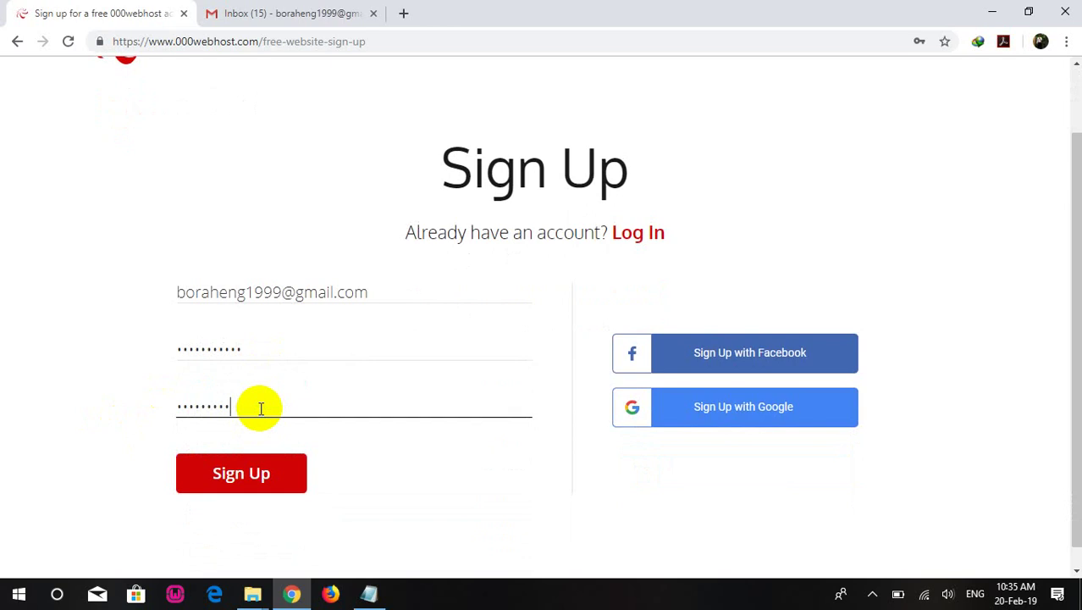
type("aa")
left_click(266, 479)
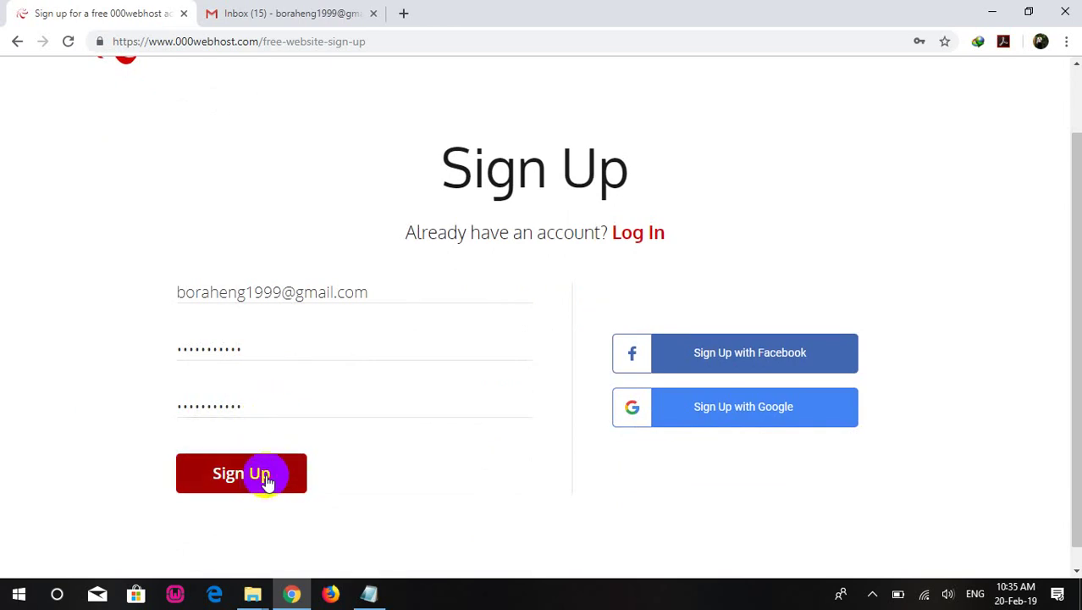
left_click(265, 479)
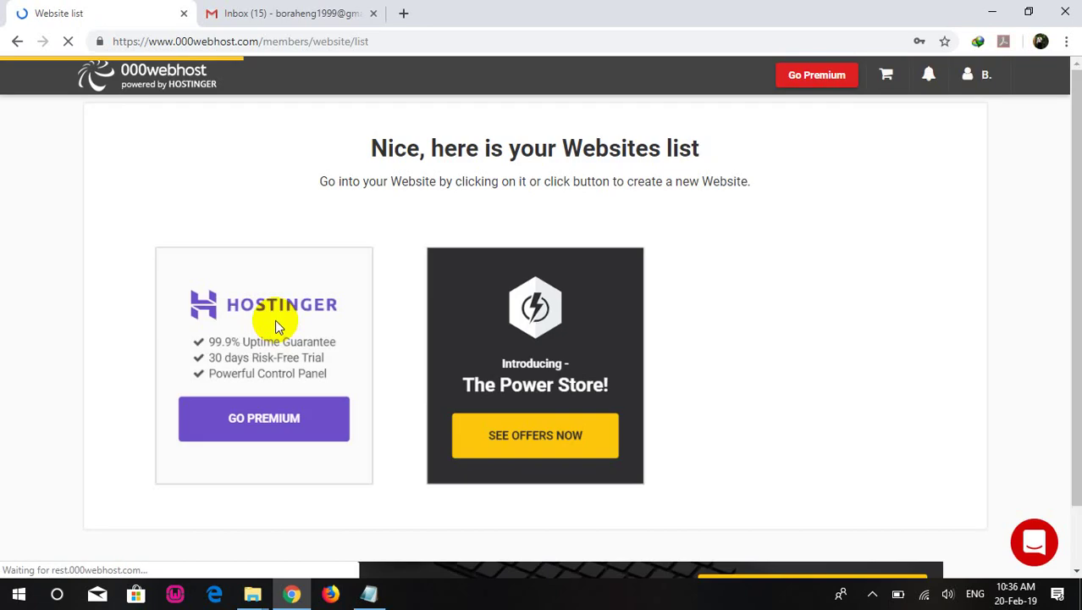
- Close the Power Store promotion, check My profile's unverified e-mail notice, then return to Gmail
left_click(467, 228)
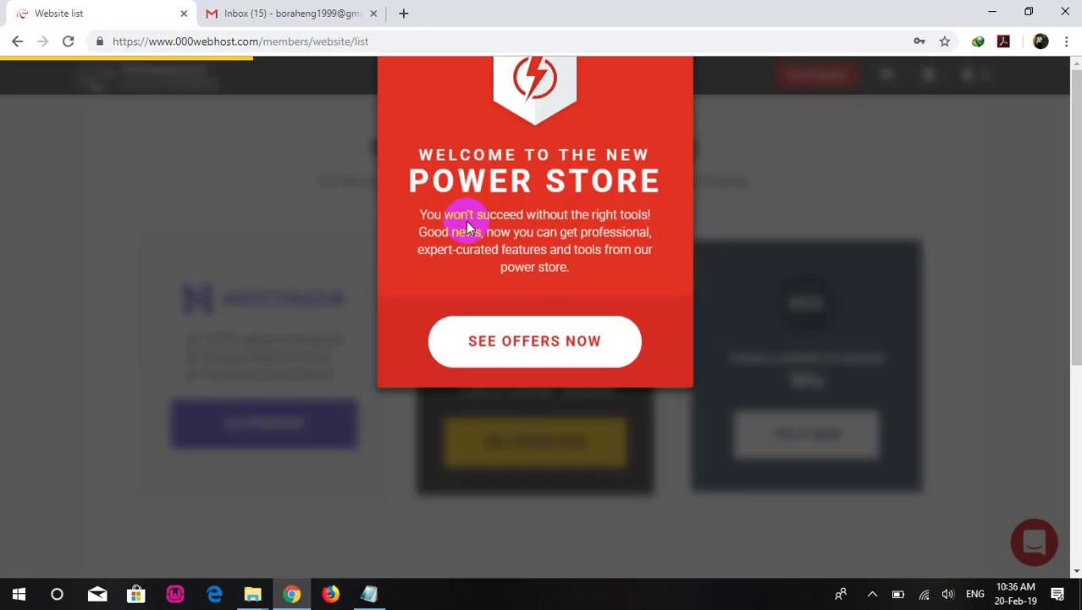
left_click(675, 104)
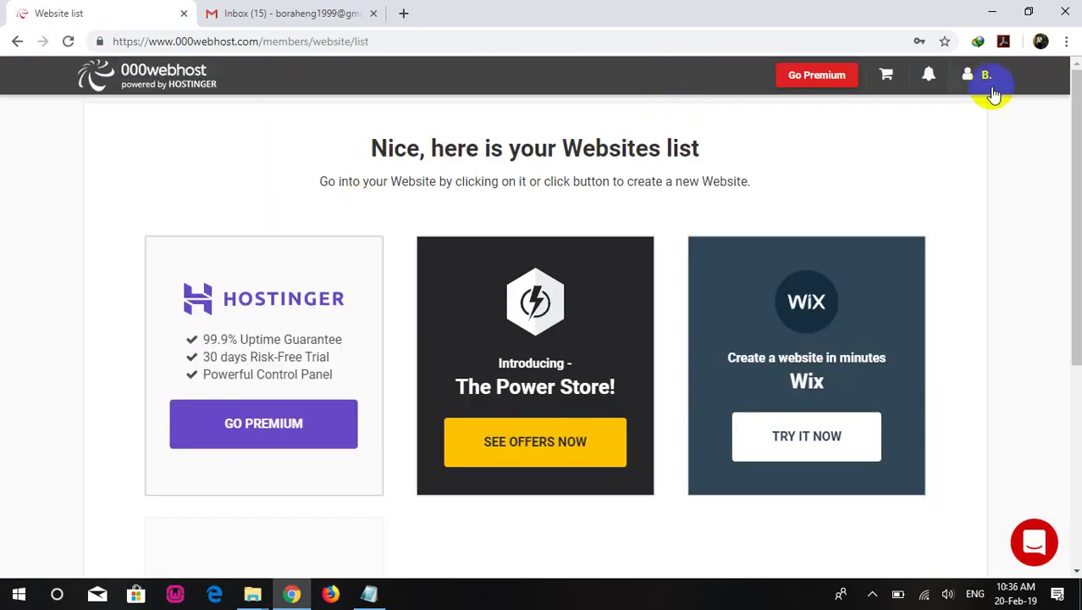
left_click(974, 75)
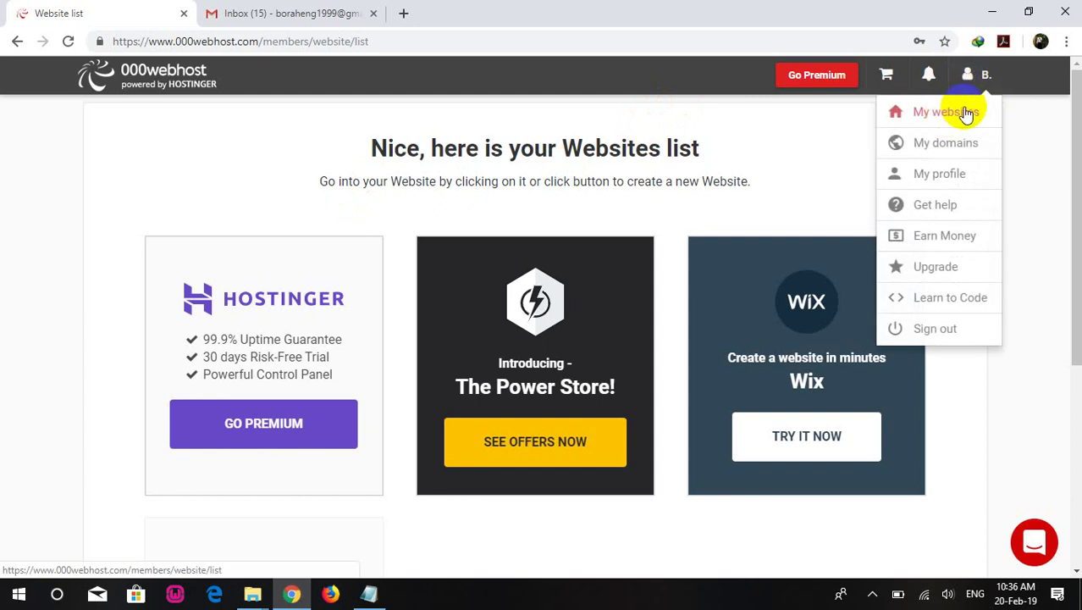
left_click(932, 178)
scroll(526, 264, "down", 4)
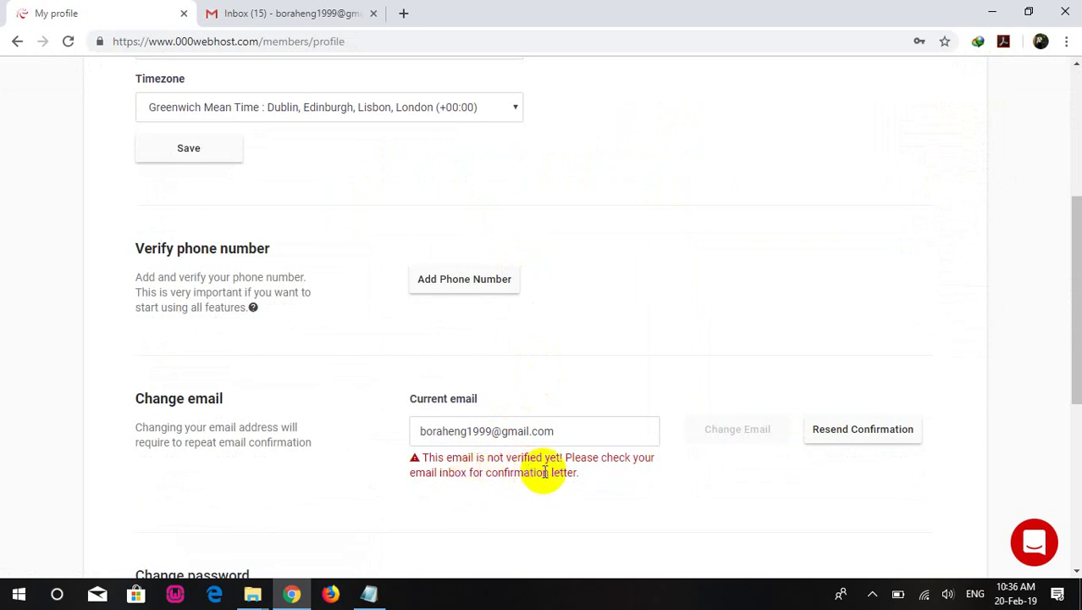
left_click(271, 13)
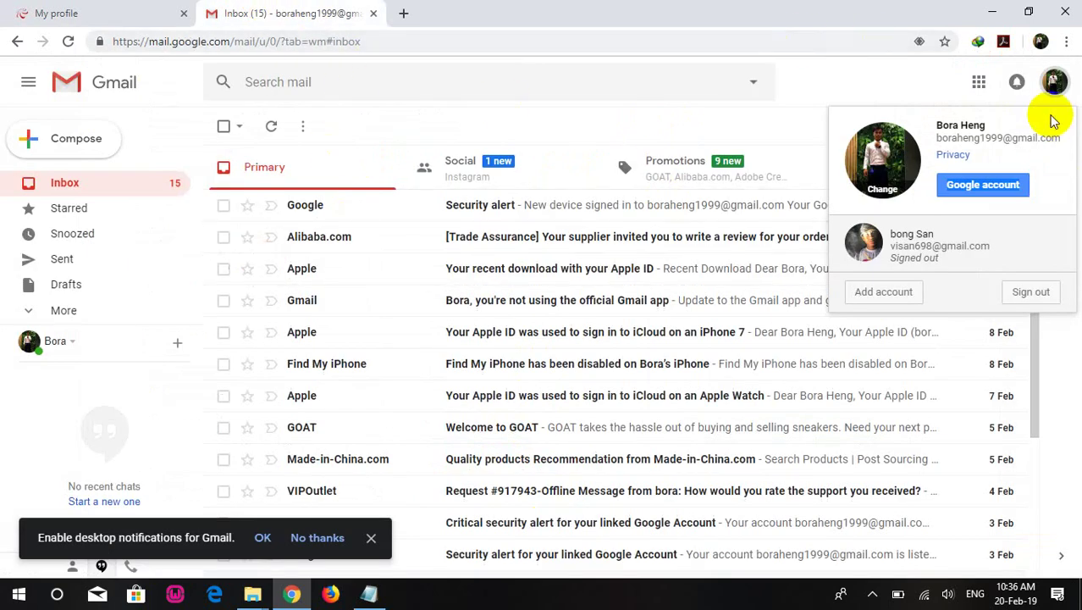
- Close the Google account panel, refresh the Inbox, then go back to the 000webhost profile
left_click(885, 90)
left_click(83, 184)
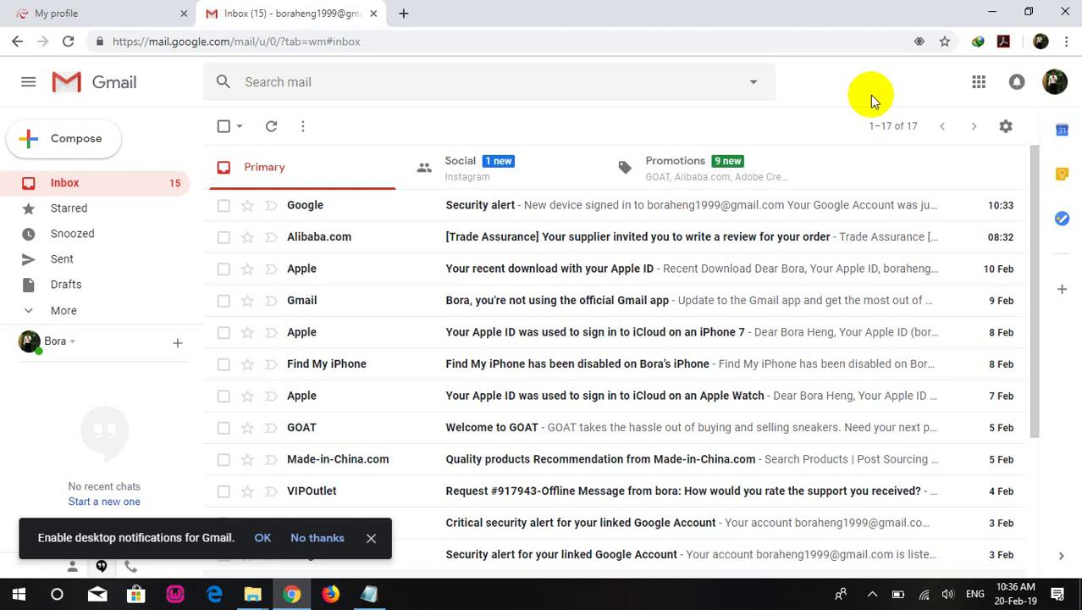
left_click(127, 12)
- Go to My websites and try adding a new website, which triggers 'Email confirmation required'
scroll(289, 249, "up", 4)
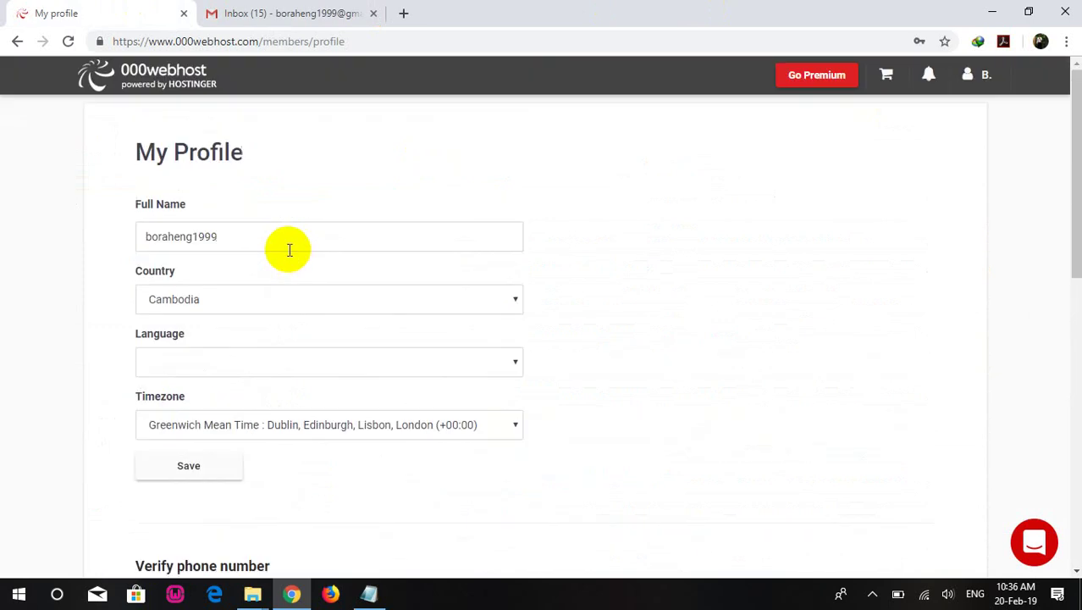
left_click(968, 76)
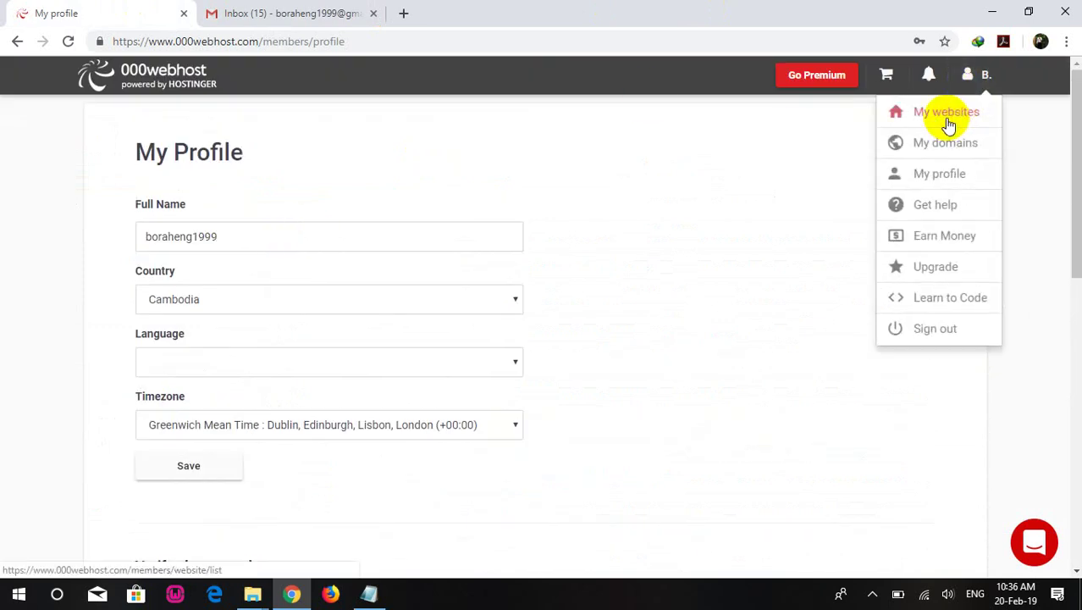
left_click(949, 124)
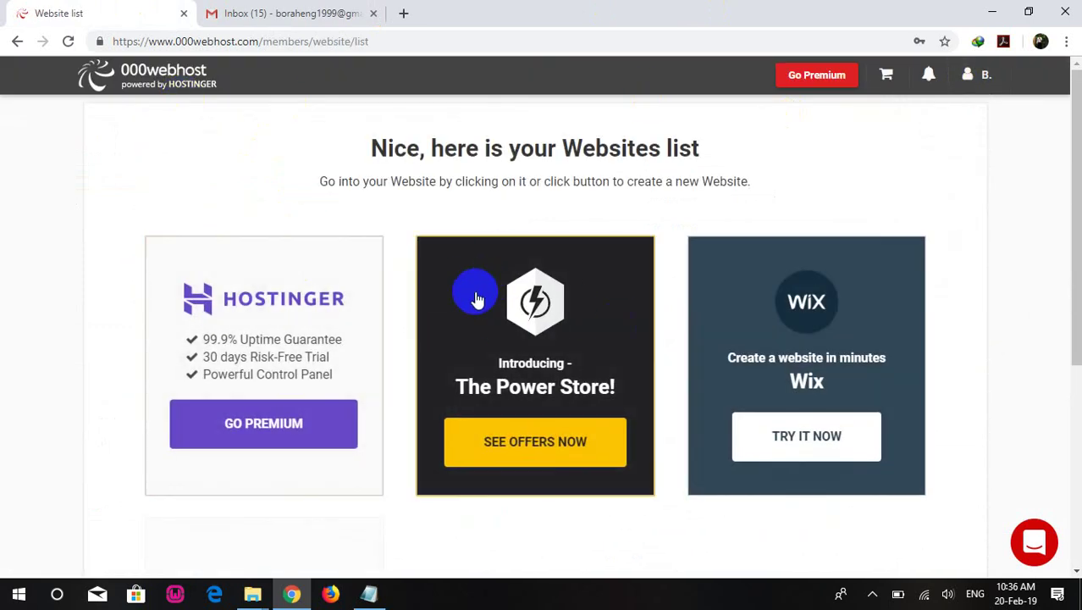
scroll(411, 419, "down", 3)
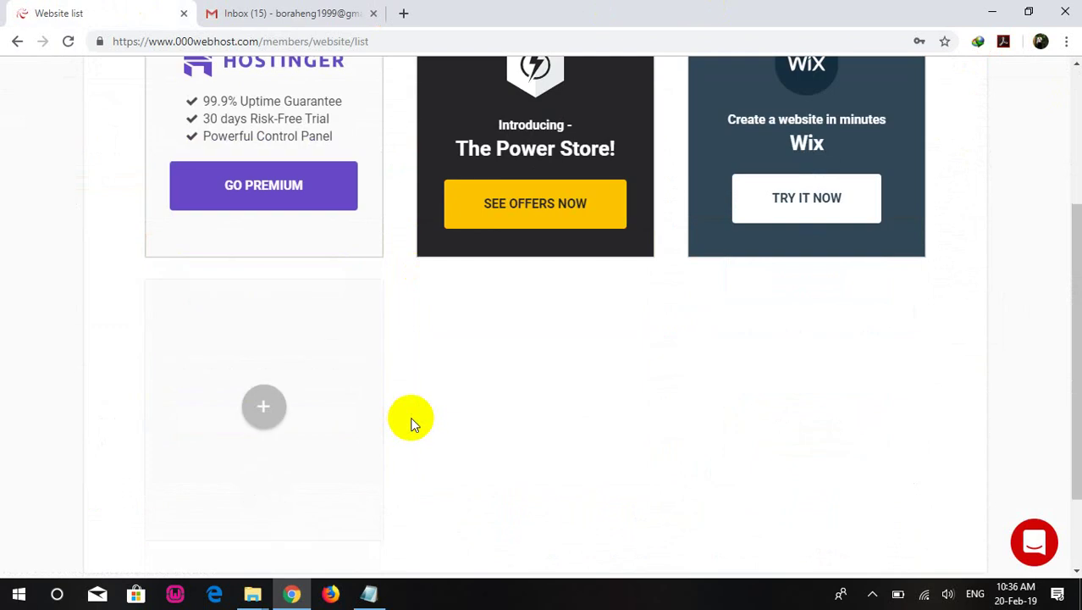
left_click(223, 429)
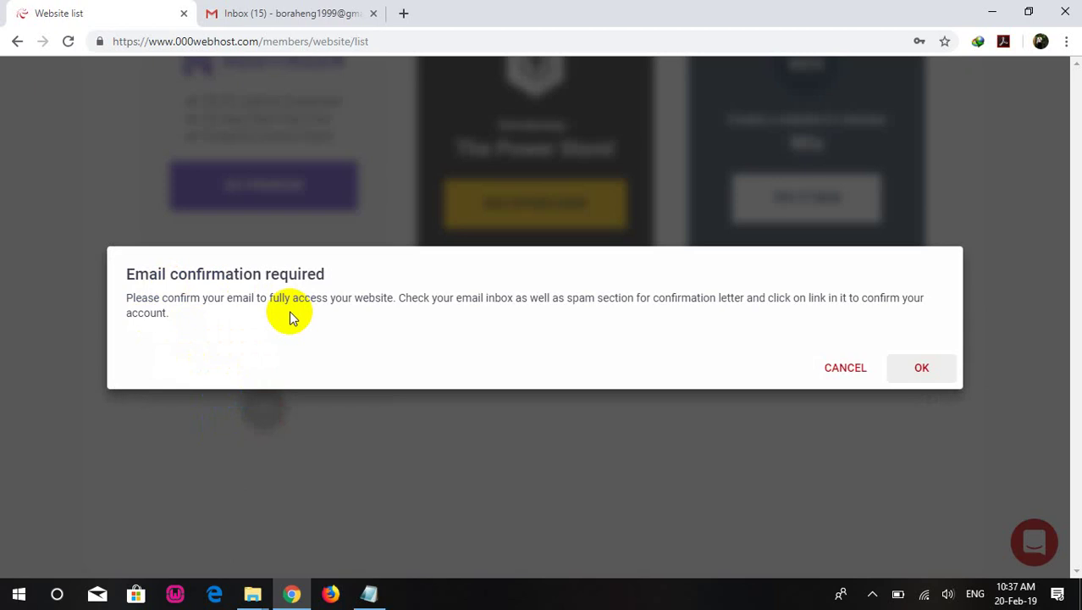
left_click(276, 8)
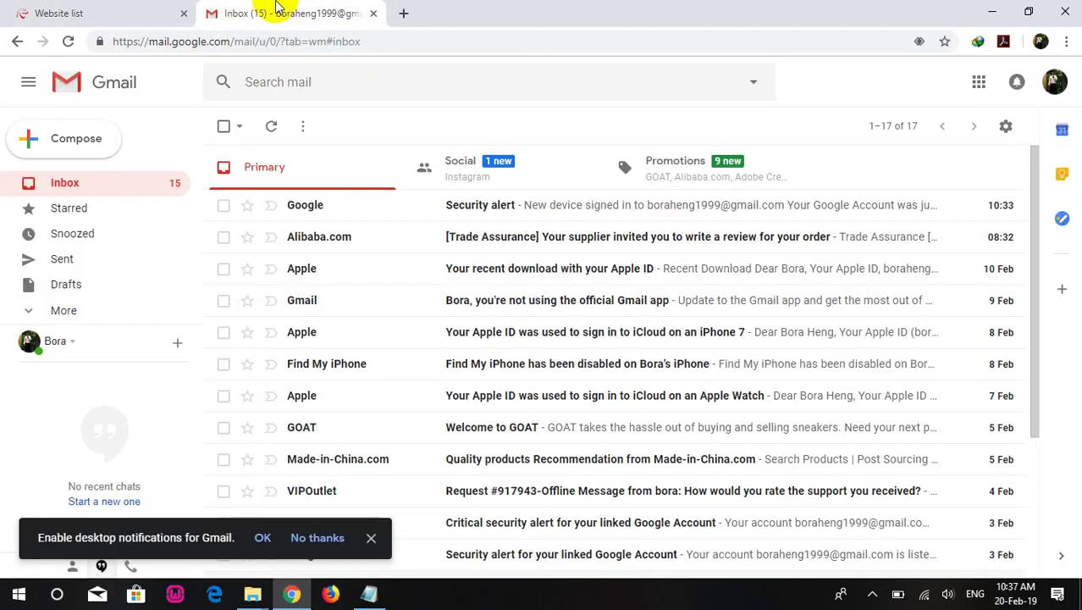
- Reload the Gmail inbox and bring up the hidden system tray icons
left_click(68, 42)
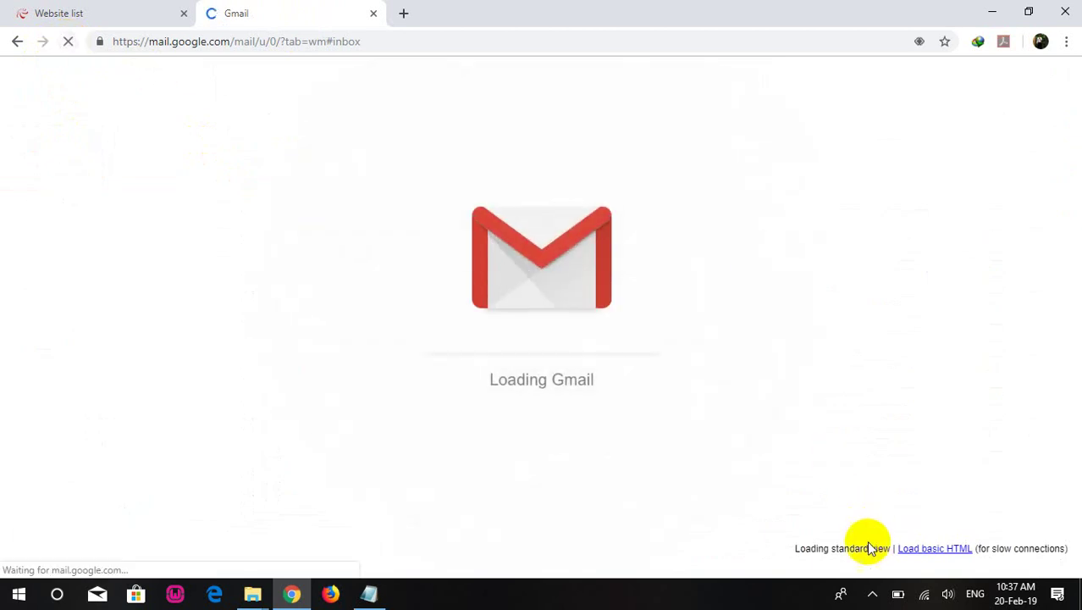
left_click(873, 594)
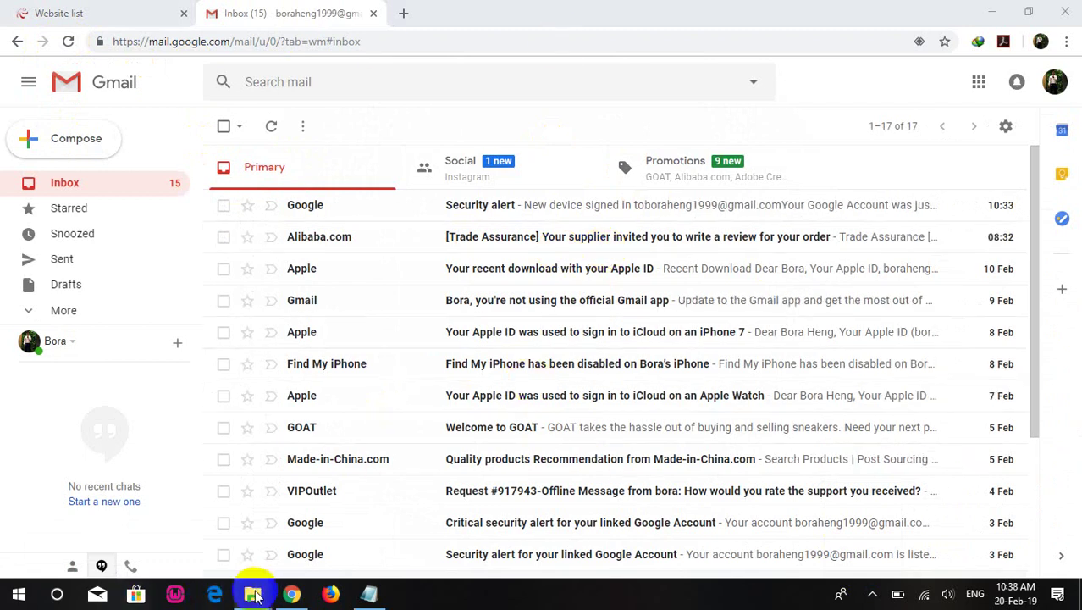
mouse_move(252, 594)
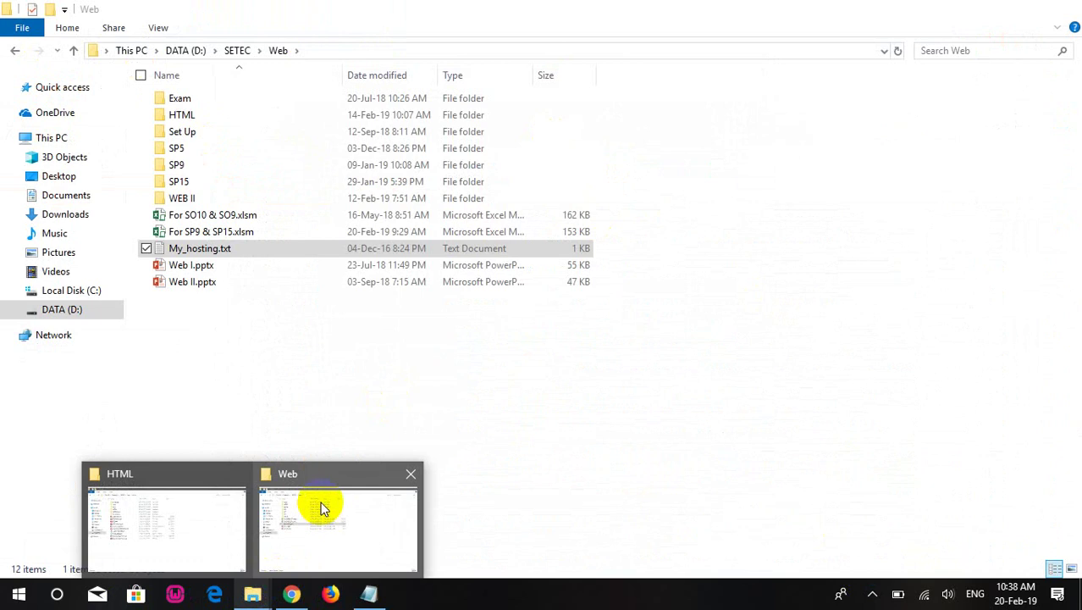
- Browse File Explorer to C:\wamp64\www\SP9 and open wp-config.php with Notepad++
left_click(310, 515)
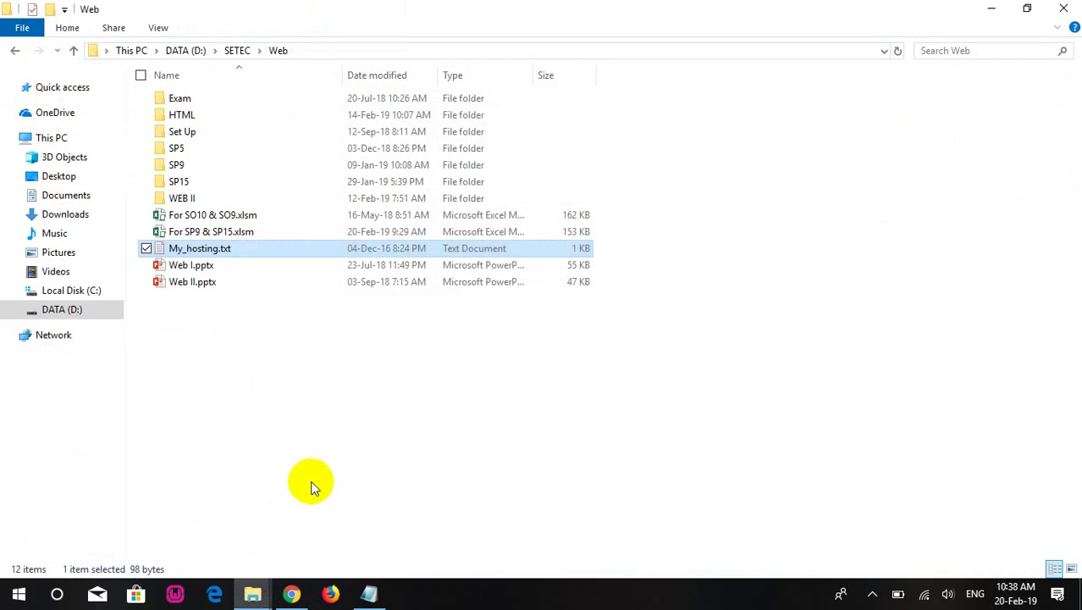
left_click(72, 291)
double_click(194, 232)
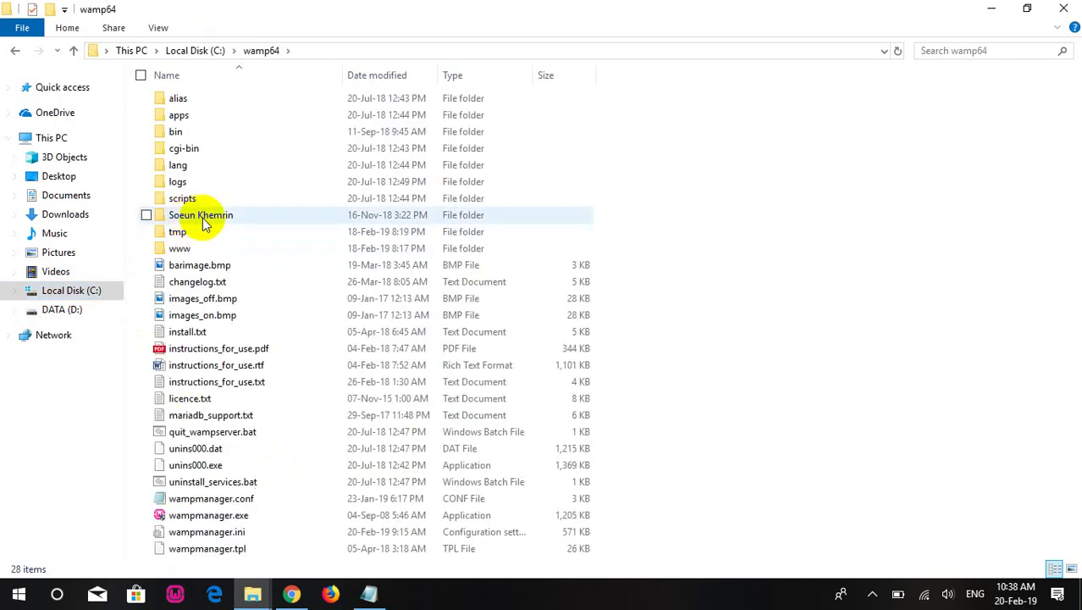
left_click(174, 252)
double_click(174, 252)
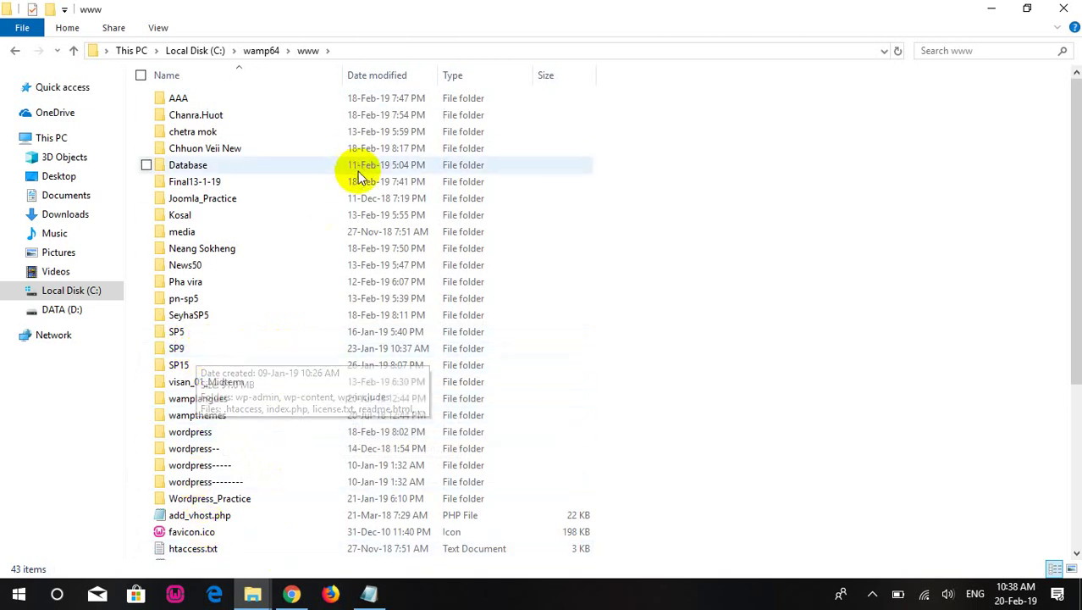
double_click(224, 346)
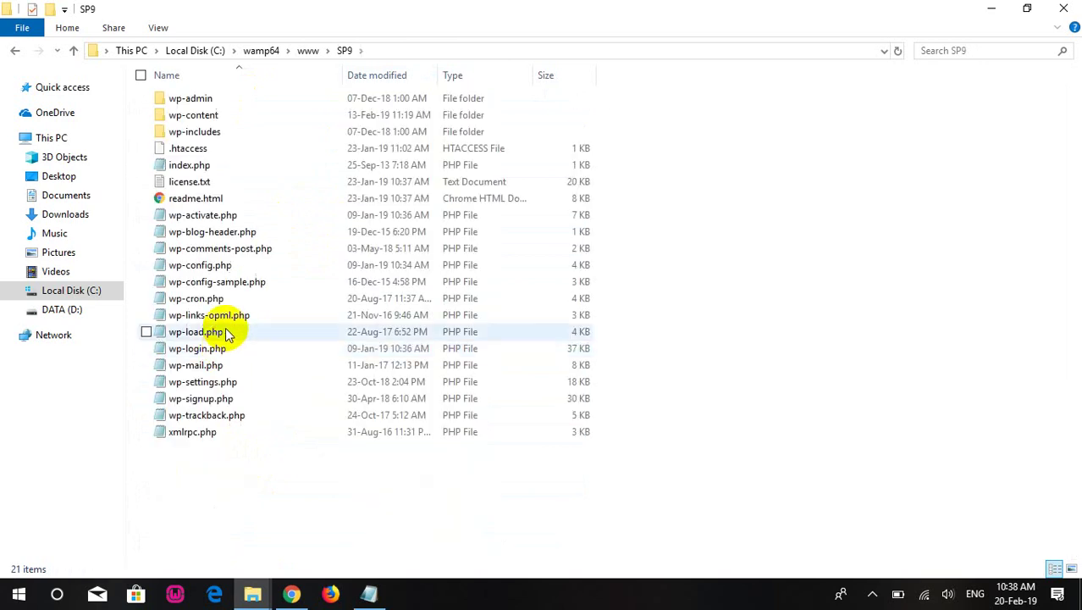
left_click(192, 275)
right_click(186, 278)
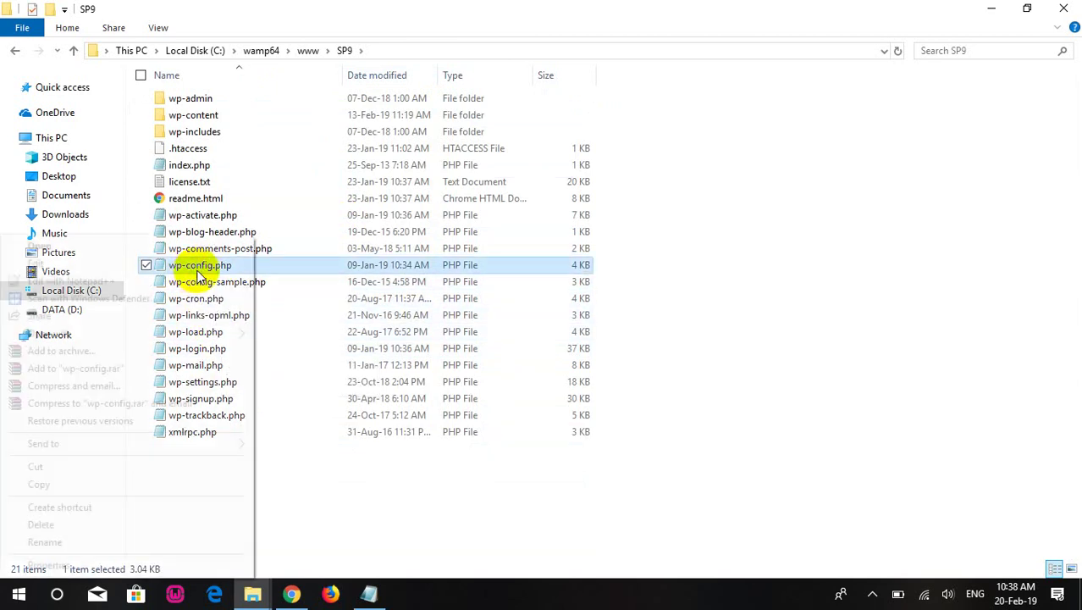
left_click(149, 285)
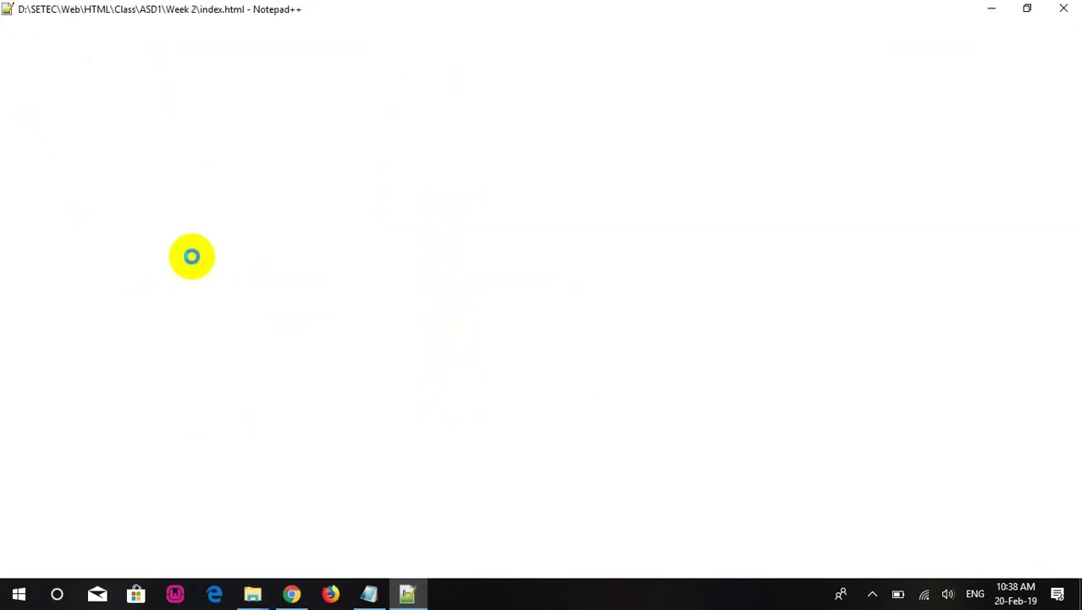
- Scroll to the MySQL settings and select the DB_NAME value 'wordpre_sp9' on line 23
left_click(303, 360)
scroll(302, 360, "down", 9)
scroll(297, 360, "down", 3)
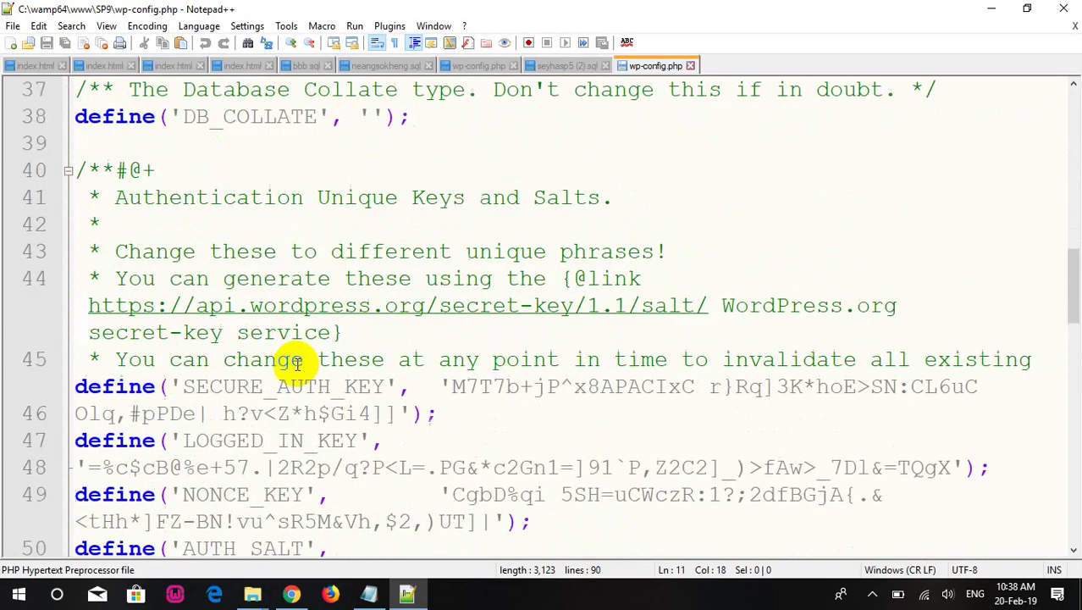
scroll(297, 360, "up", 7)
scroll(297, 364, "up", 1)
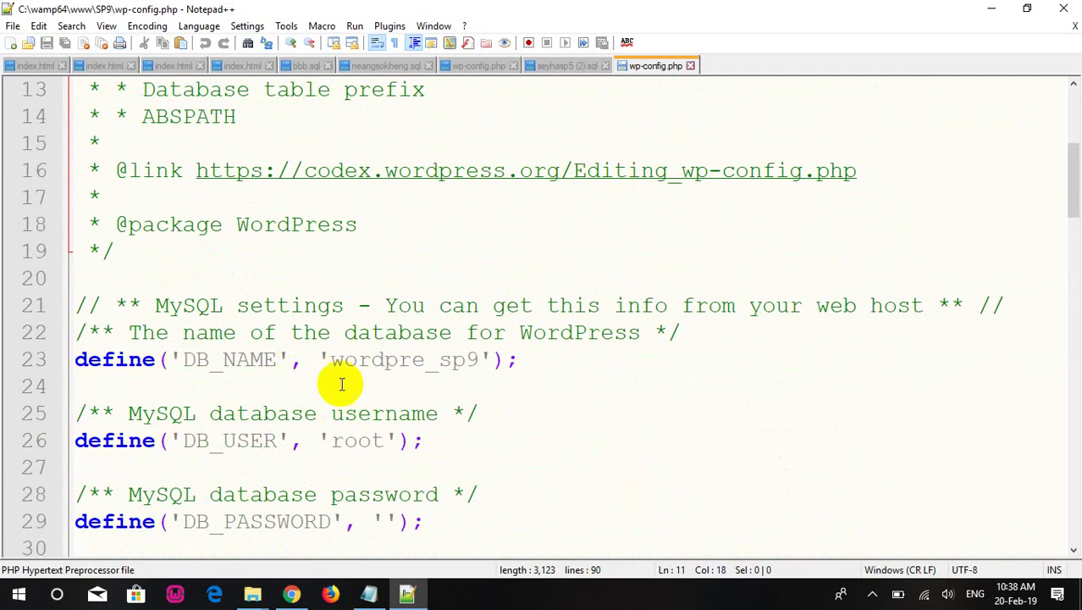
left_click_drag(344, 360, 479, 359)
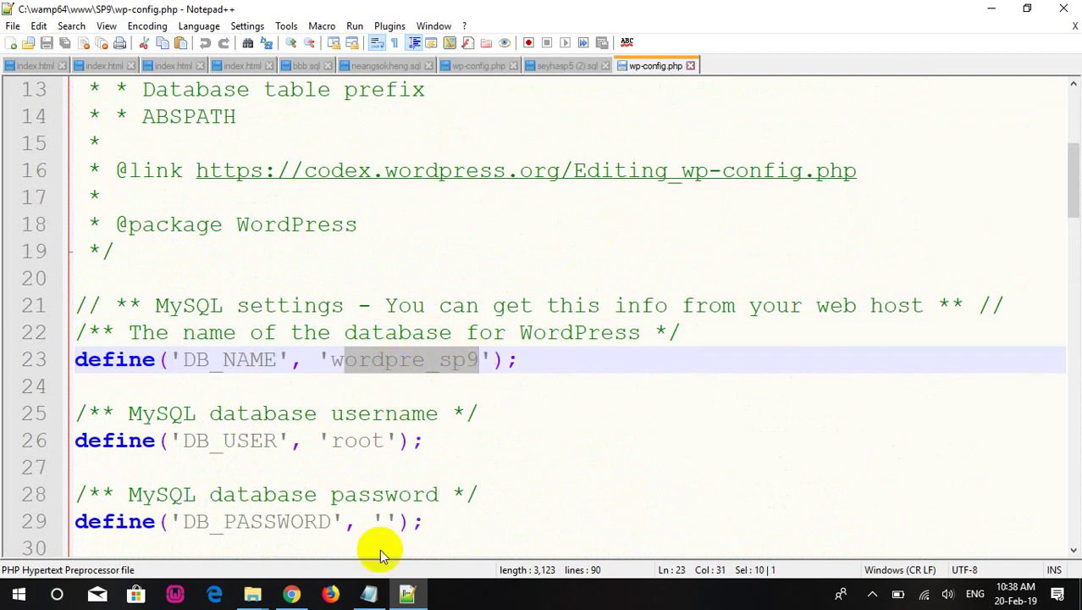
mouse_move(291, 595)
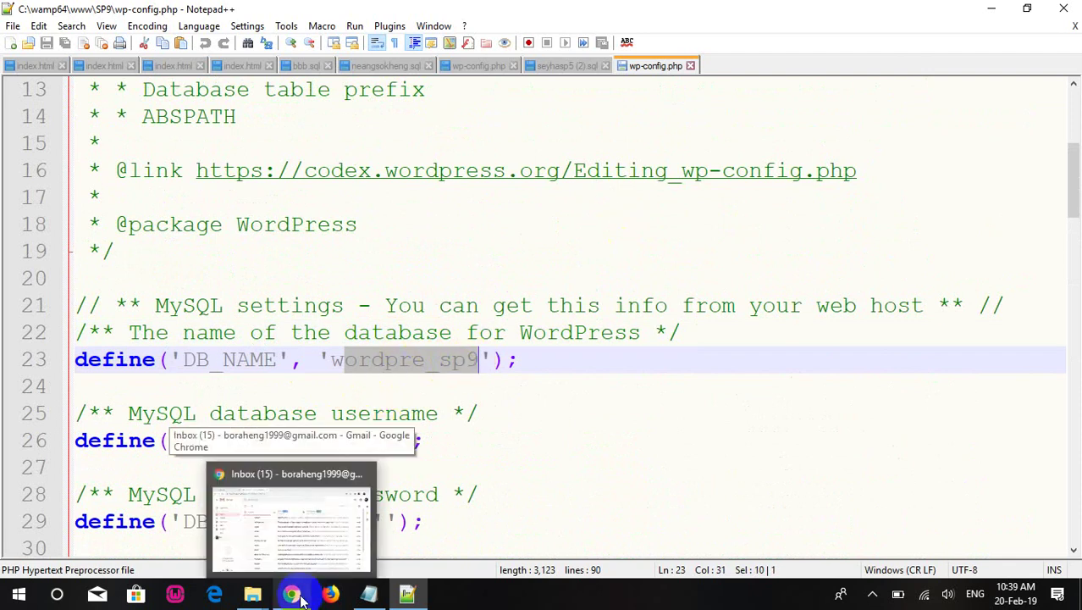
- Open a new Chrome tab at localhost/phpmyadmin
left_click(296, 595)
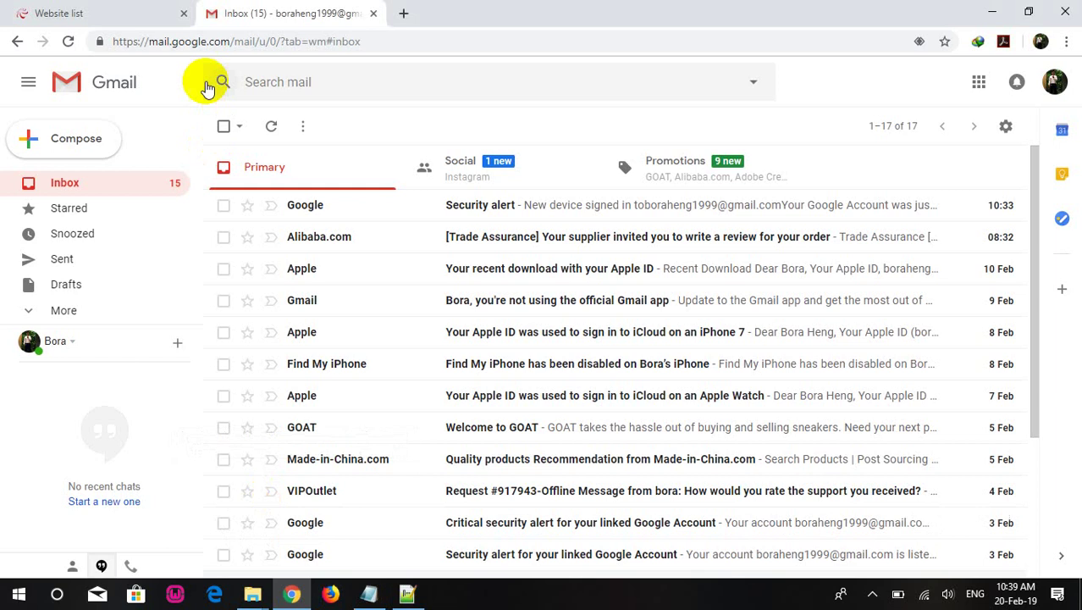
left_click(403, 15)
type("lo")
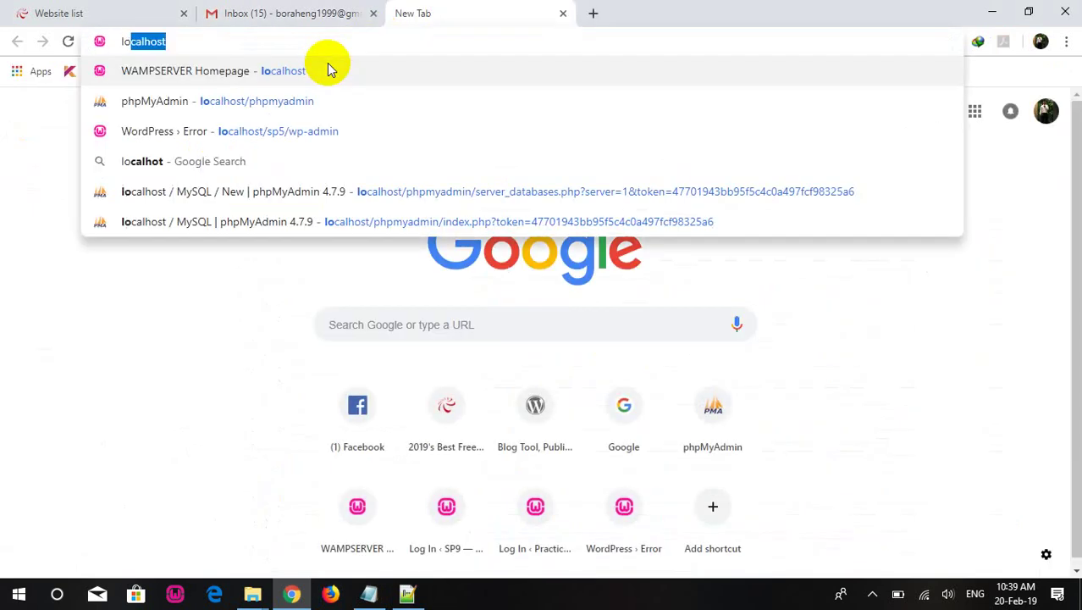
type("calhost/phpmyadmin")
key("Return")
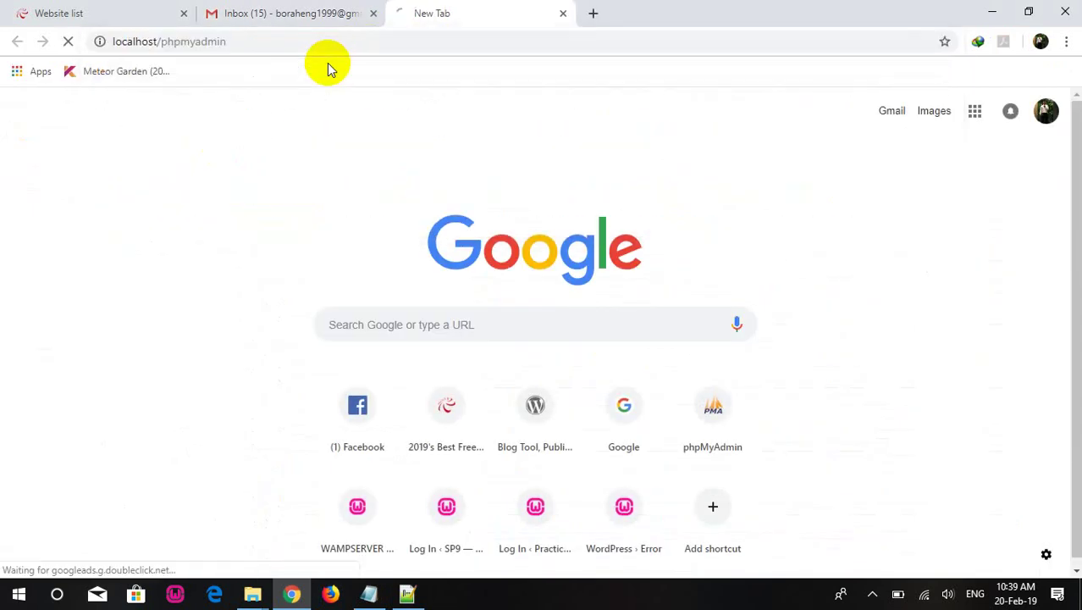
- Reload the Gmail inbox, then return to the phpMyAdmin login page
left_click(873, 594)
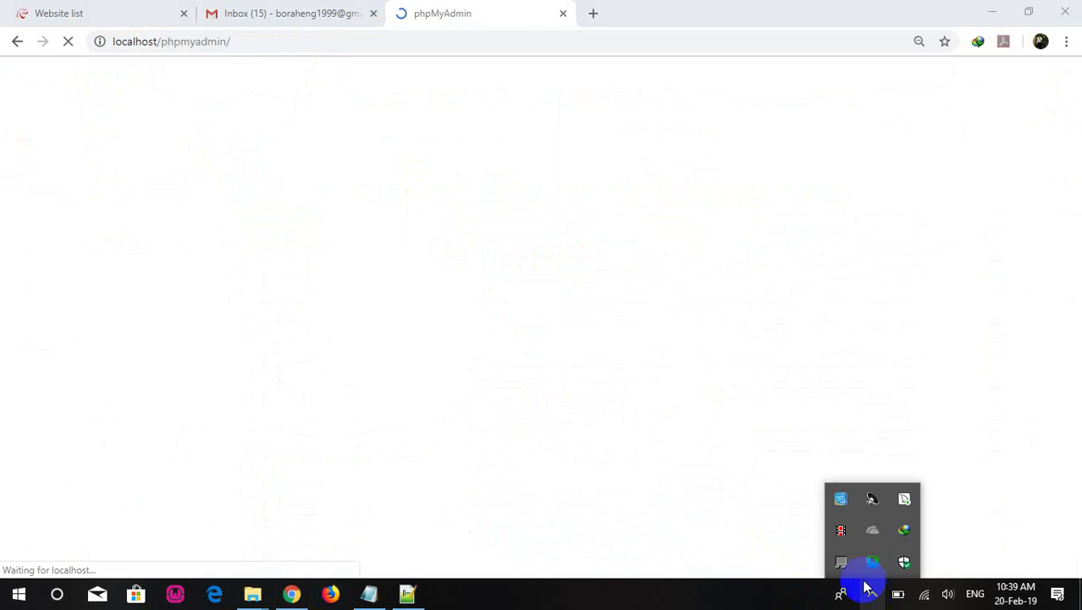
left_click(244, 12)
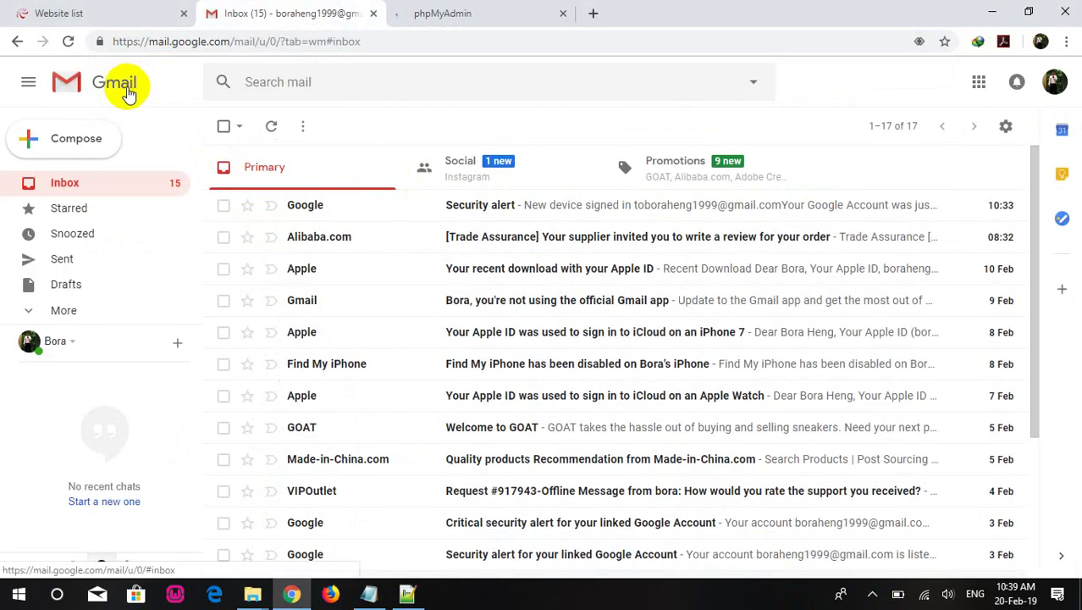
left_click(68, 41)
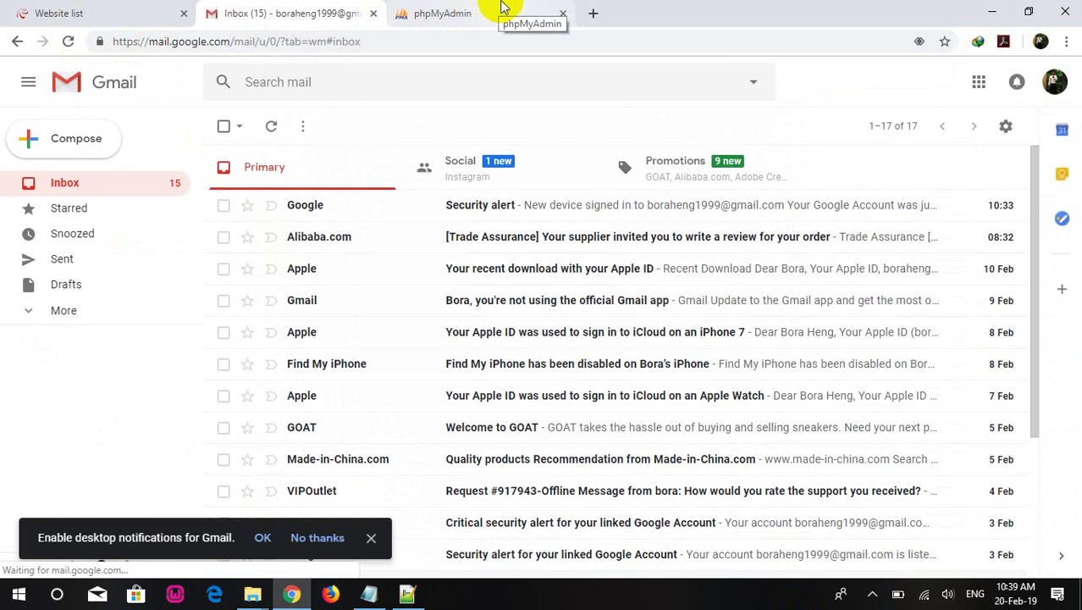
left_click(501, 7)
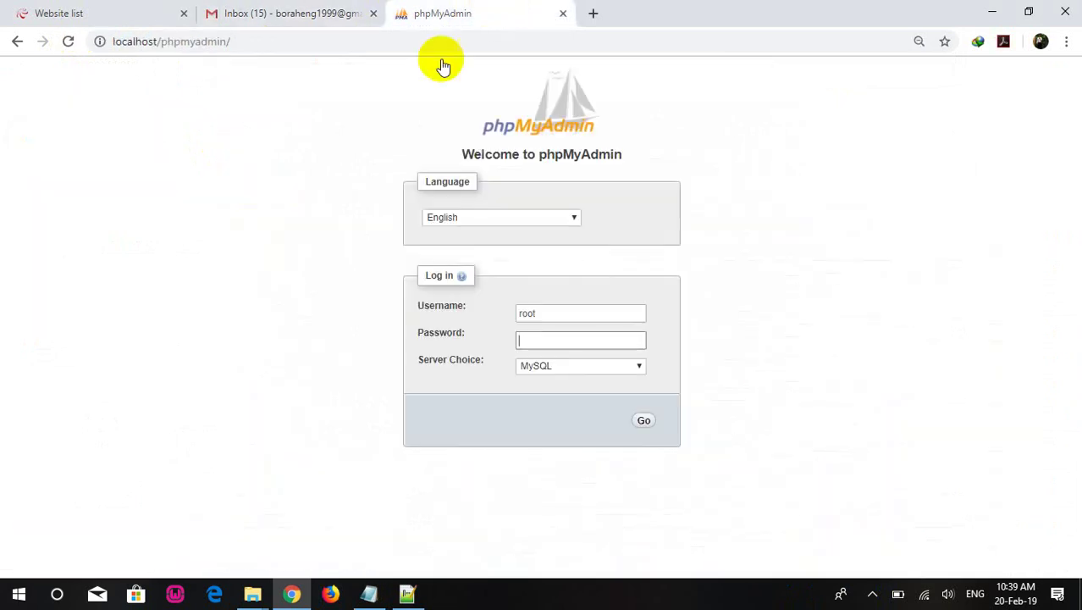
- Log in to phpMyAdmin, open the wordpre_sp9 database and select all its tables
left_click(643, 423)
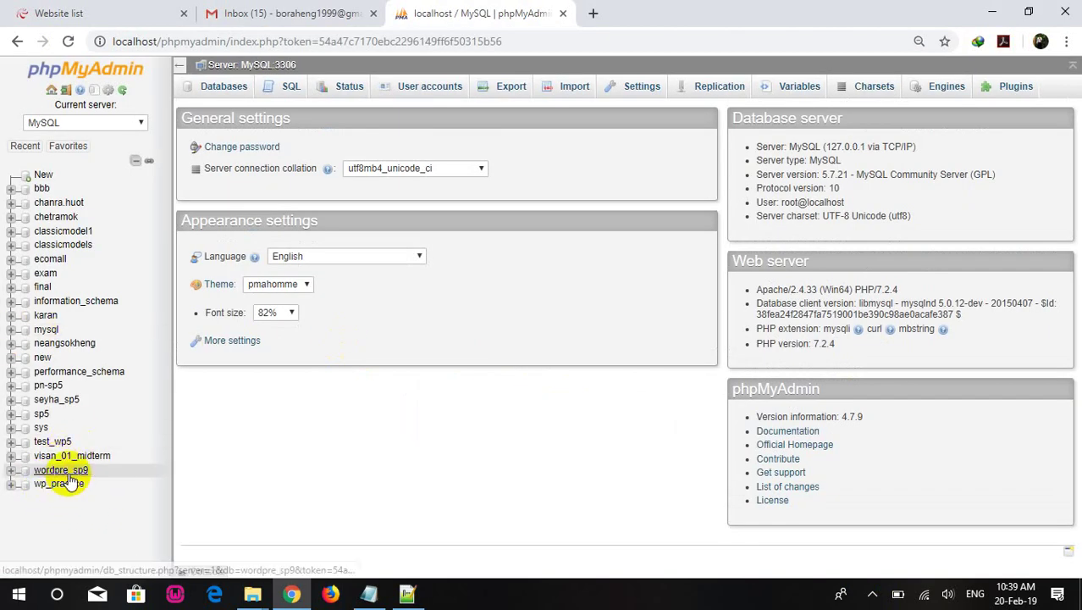
left_click(68, 473)
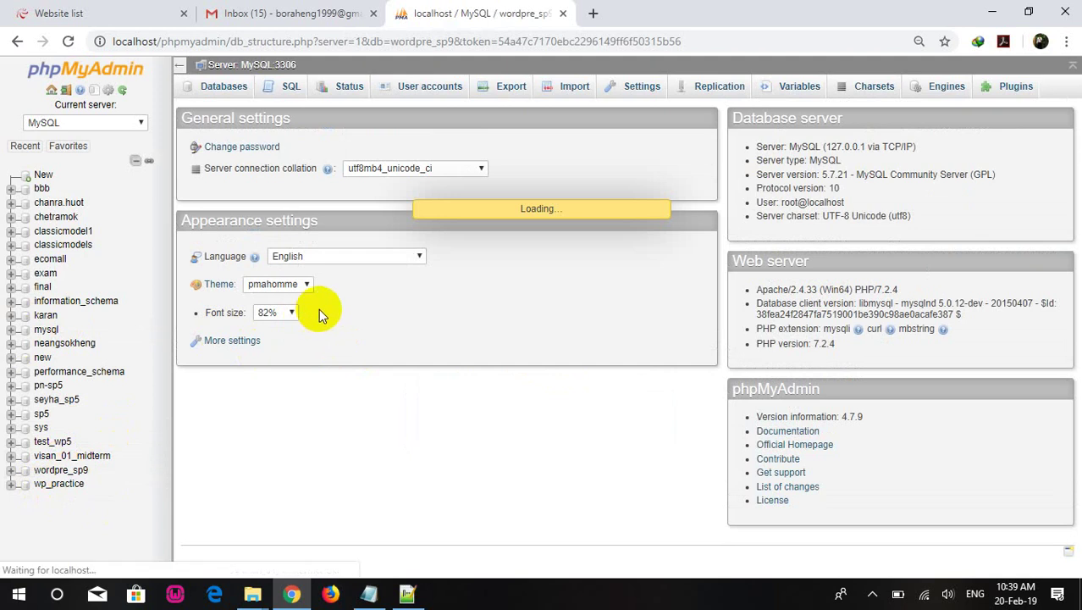
scroll(330, 334, "down", 10)
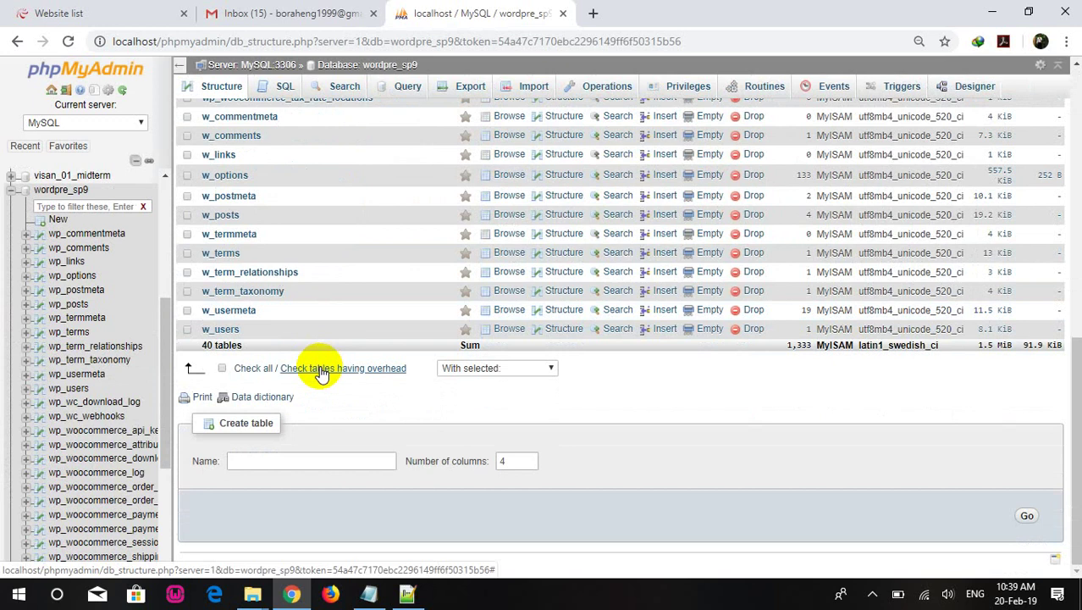
left_click(244, 369)
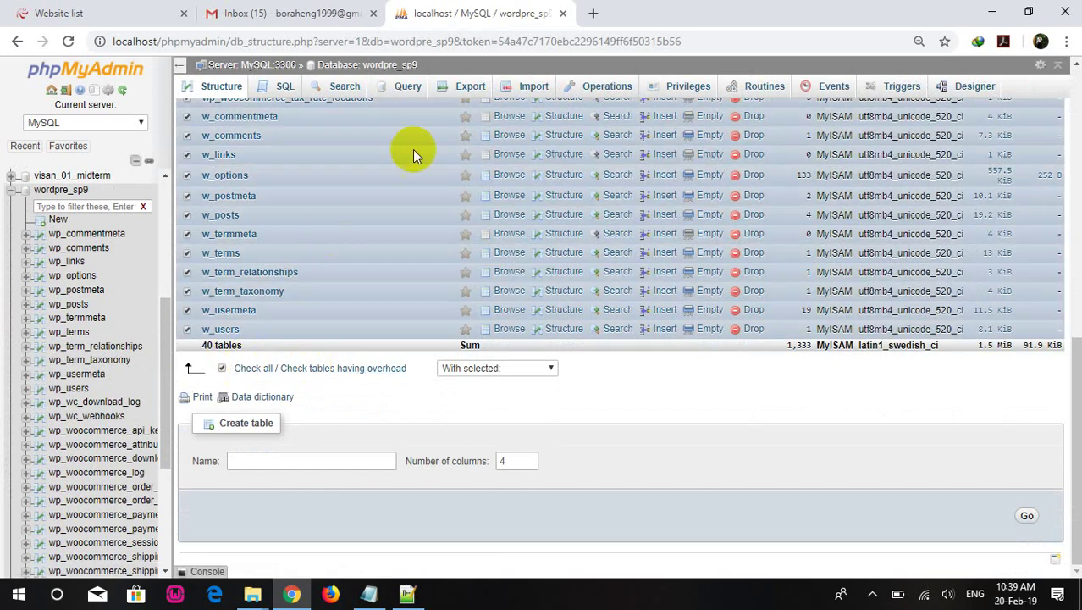
- Export wordpre_sp9 as a Quick SQL file and show wordpre_sp9.sql in its folder
left_click(456, 90)
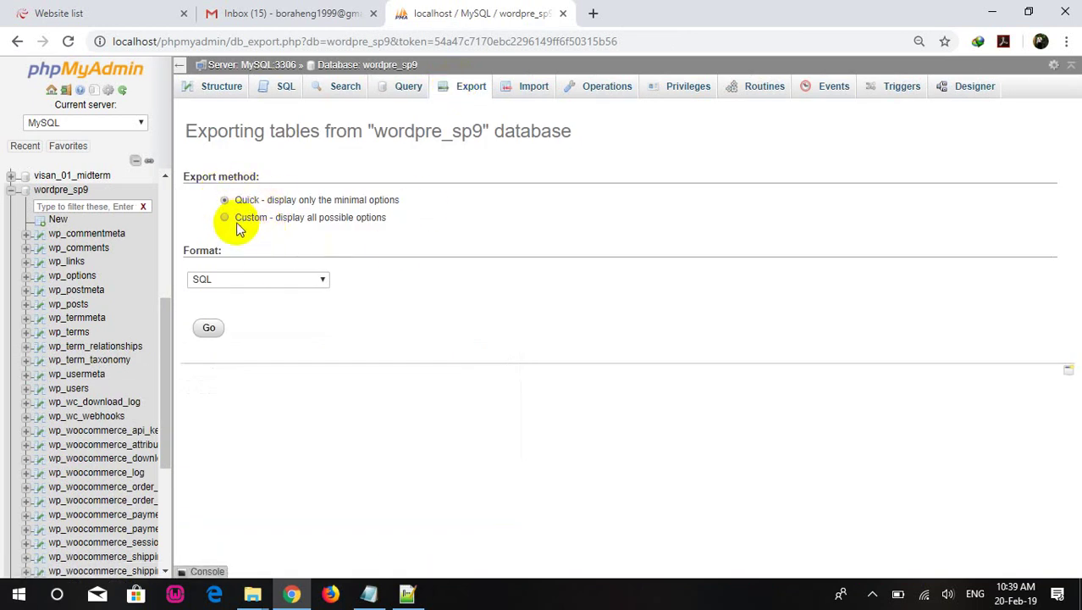
left_click(203, 334)
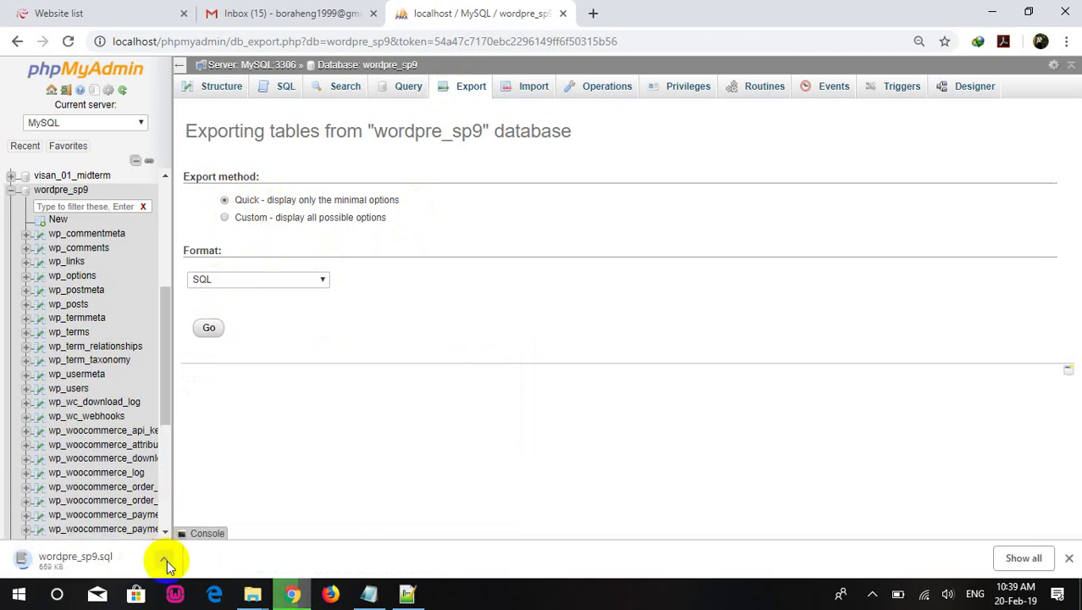
left_click(164, 559)
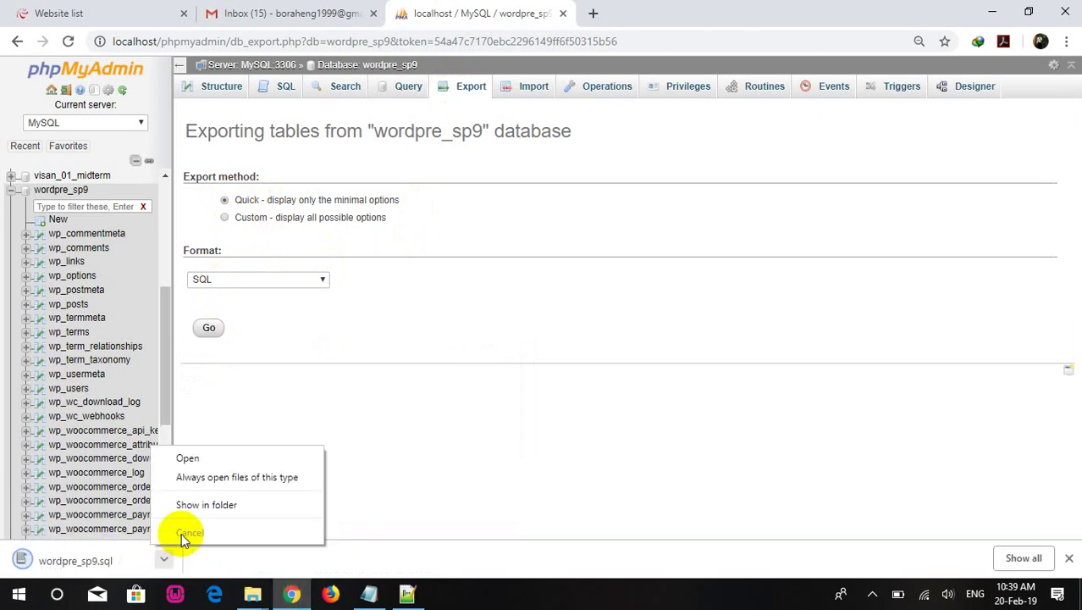
left_click(250, 504)
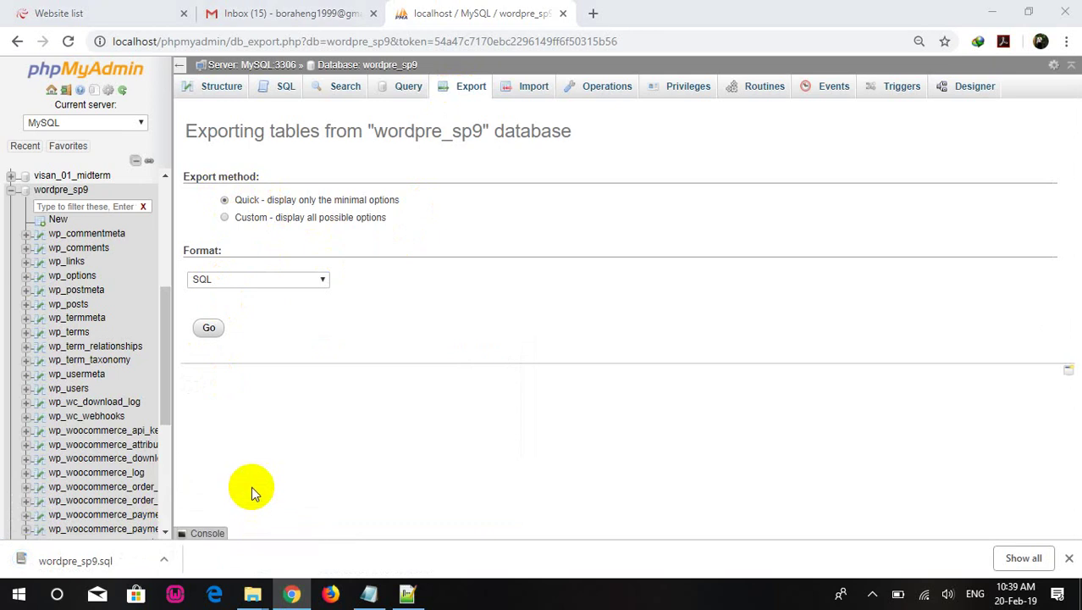
right_click(210, 288)
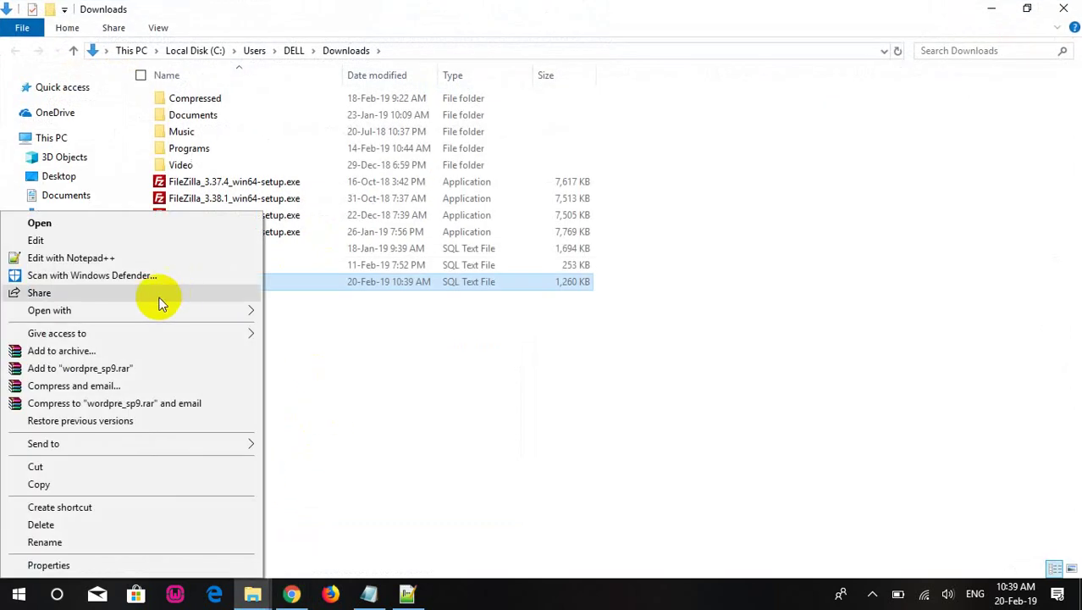
left_click(126, 251)
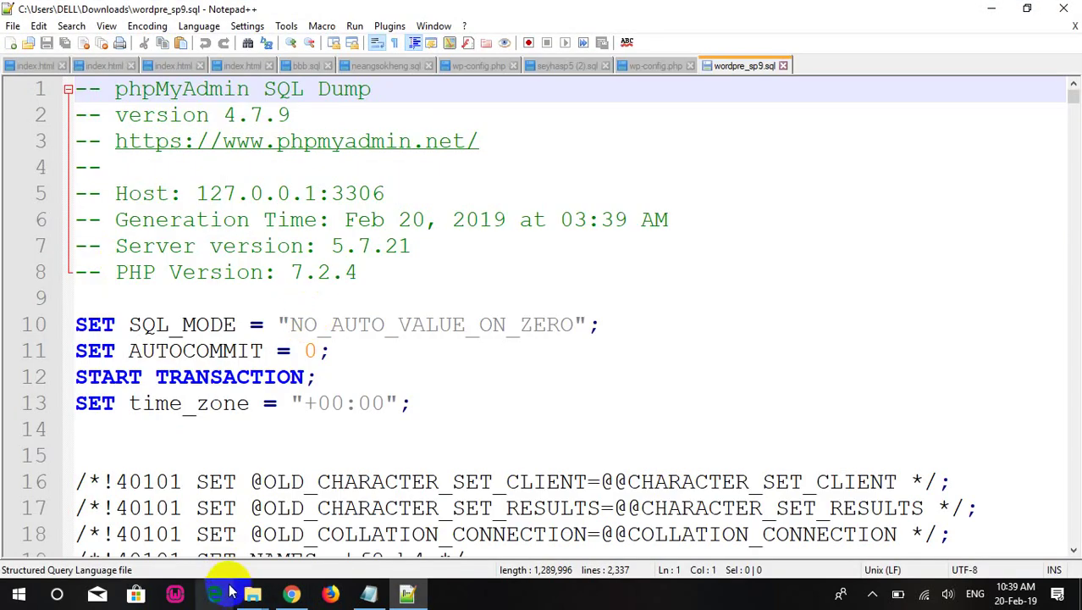
mouse_move(252, 594)
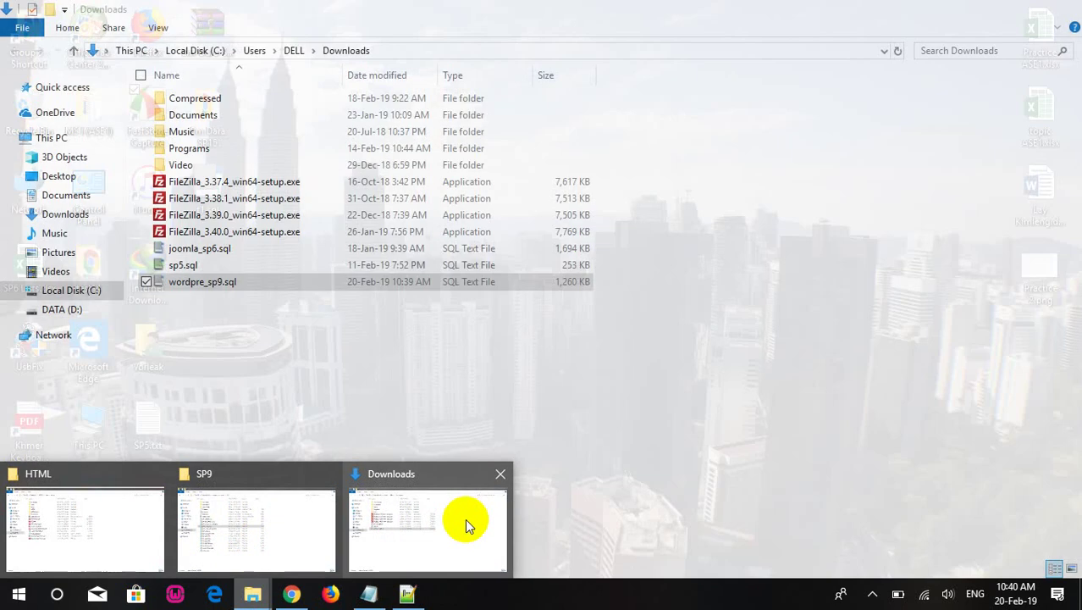
left_click(468, 526)
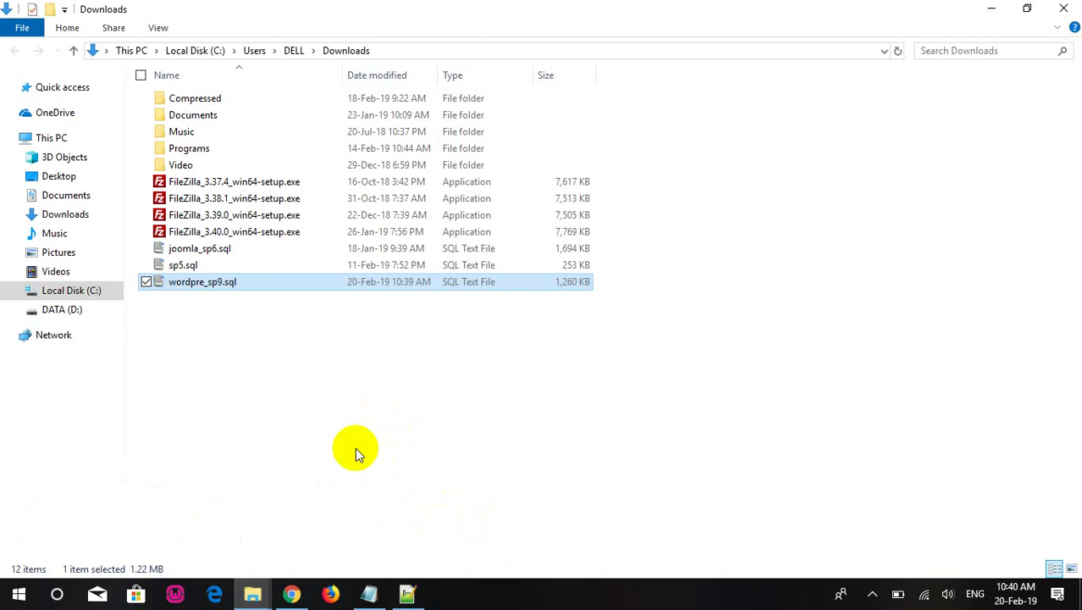
left_click(408, 592)
left_click(453, 482)
scroll(450, 476, "down", 1)
scroll(450, 476, "down", 3)
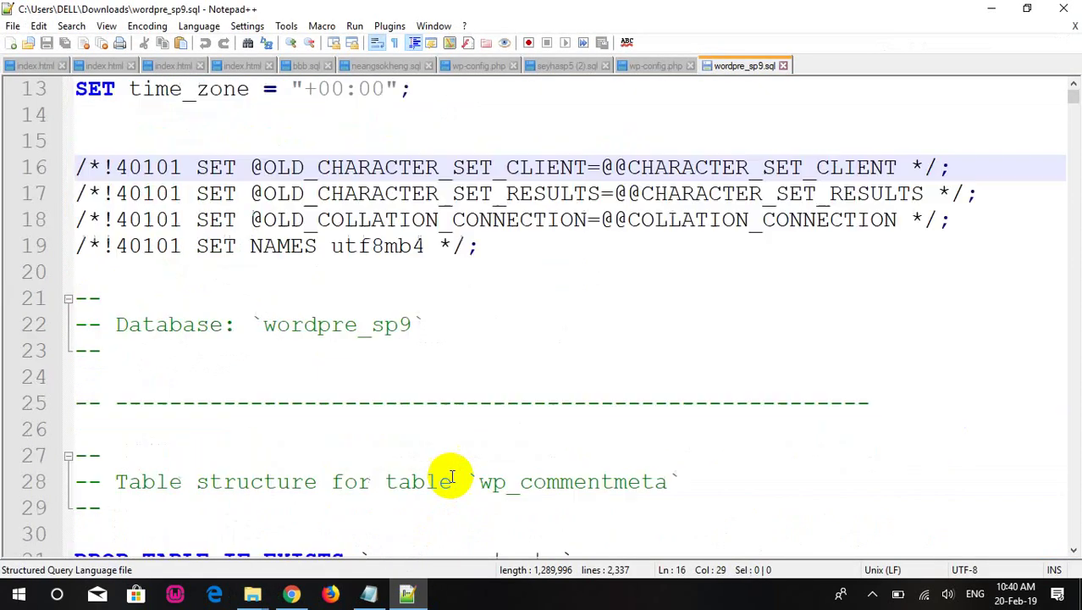
left_click_drag(116, 324, 424, 324)
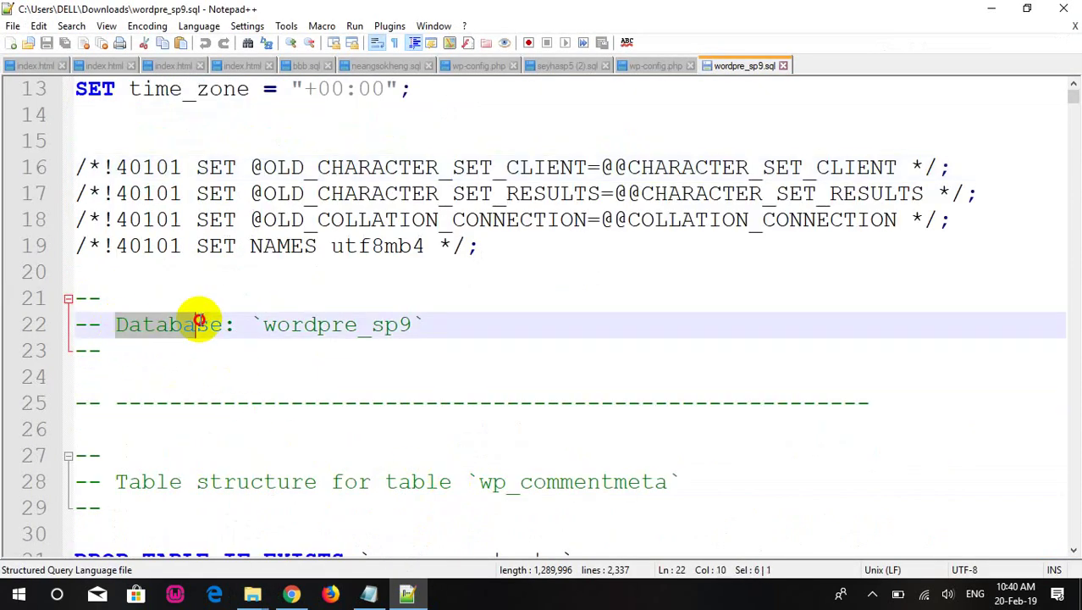
scroll(270, 439, "down", 1)
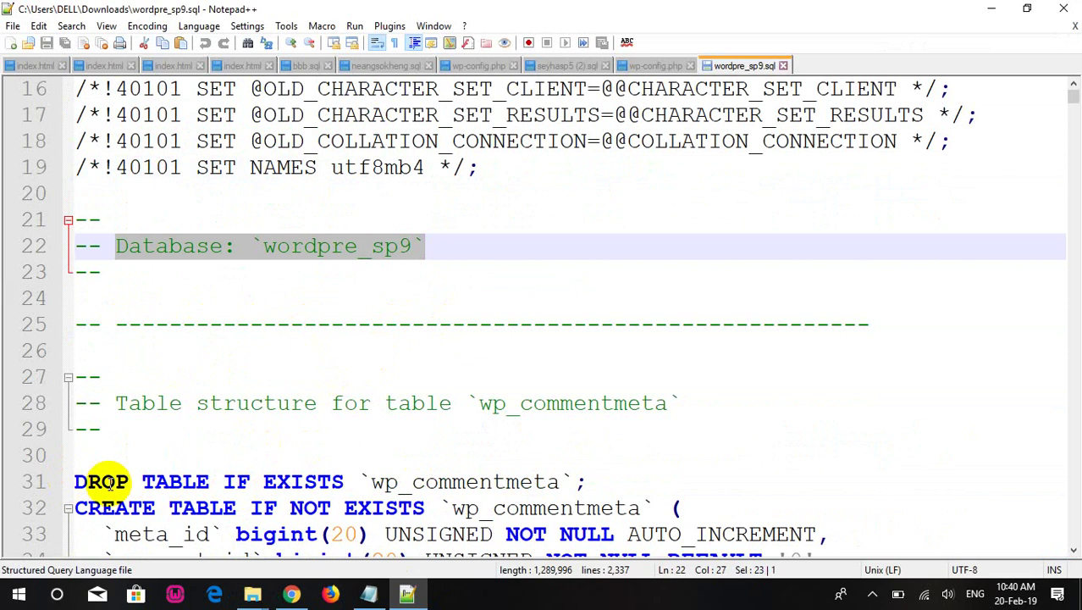
left_click_drag(76, 507, 297, 490)
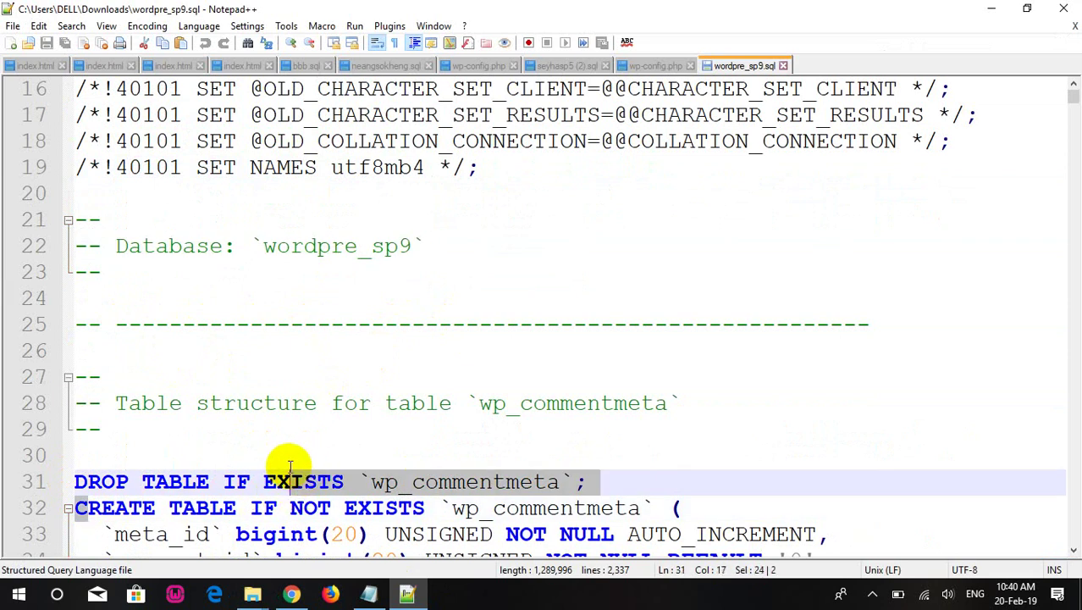
left_click(407, 277)
scroll(357, 271, "down", 3)
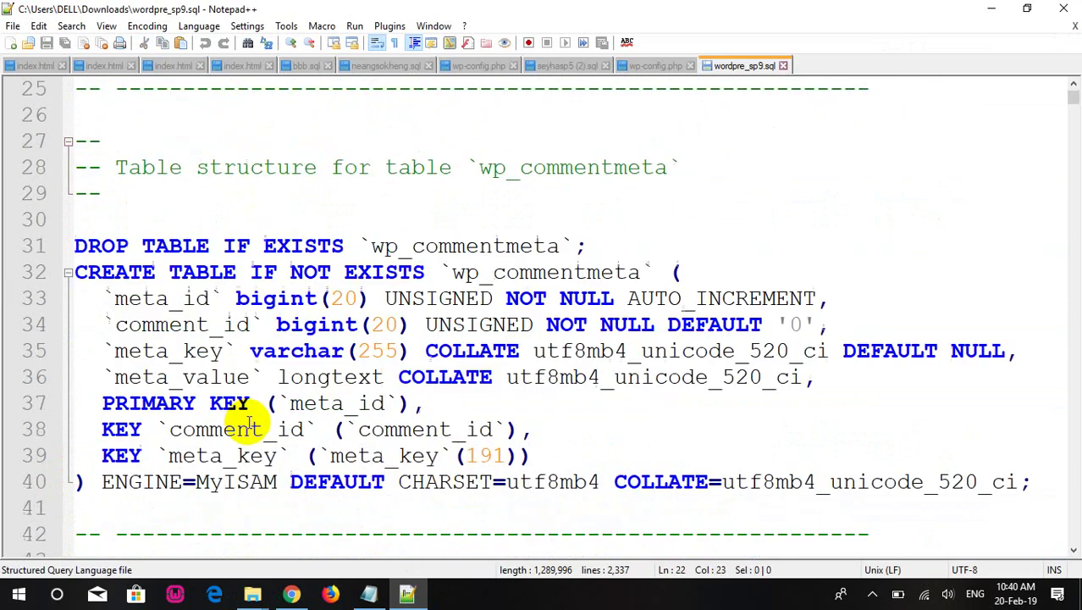
left_click_drag(238, 272, 479, 245)
scroll(478, 252, "down", 4)
scroll(459, 356, "down", 10)
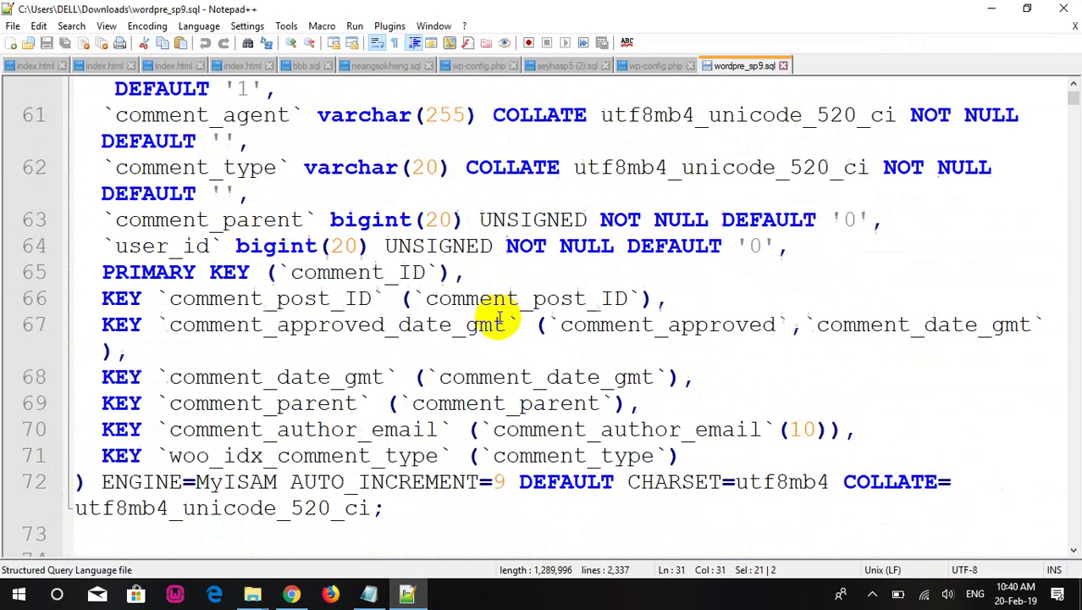
scroll(496, 321, "down", 9)
scroll(434, 302, "down", 5)
scroll(504, 307, "down", 5)
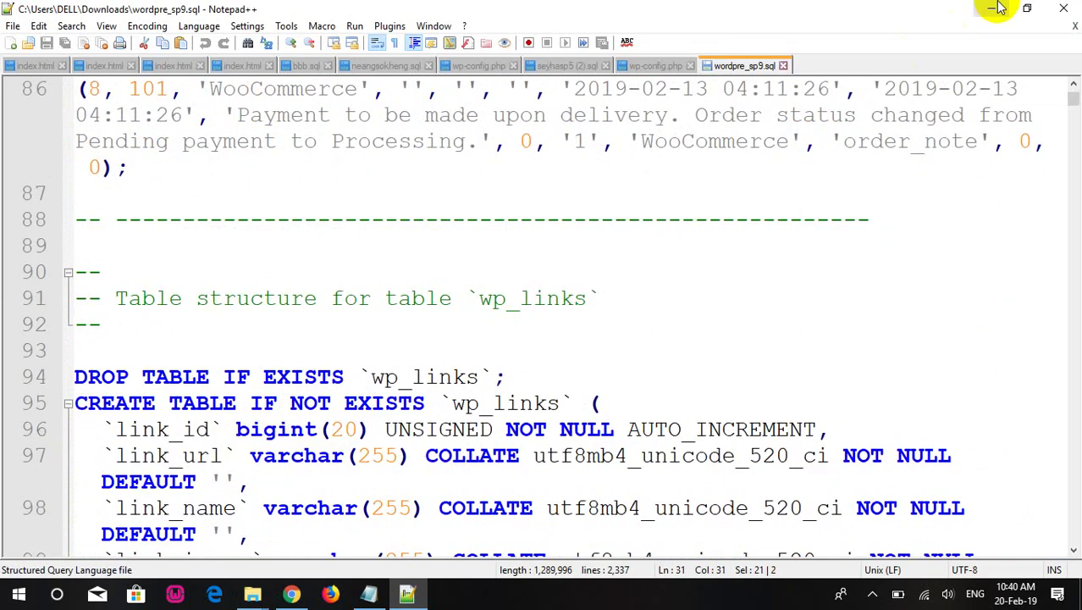
left_click(1065, 10)
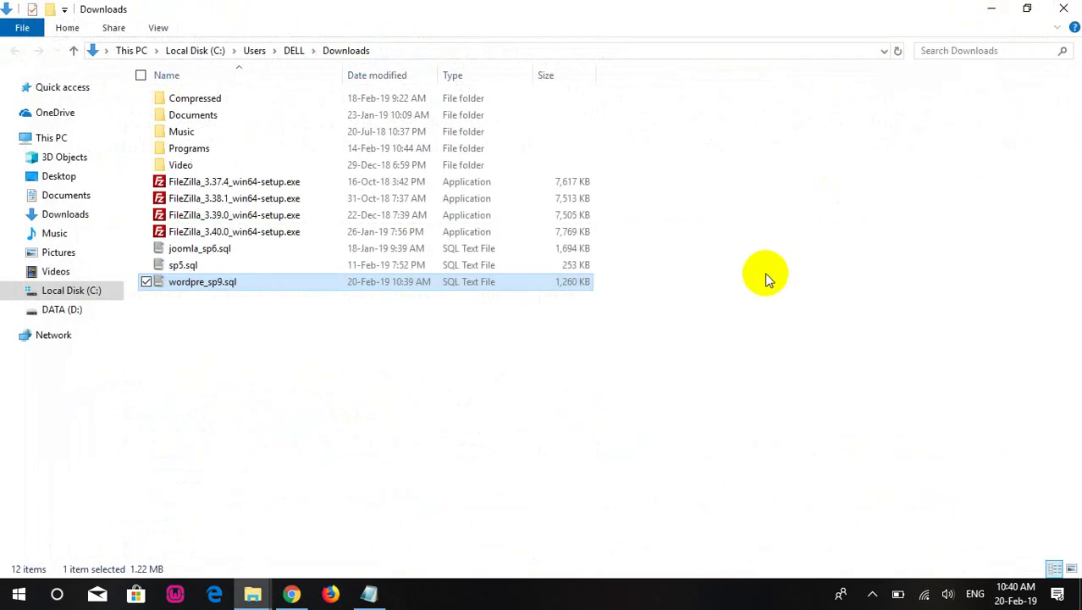
- Bring the browser forward and go to the Gmail inbox
left_click(290, 594)
left_click(246, 13)
left_click(172, 11)
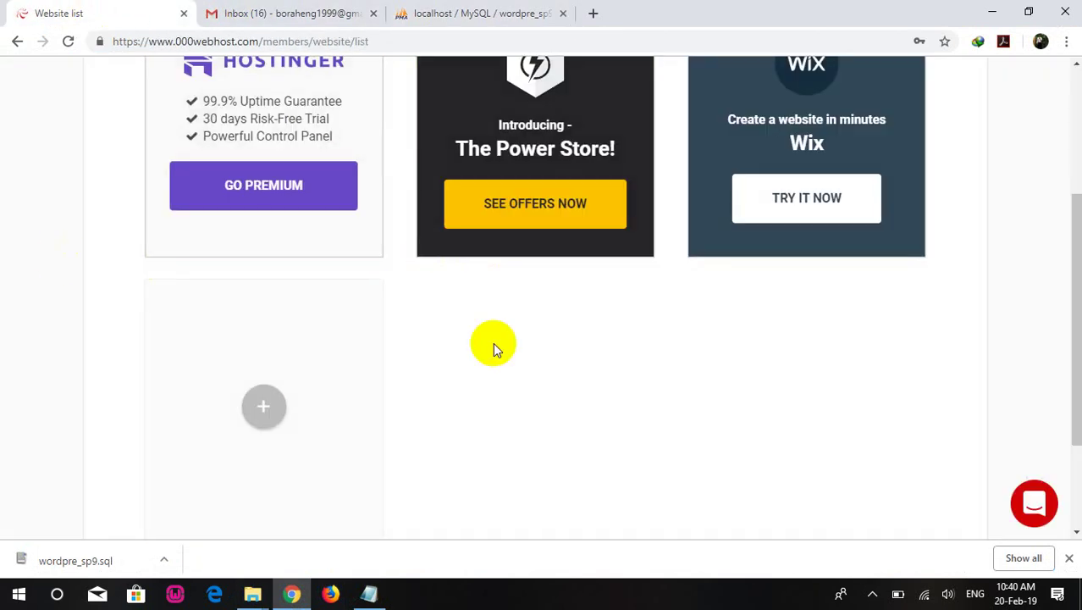
left_click(245, 10)
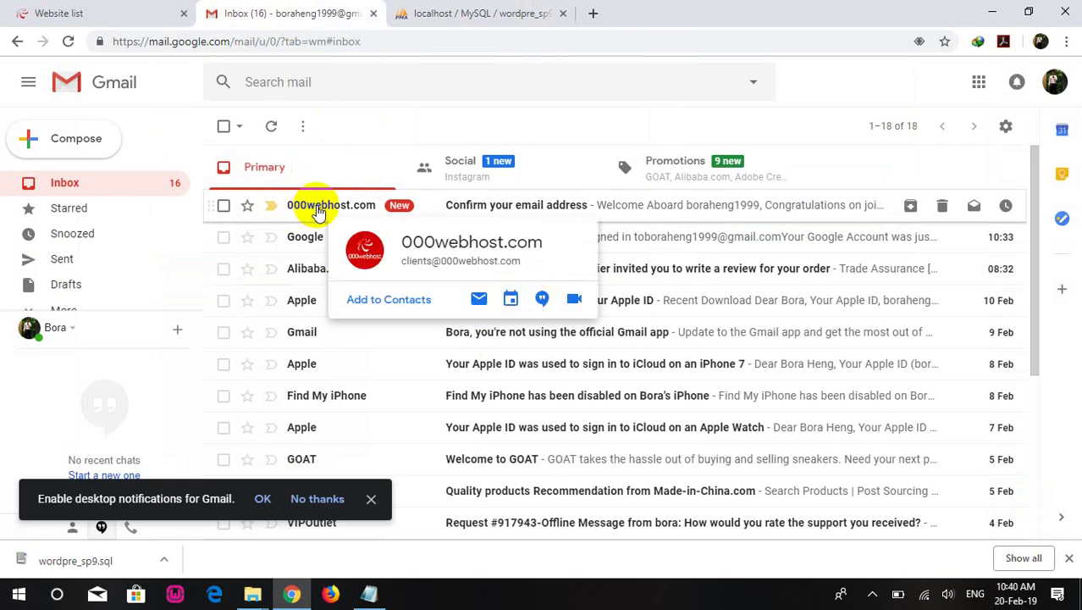
- Open the 000webhost 'Confirm your email address' email and follow its verify link
left_click(531, 216)
scroll(483, 322, "down", 3)
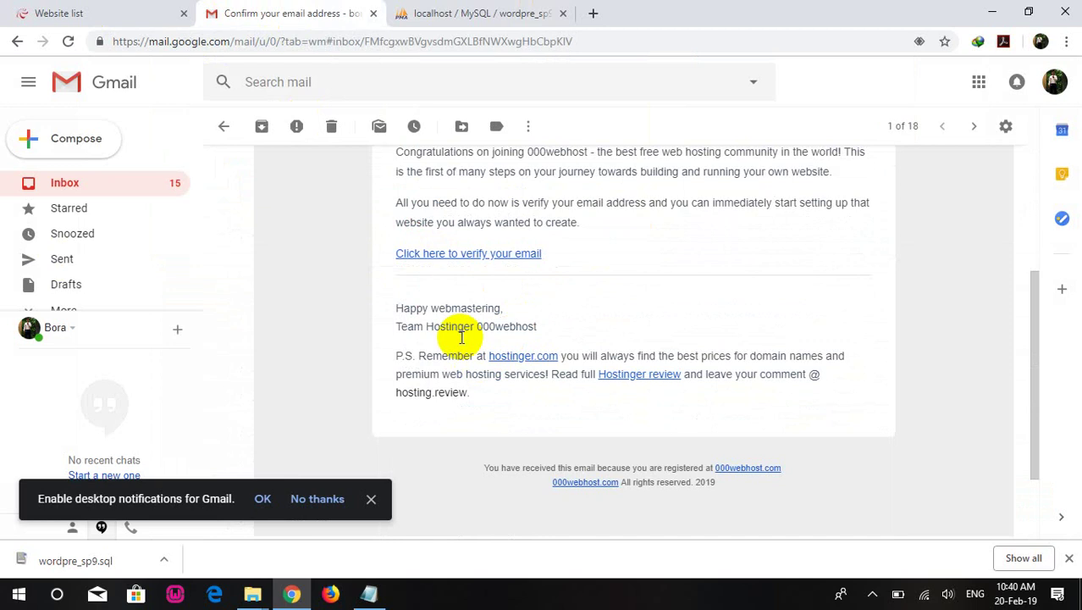
left_click(455, 255)
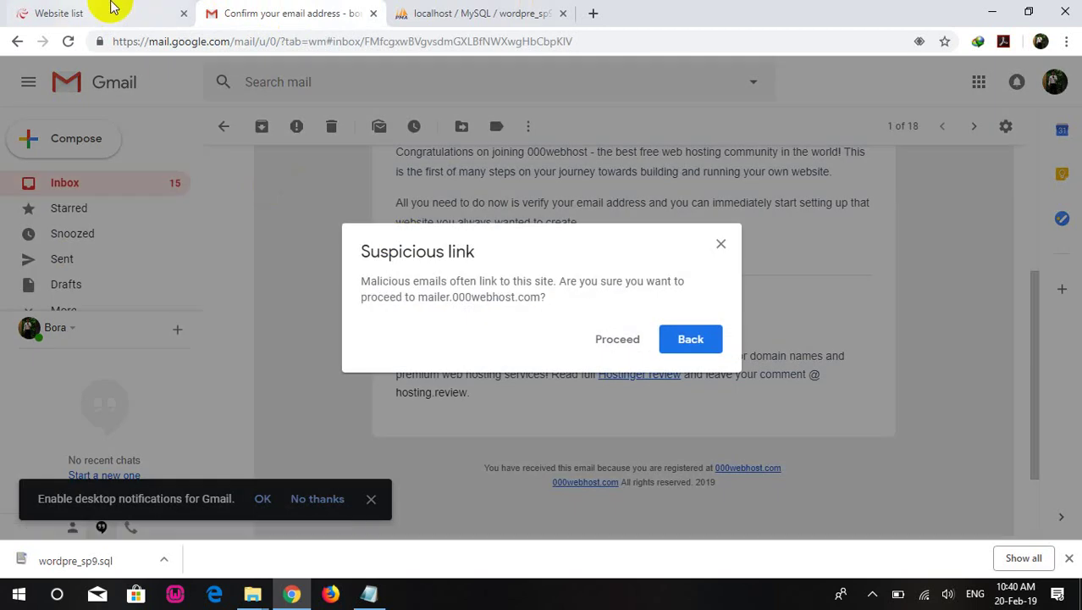
left_click(622, 343)
left_click(184, 14)
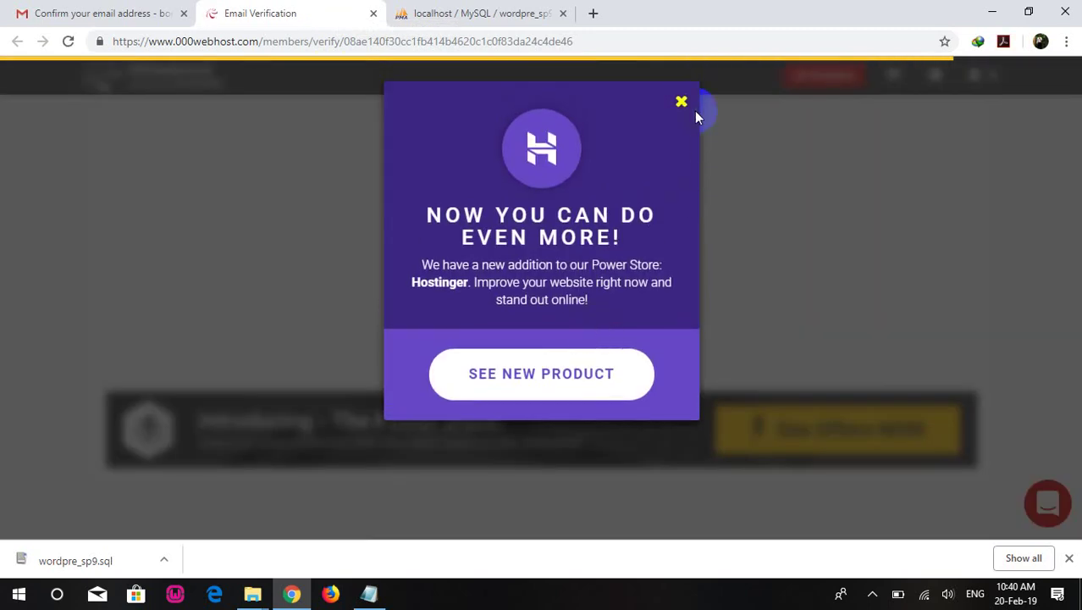
- Close the Hostinger promo popup and go to My websites from the account menu
left_click(682, 103)
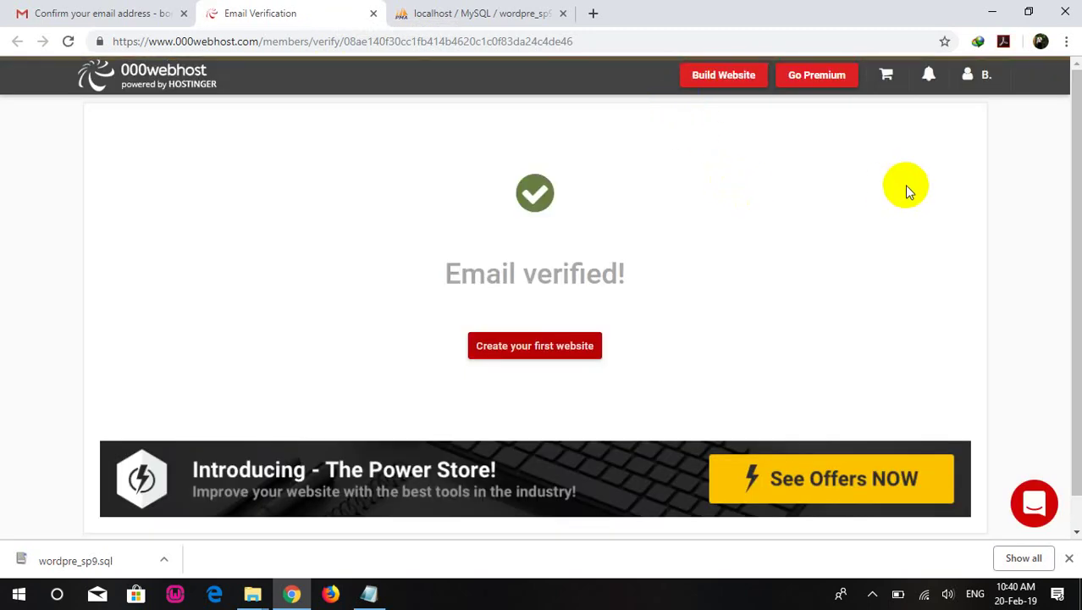
left_click(973, 84)
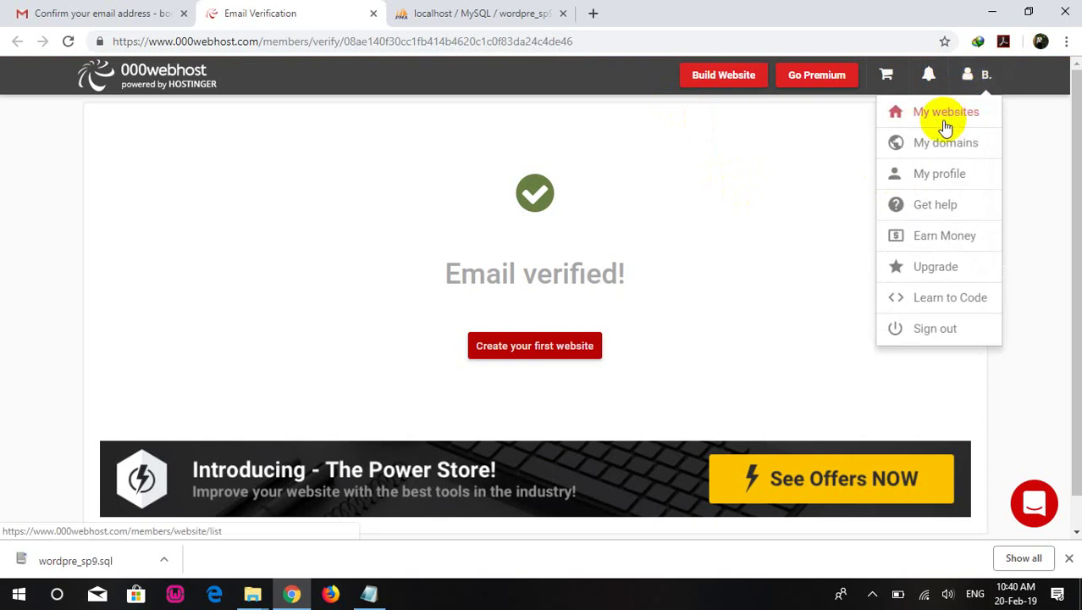
left_click(951, 117)
scroll(551, 309, "down", 2)
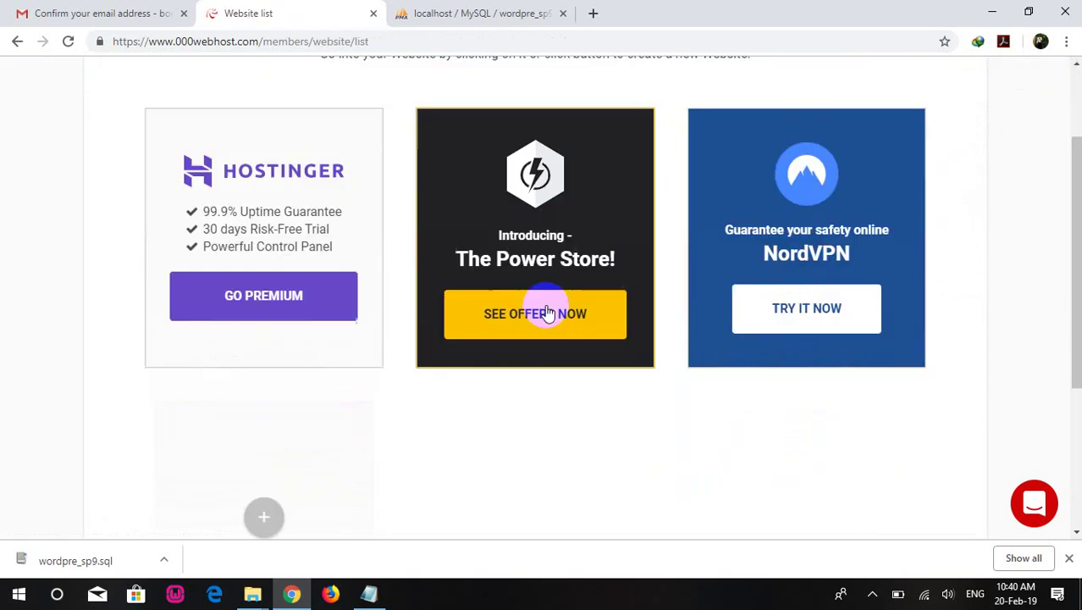
scroll(546, 309, "down", 2)
scroll(546, 309, "up", 2)
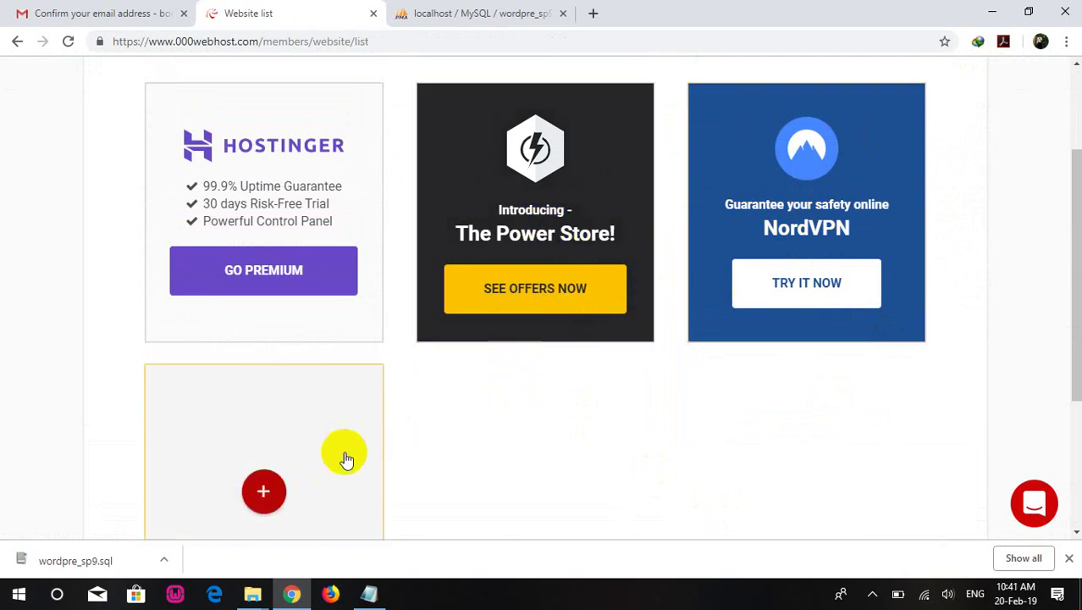
scroll(255, 441, "down", 1)
- Start a new website, choosing learning website development as the signup reason
left_click(262, 412)
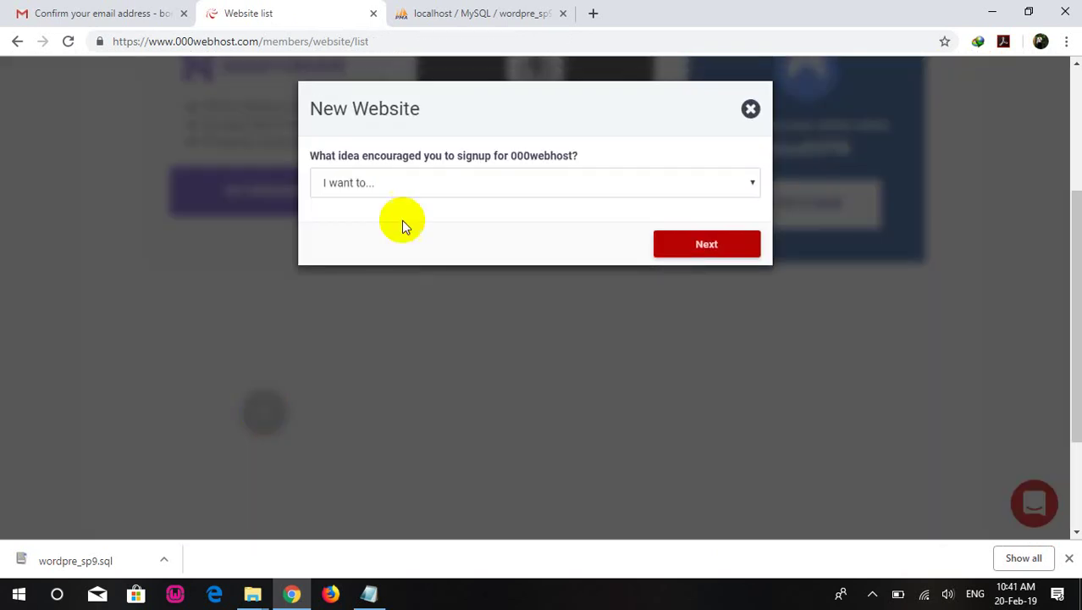
left_click(466, 182)
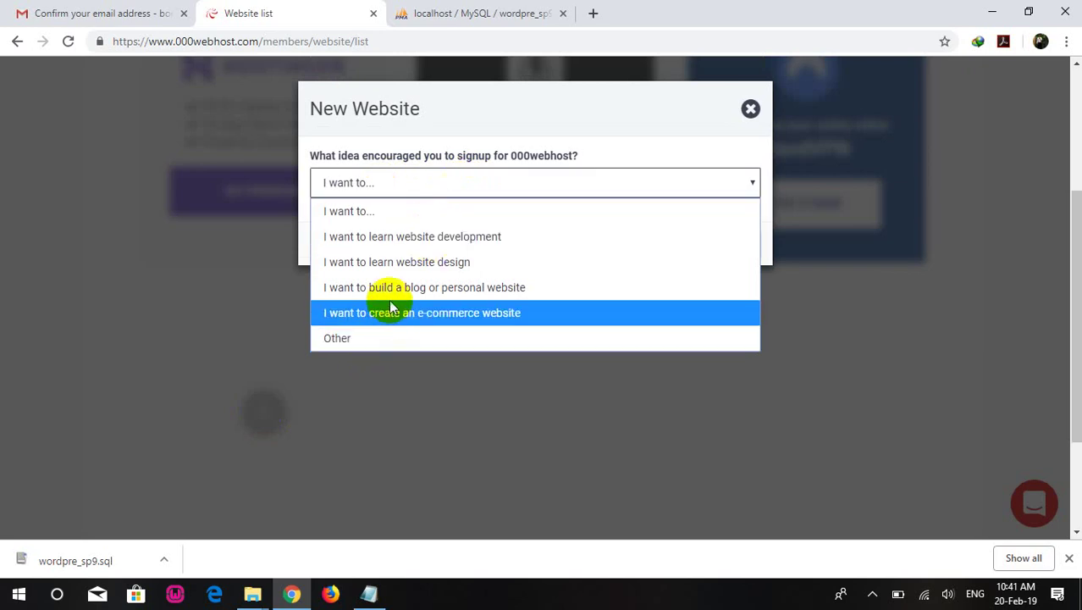
left_click(521, 236)
left_click(701, 245)
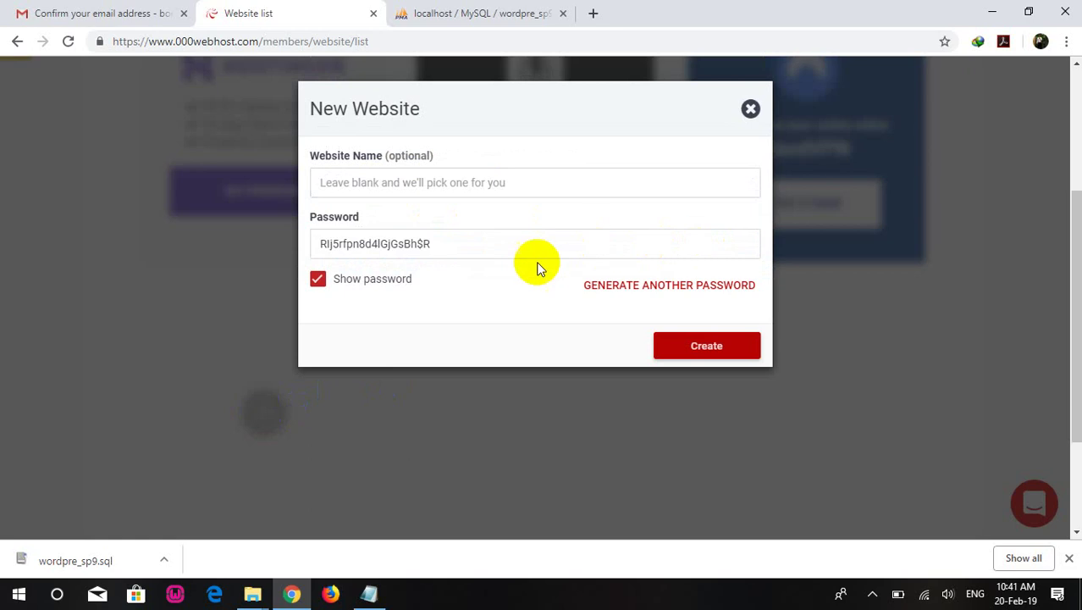
- Enter sp99 as the new website name
left_click(378, 185)
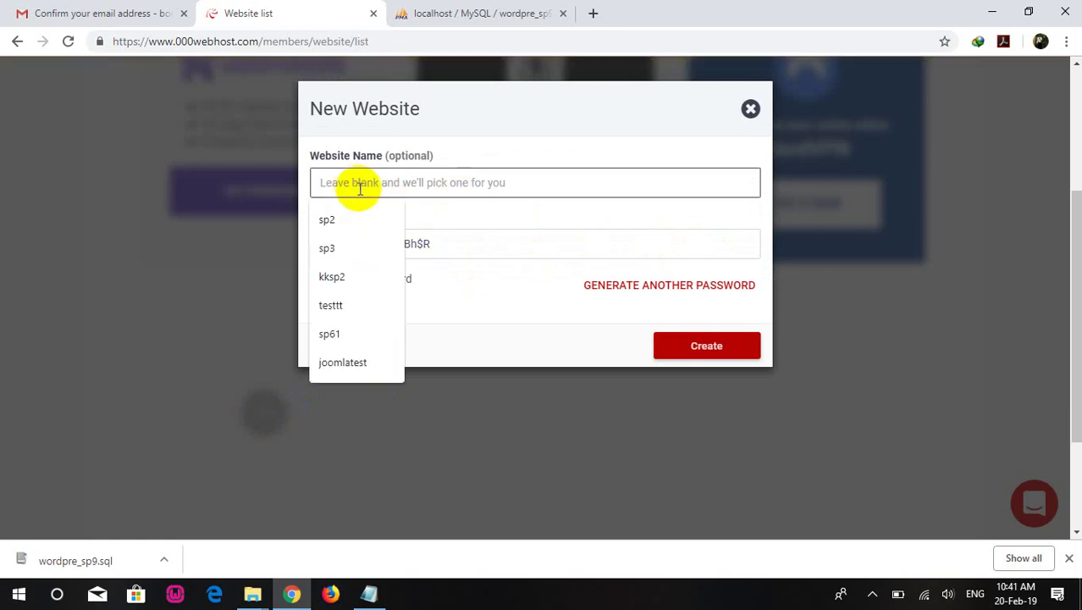
type("sp9")
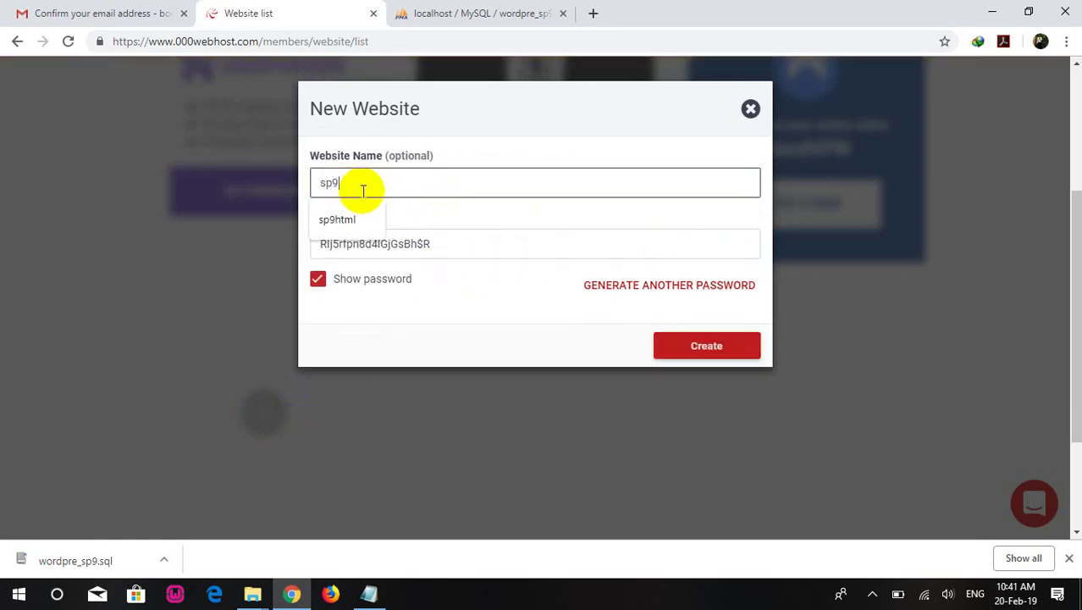
left_click(462, 216)
left_click(384, 188)
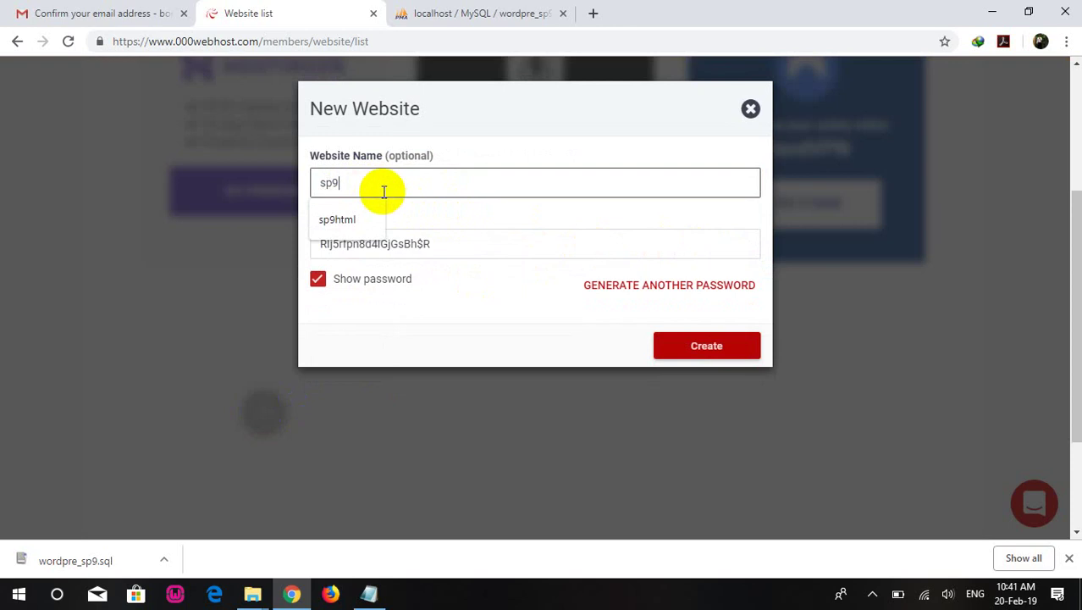
type("9")
key("ctrl+a")
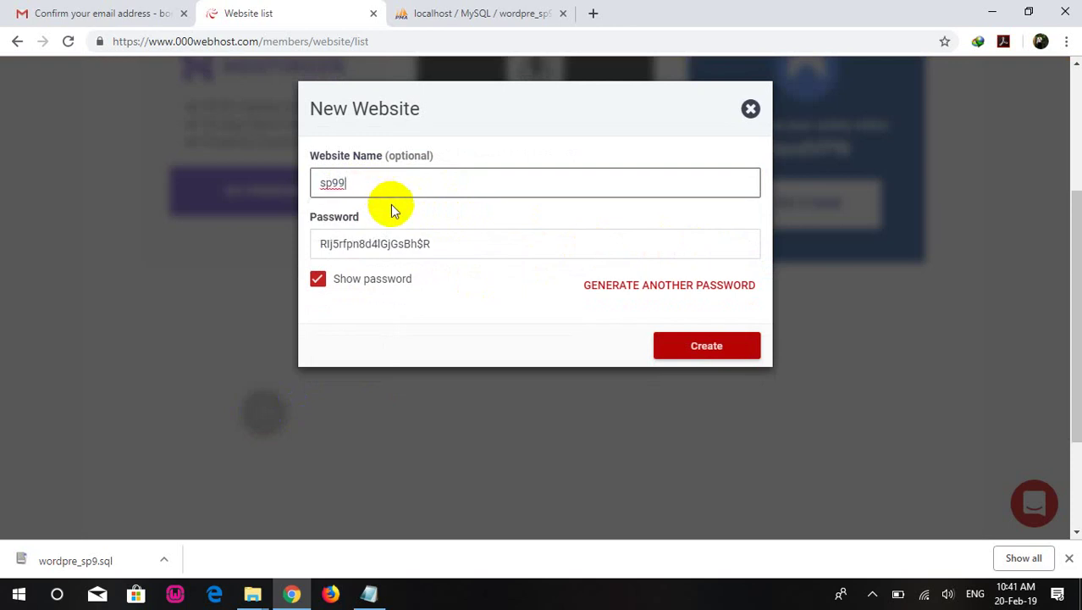
key("Tab")
- Replace the generated password with your own, create the sp99 site and open its address
key("BackSpace")
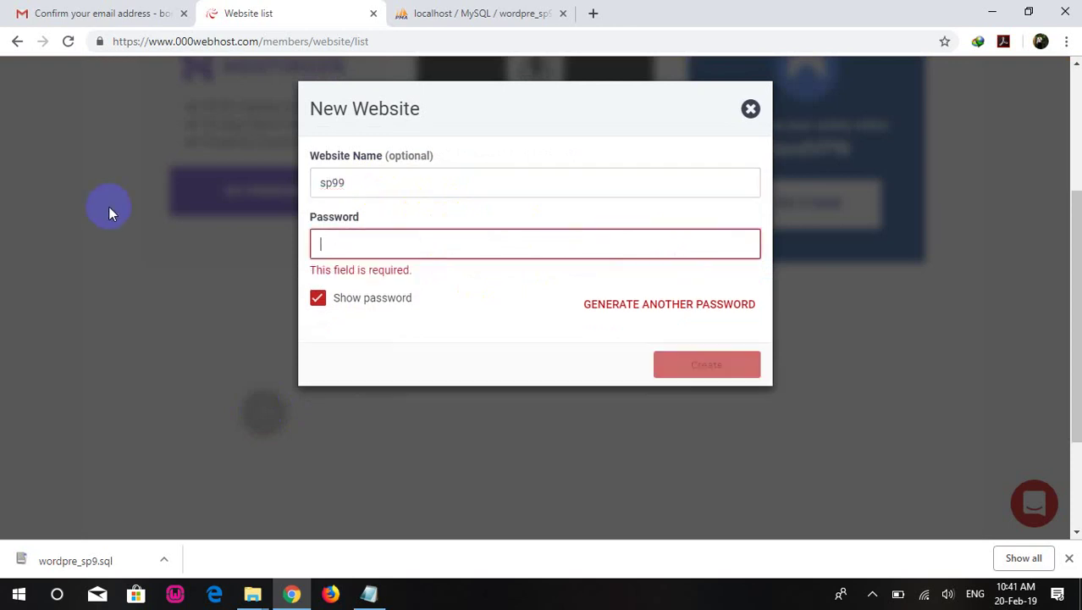
left_click(318, 297)
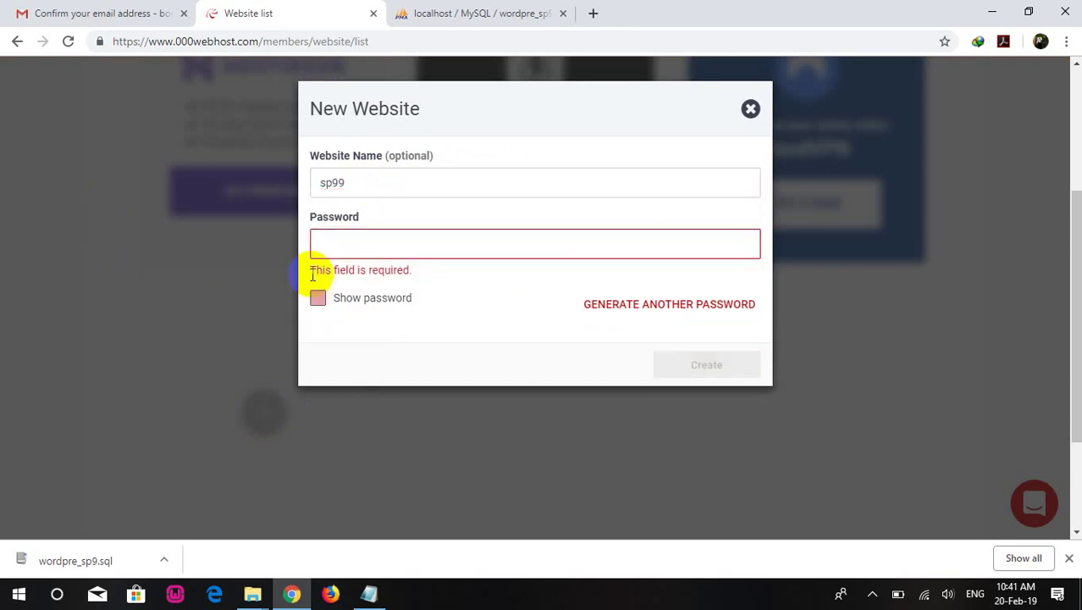
left_click(338, 244)
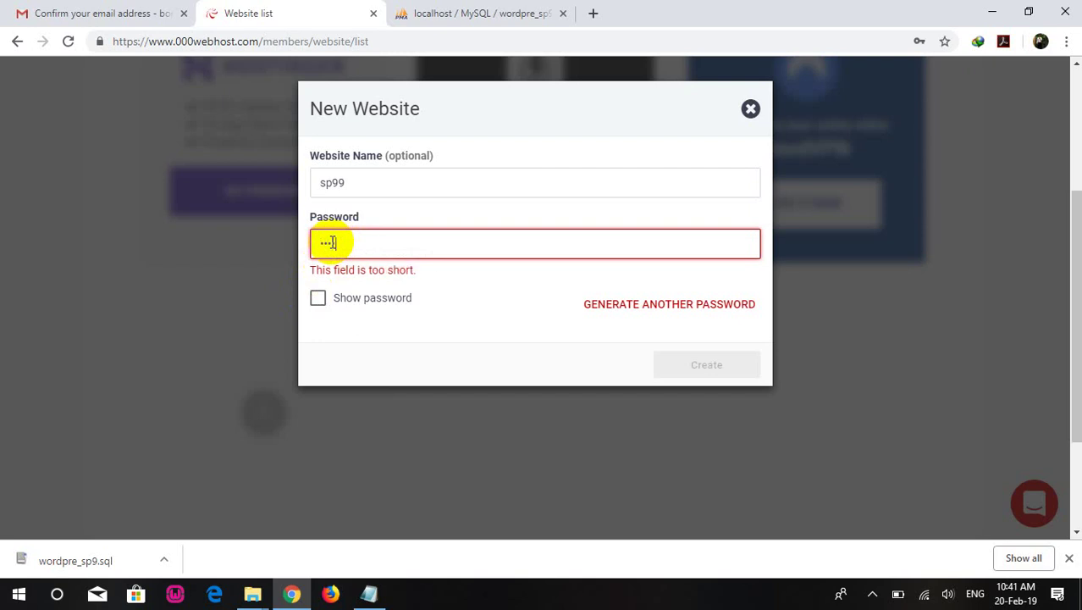
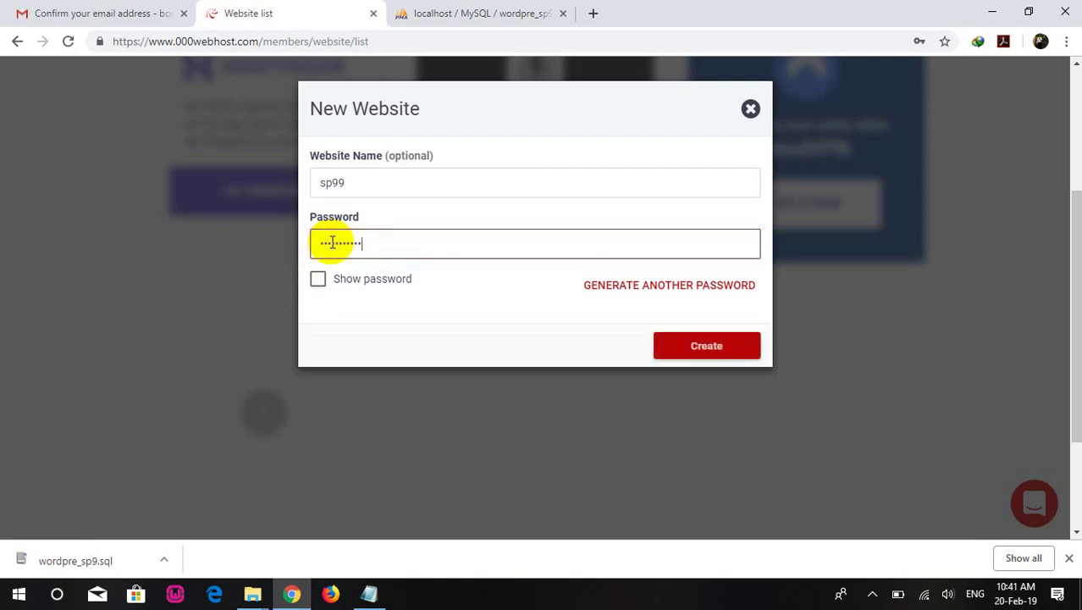
left_click(716, 342)
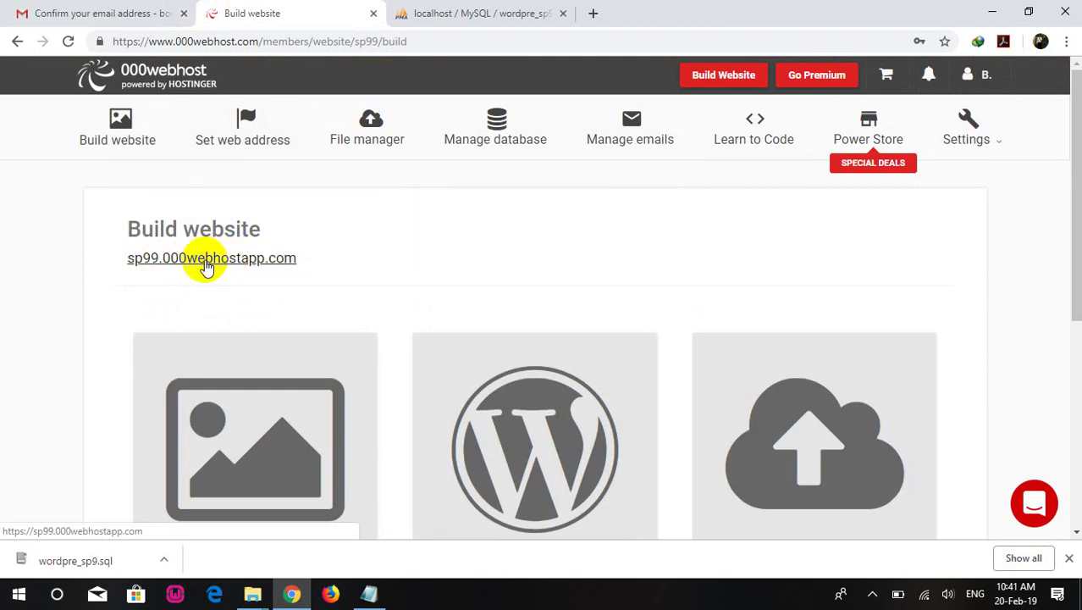
left_click(230, 261)
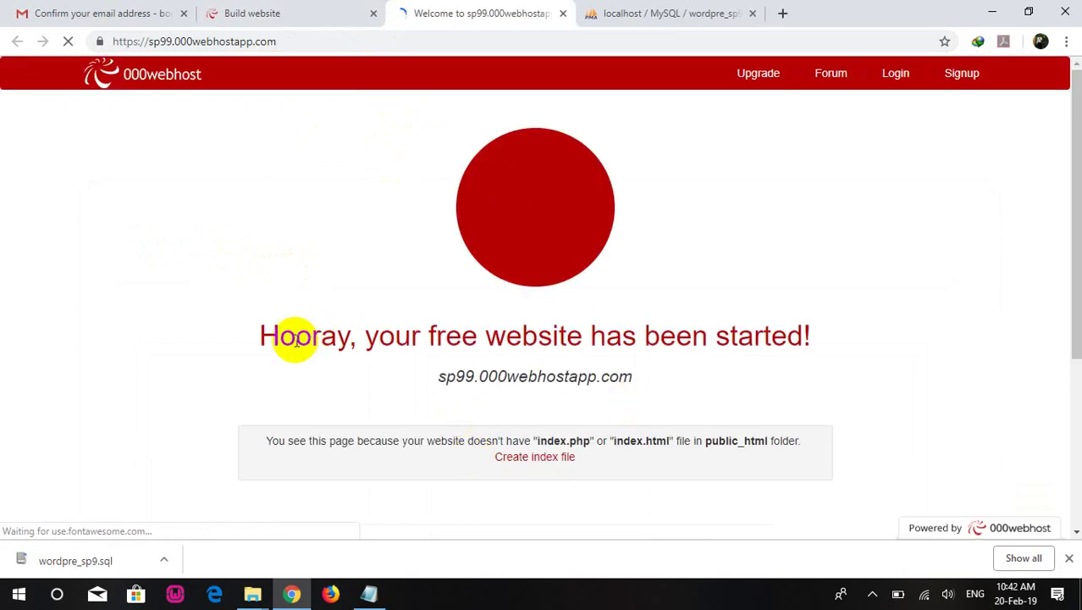
- Review the sp99.000webhostapp.com Hooray page and its public_html note, then return to Build website
left_click_drag(281, 337, 927, 367)
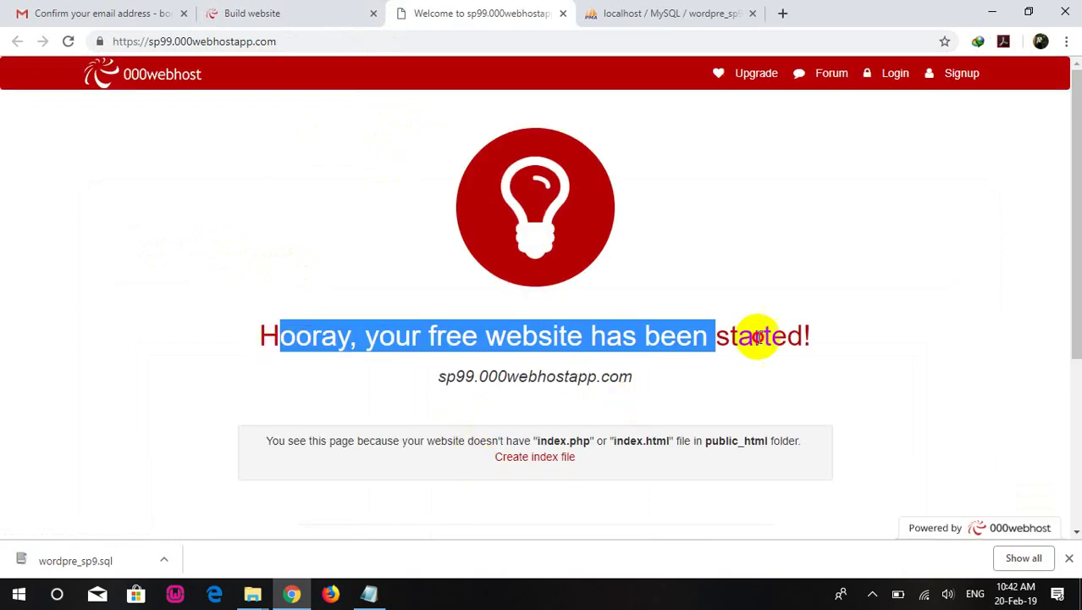
left_click(730, 519)
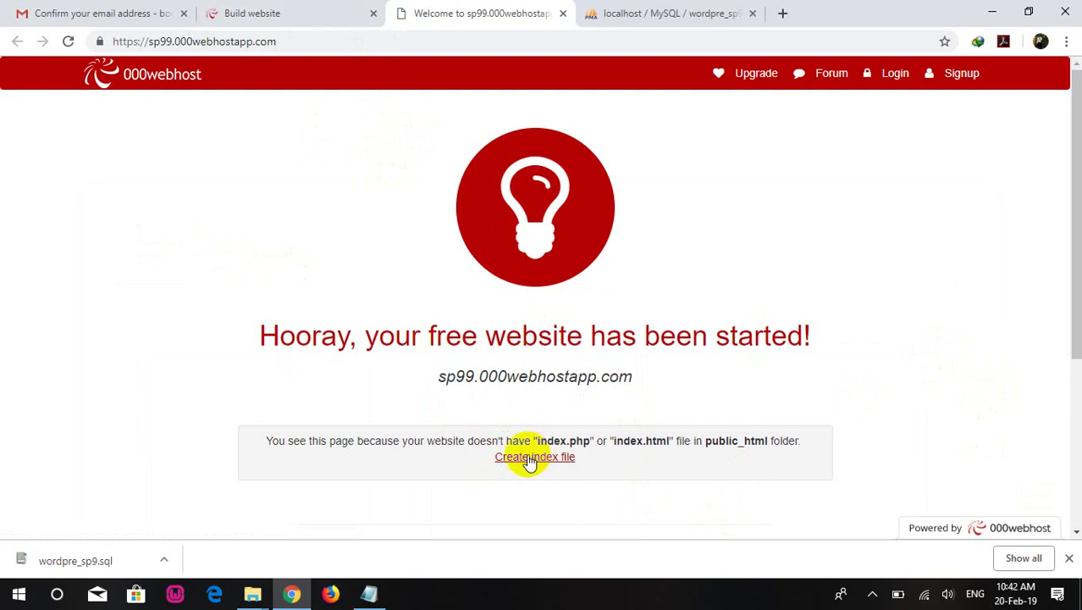
left_click_drag(705, 442, 769, 441)
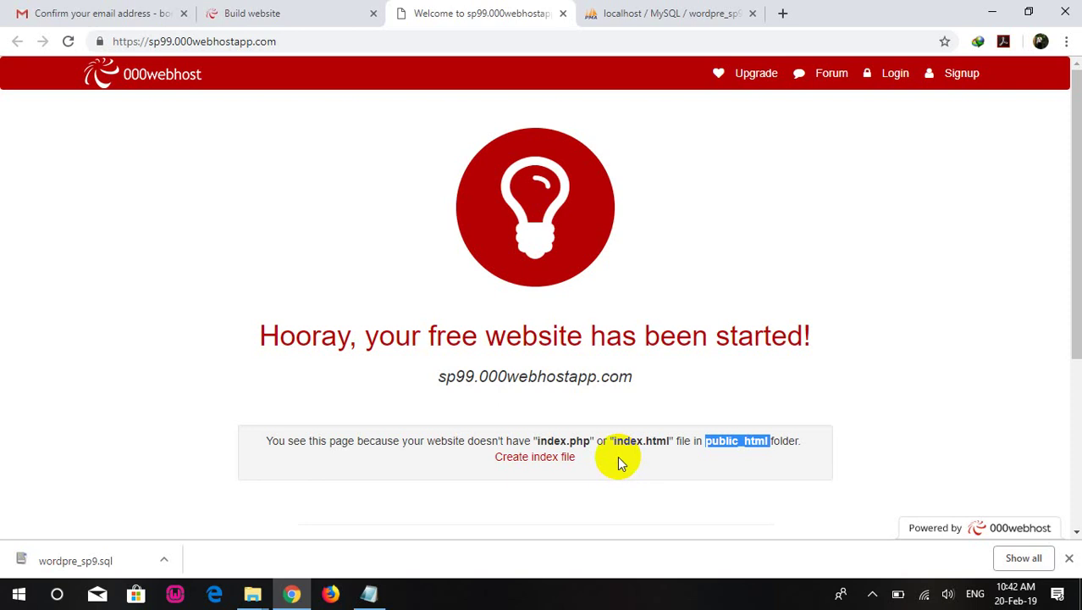
left_click(691, 240)
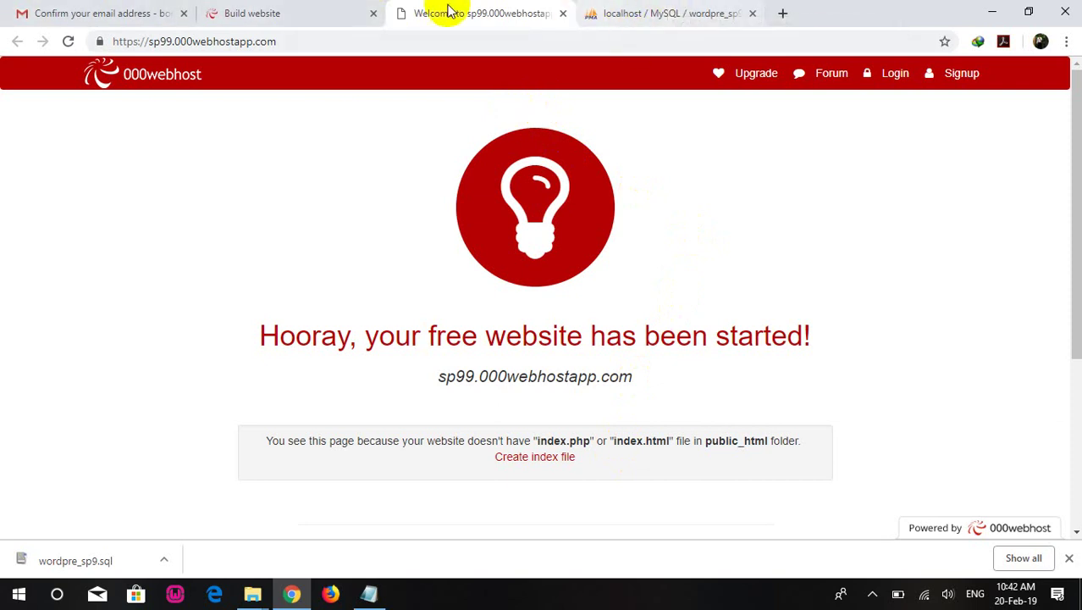
left_click(279, 15)
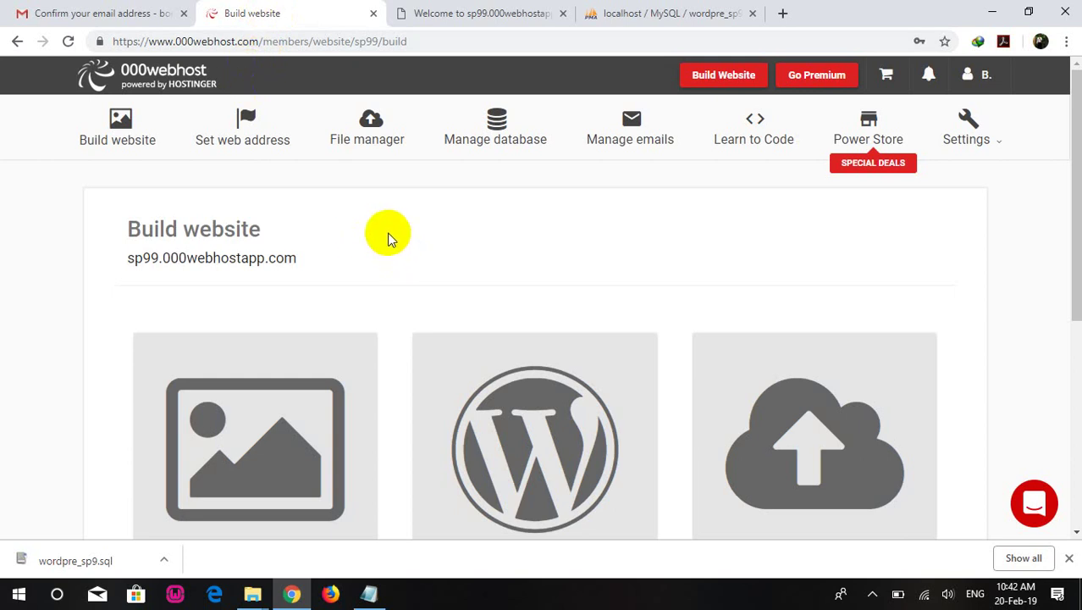
- Open the sp99 site's File Manager page and launch the online file manager
left_click(369, 125)
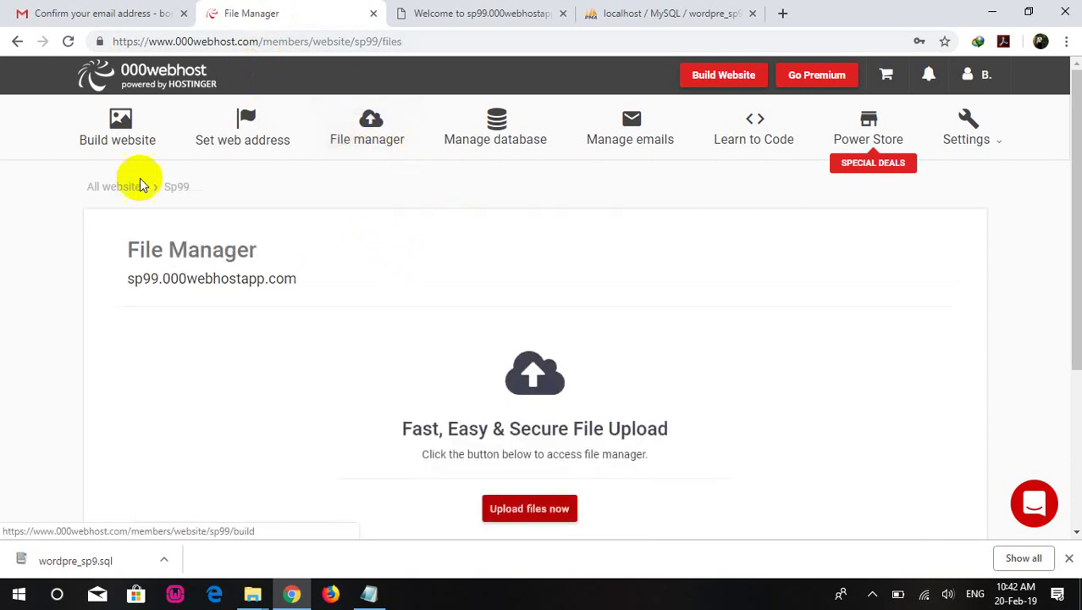
left_click(17, 41)
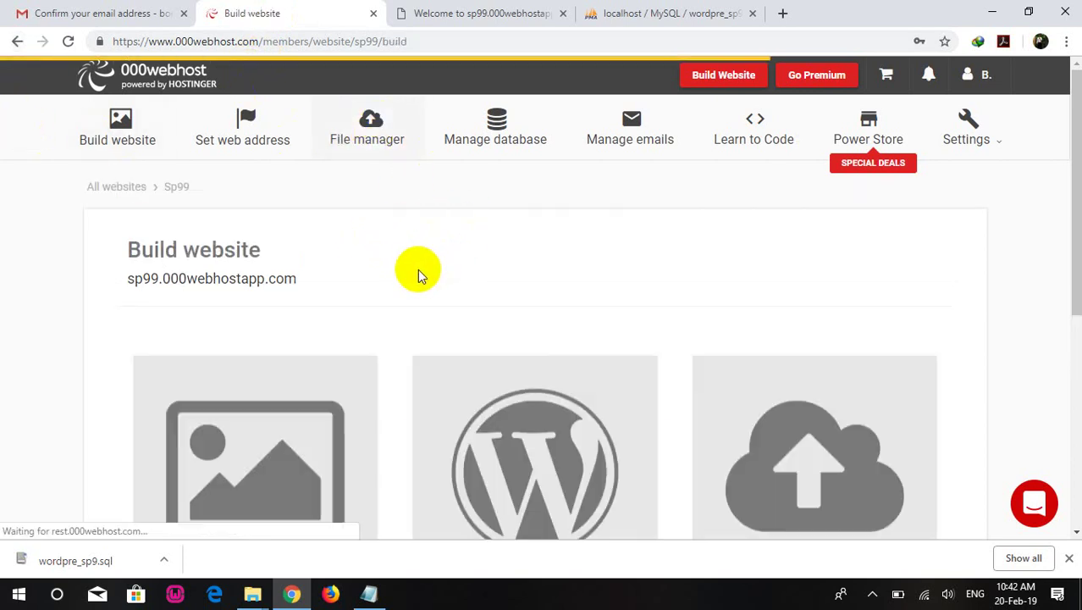
scroll(418, 275, "down", 3)
scroll(459, 302, "down", 1)
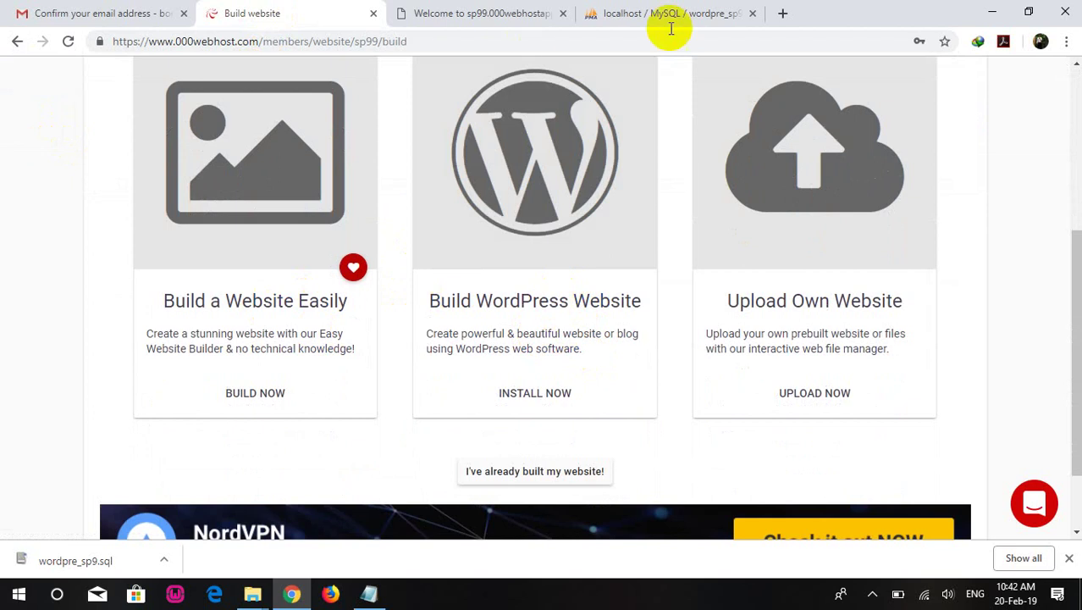
scroll(678, 246, "up", 2)
scroll(536, 206, "up", 2)
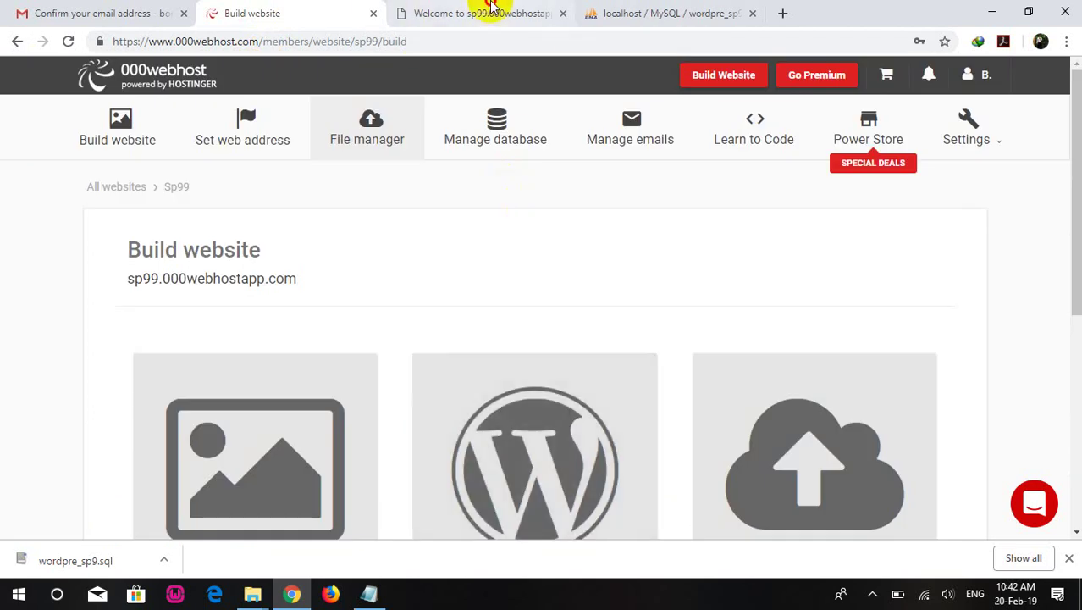
left_click(479, 13)
left_click(314, 7)
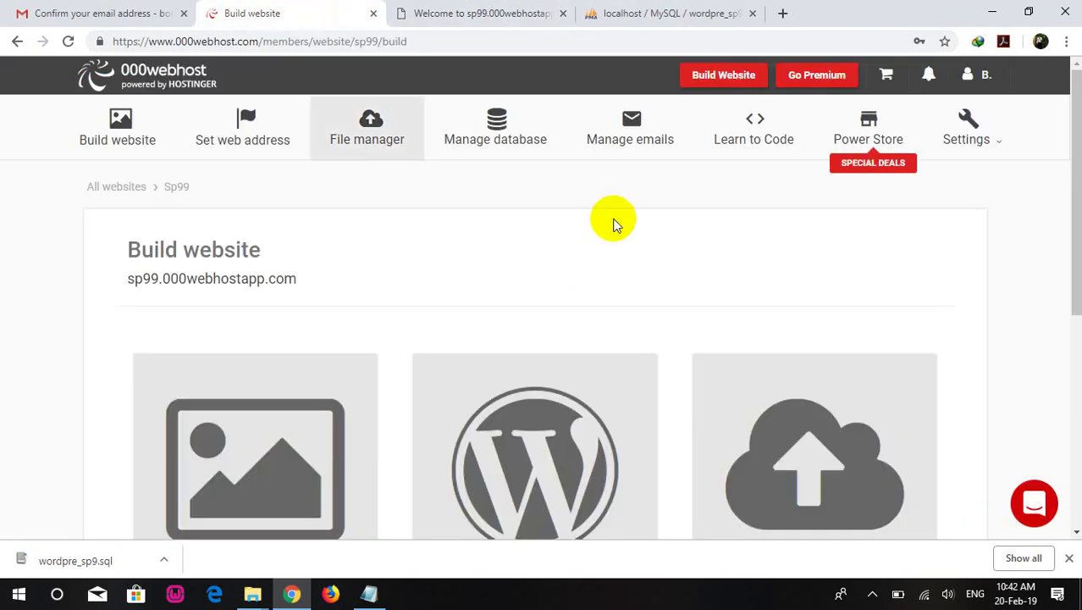
left_click(411, 157)
scroll(491, 288, "down", 2)
left_click(506, 319)
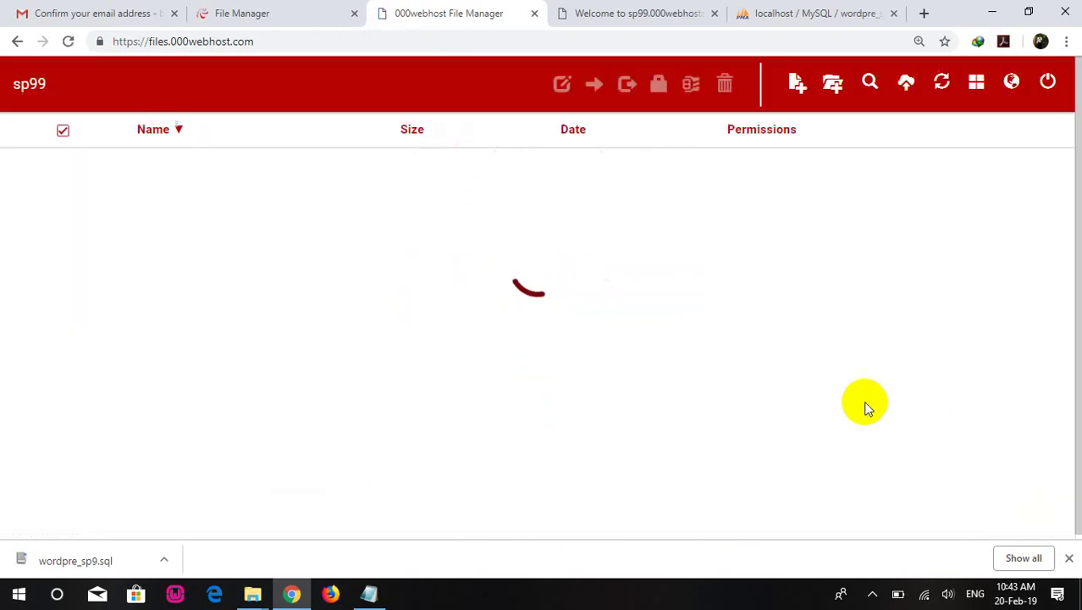
- Open public_html, holding only .htaccess, then bring the local SP9 folder forward
left_click(91, 165)
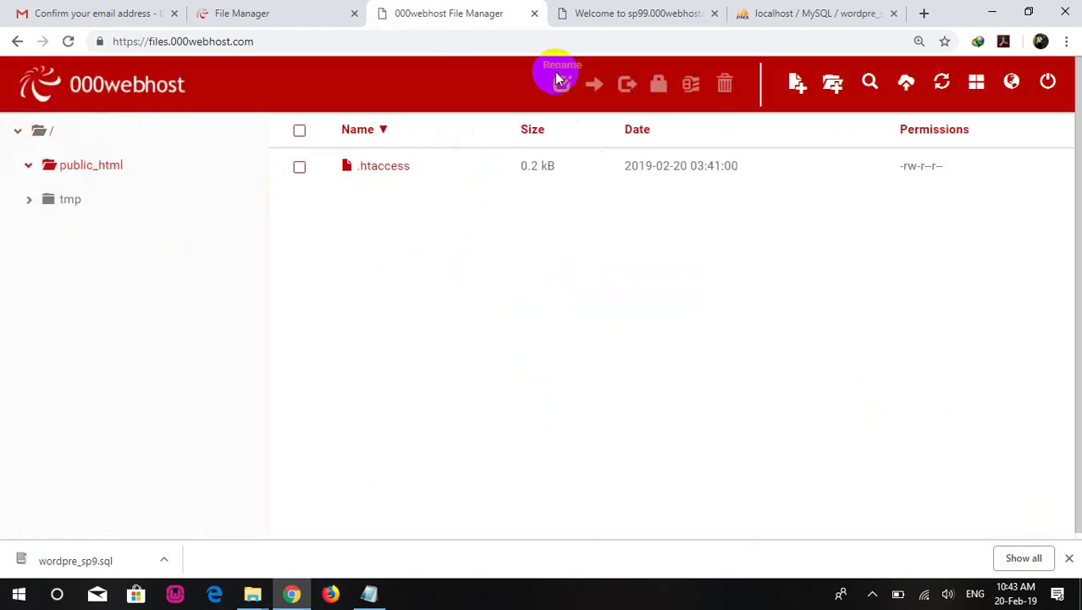
left_click(612, 18)
left_click(470, 18)
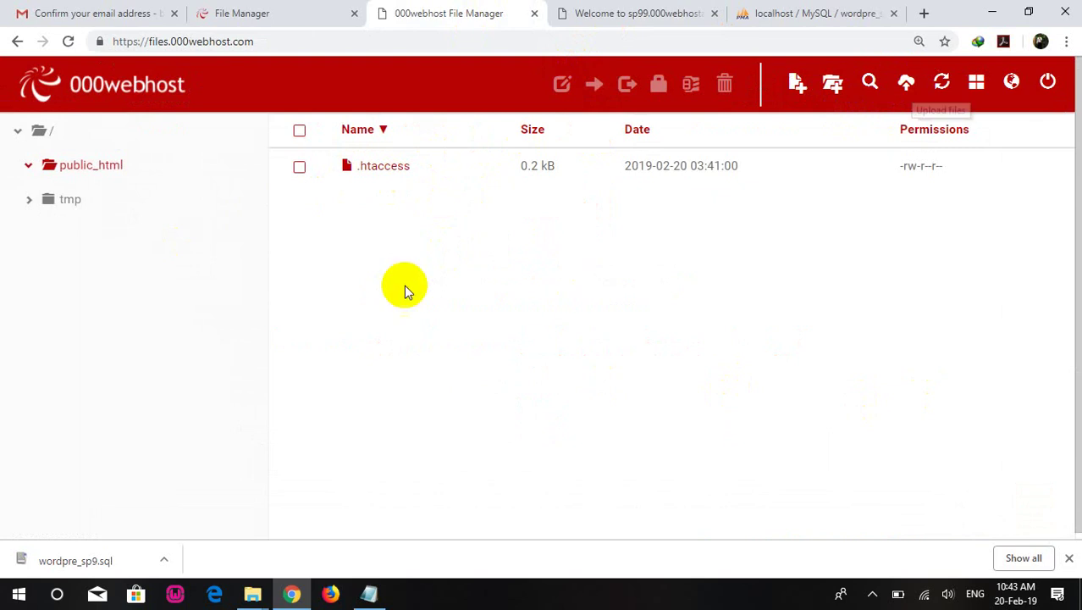
left_click(253, 592)
left_click(253, 517)
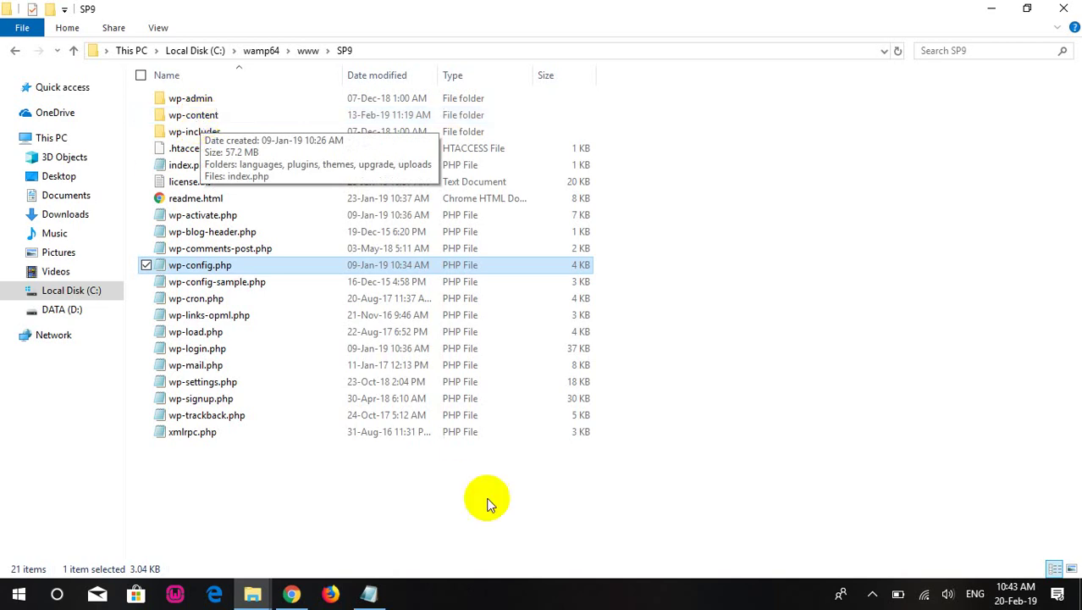
- Start FileZilla from a Start search for 'fil' and dismiss its 3.40.0 update notice
left_click(416, 504)
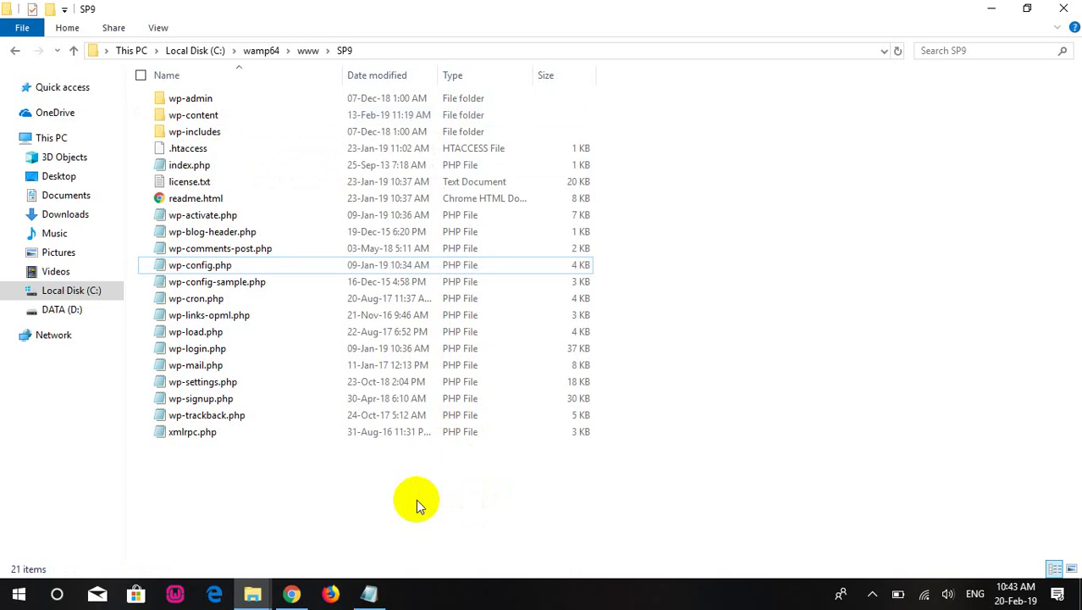
key("super")
type("fil")
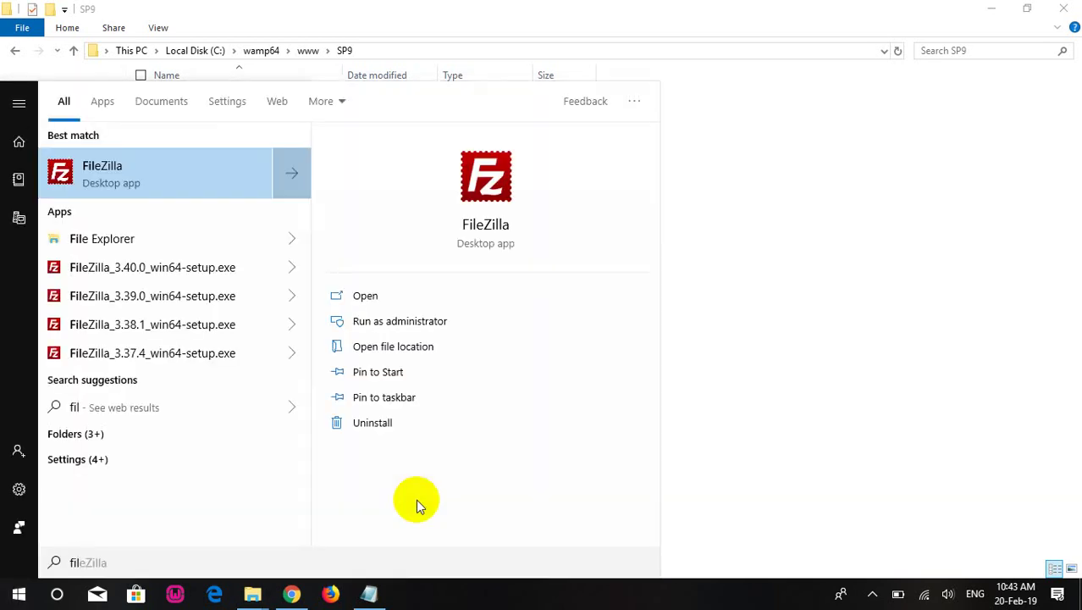
key("Return")
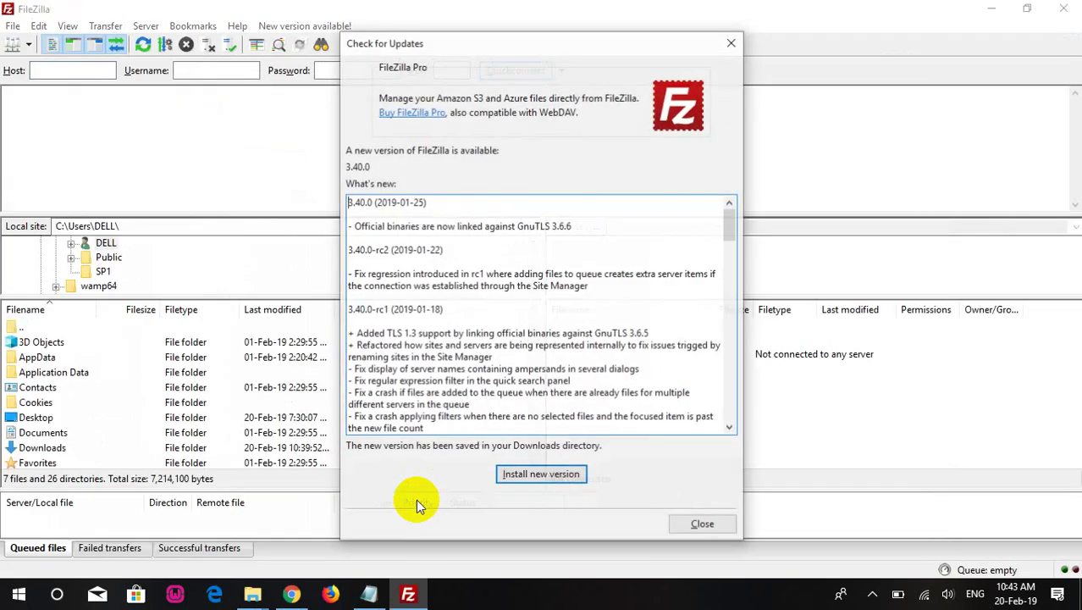
left_click(738, 41)
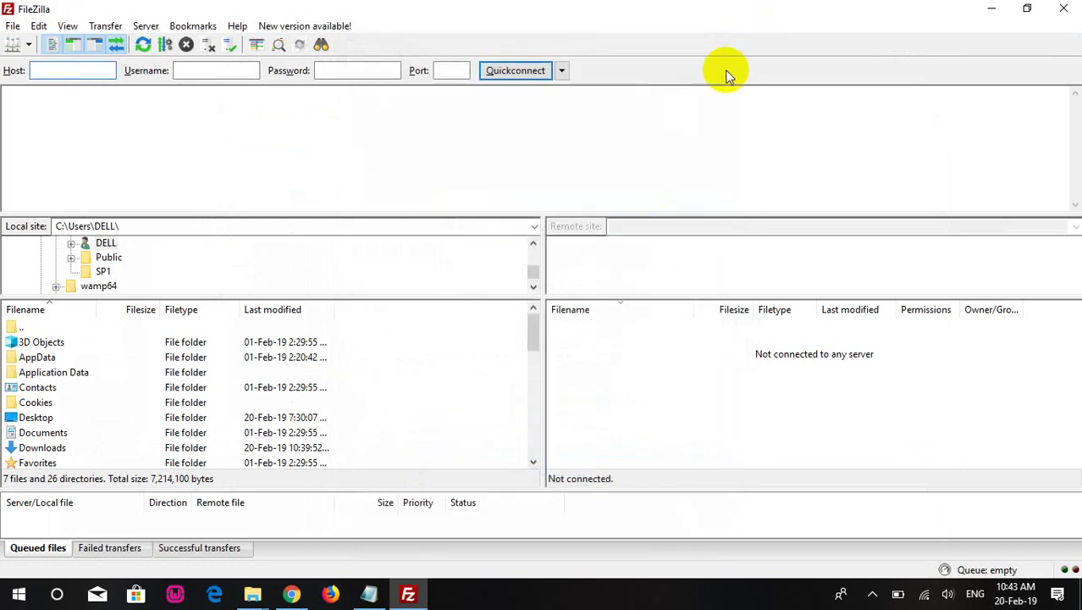
left_click(250, 595)
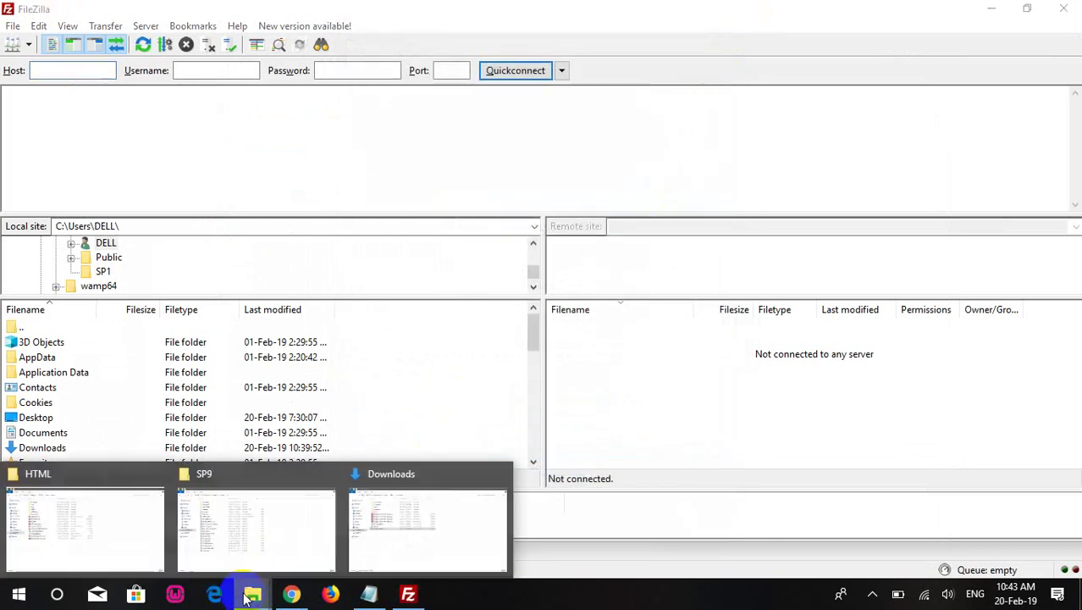
left_click(195, 542)
left_click_drag(228, 481, 232, 55)
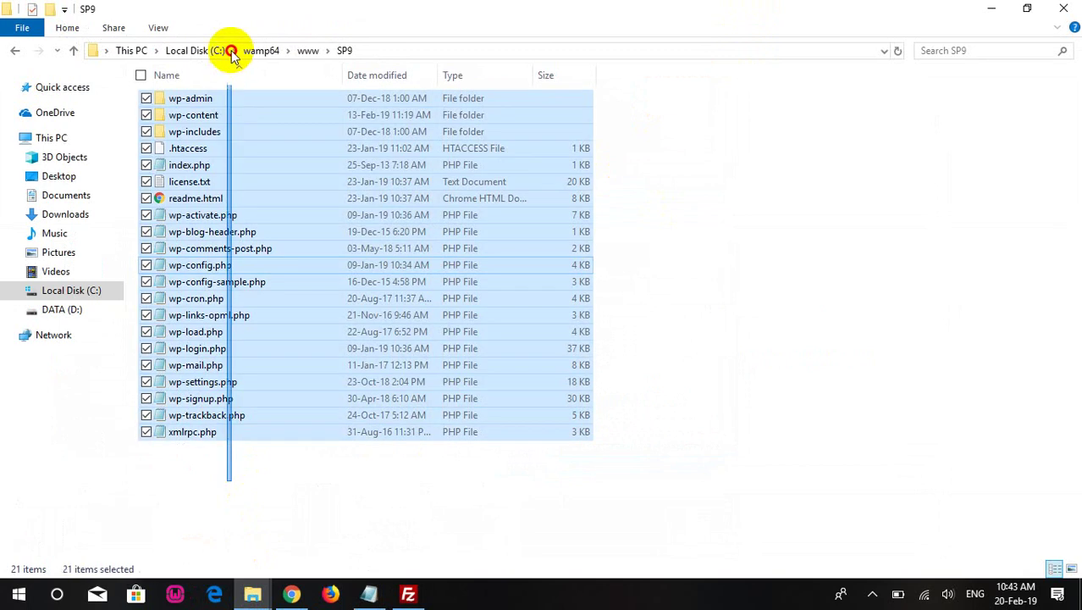
double_click(202, 99)
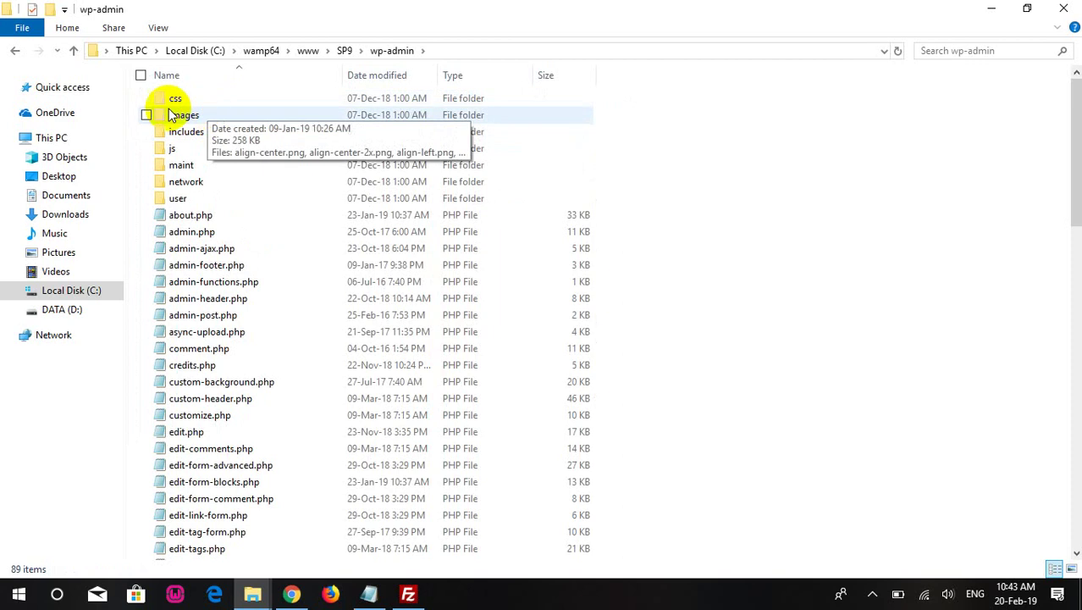
left_click(15, 50)
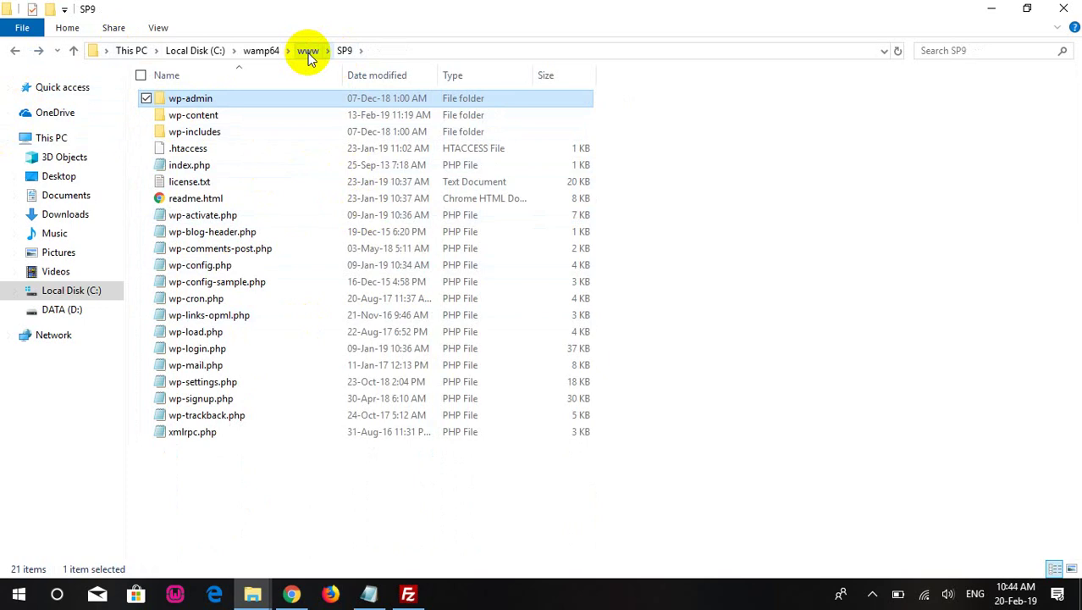
left_click(307, 52)
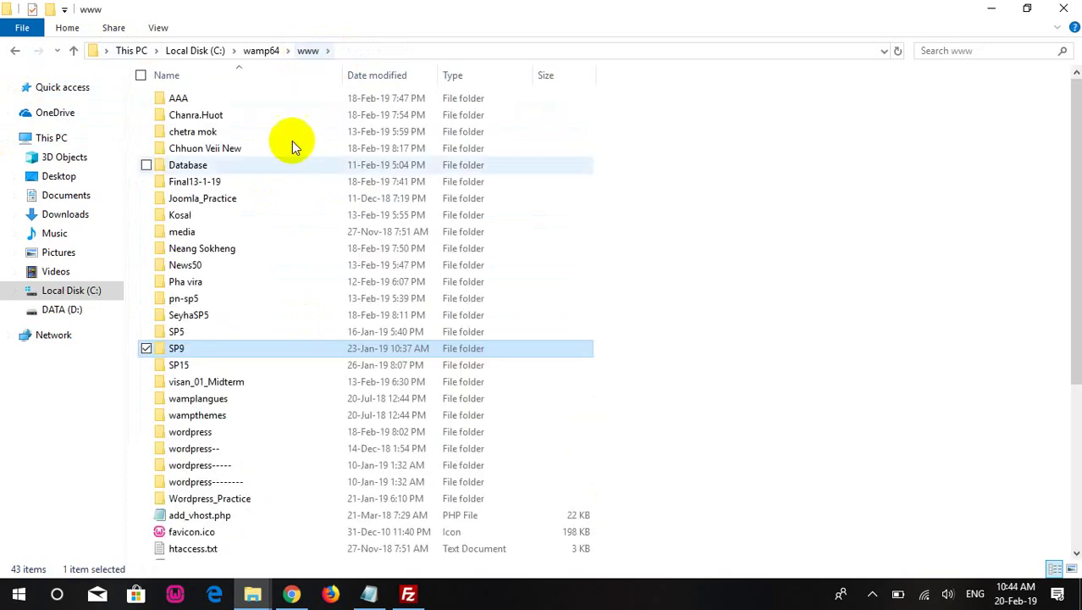
right_click(267, 347)
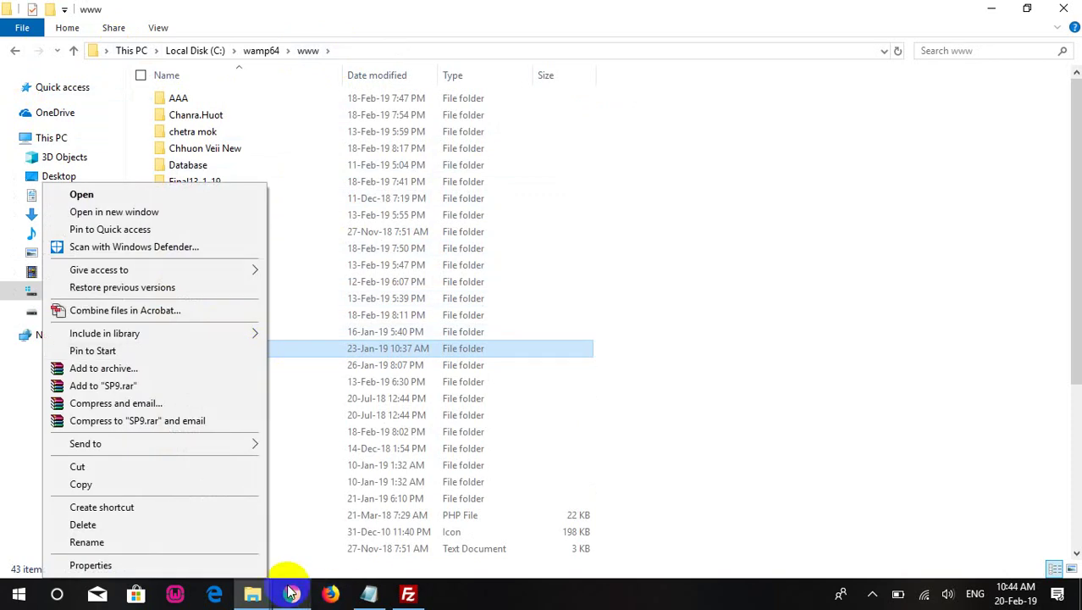
mouse_move(291, 595)
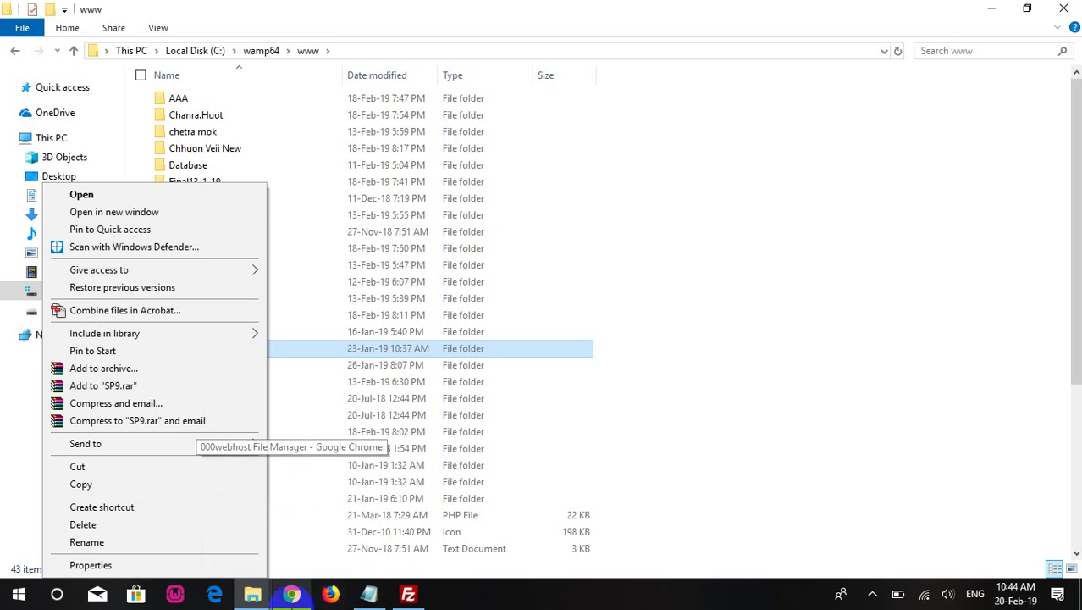
left_click(291, 591)
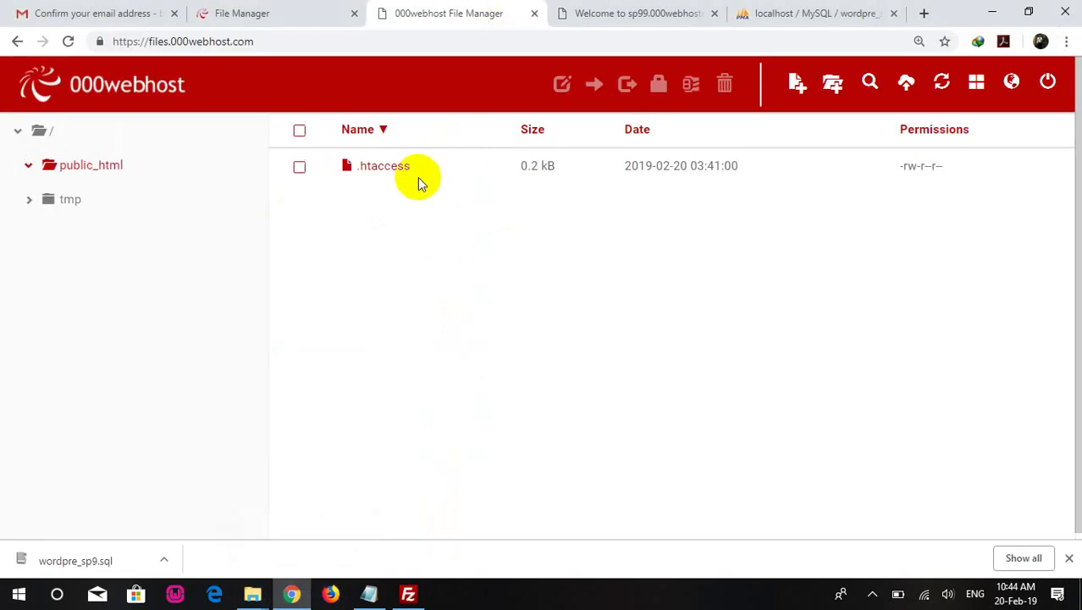
left_click(256, 595)
- Compress the SP9 folder into SP9.zip using WinRAR's ZIP format, then bring FileZilla forward
left_click(251, 554)
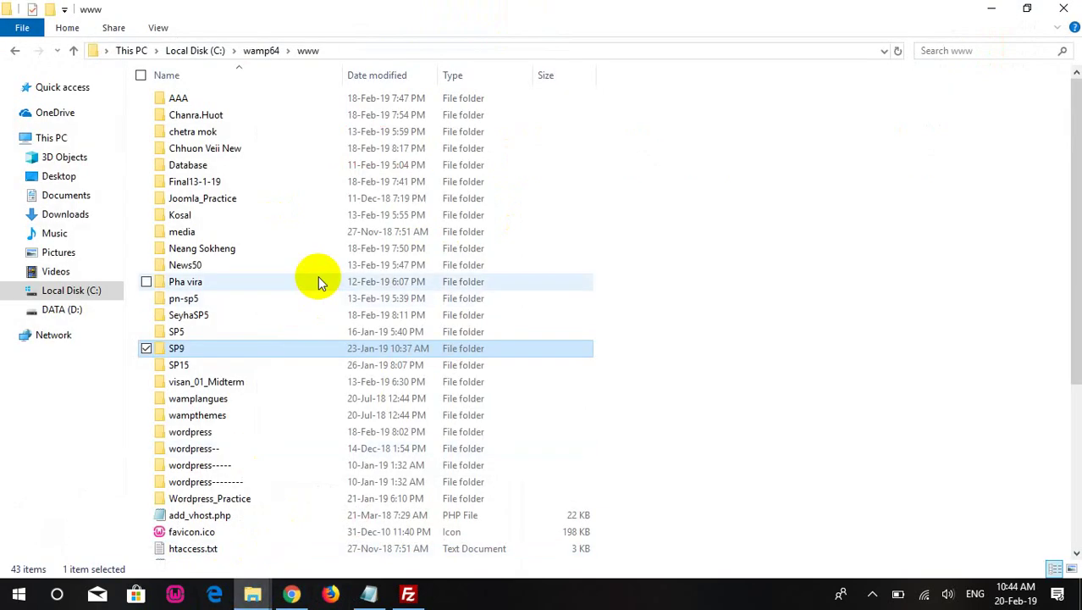
right_click(235, 350)
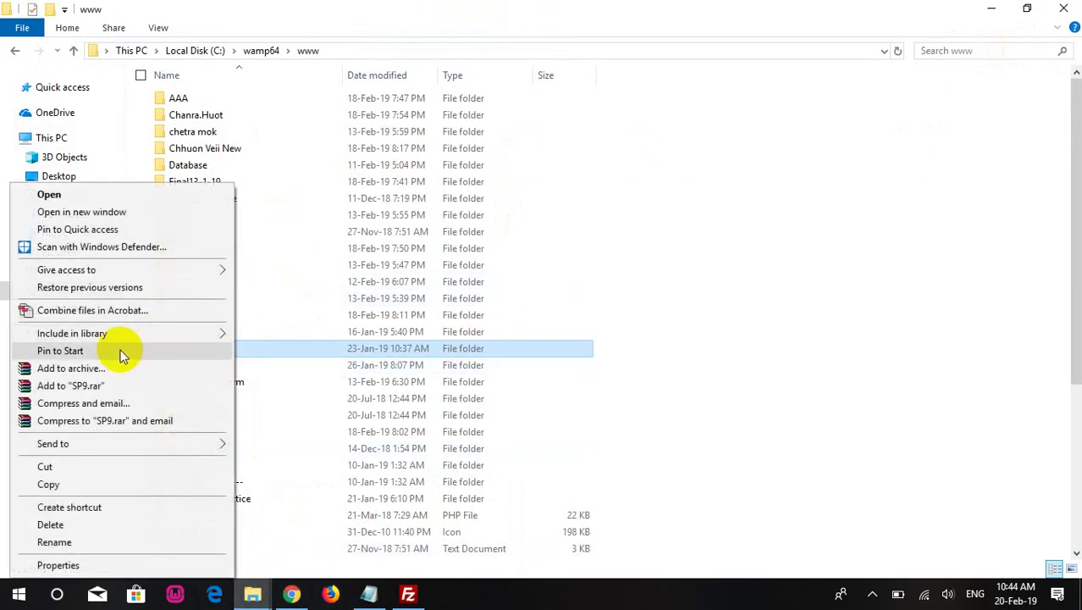
left_click(100, 367)
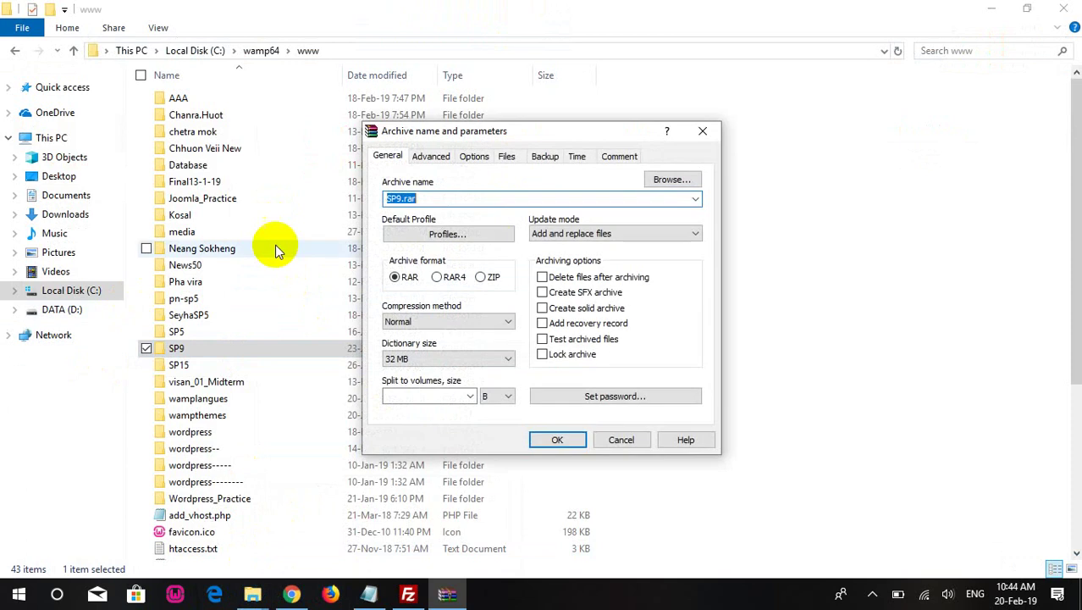
left_click(480, 277)
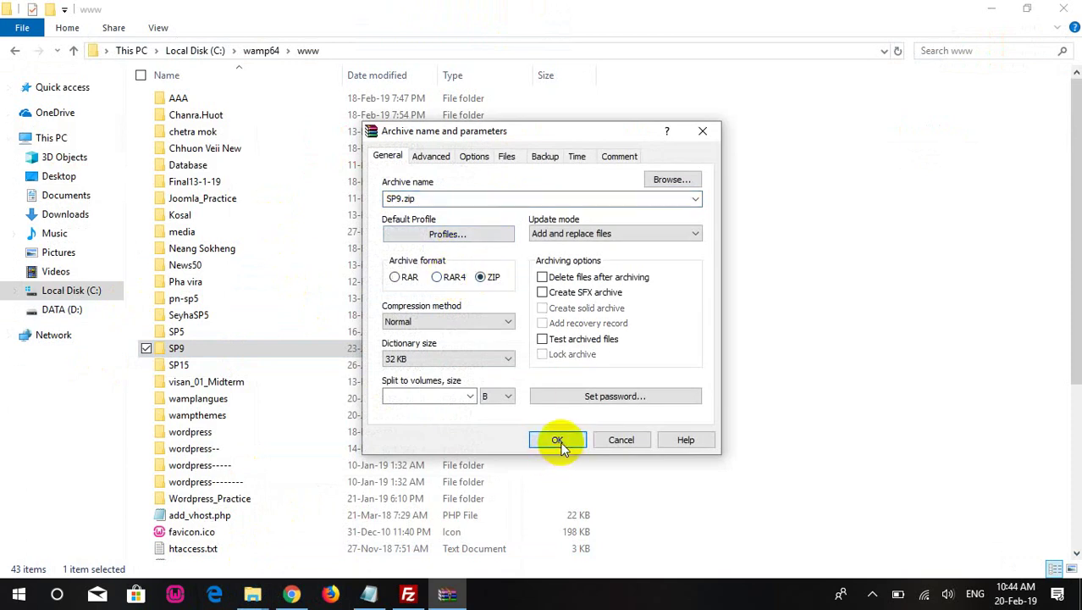
left_click(557, 440)
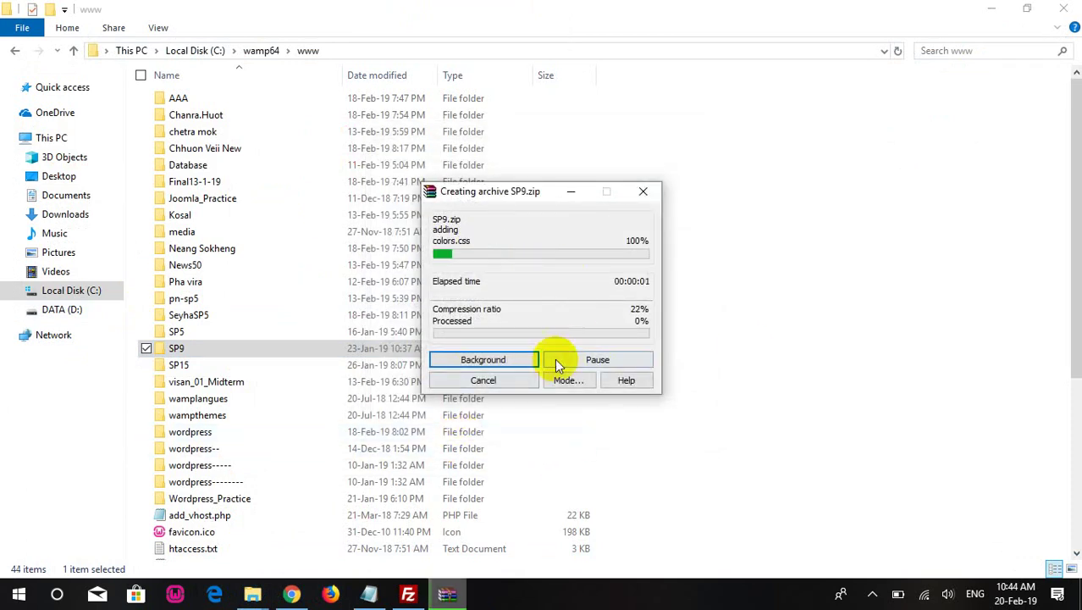
left_click(291, 594)
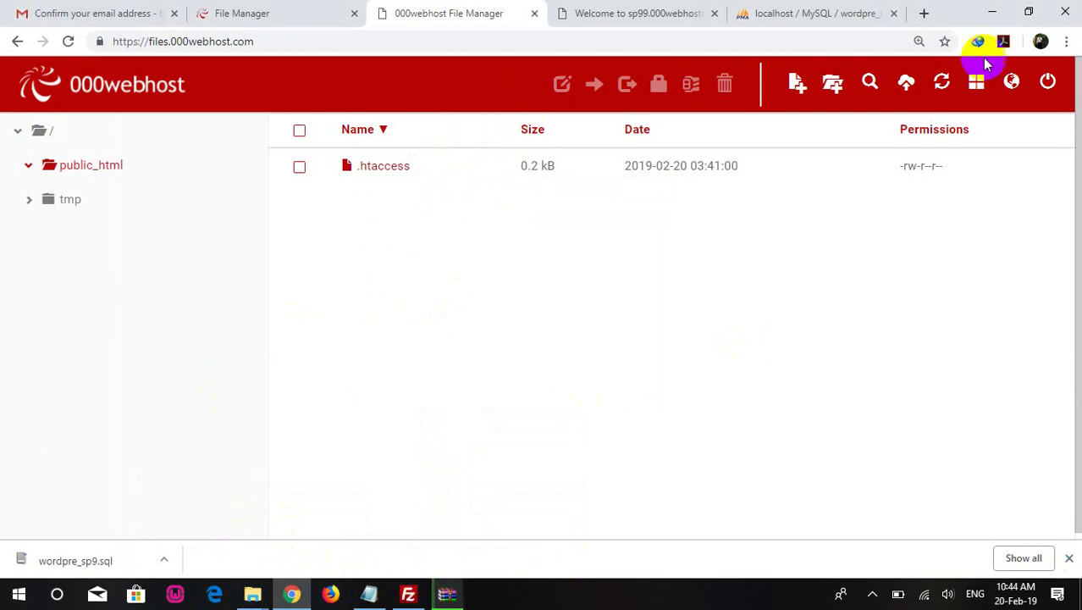
left_click(408, 595)
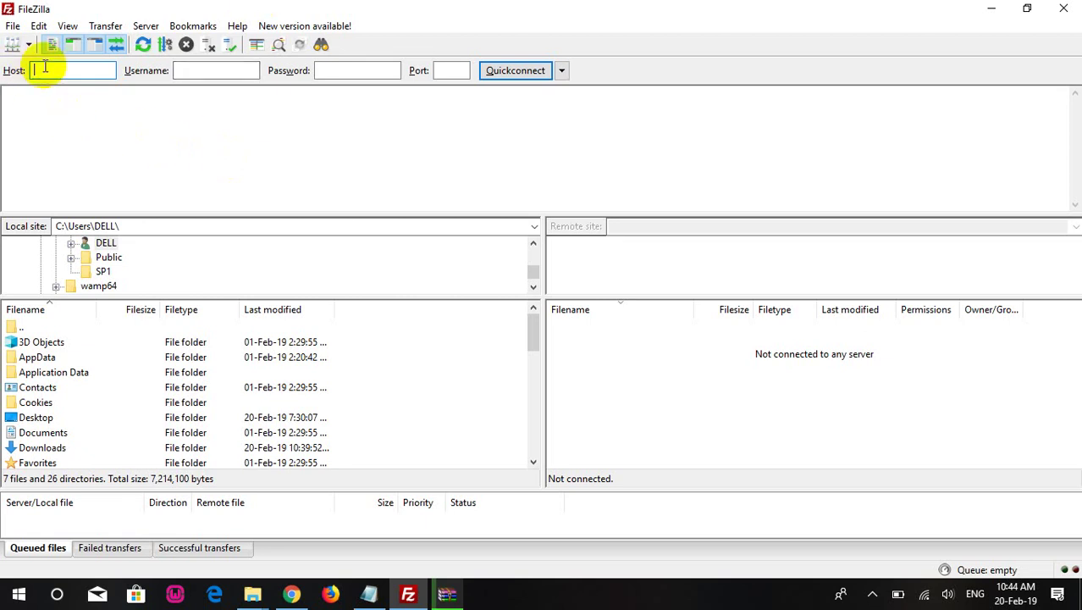
- Copy files.000webhost.com from Website Settings into FileZilla's Host field
left_click(292, 593)
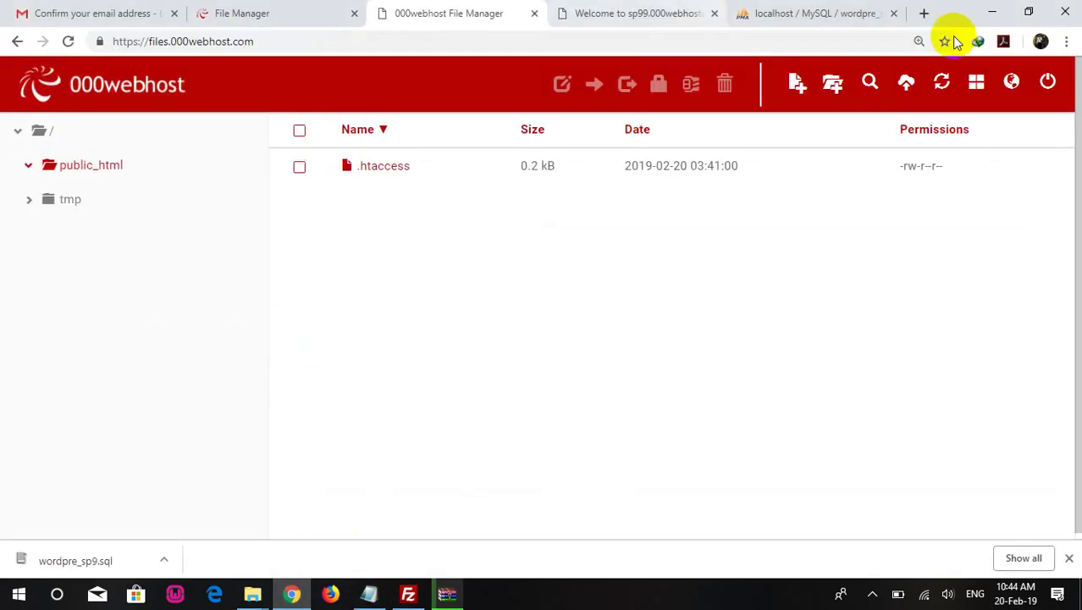
left_click(279, 10)
scroll(932, 72, "up", 3)
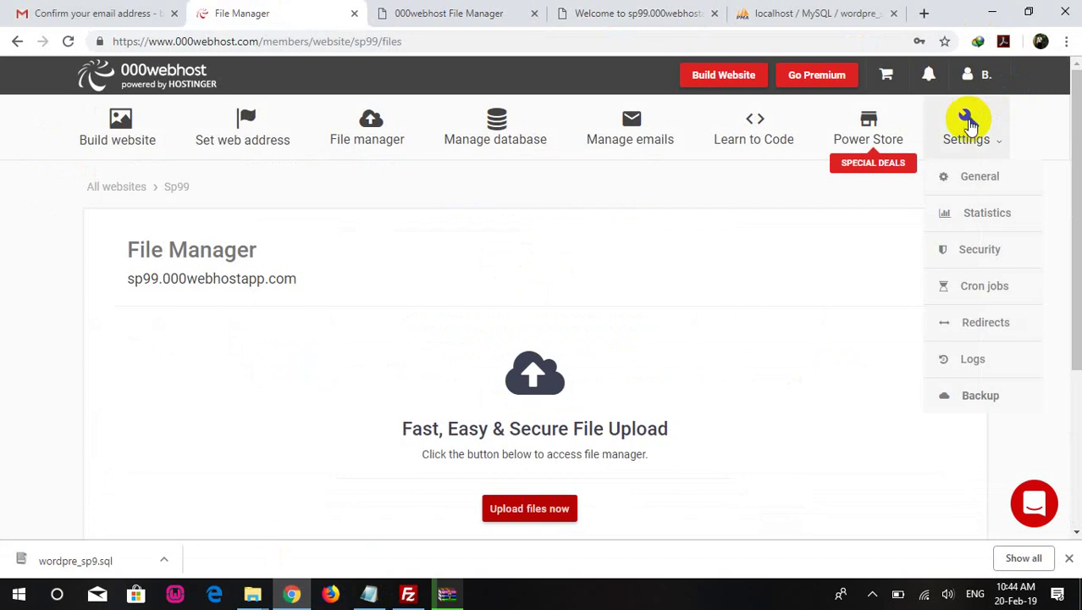
left_click(983, 177)
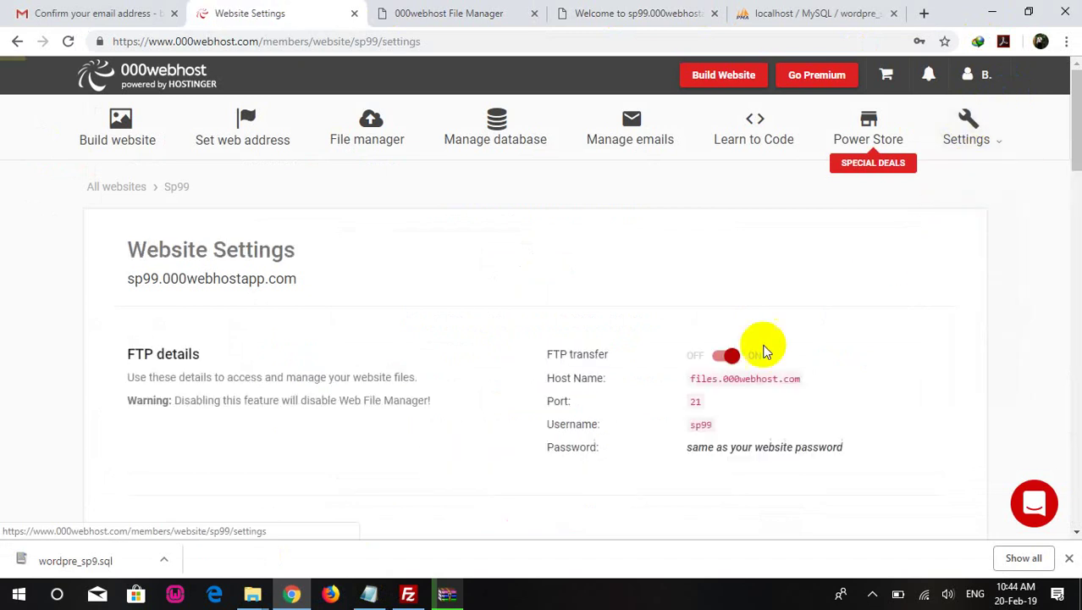
left_click_drag(831, 387, 688, 389)
key("ctrl+c")
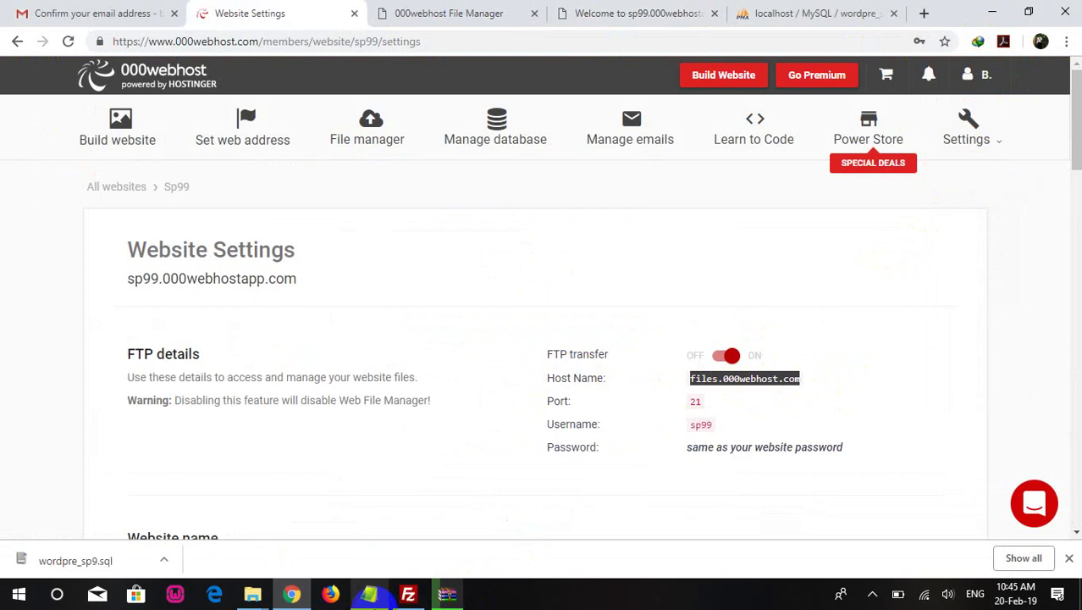
left_click(421, 595)
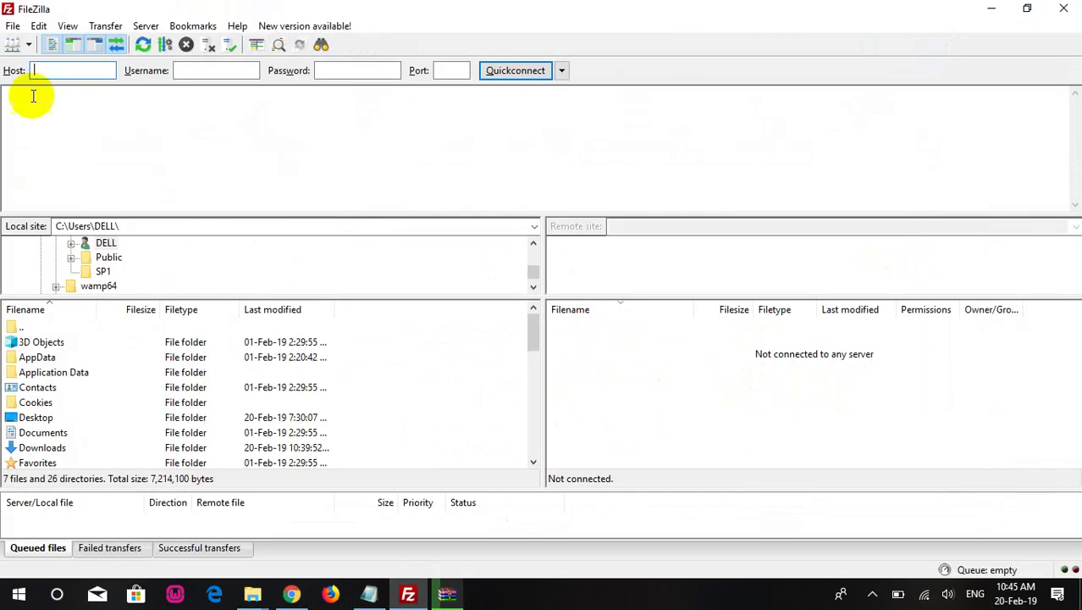
left_click(73, 73)
key("ctrl+v")
- Enter sp99 as the FTP username in FileZilla
left_click(292, 595)
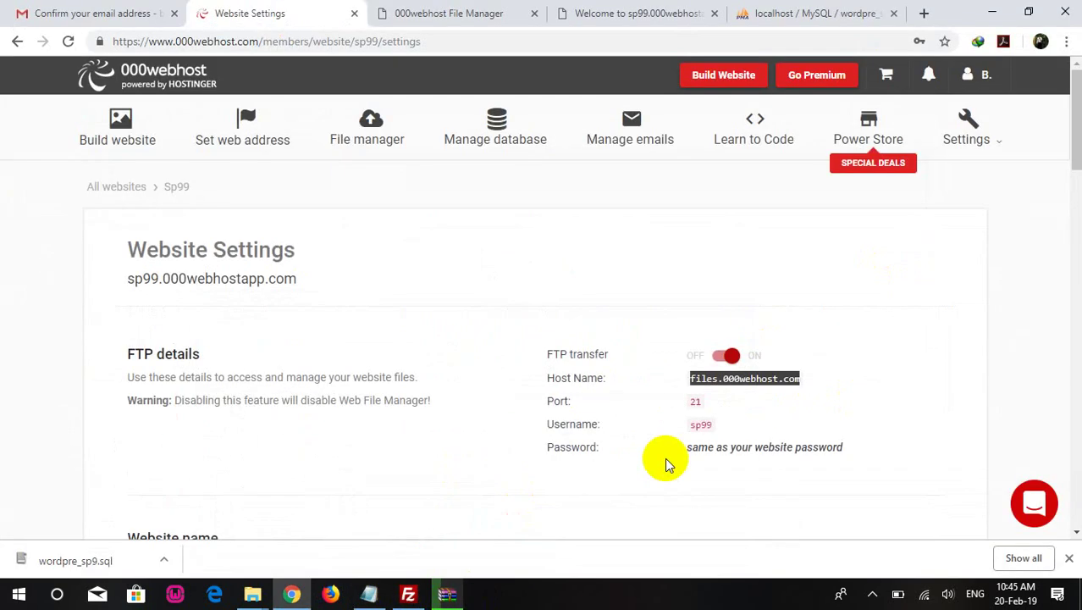
scroll(665, 457, "down", 5)
double_click(559, 153)
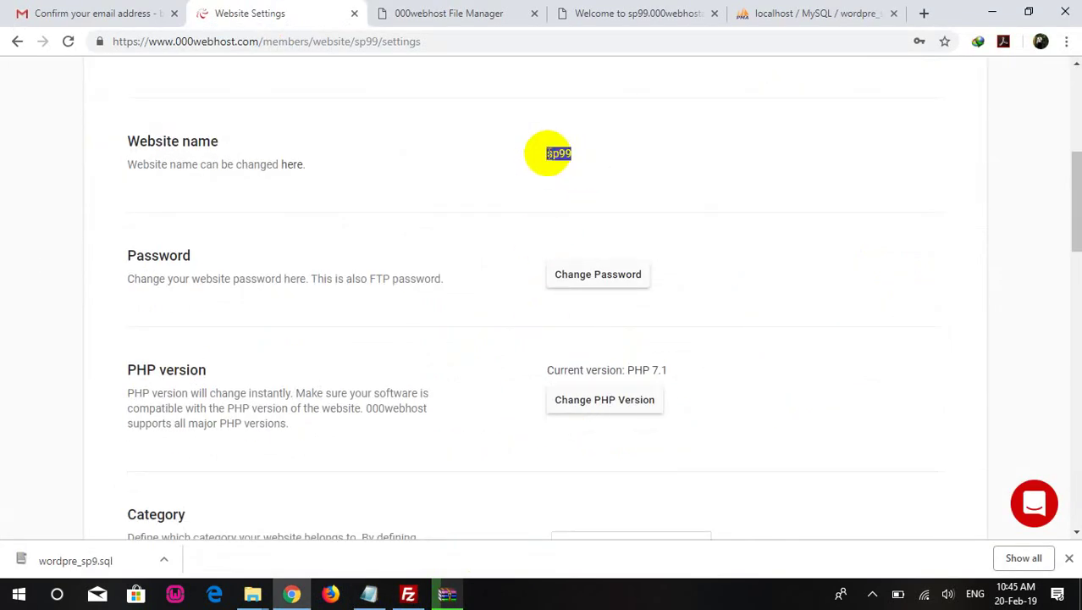
triple_click(593, 453)
left_click(408, 595)
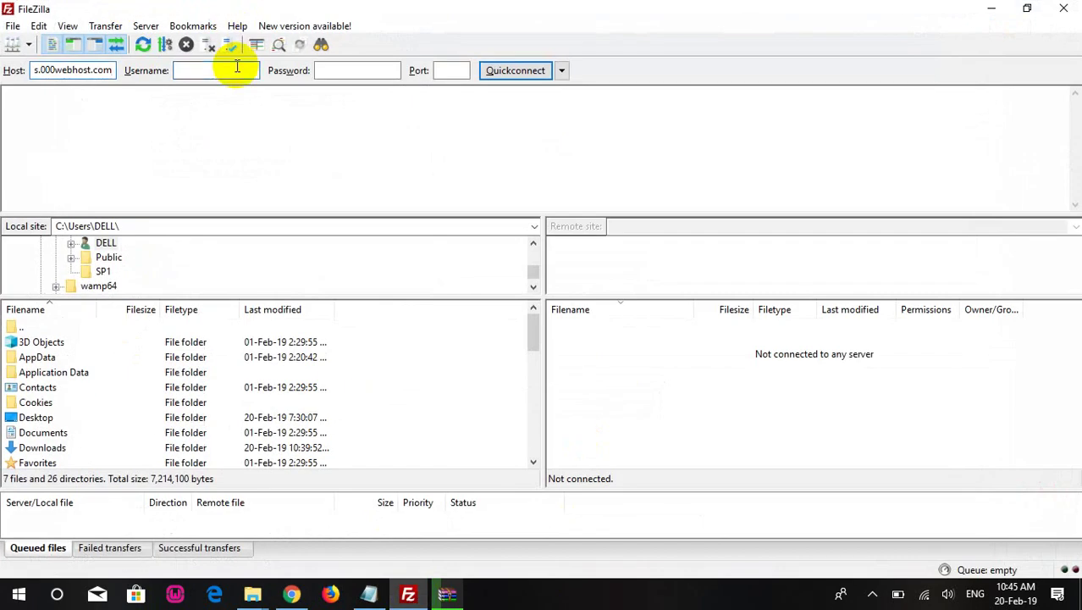
type("sp99")
left_click(343, 70)
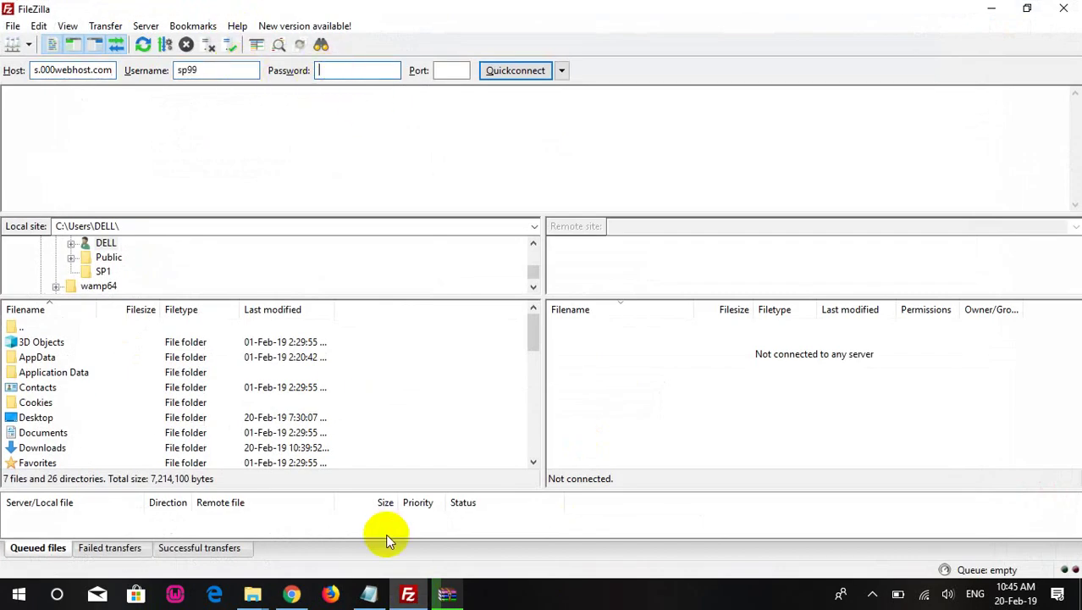
- Get the FTP password from Website Settings and Quickconnect to files.000webhost.com
left_click(408, 594)
scroll(716, 354, "up", 5)
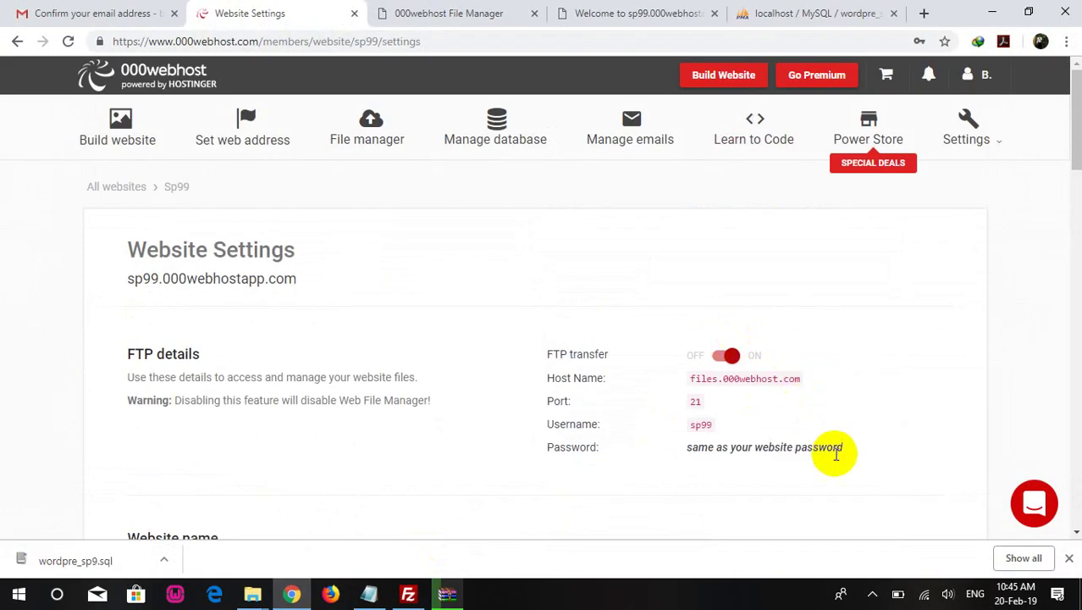
mouse_move(843, 449)
left_mouse_down()
mouse_move(830, 462)
mouse_move(688, 457)
left_mouse_up()
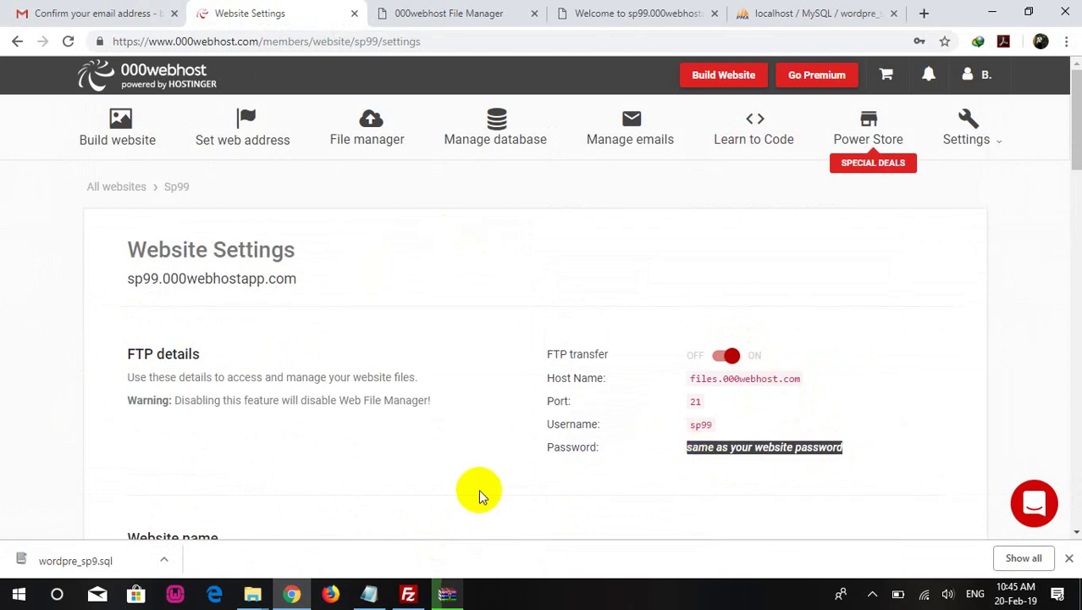
scroll(658, 418, "down", 1)
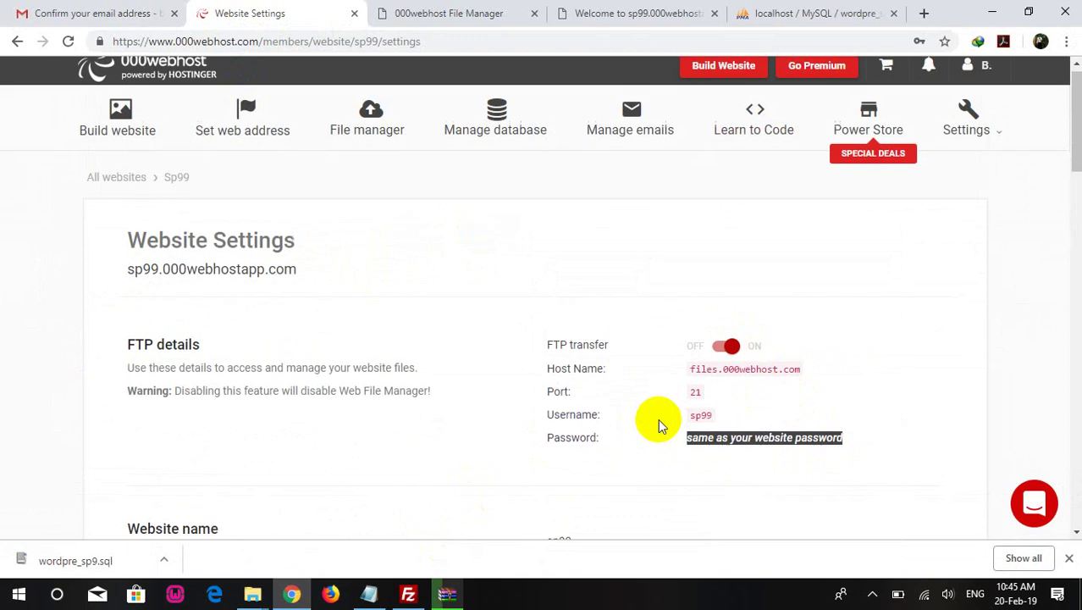
left_click(733, 415)
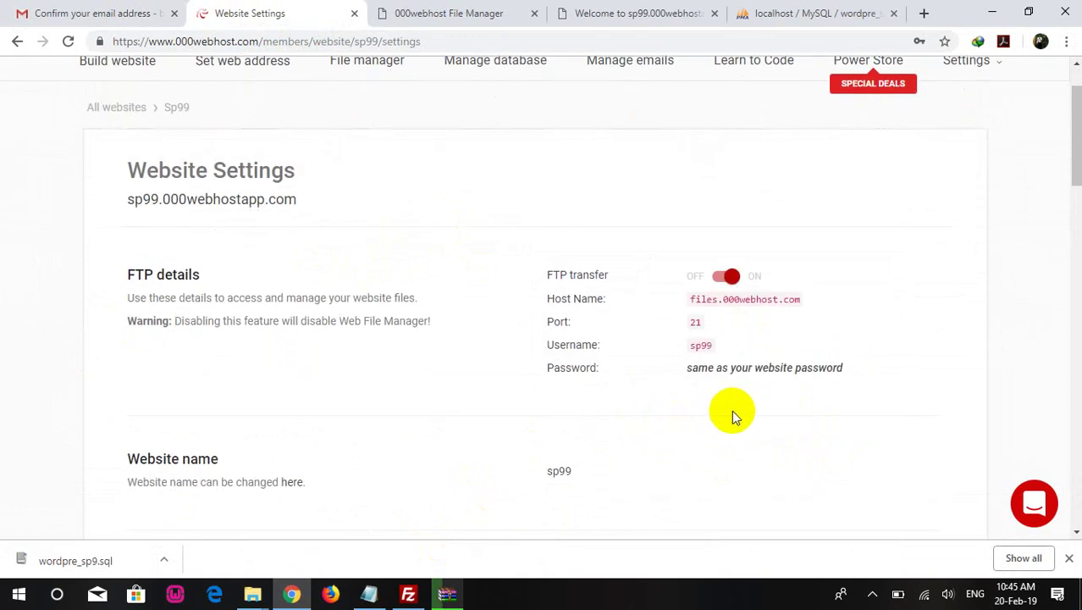
scroll(728, 416, "down", 3)
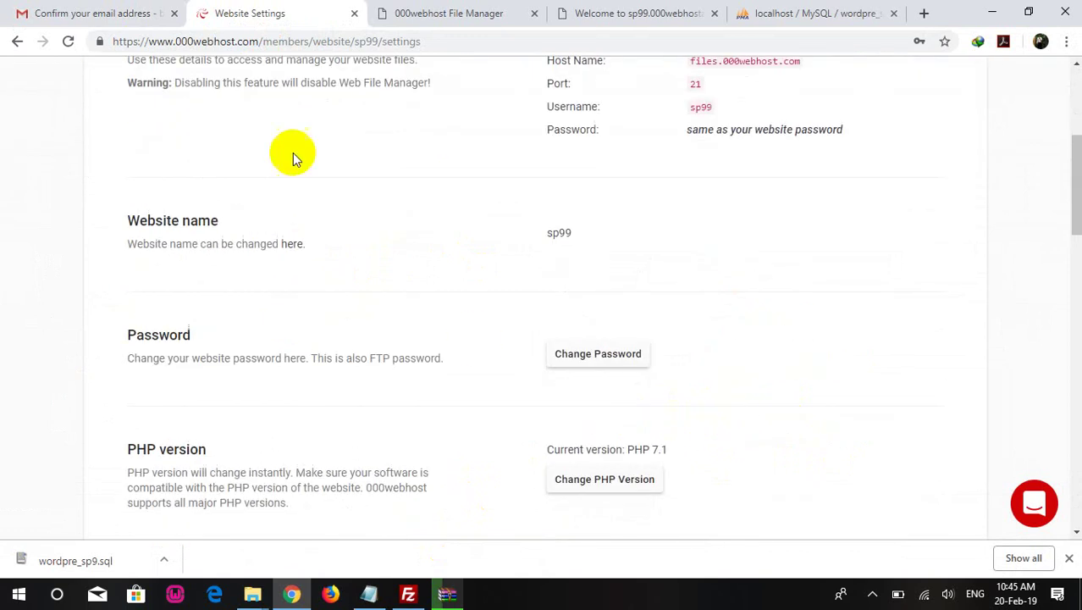
left_click(408, 594)
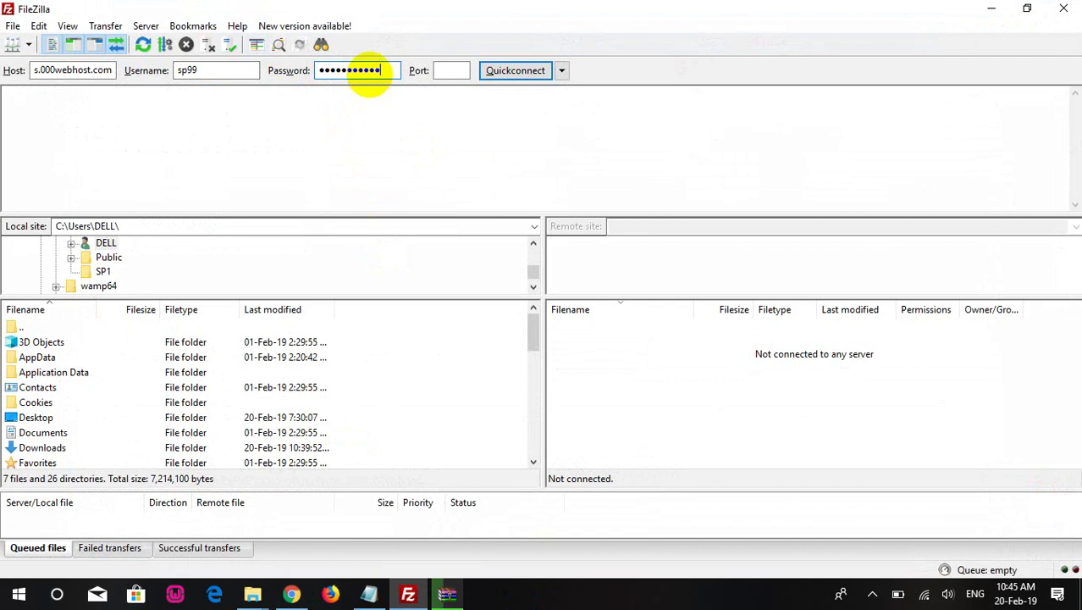
key("Return")
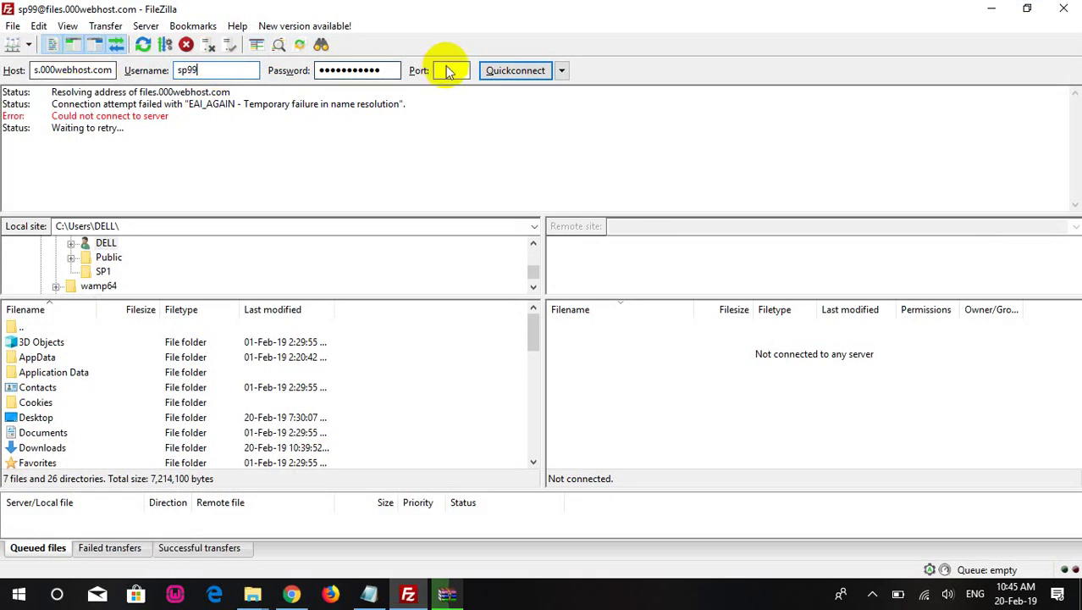
double_click(387, 70)
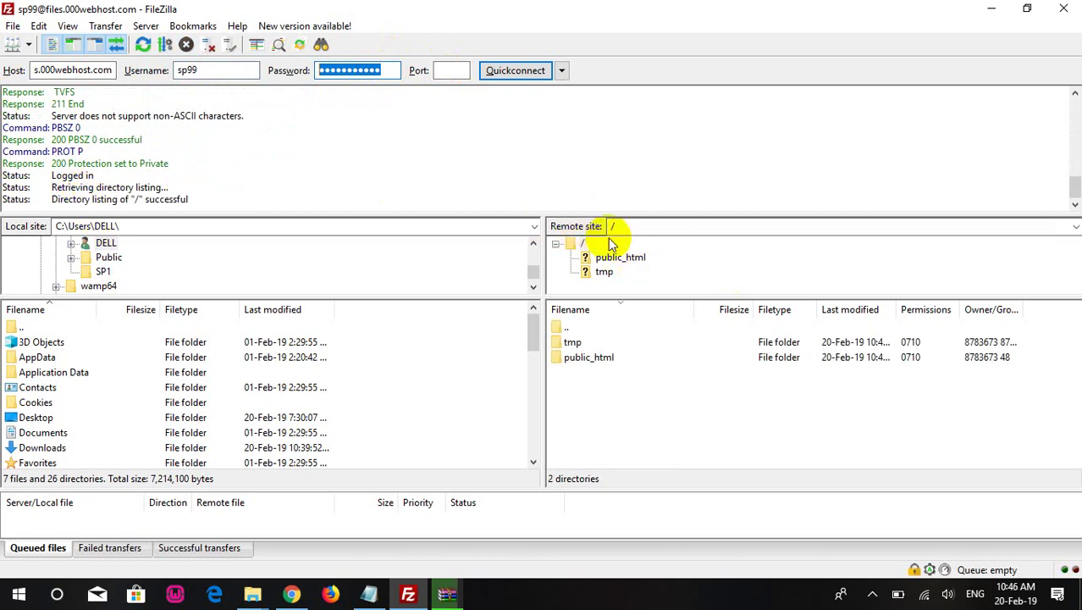
left_click(618, 257)
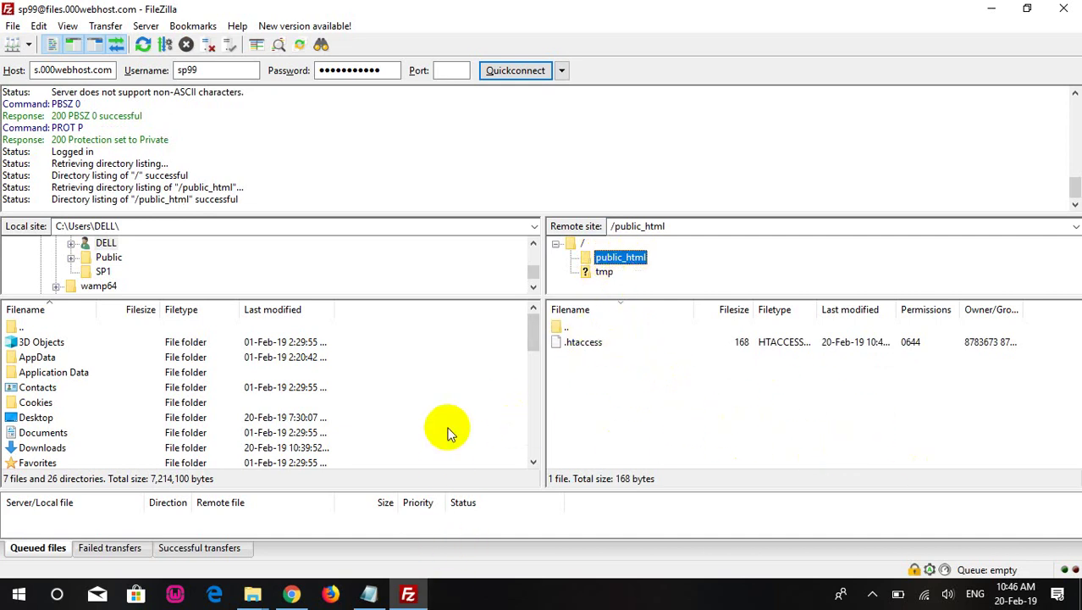
scroll(244, 389, "down", 5)
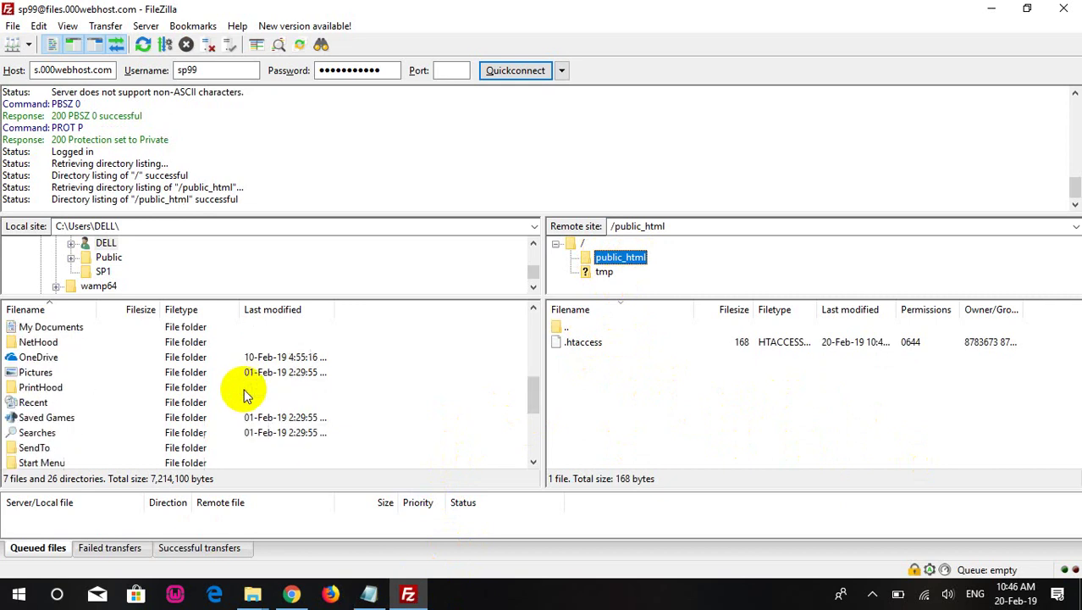
scroll(119, 397, "up", 5)
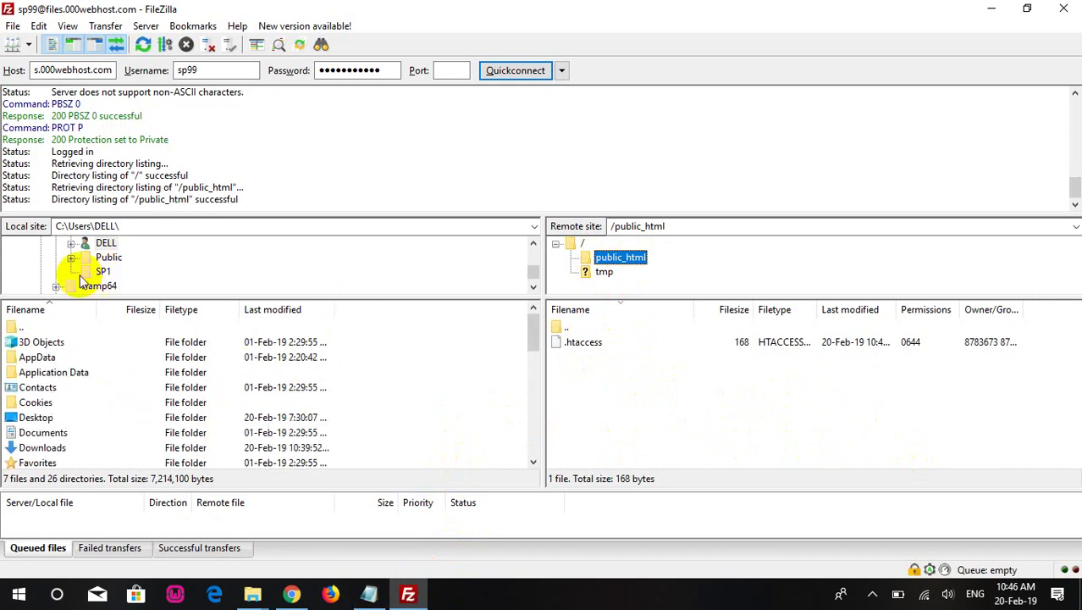
scroll(109, 264, "down", 1)
left_click(55, 258)
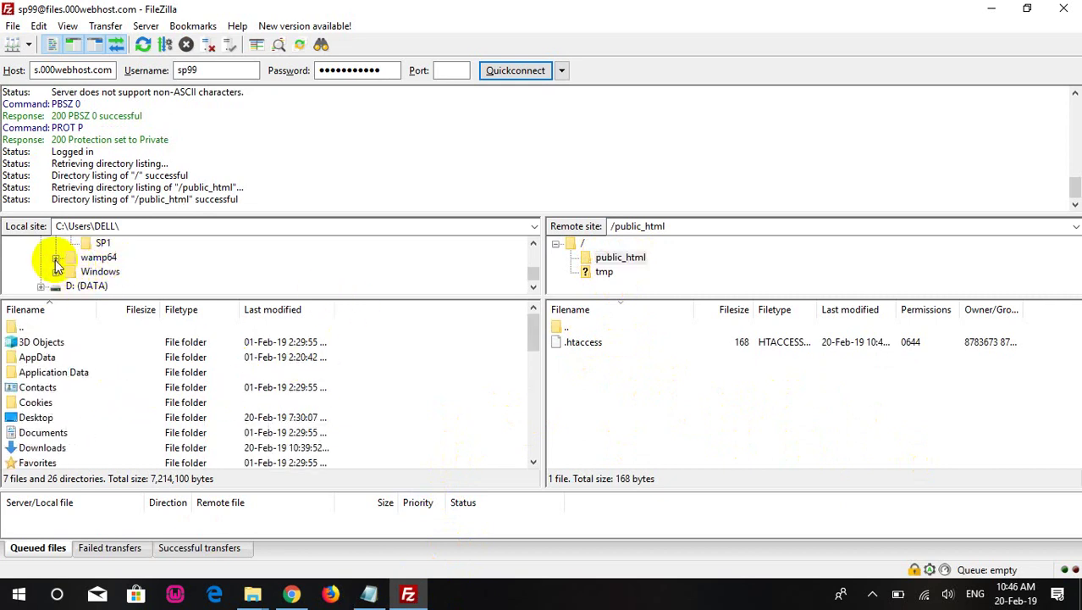
scroll(116, 273, "down", 3)
left_click(106, 258)
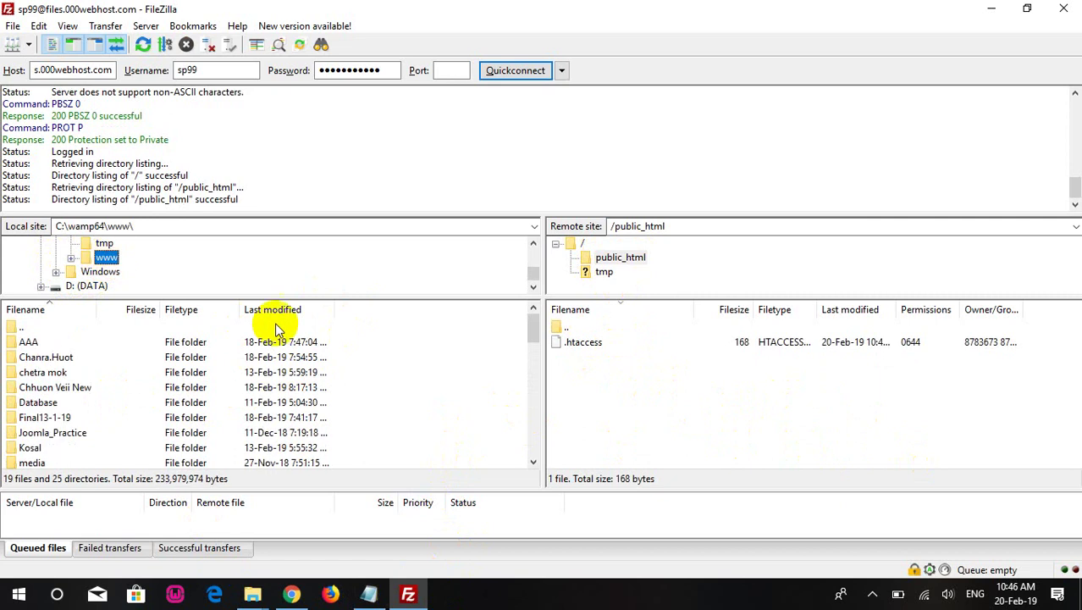
- Select SP9.zip in C:\wamp64\www and bring up its upload menu
left_click(157, 387)
scroll(165, 390, "down", 4)
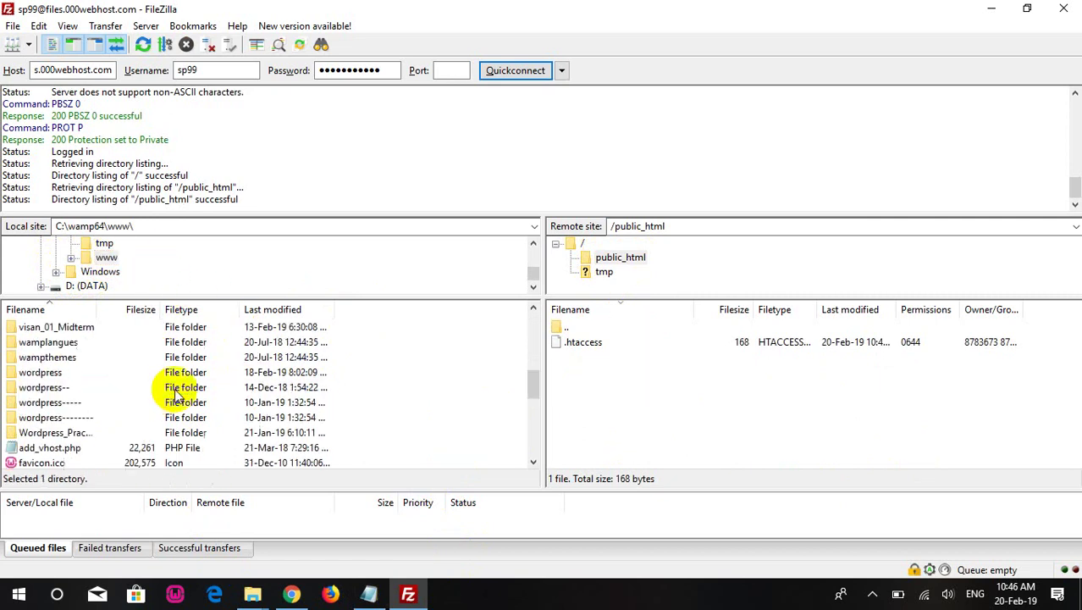
scroll(174, 394, "down", 3)
scroll(177, 396, "down", 5)
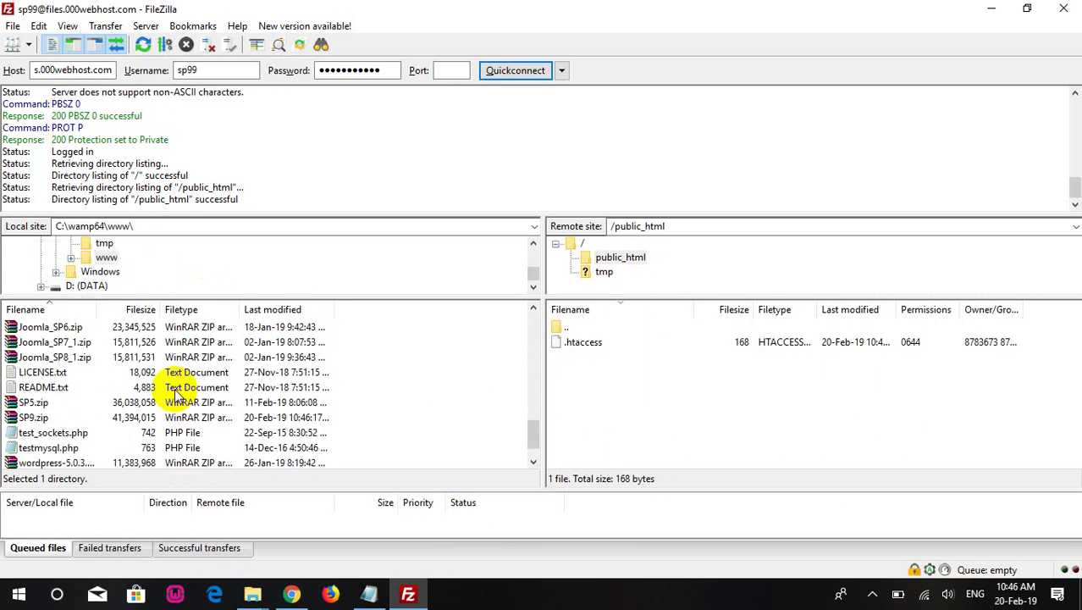
left_click(46, 417)
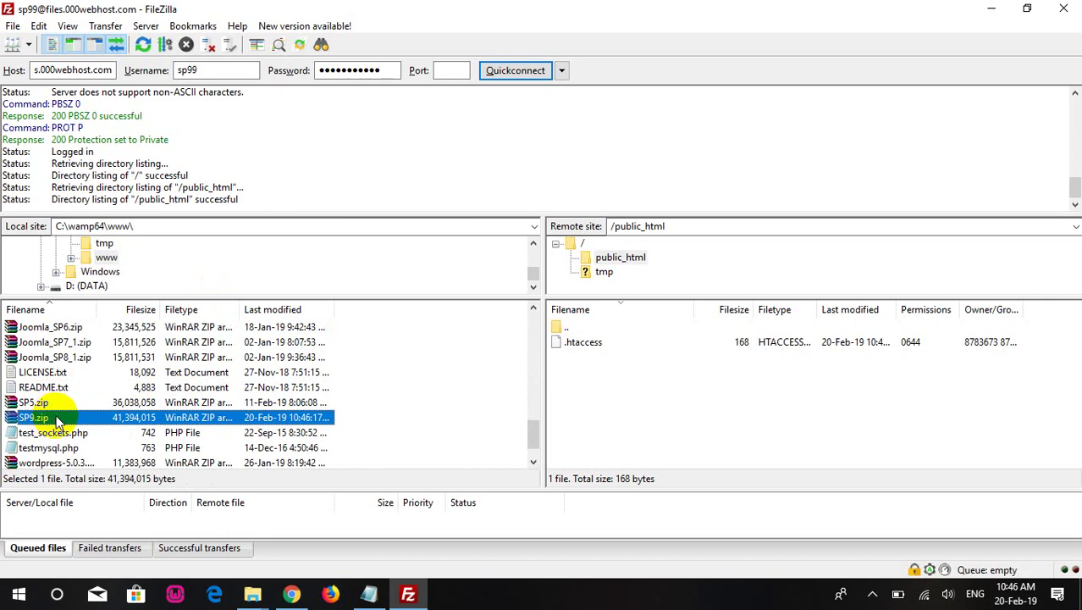
right_click(61, 418)
- Upload SP9.zip to /public_html, watching the queued, failed and successful transfer lists
left_click(97, 244)
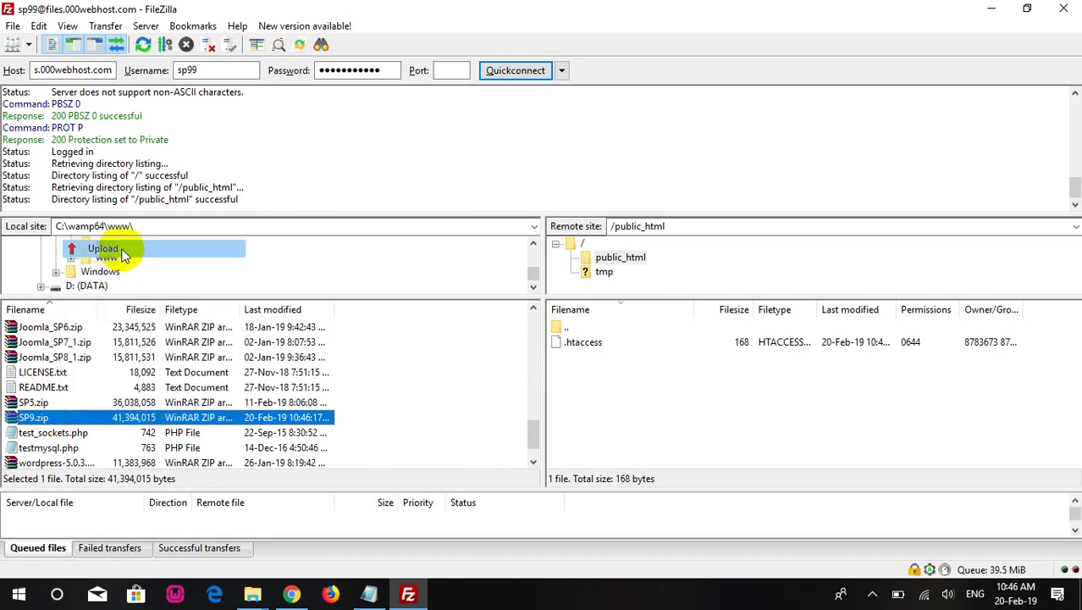
left_click_drag(417, 487, 417, 388)
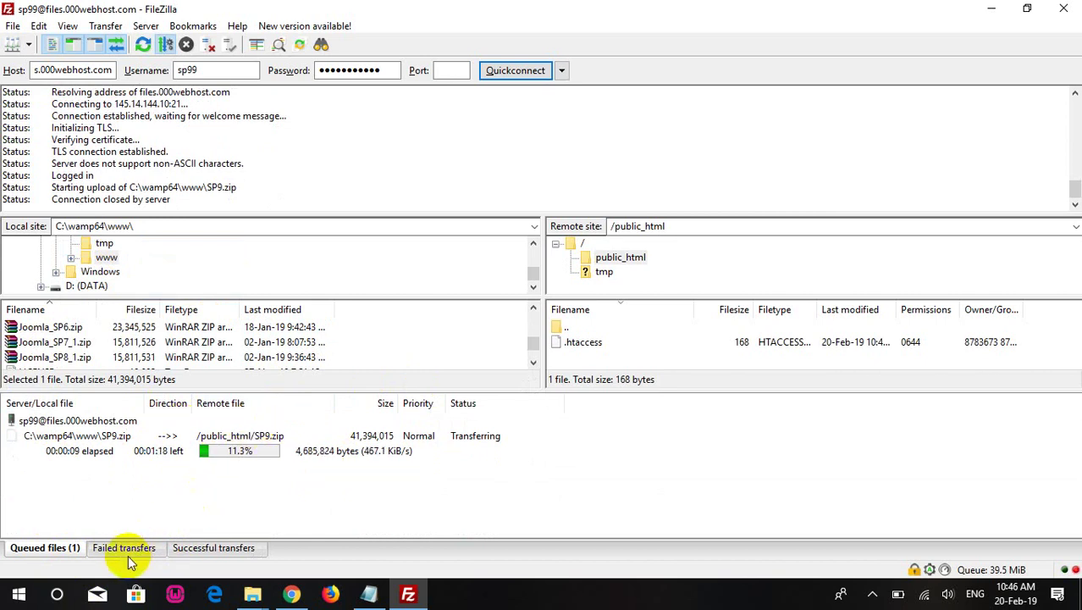
left_click(128, 550)
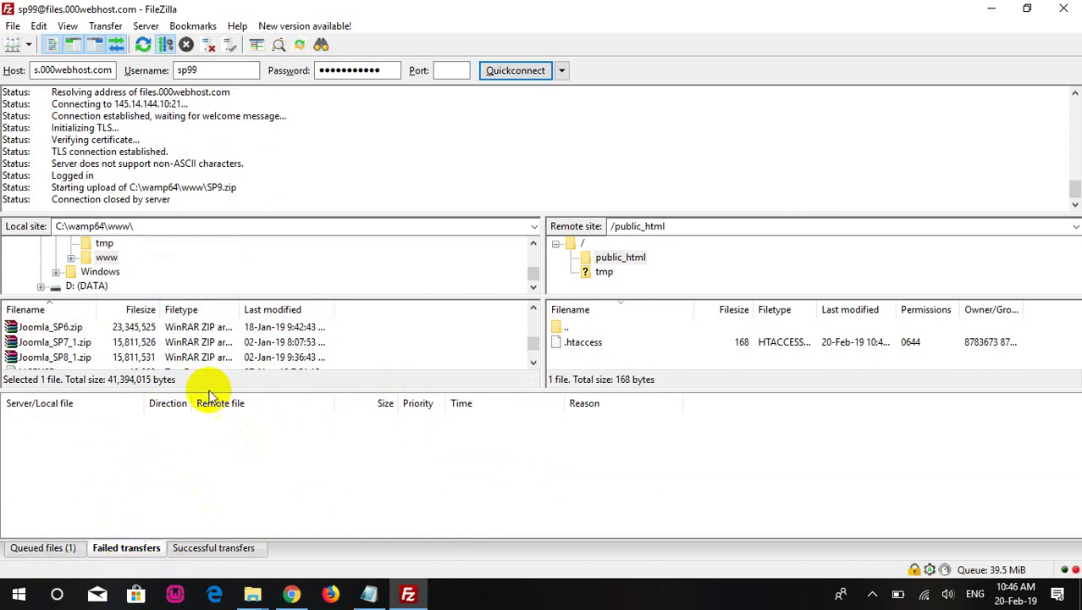
left_click(190, 550)
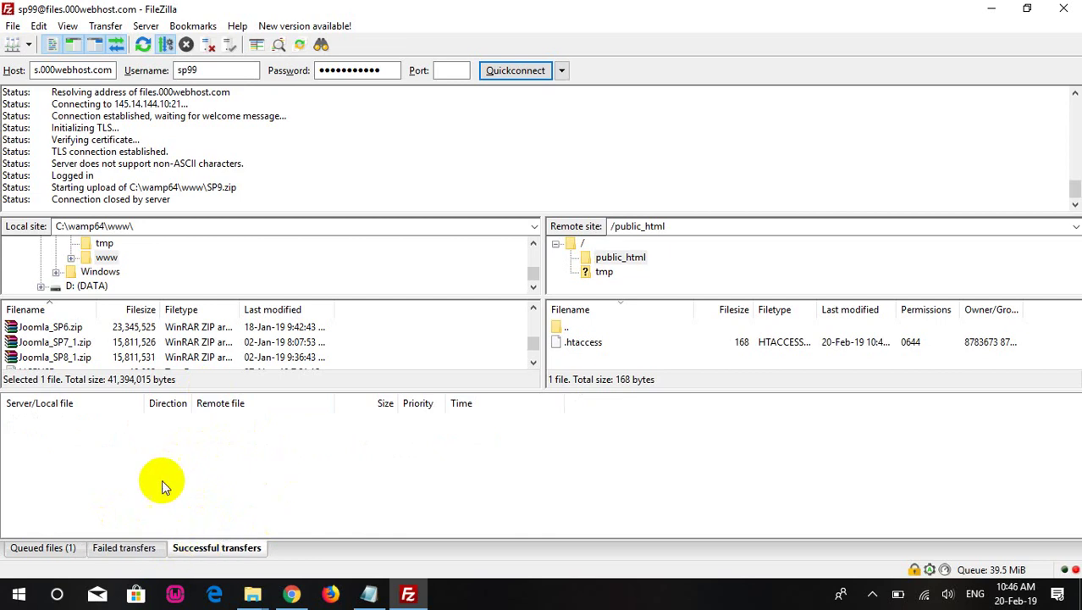
left_click(34, 550)
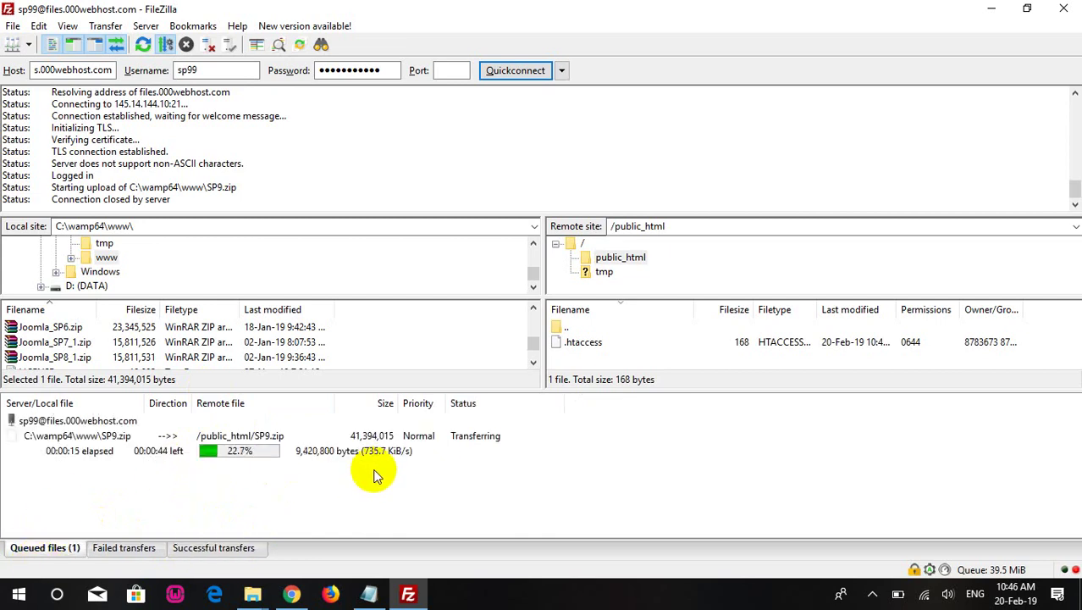
left_click(146, 548)
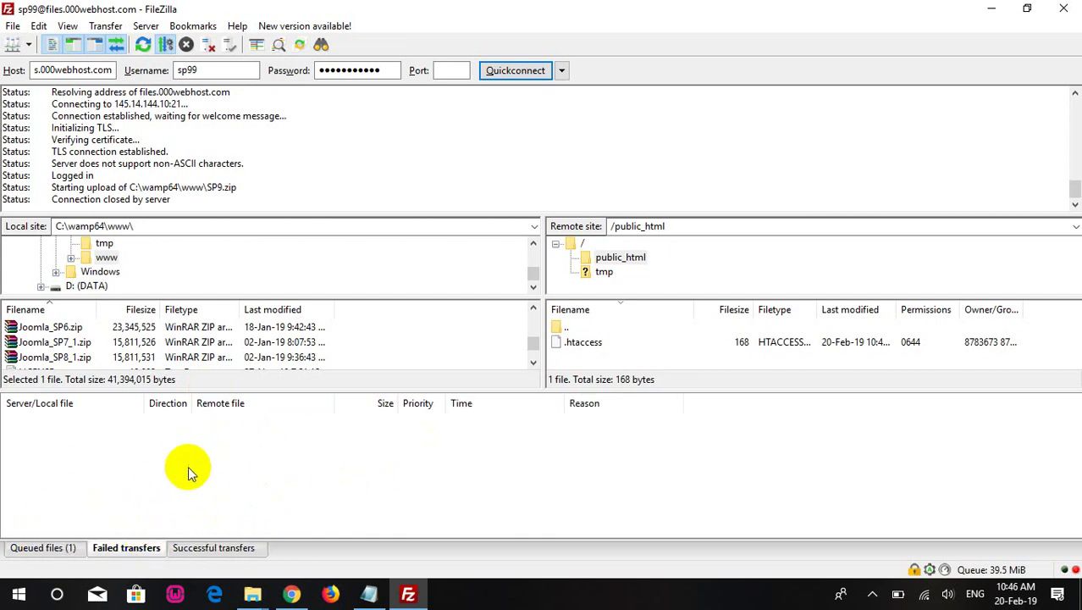
left_click(34, 549)
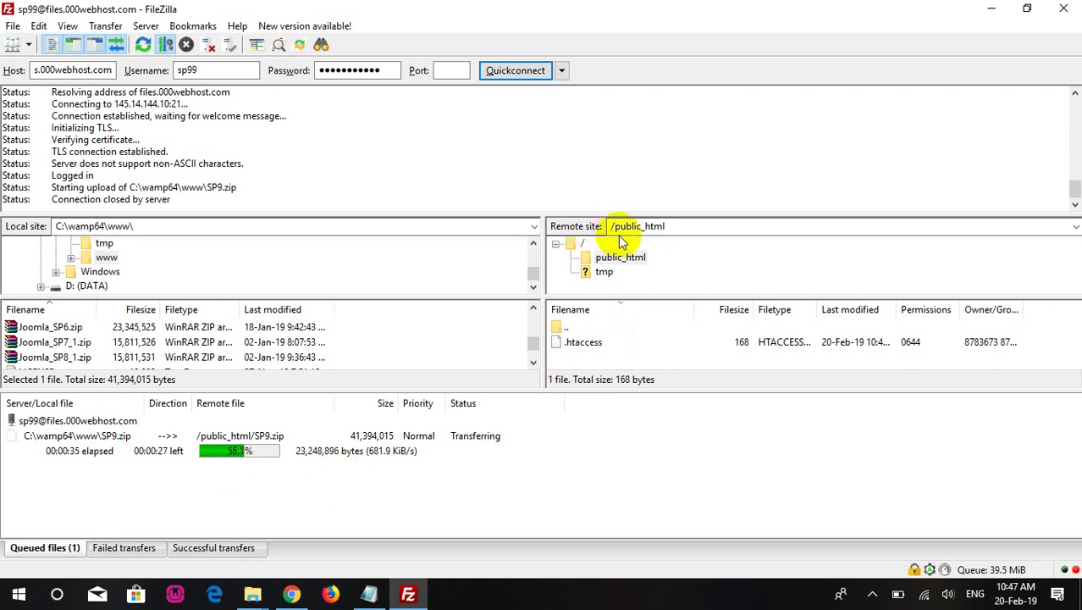
- Confirm SP9.zip (41,394,015 bytes) now sits in remote /public_html beside .htaccess
left_click_drag(665, 227, 581, 222)
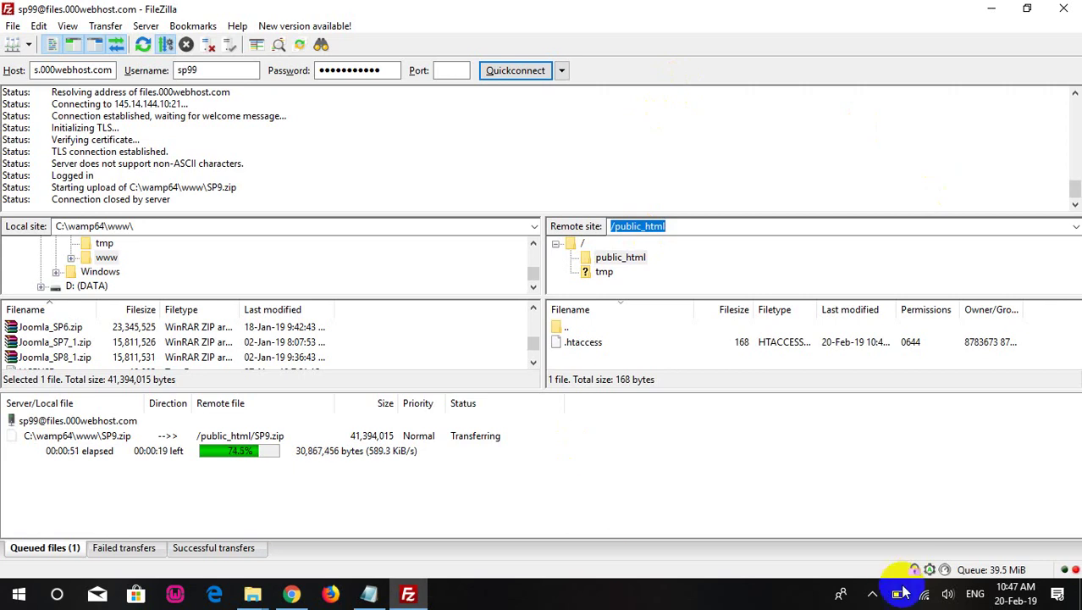
left_click(872, 593)
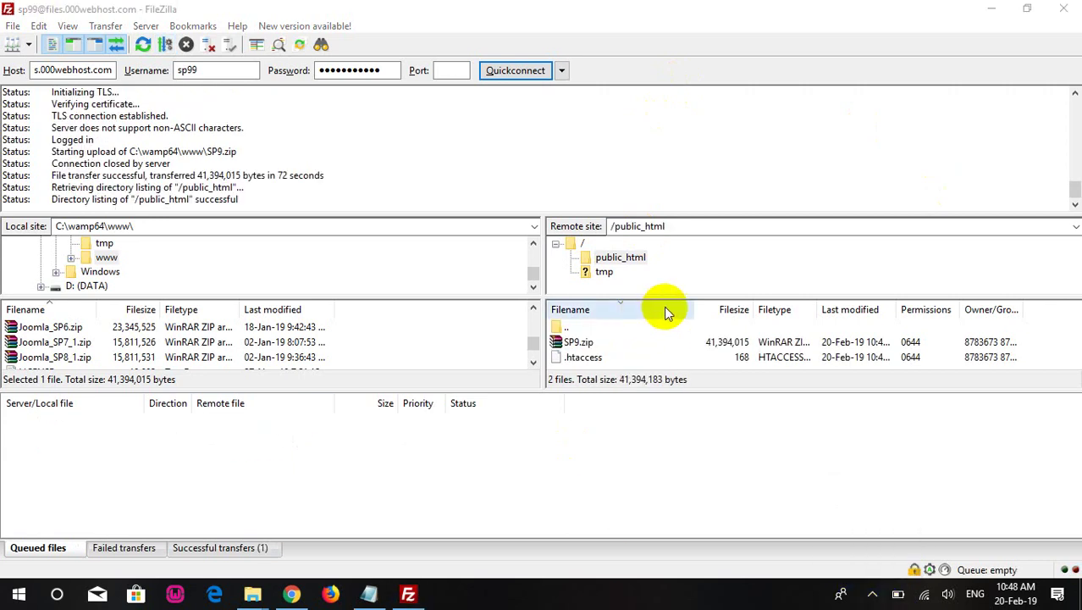
left_click(213, 547)
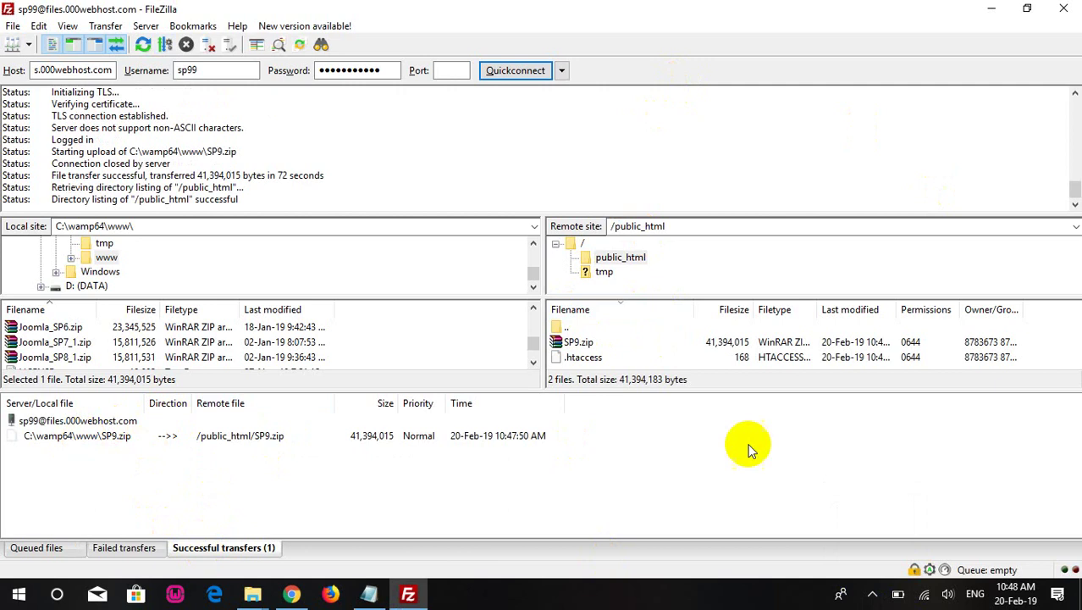
left_click(601, 342)
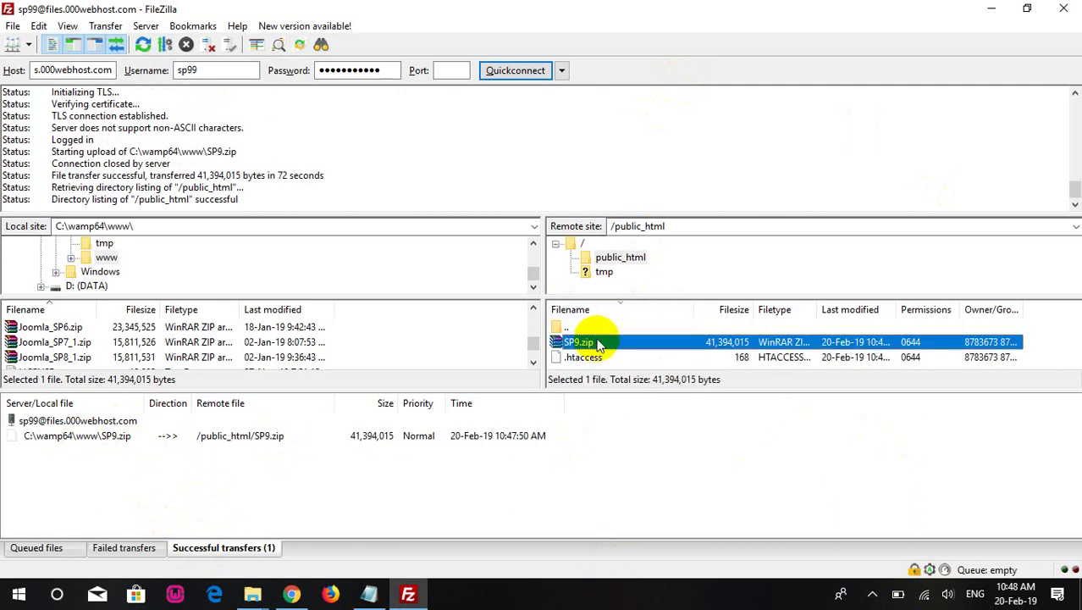
- Extract SP9.zip into an SP9 folder in 000webhost's File Manager, then return to Website Settings
left_click(290, 593)
left_click(610, 13)
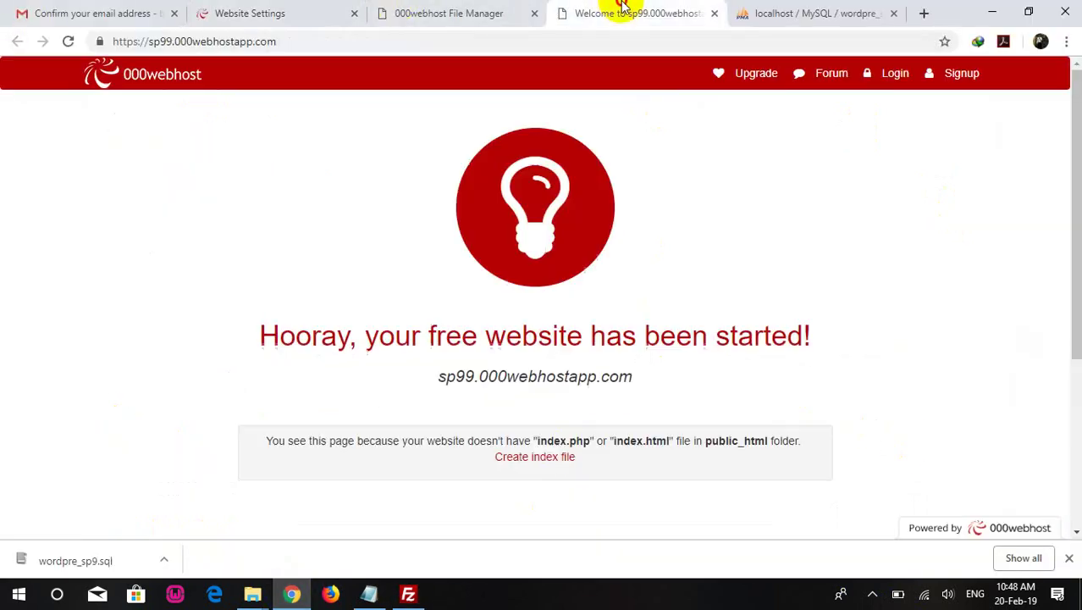
left_click(443, 12)
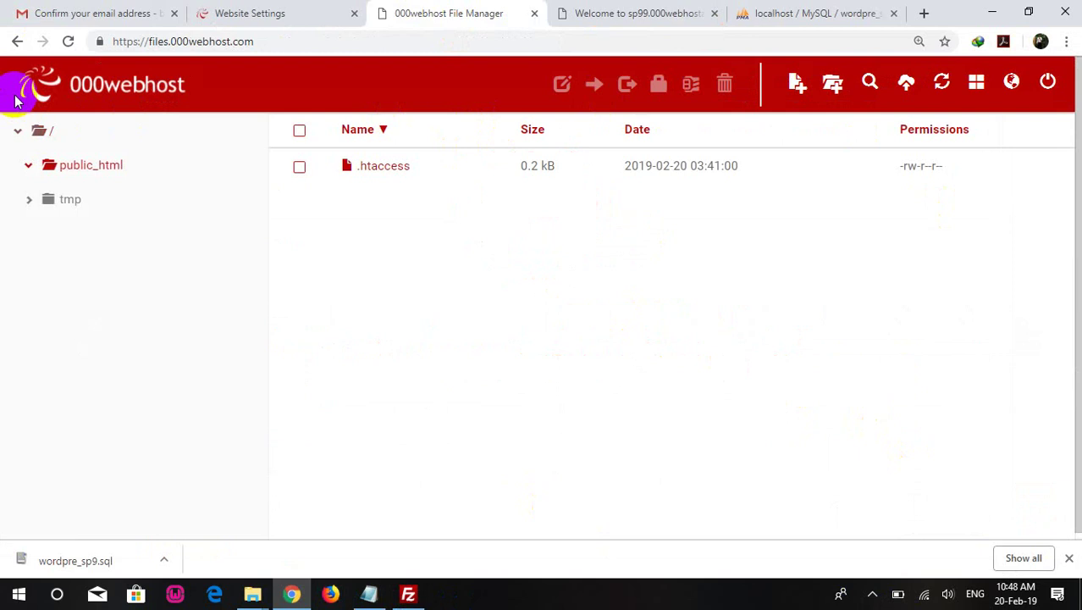
left_click(67, 41)
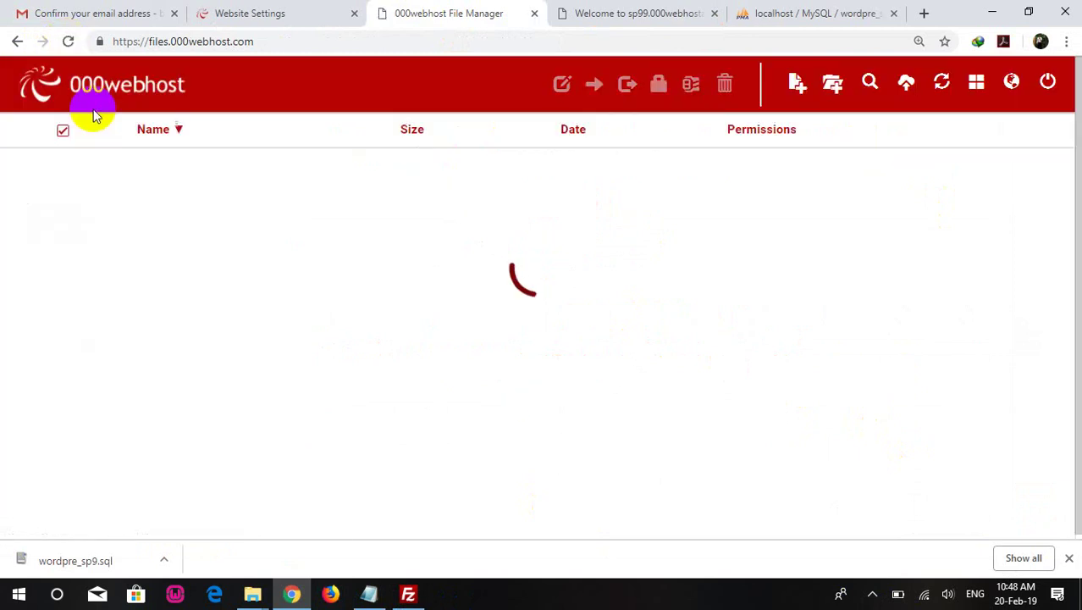
left_click(377, 208)
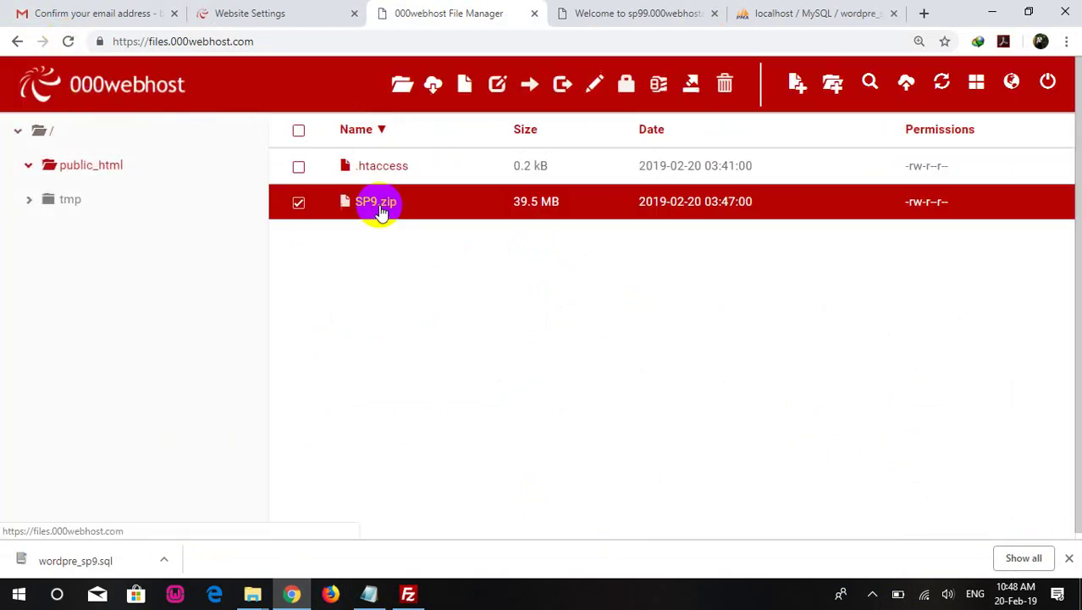
right_click(378, 210)
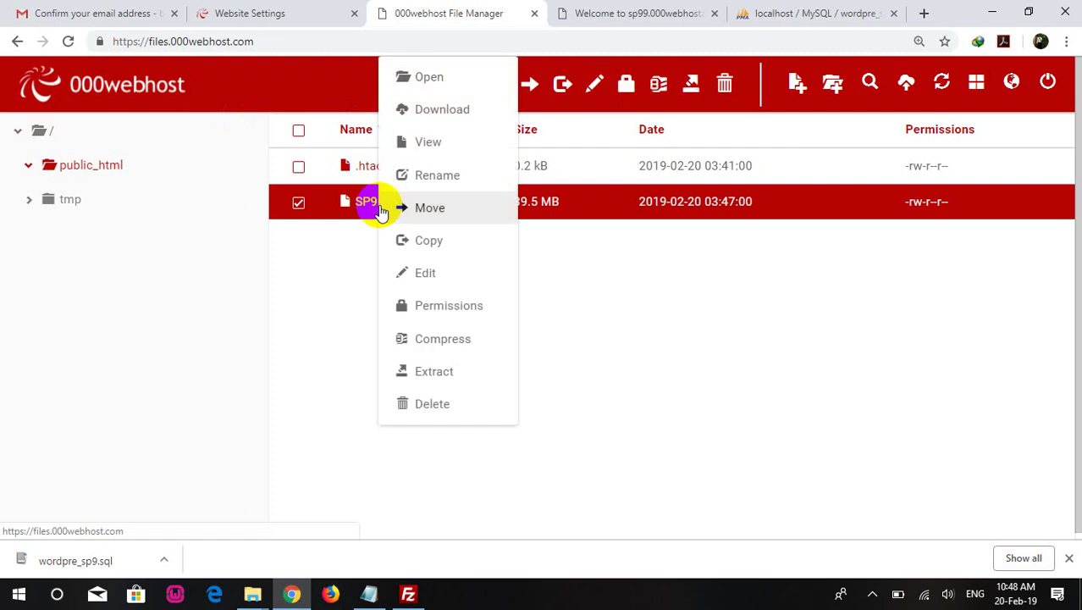
left_click(447, 373)
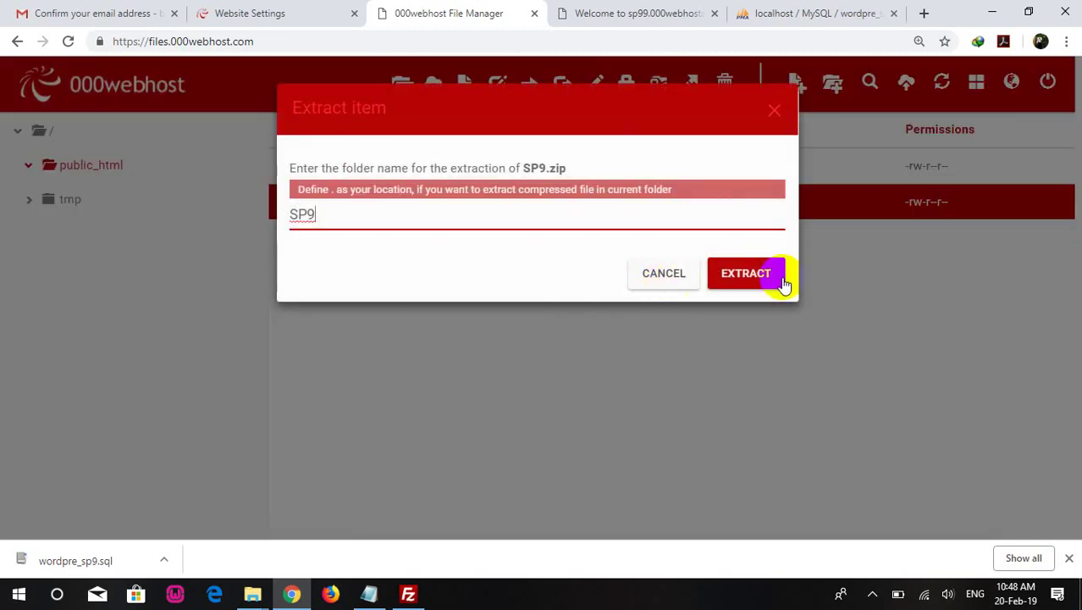
left_click(754, 280)
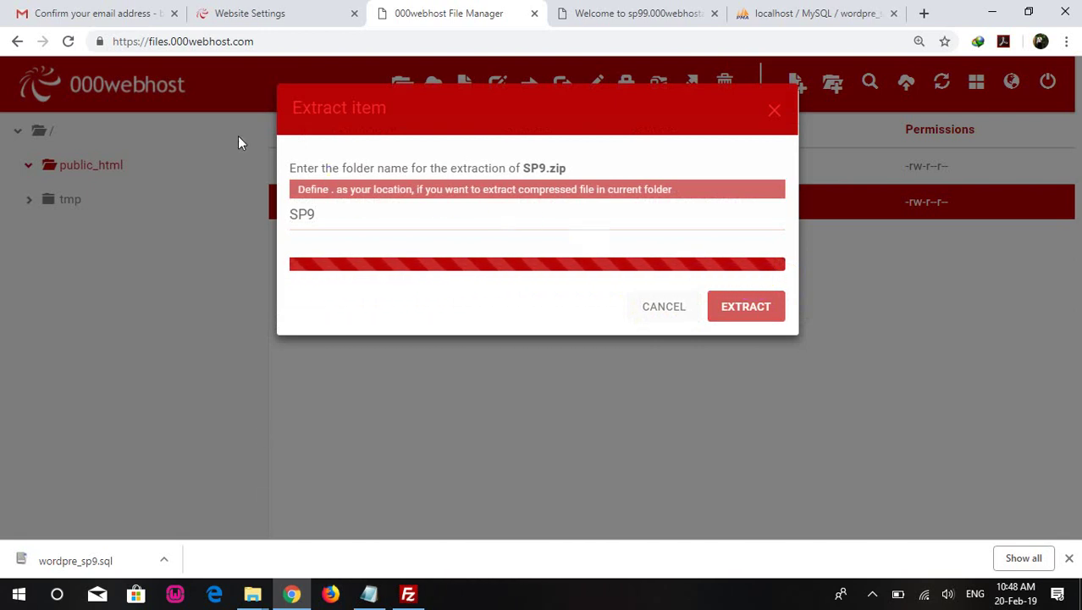
left_click(243, 10)
scroll(443, 213, "up", 5)
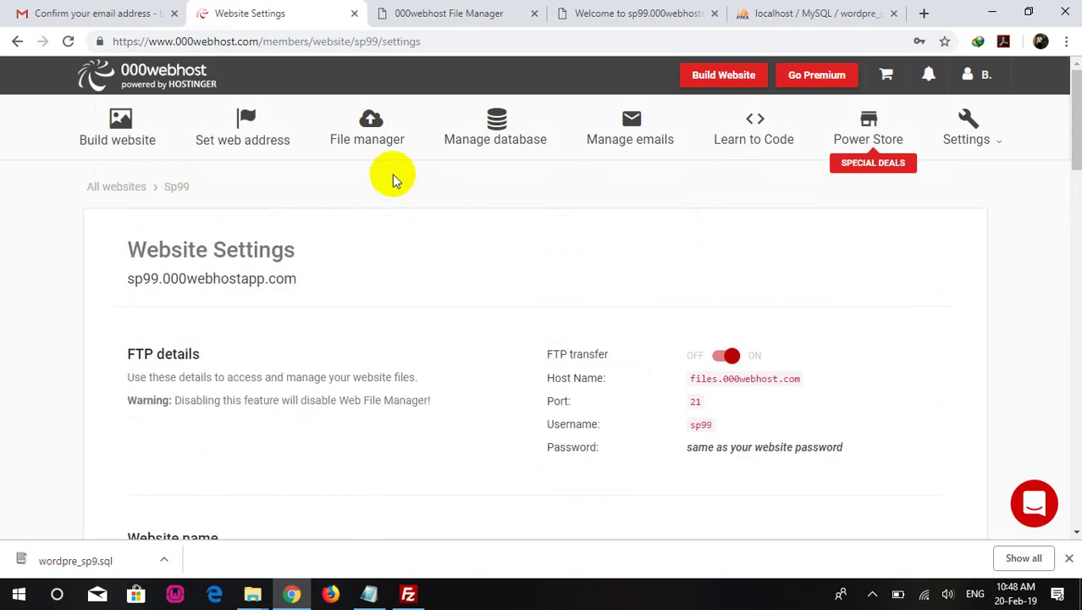
- Open Manage database for sp99, review its size limits, and start a New Database
left_click(499, 123)
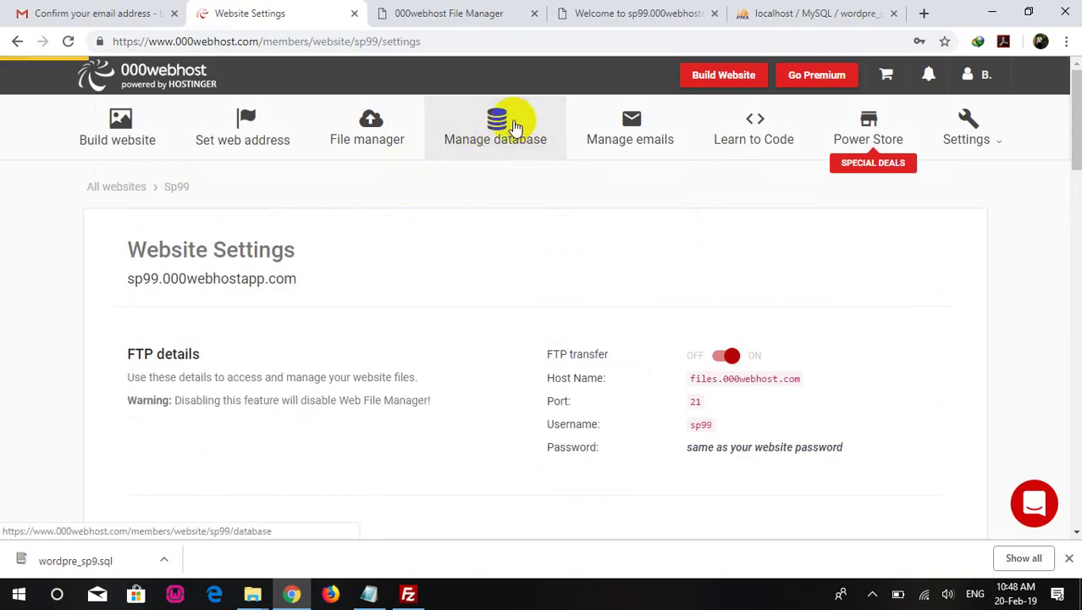
scroll(644, 339, "down", 2)
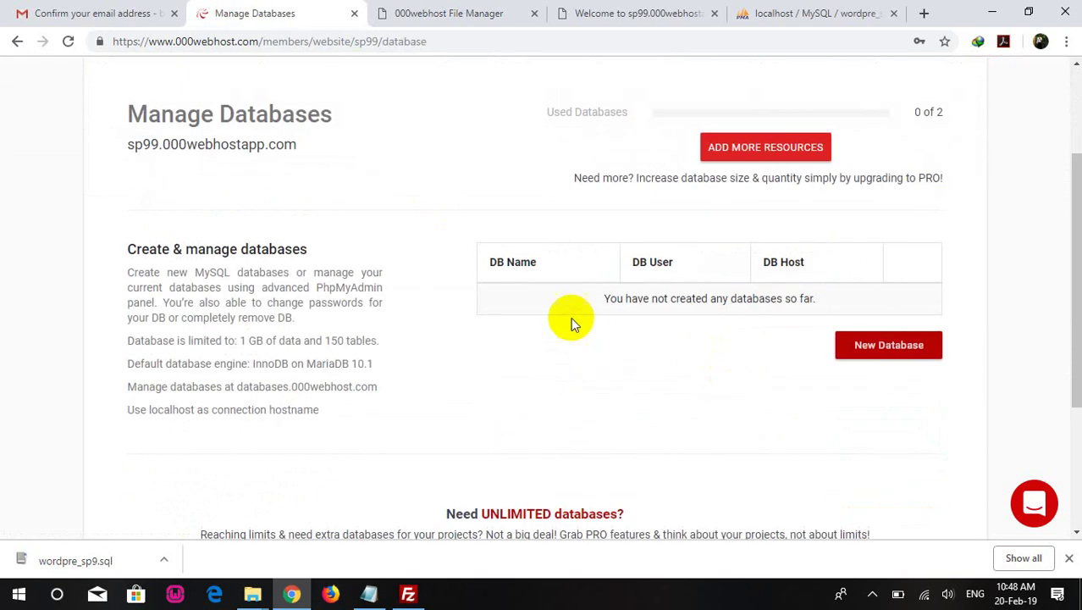
left_click_drag(159, 273, 371, 417)
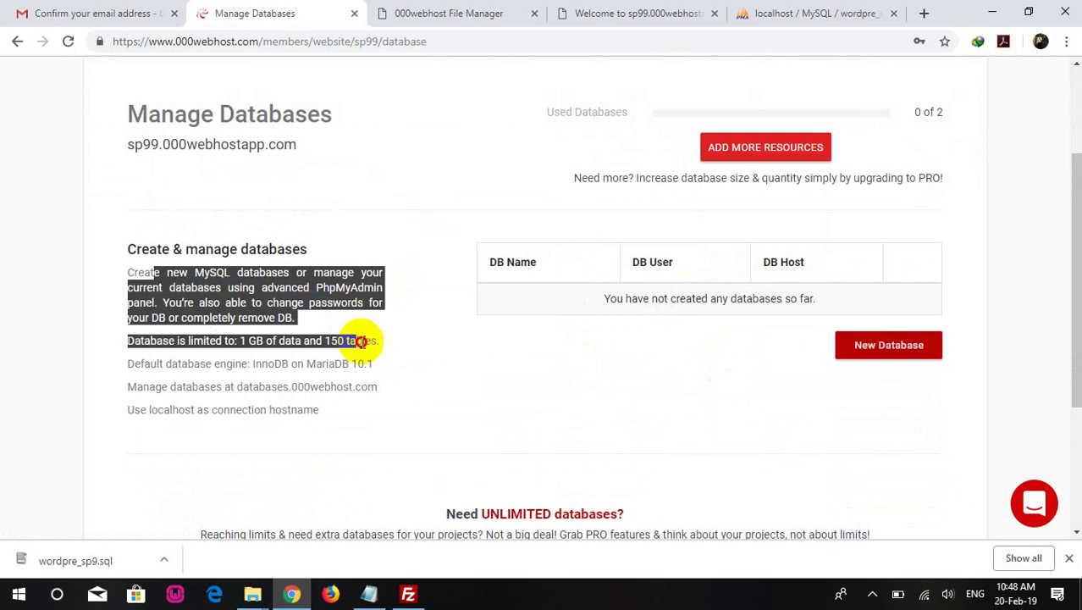
mouse_move(315, 341)
left_mouse_down()
mouse_move(393, 340)
mouse_move(286, 341)
left_mouse_up()
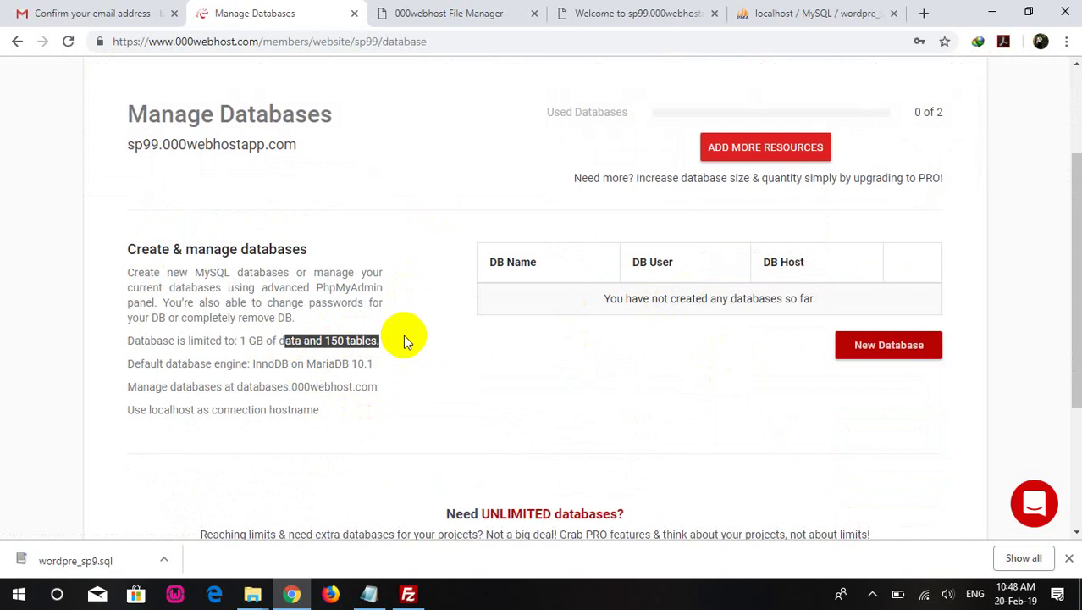
left_click(854, 354)
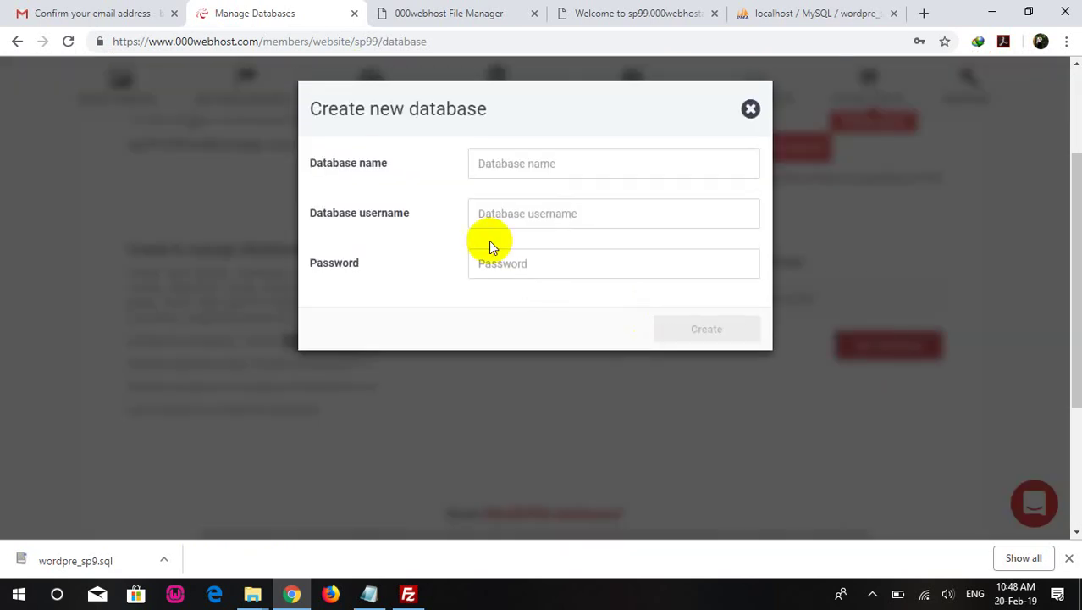
- Enter database name sp9, username sp9 and a password, then submit
left_click(511, 161)
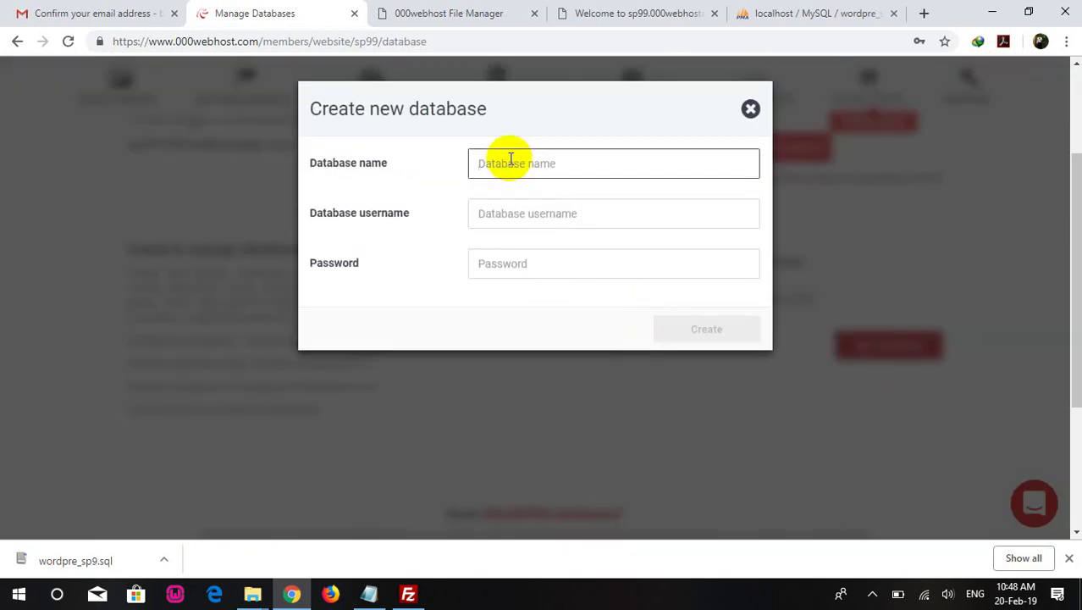
type("sp9")
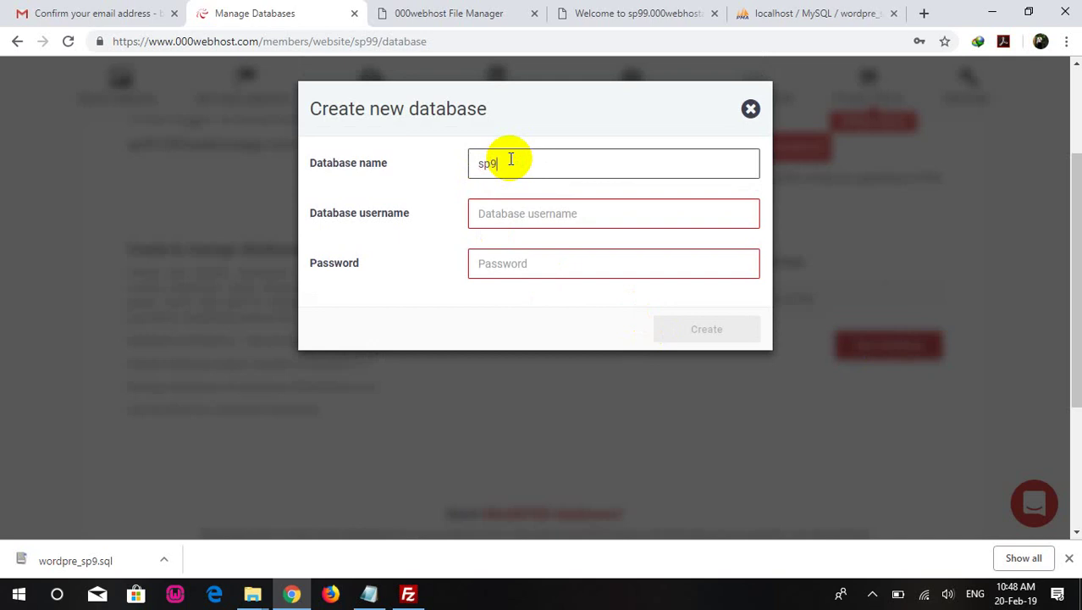
left_click(520, 219)
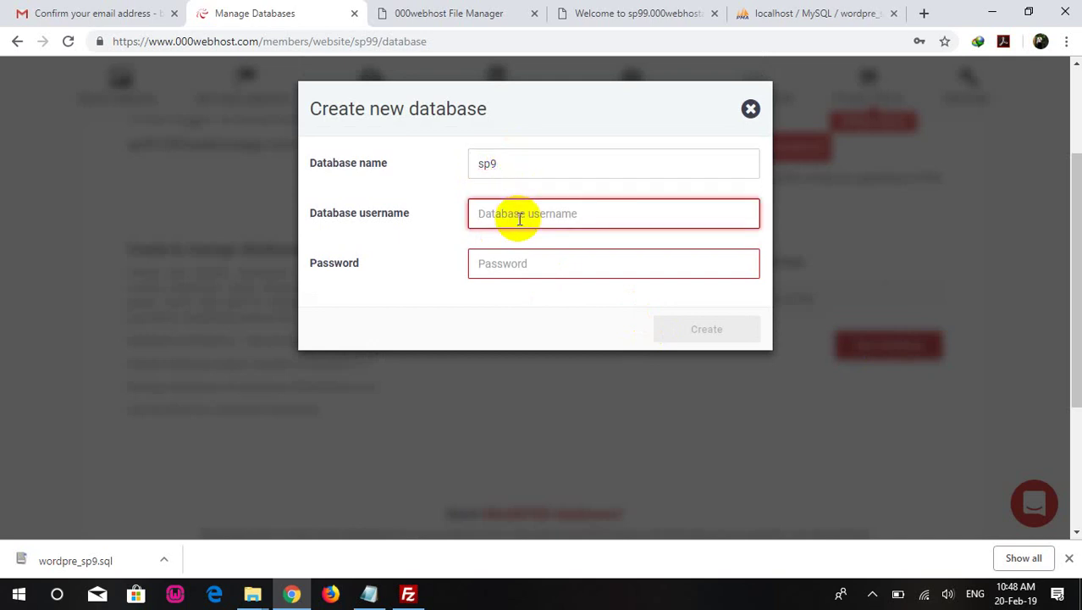
type("sp9")
left_click(522, 265)
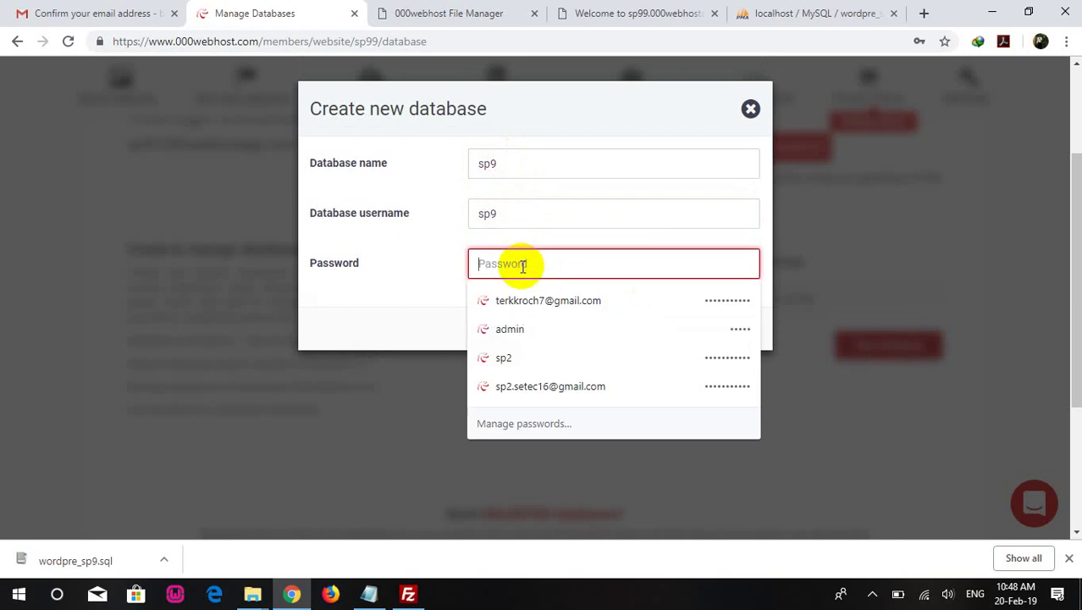
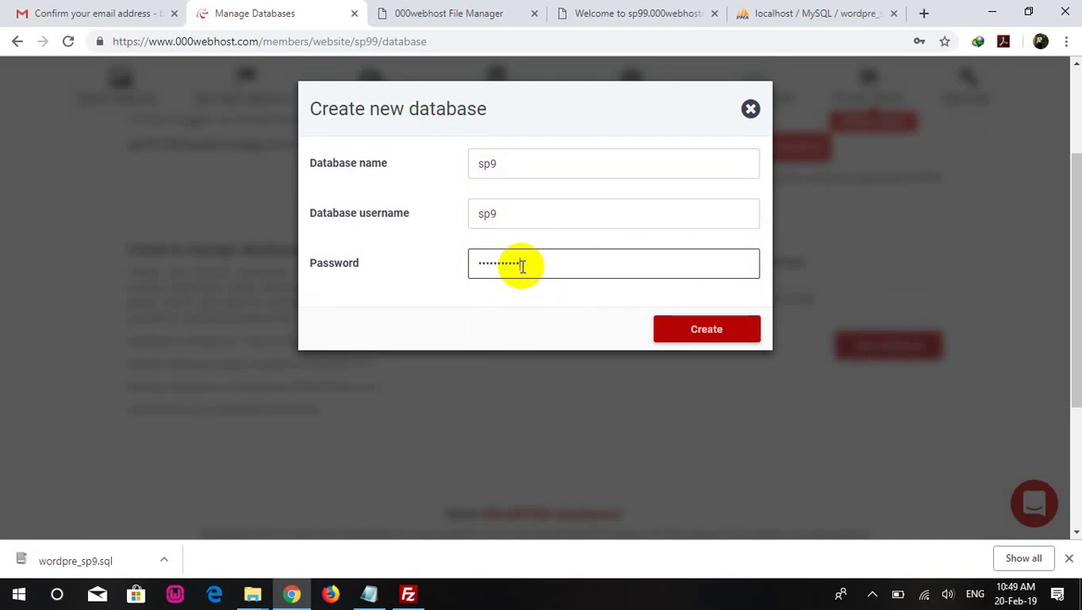
left_click(696, 330)
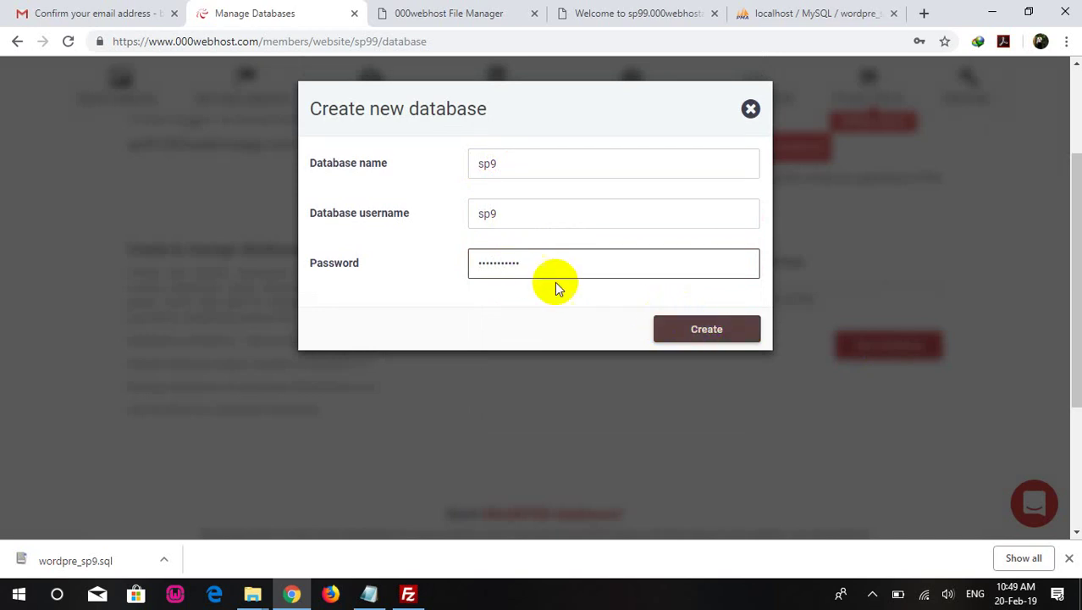
- Replace the autofilled password with a new one and create the sp9 database
left_click_drag(522, 162, 320, 146)
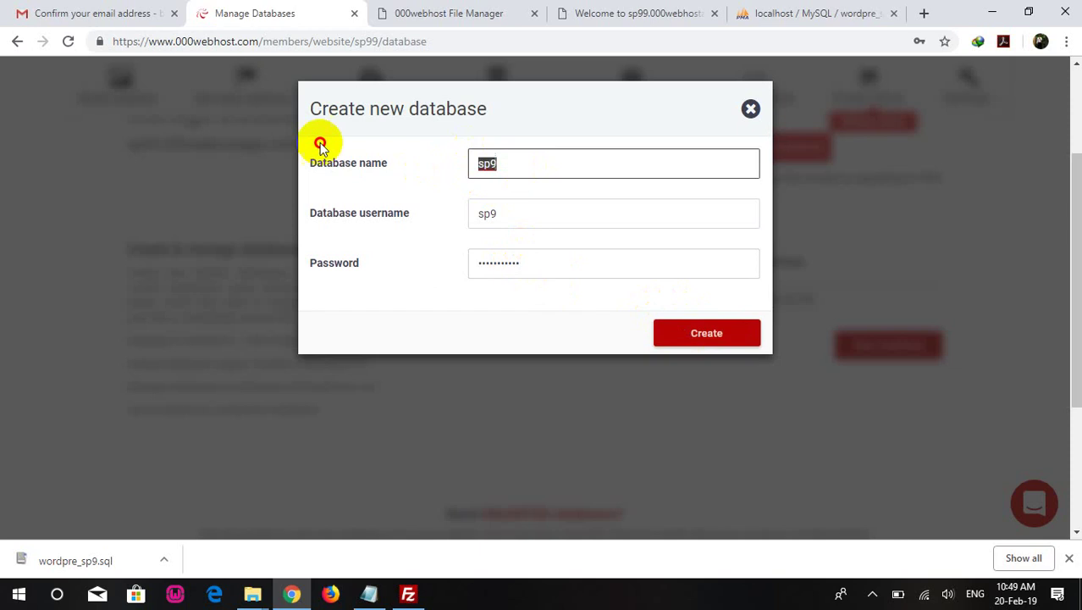
left_click_drag(513, 216, 431, 215)
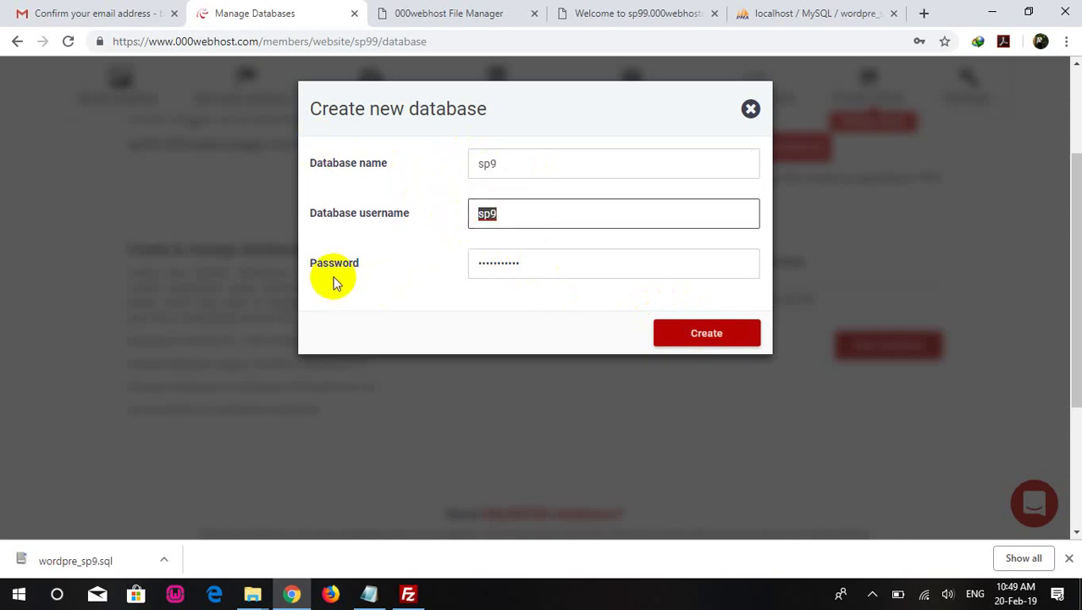
left_click_drag(535, 264, 358, 266)
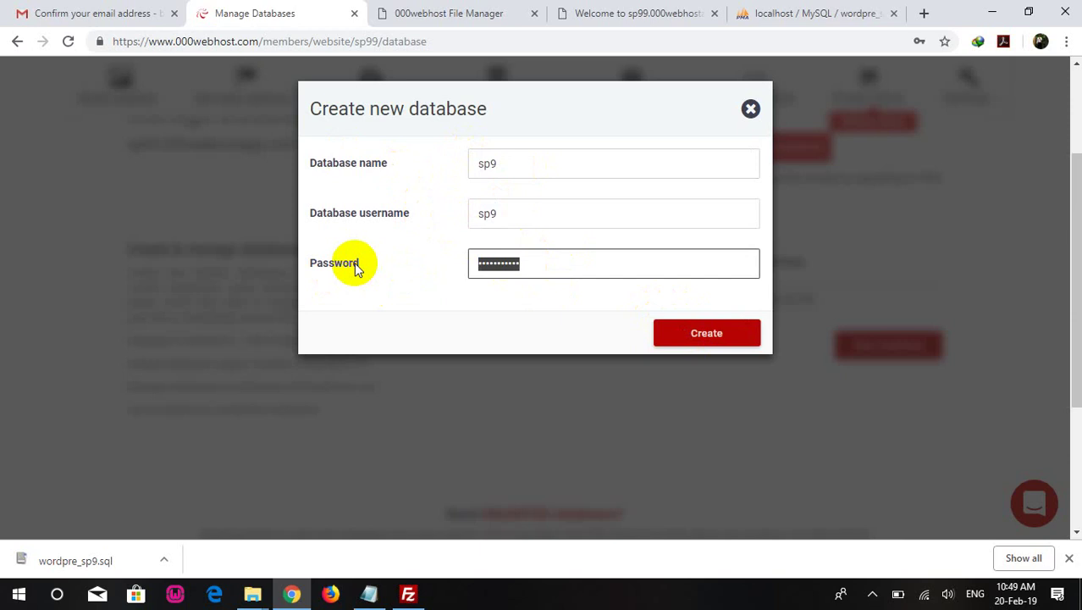
key("BackSpace")
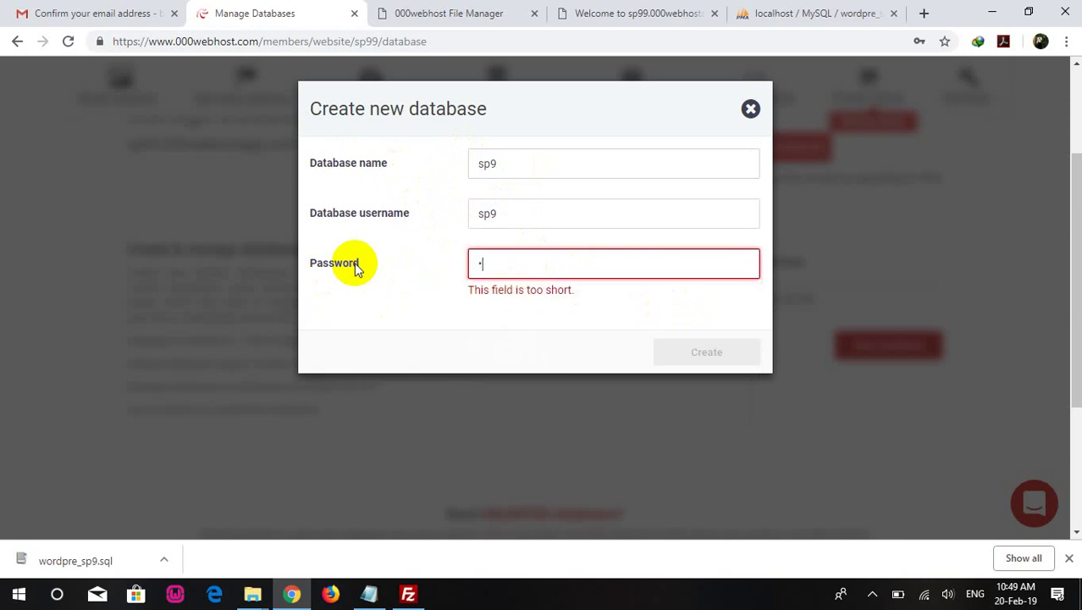
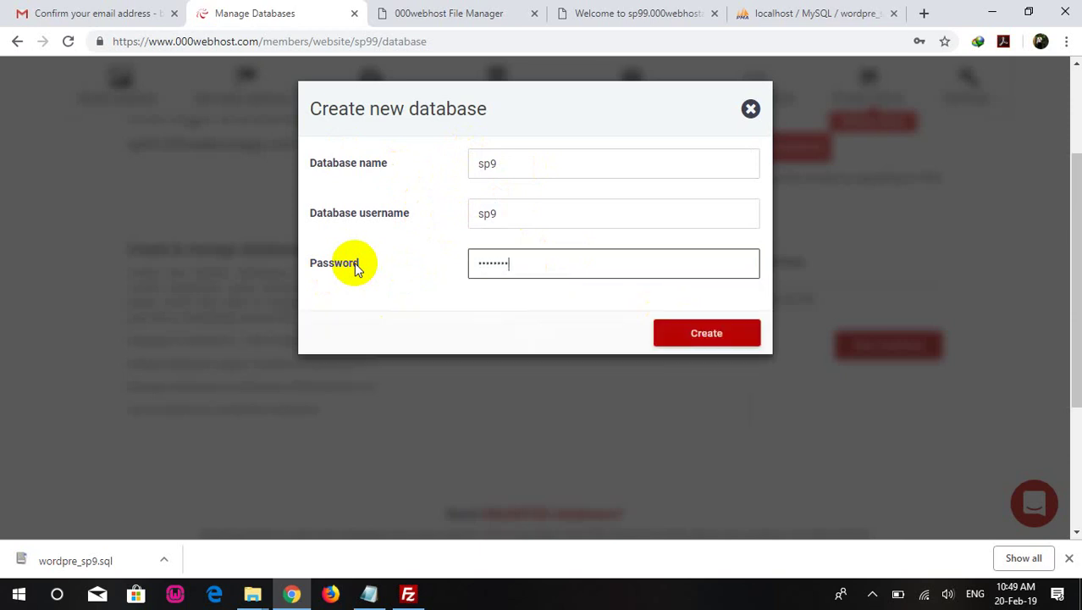
left_click(719, 334)
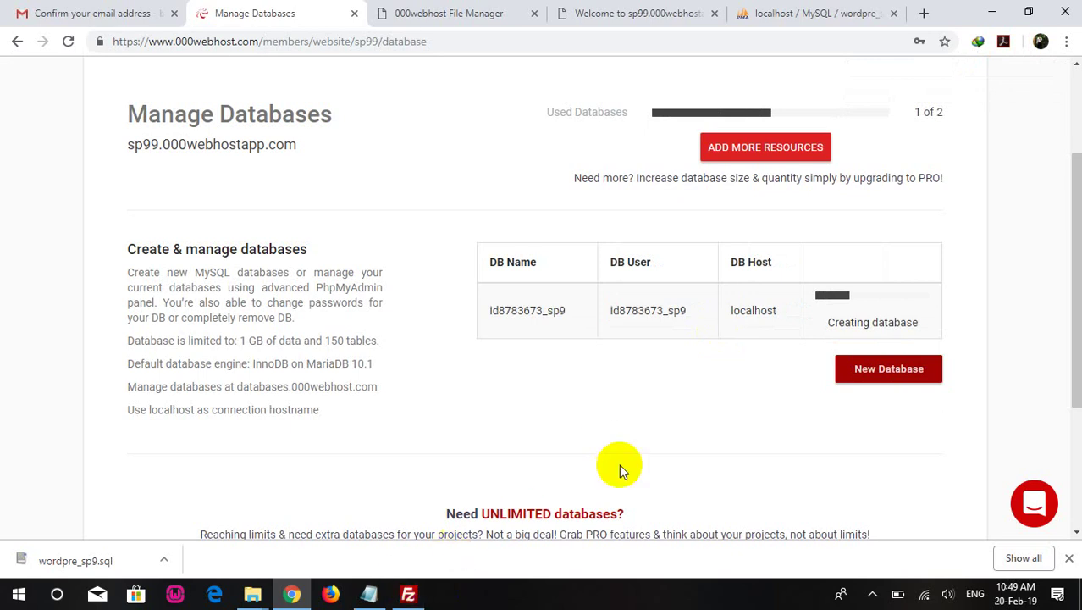
- Open wordpre_sp9.sql from the Downloads folder in Notepad++
left_click(163, 559)
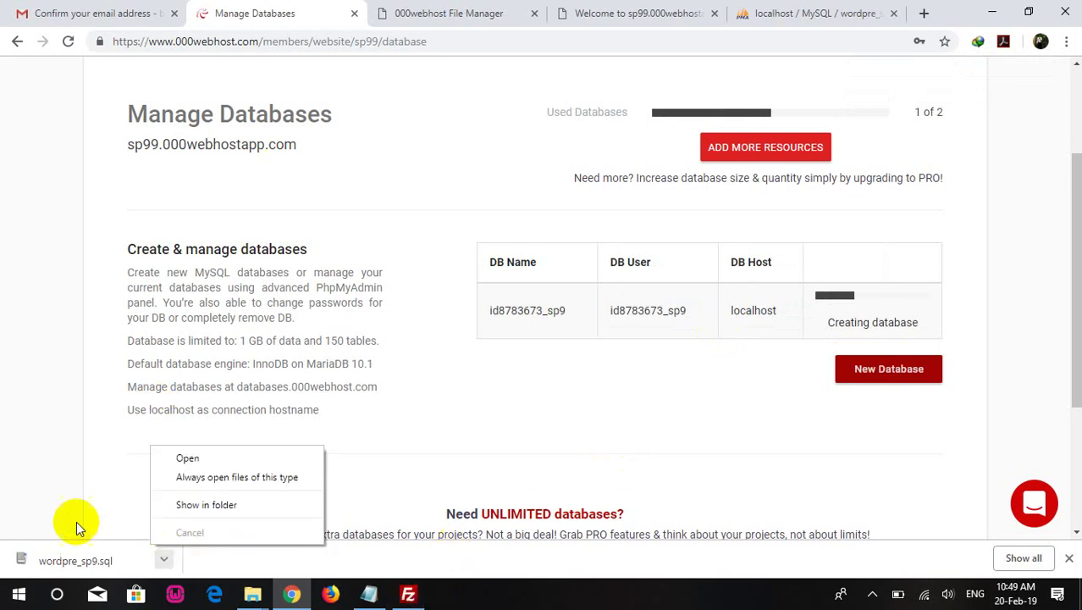
left_click(252, 594)
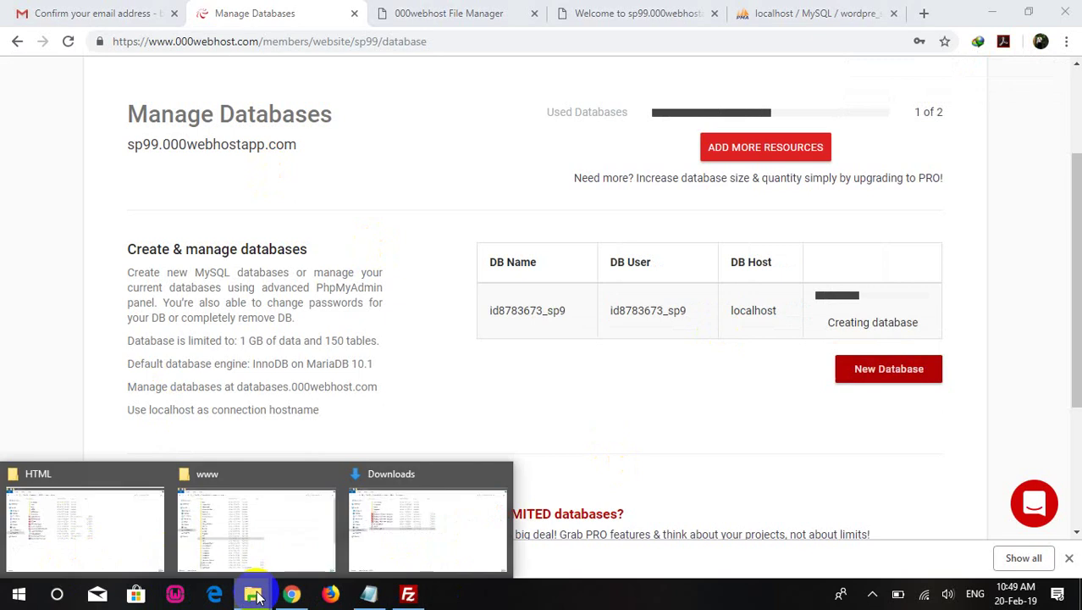
left_click(418, 531)
right_click(261, 290)
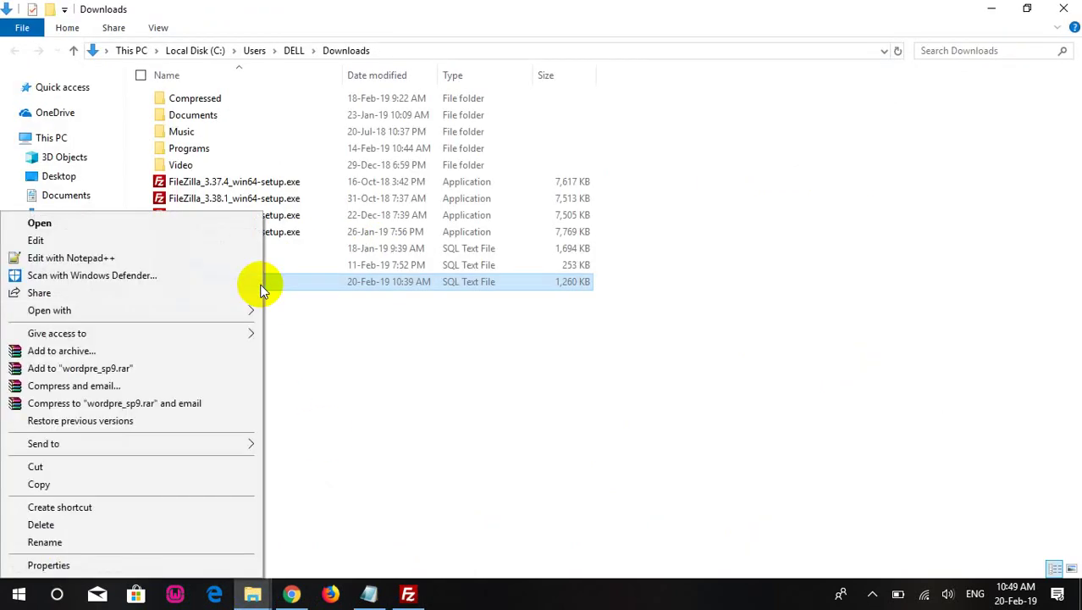
left_click(162, 263)
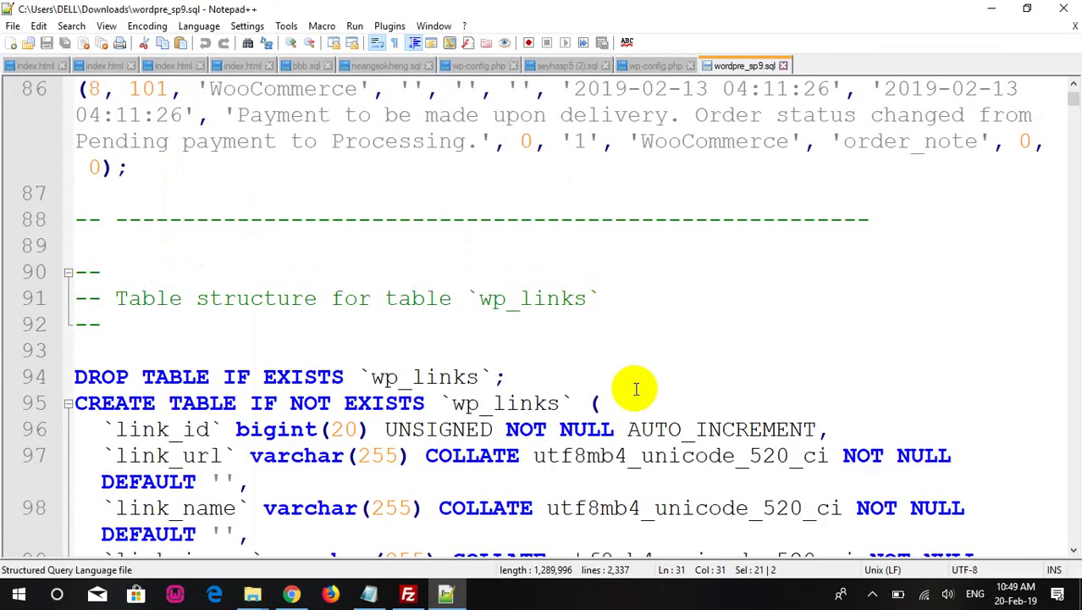
- Search wordpre_sp9.sql for 'localho' and then 'localh'
key("ctrl+f")
type("loca")
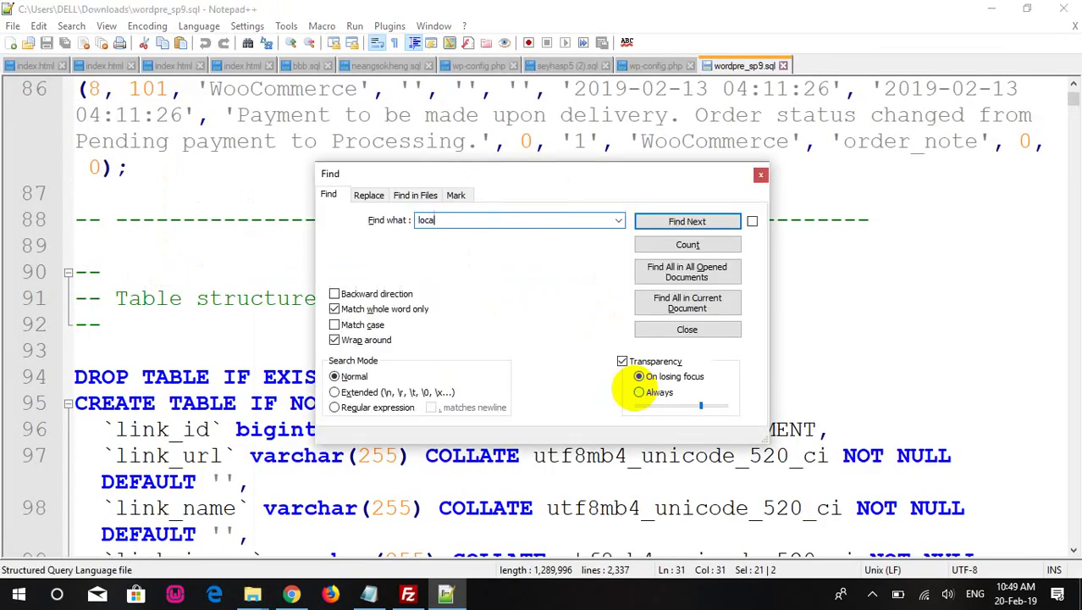
key("BackSpace")
key("BackSpace")
type("oca")
type("l")
type("ho")
key("Return")
key("BackSpace")
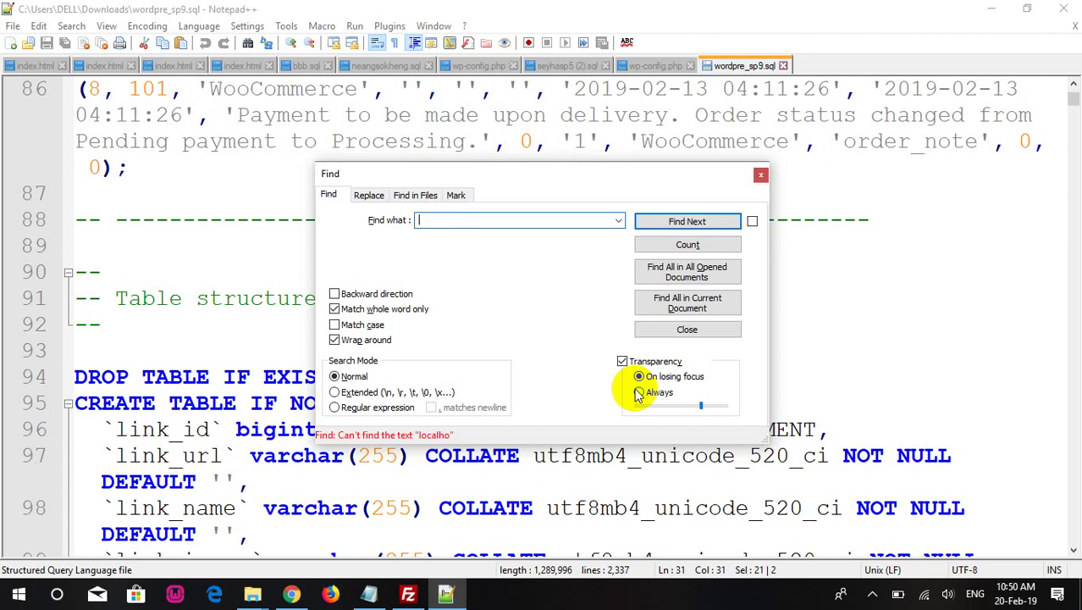
type("local")
type("h")
key("Return")
- Search for 'ht' to reach the siteurl and home entries on line 134
left_click(449, 219)
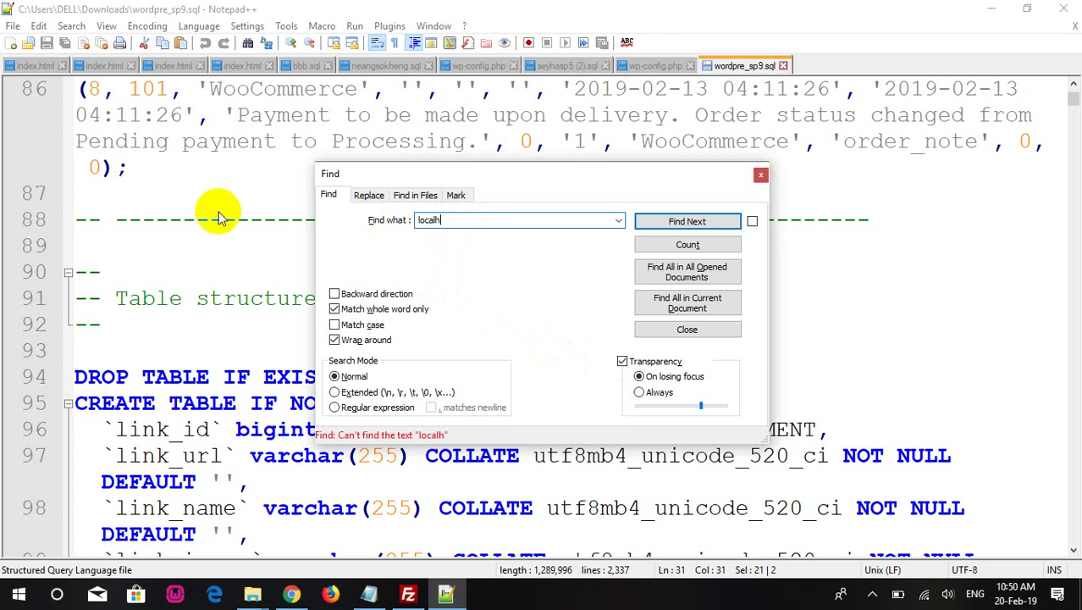
left_click(927, 197)
left_click(496, 218)
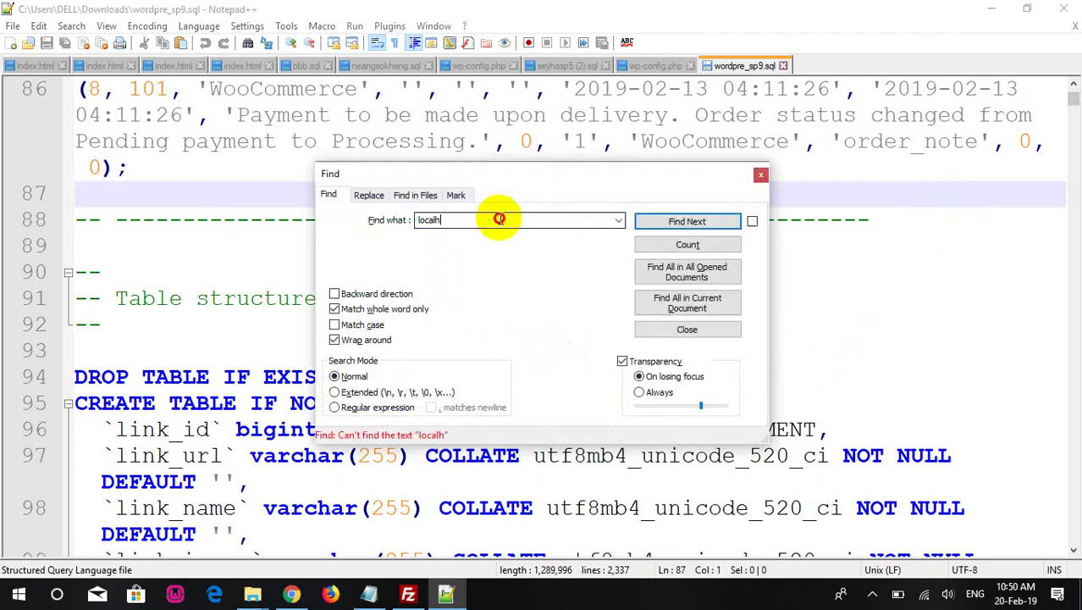
left_click_drag(499, 176, 512, 163)
double_click(490, 206)
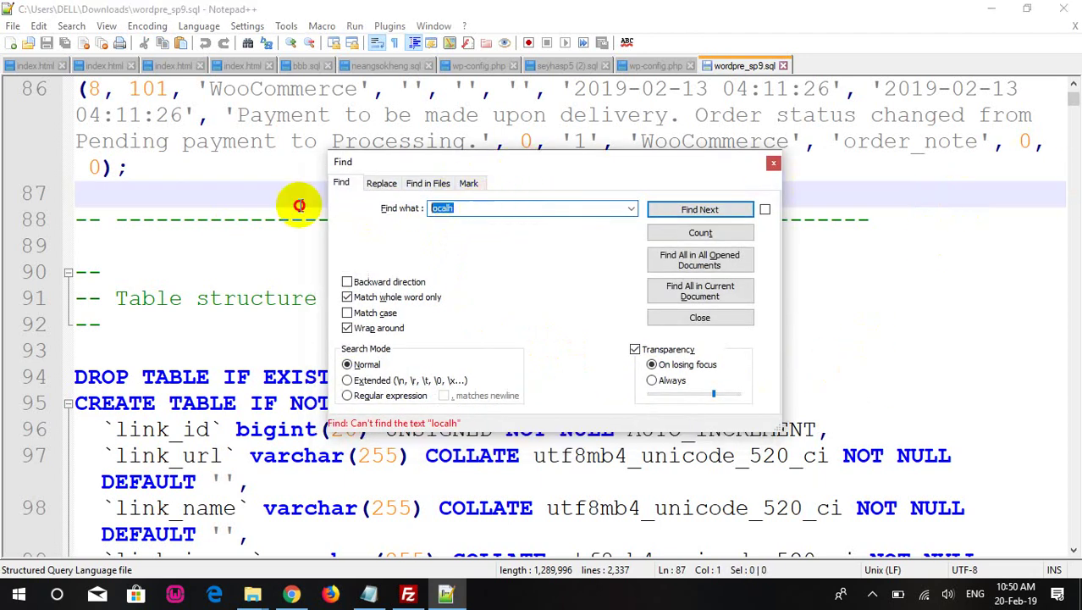
type("http")
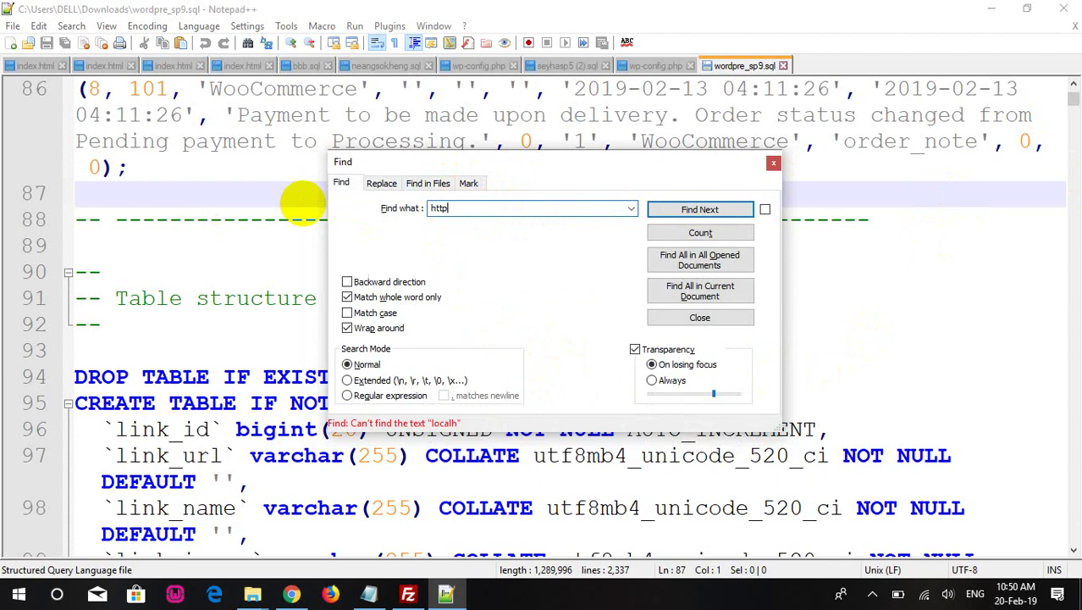
key("Return")
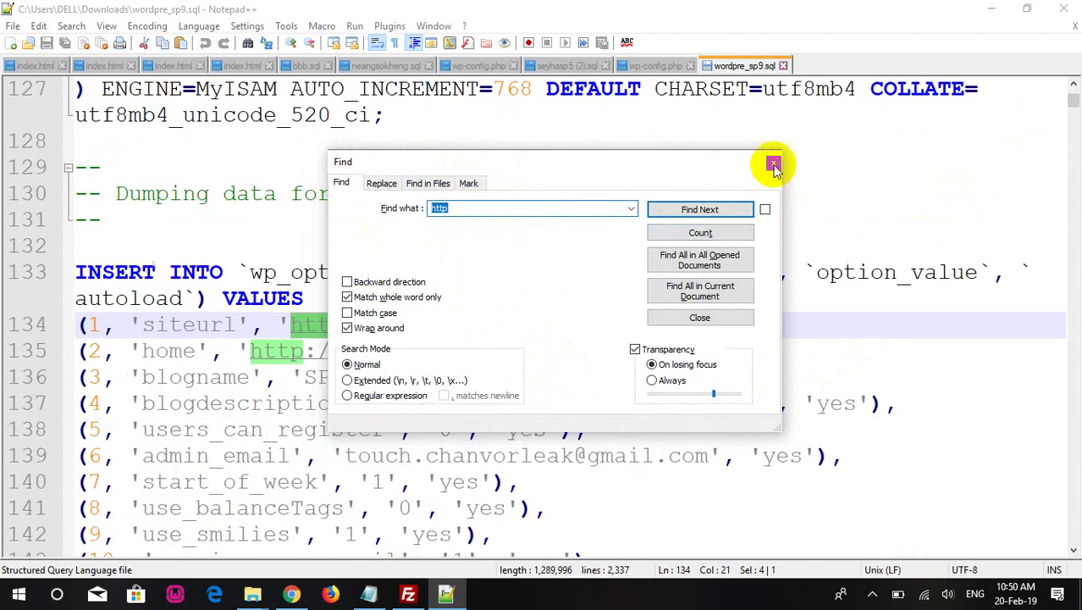
left_click(774, 164)
left_click(385, 324)
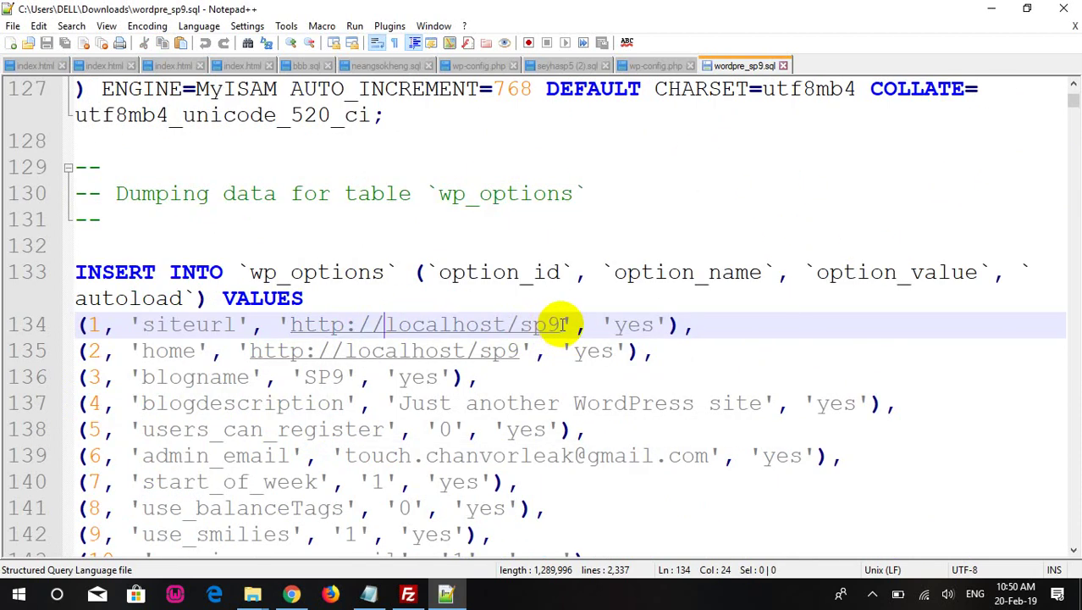
left_click_drag(563, 325, 294, 328)
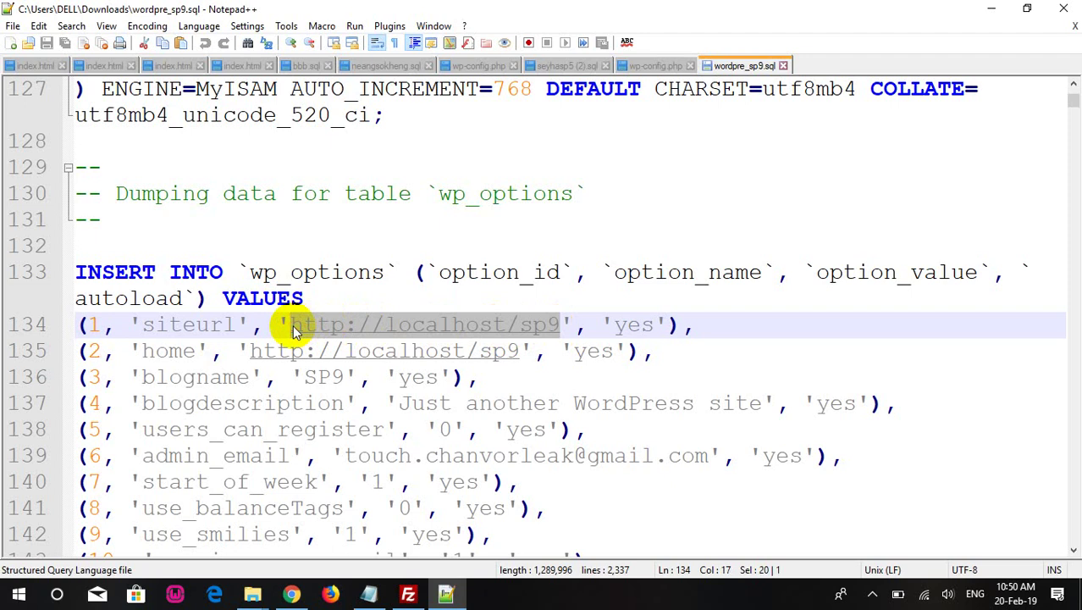
left_click(450, 349)
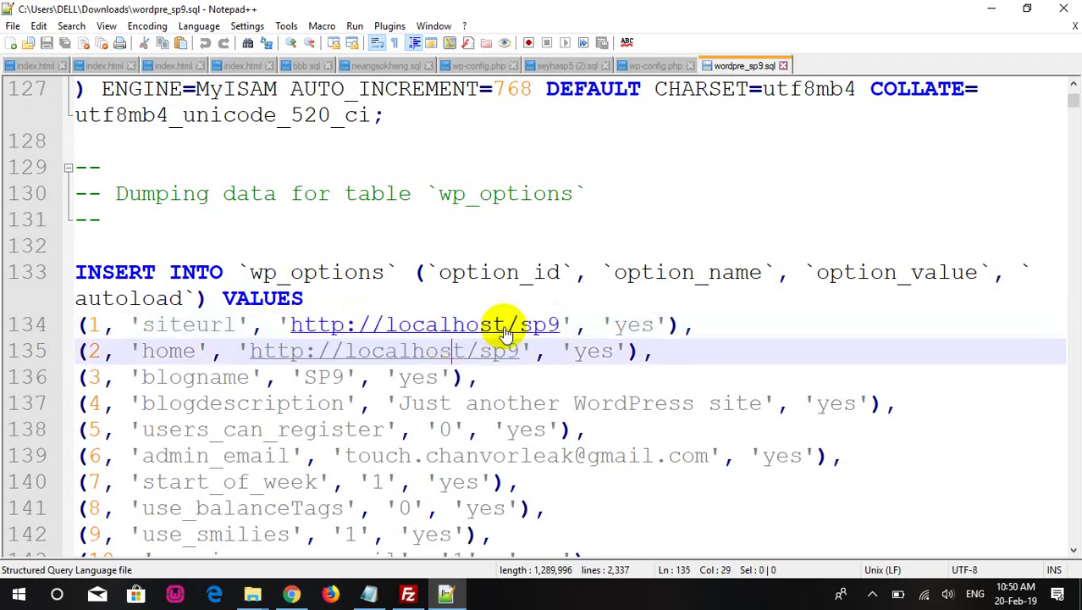
left_click_drag(506, 329, 292, 330)
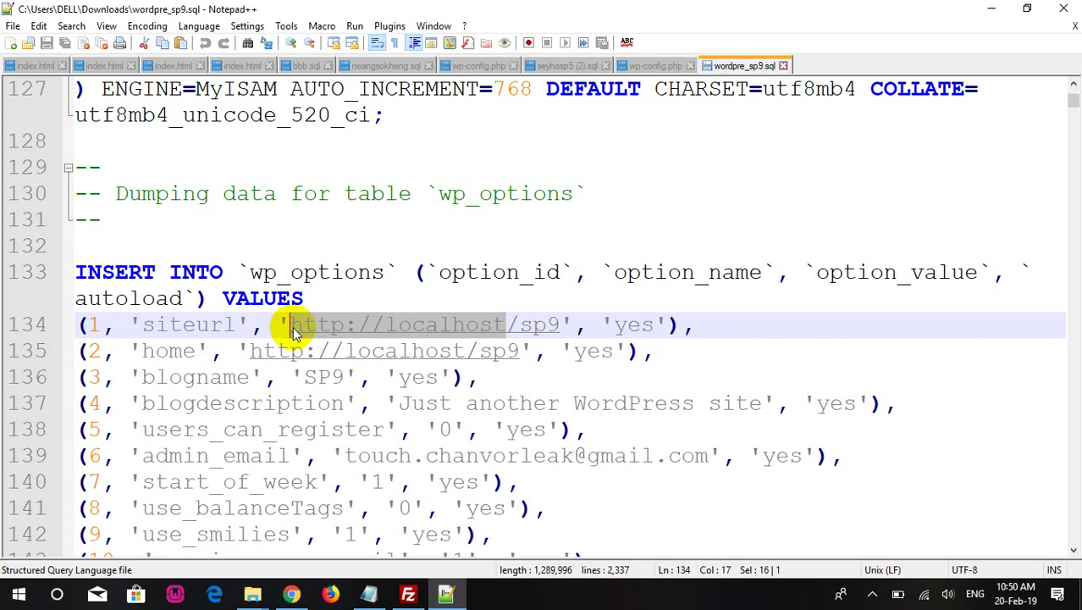
left_click(291, 593)
left_click(376, 12)
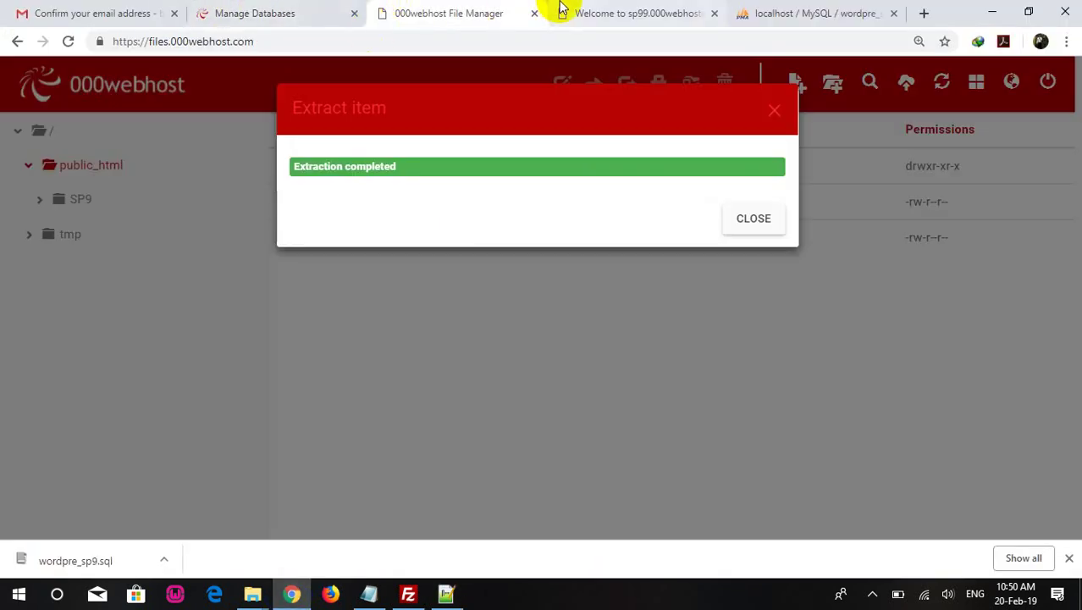
- Close the finished extraction, copy the sp99.000webhostapp.com address, and return to Notepad++
left_click(776, 112)
left_click(633, 13)
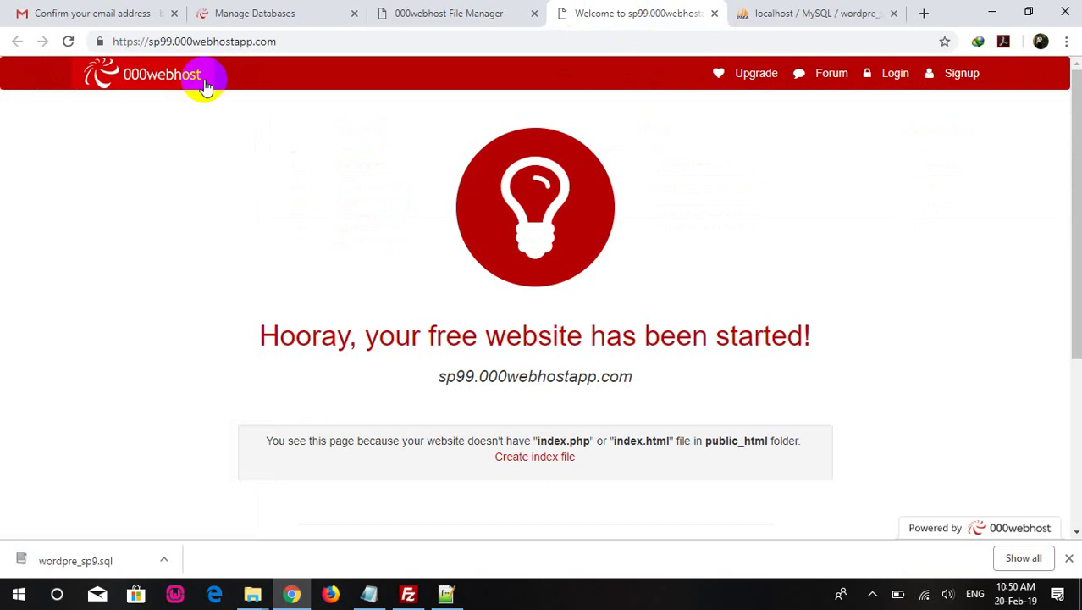
left_click(288, 41)
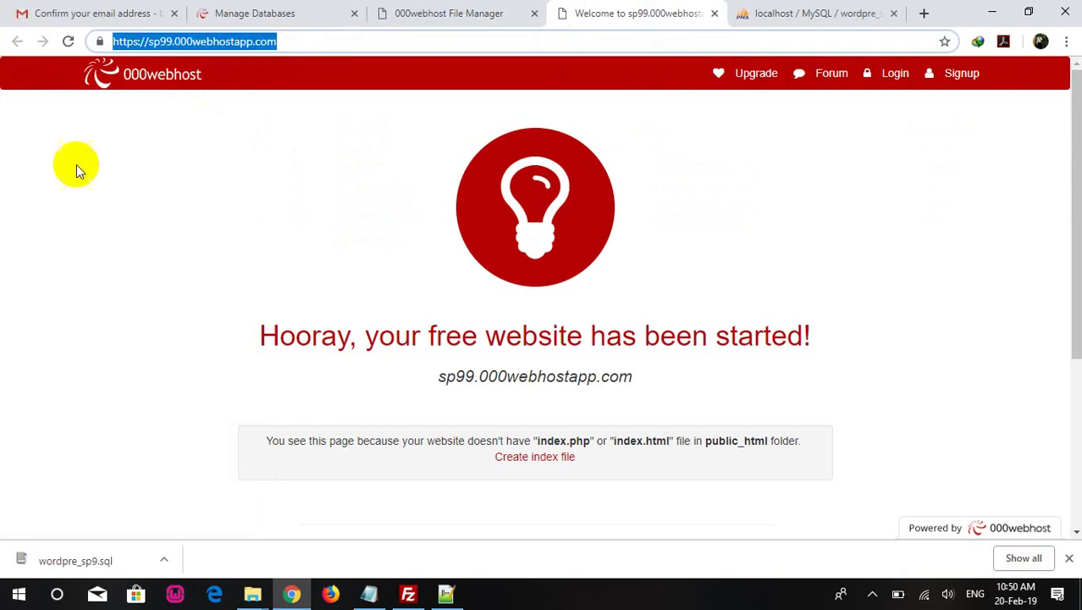
left_click(446, 594)
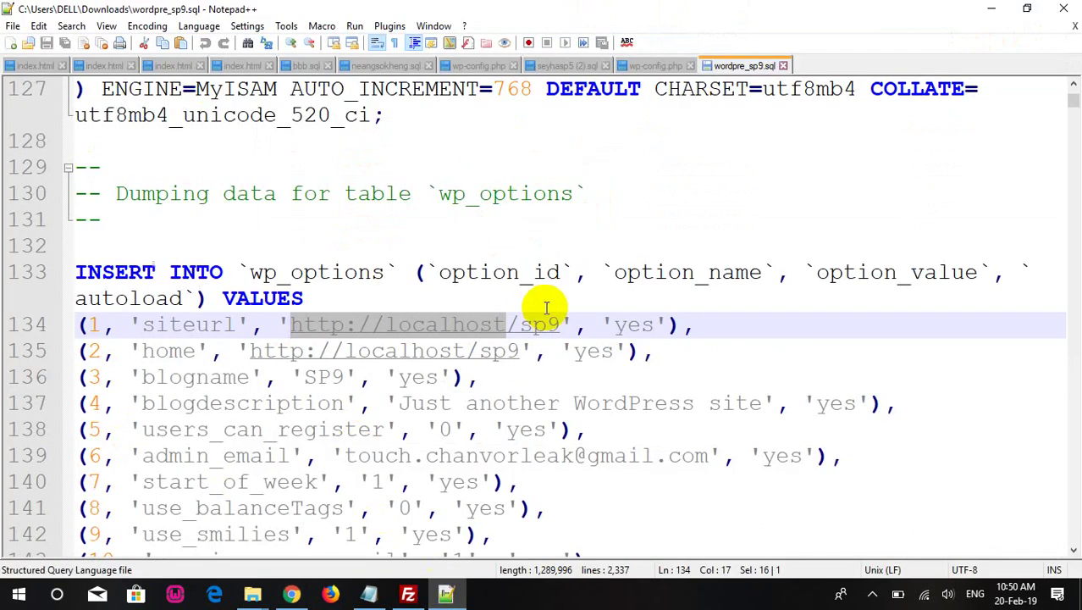
left_click_drag(288, 323, 560, 325)
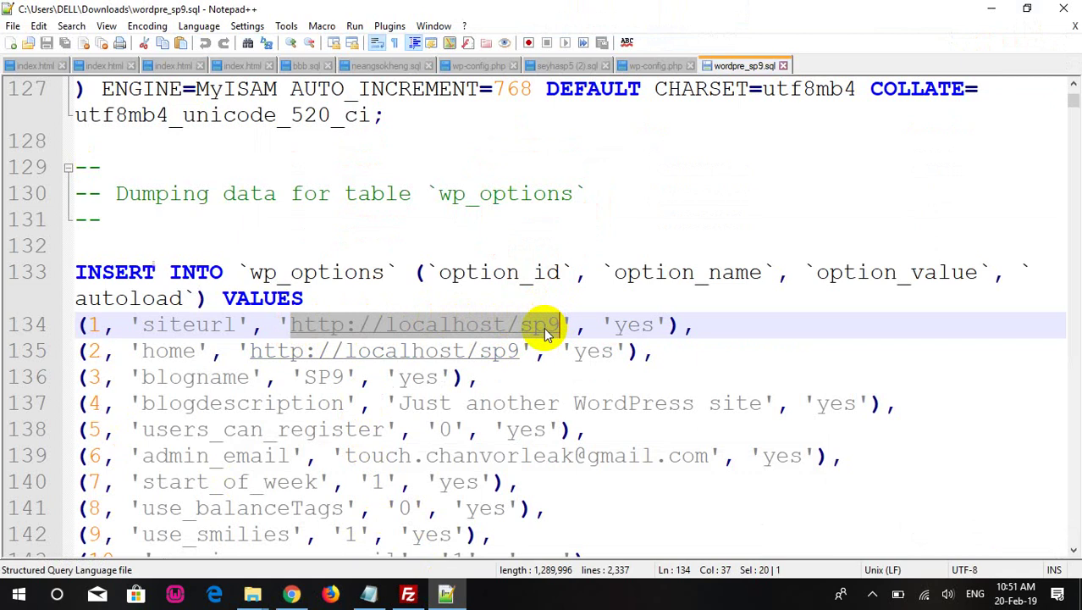
key("ctrl+f")
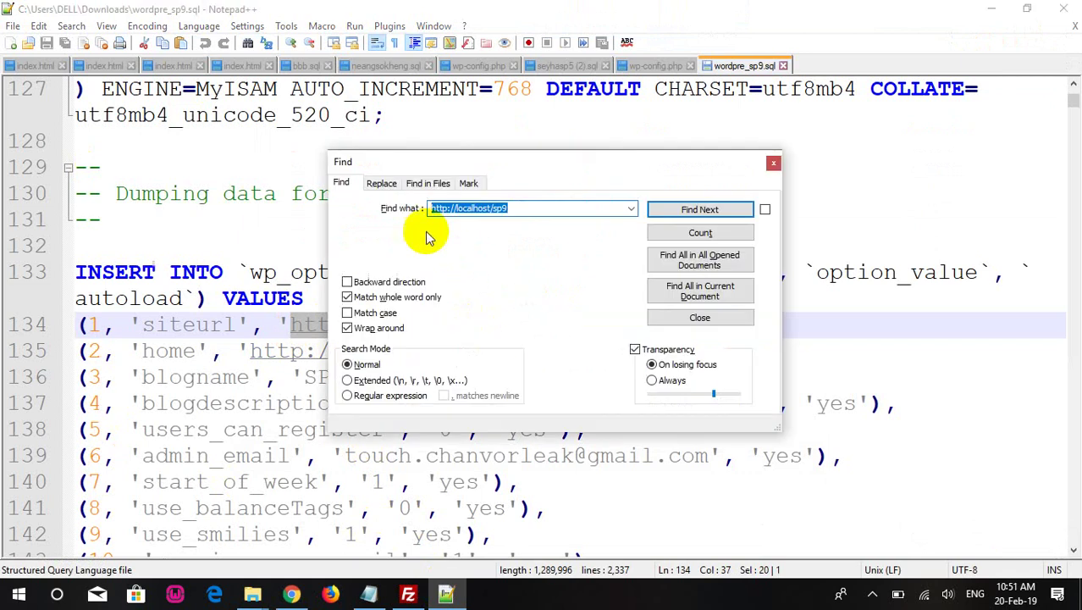
left_click(382, 183)
left_click_drag(423, 165, 693, 179)
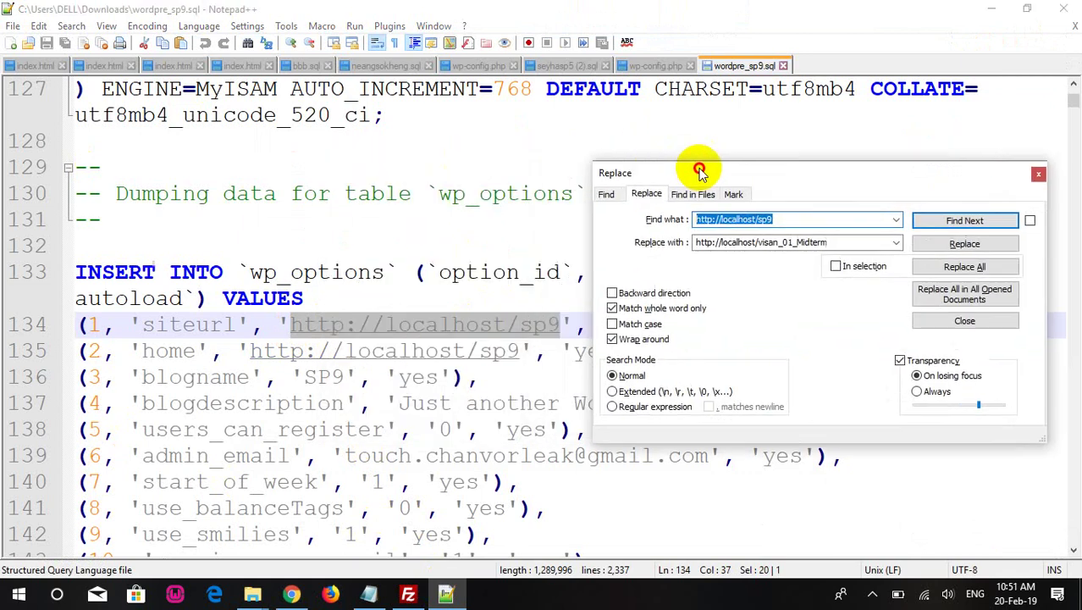
triple_click(834, 245)
type("https://sp99.000webhostapp.com/")
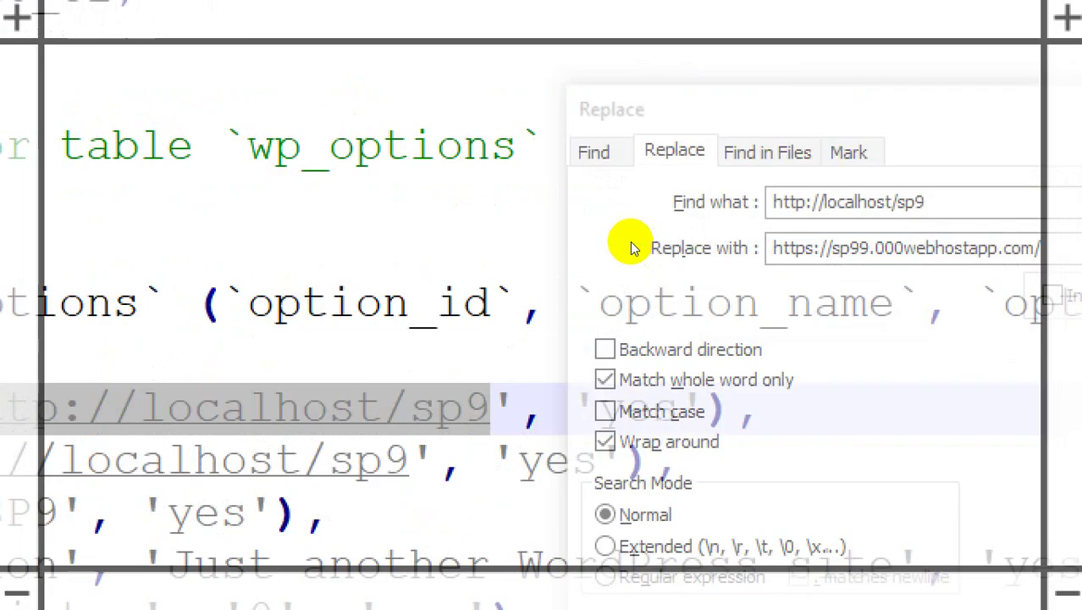
left_click(847, 242)
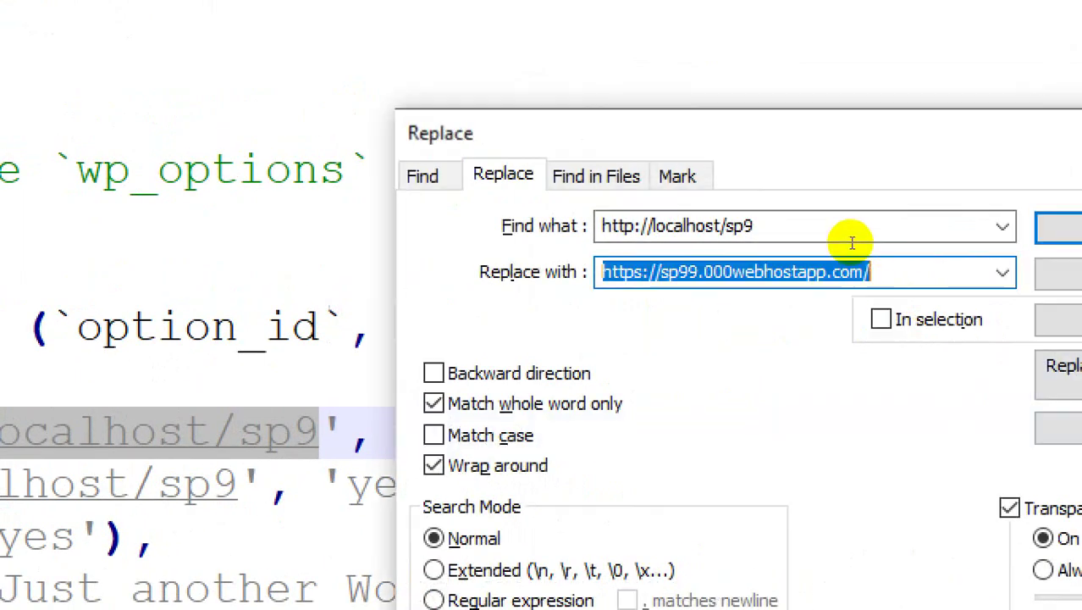
key("BackSpace")
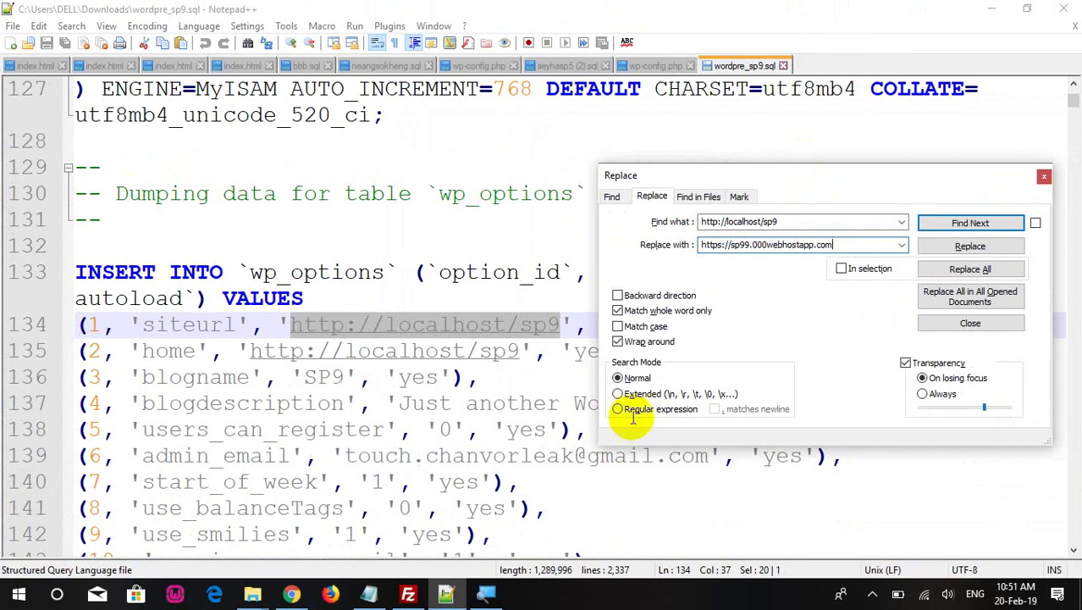
- Replace all 120 local URL occurrences in wordpre_sp9.sql
left_click(471, 387)
left_click(459, 351)
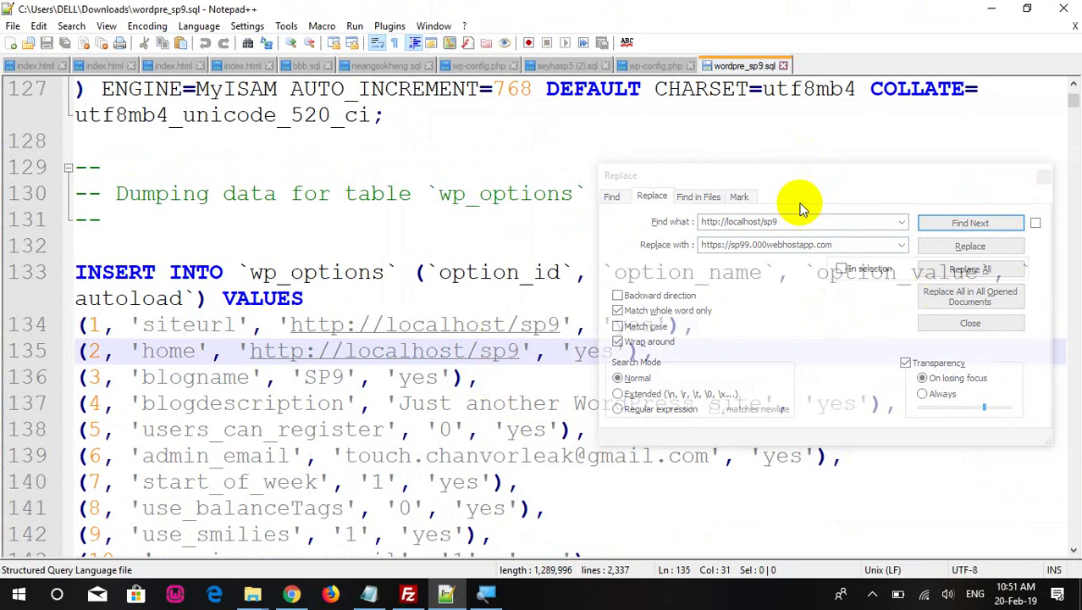
left_click(814, 175)
left_click(952, 270)
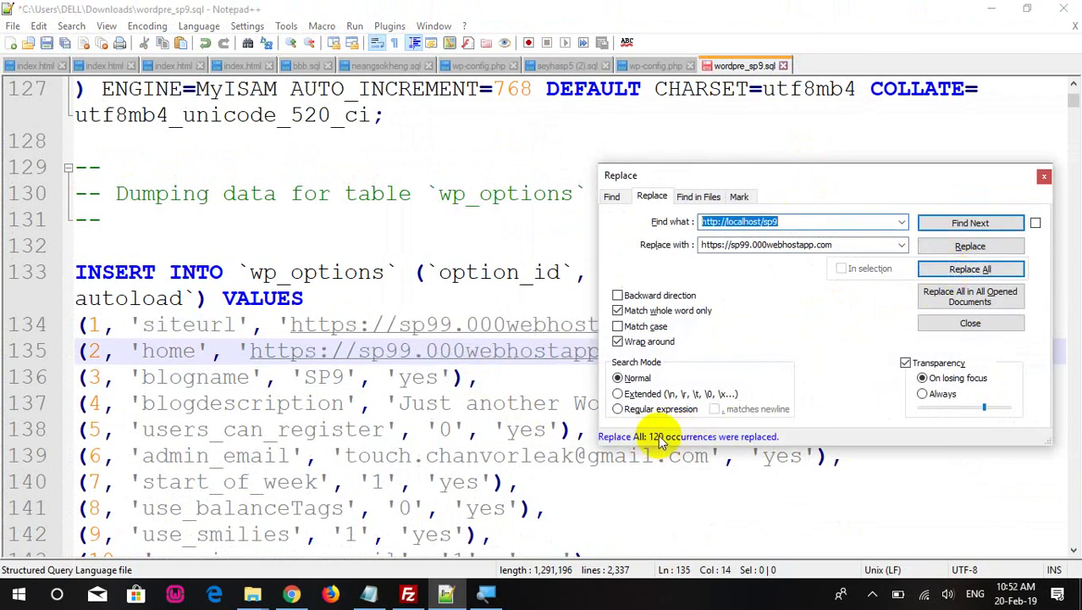
- Close the Replace dialog and select the entire edited SQL dump in Notepad++
left_click(1044, 176)
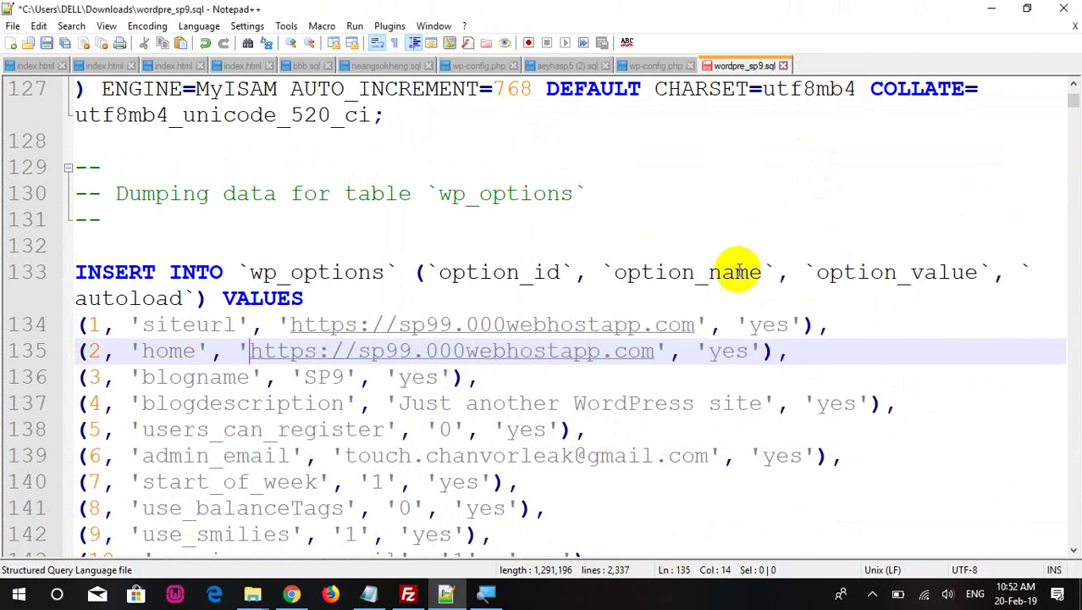
scroll(536, 415, "down", 1)
scroll(533, 415, "down", 6)
scroll(540, 417, "up", 6)
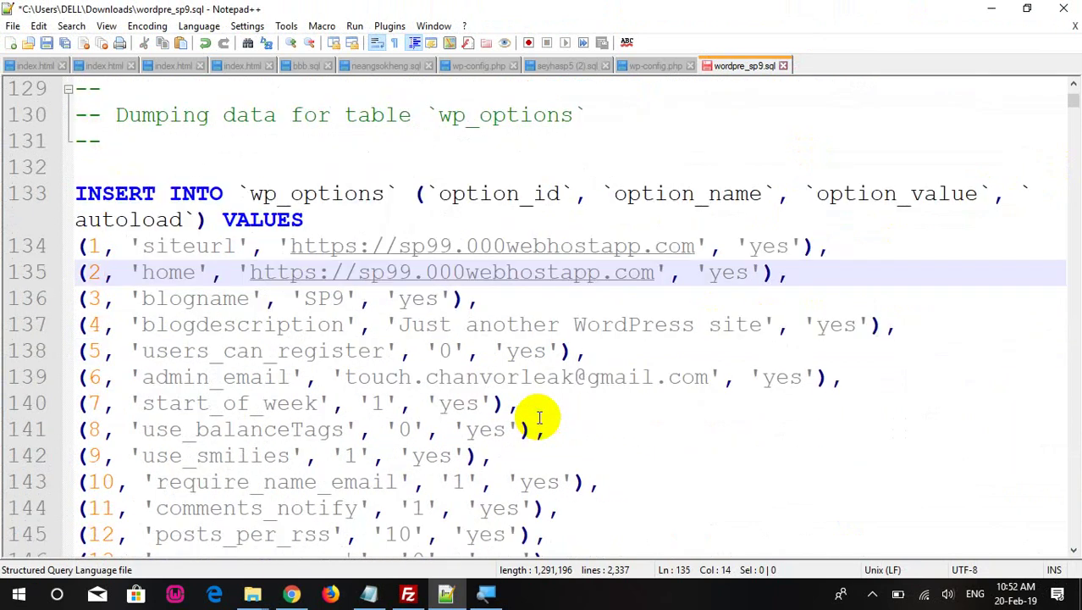
scroll(540, 417, "up", 4)
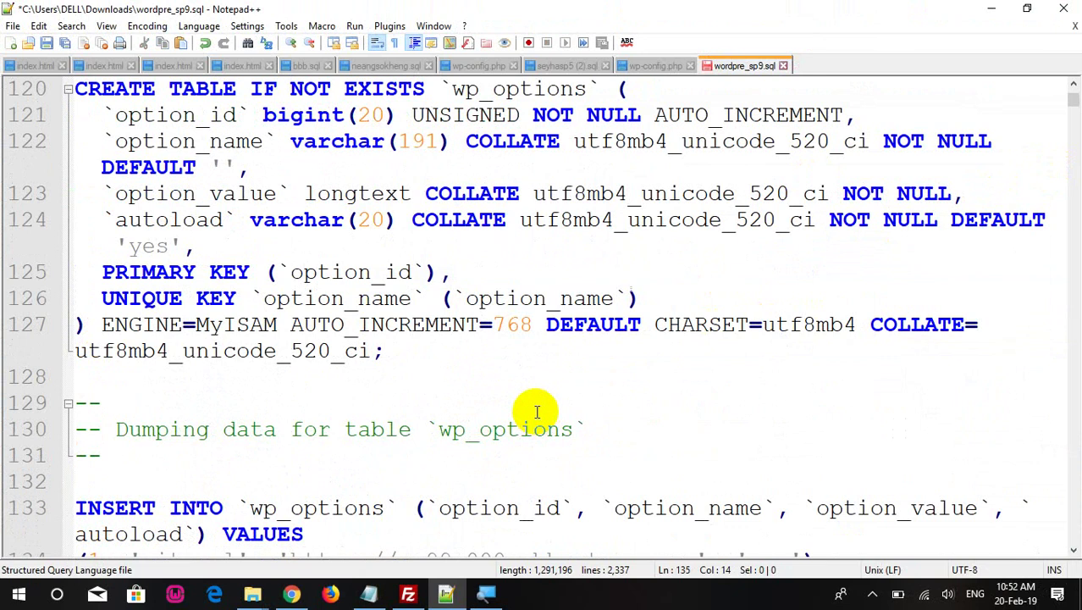
key("ctrl+a")
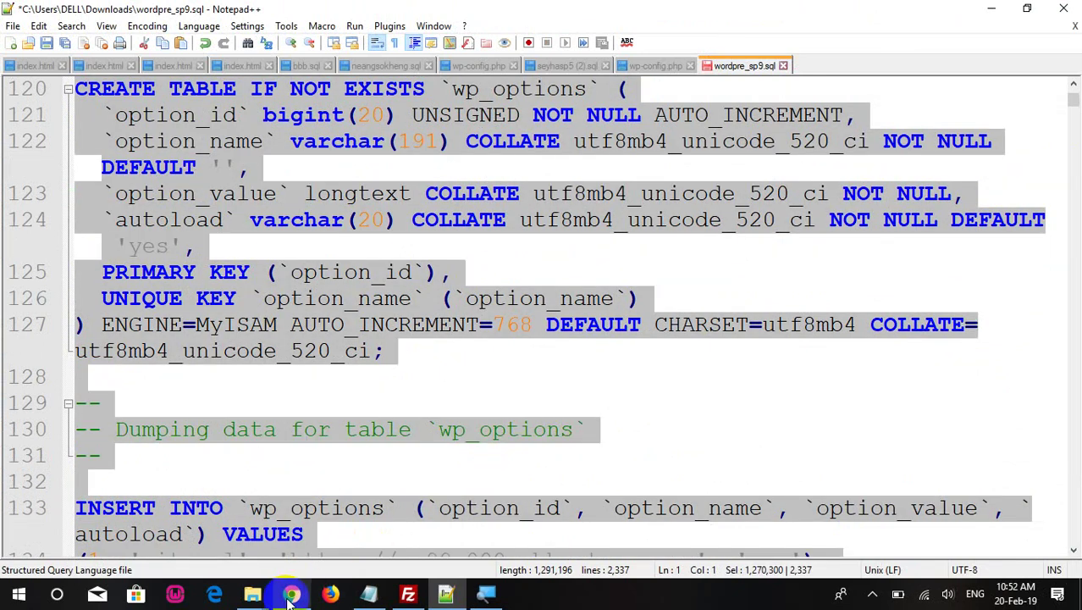
- Bring up 000webhost's Manage Databases page in Chrome
left_click(291, 597)
left_click(375, 12)
left_click(278, 10)
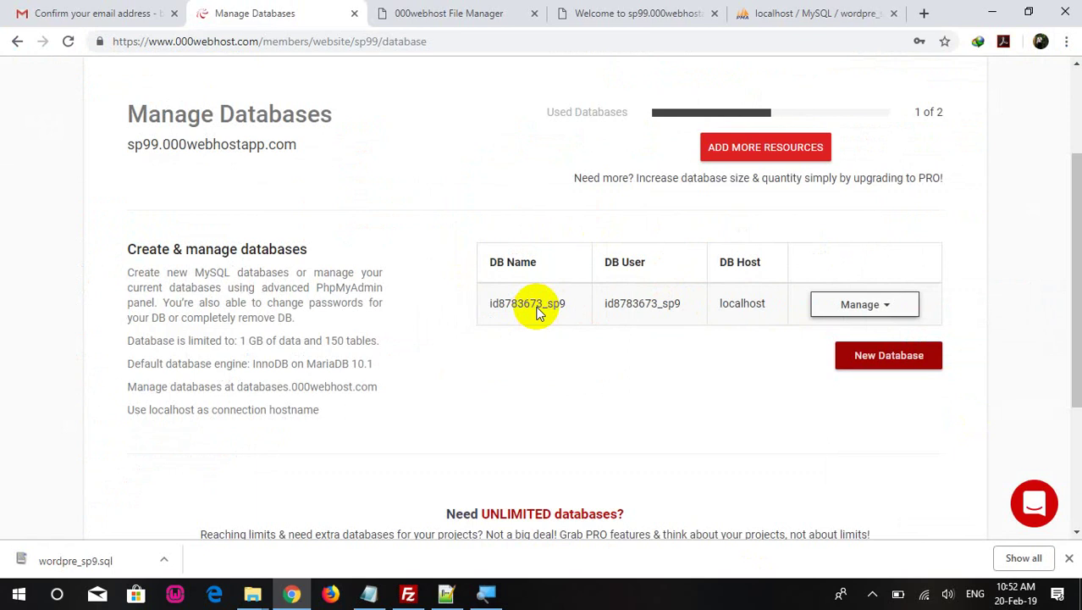
- Open the account-prefixed sp9 database in phpMyAdmin from the Manage menu
left_click_drag(549, 306, 484, 305)
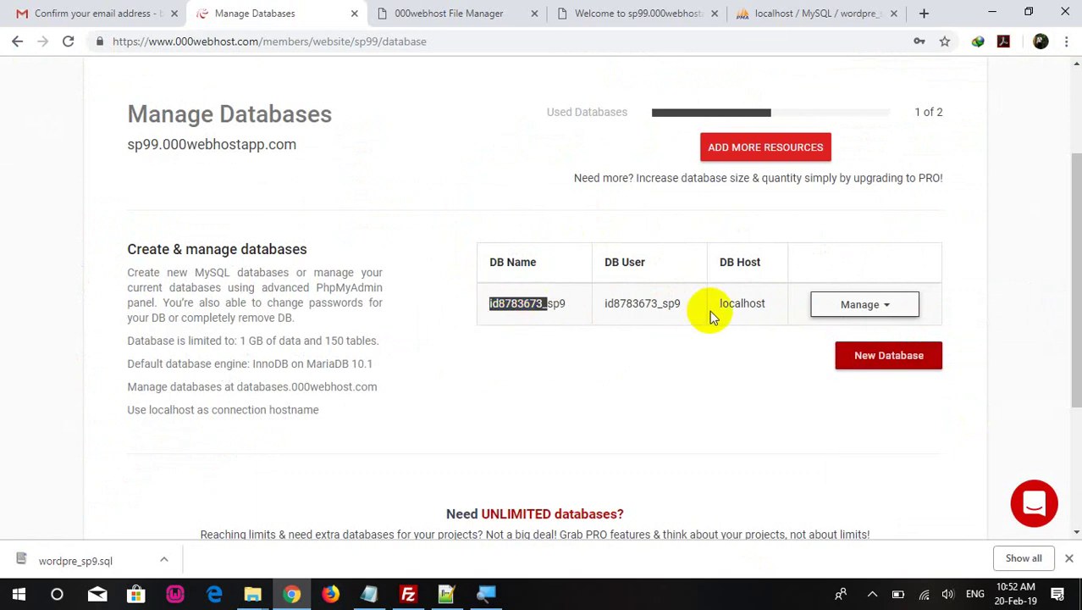
left_click(881, 310)
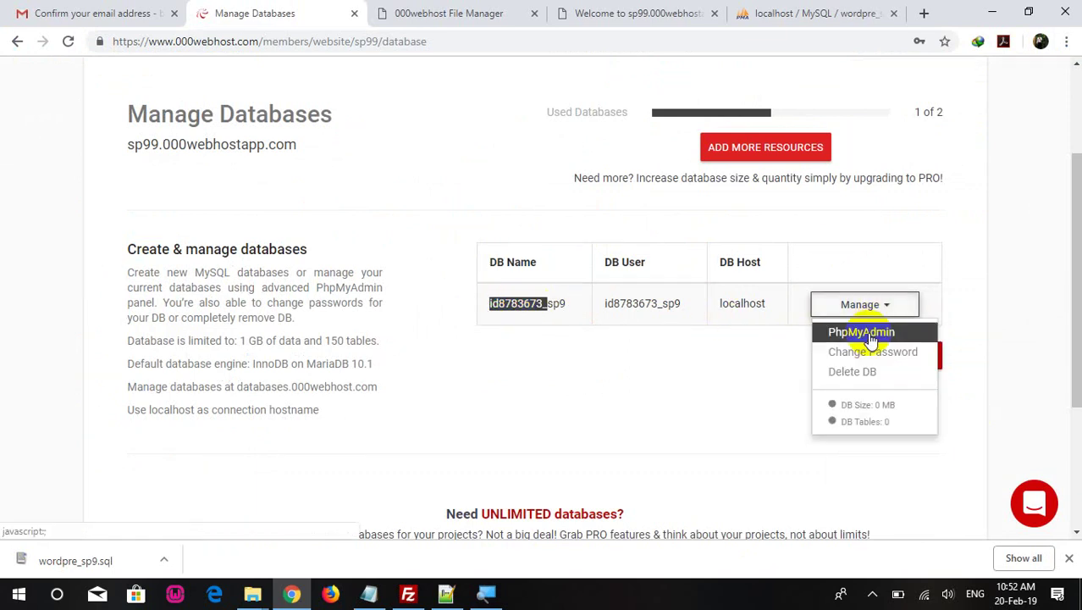
left_click(872, 338)
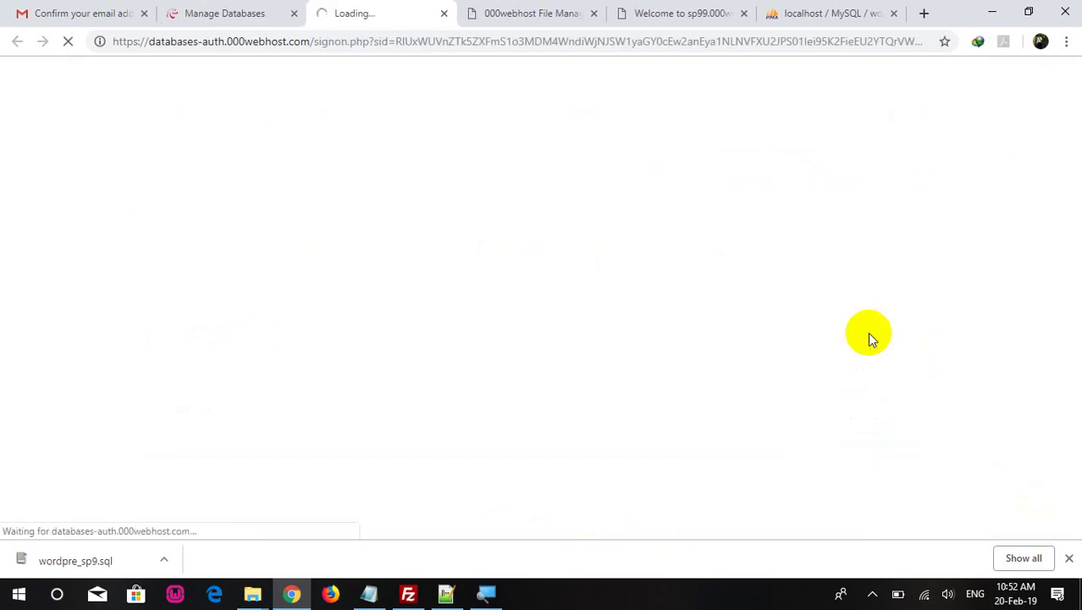
- Compare the local phpMyAdmin address with the new hosted phpMyAdmin tab's address
left_click(874, 11)
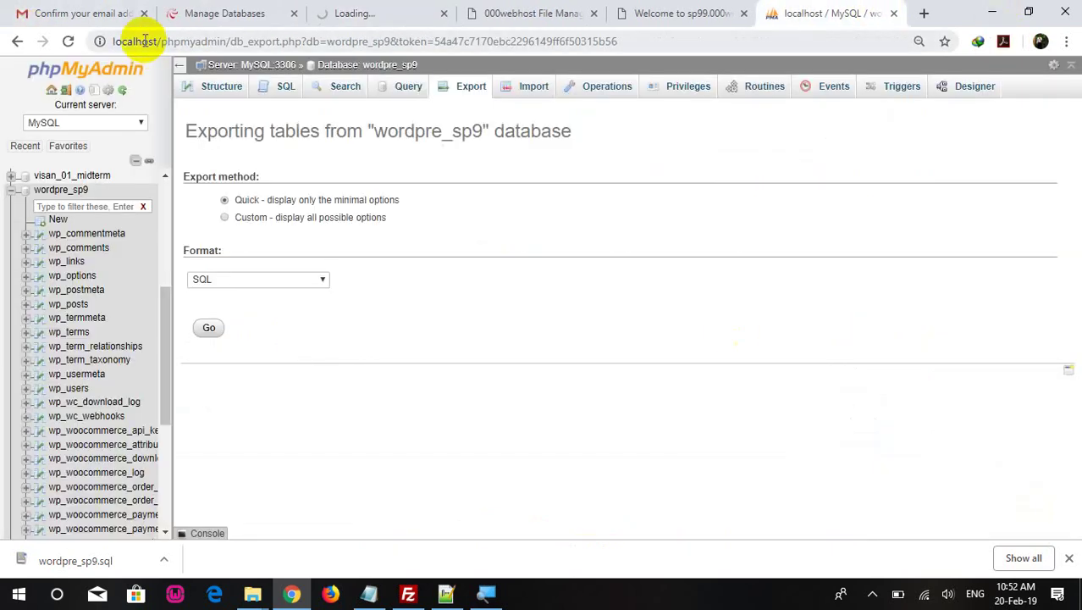
left_click_drag(128, 41, 481, 40)
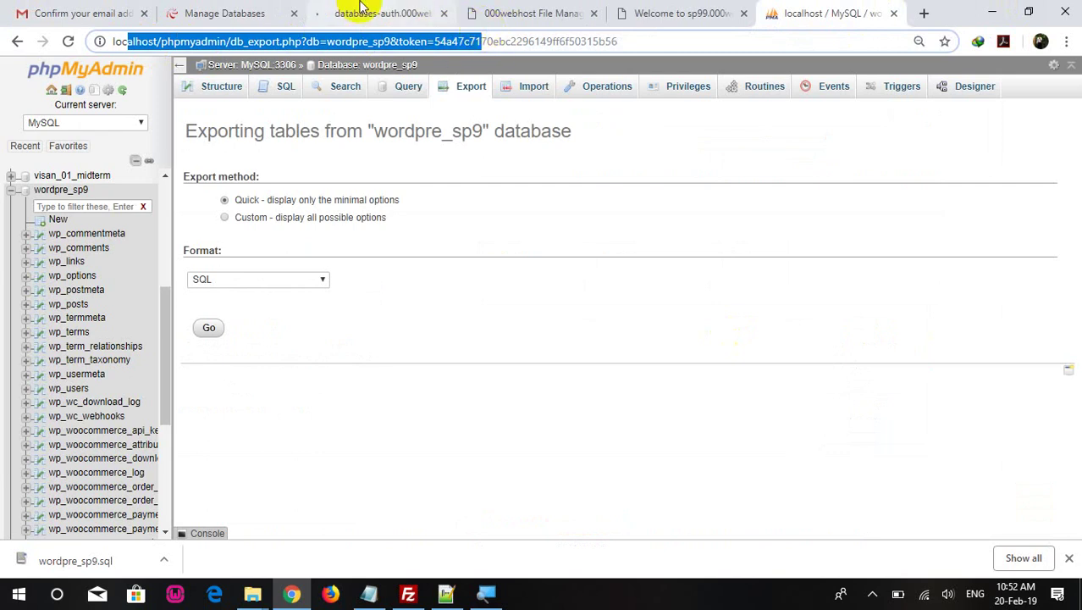
left_click(362, 8)
left_click_drag(161, 41, 443, 34)
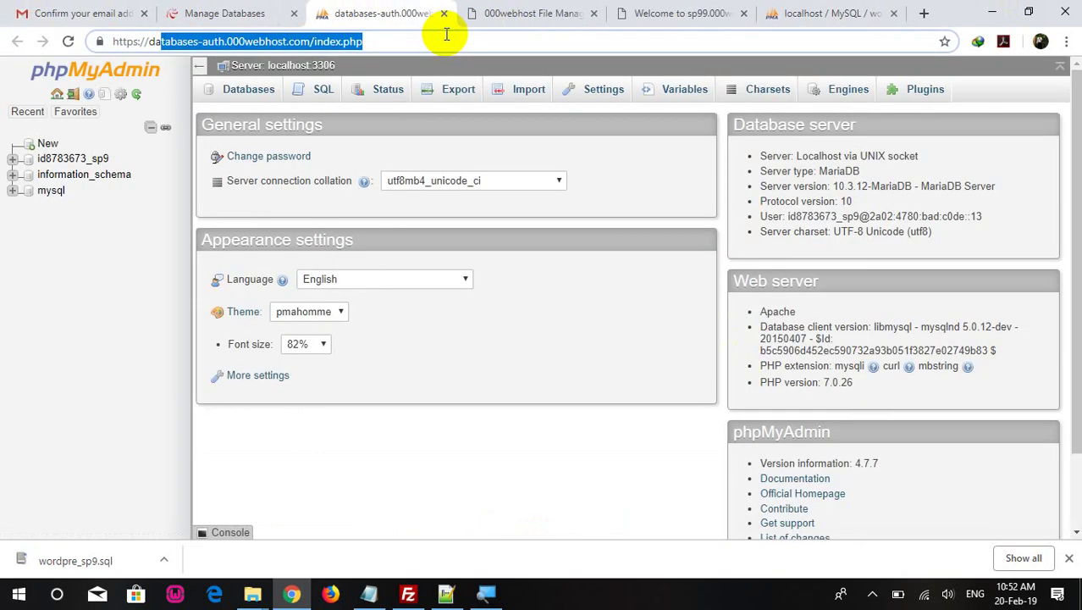
- Paste the copied WordPress dump into the empty sp9 database's SQL box, run it, and list its tables
left_click(85, 161)
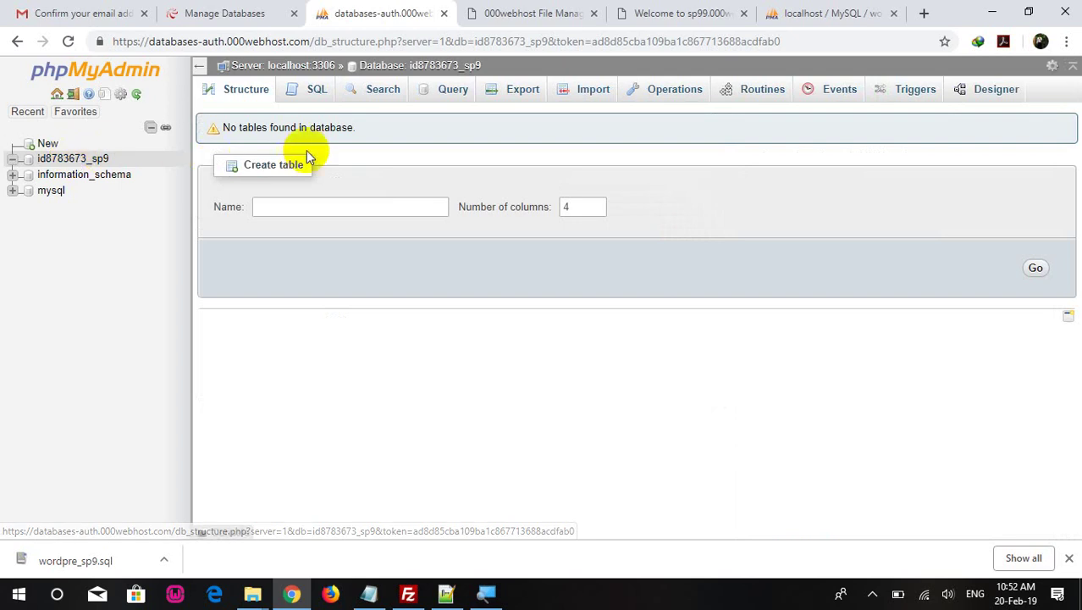
left_click_drag(359, 129, 213, 135)
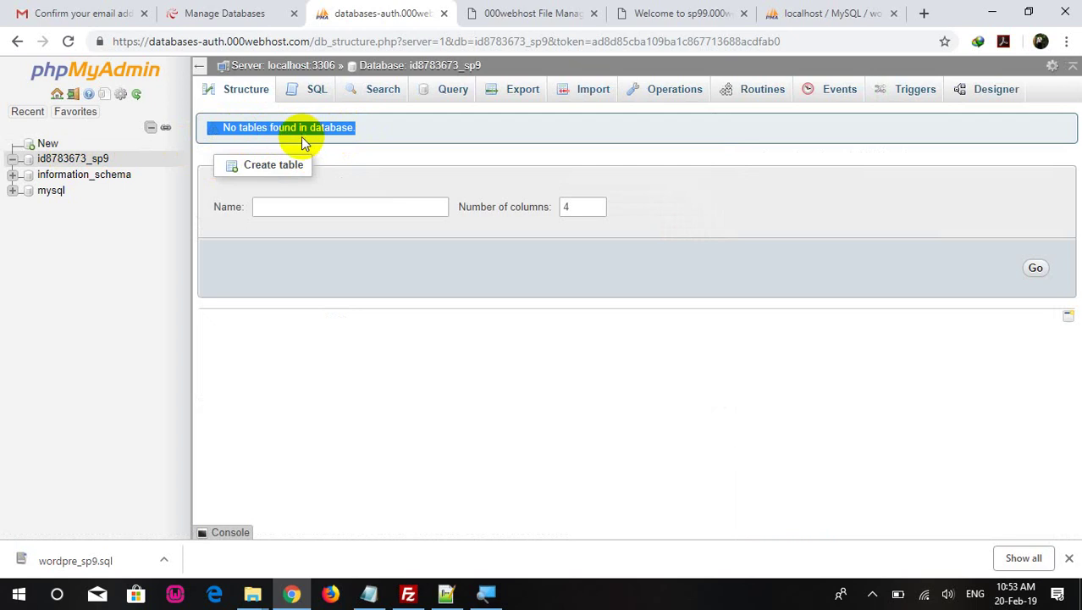
left_click(310, 95)
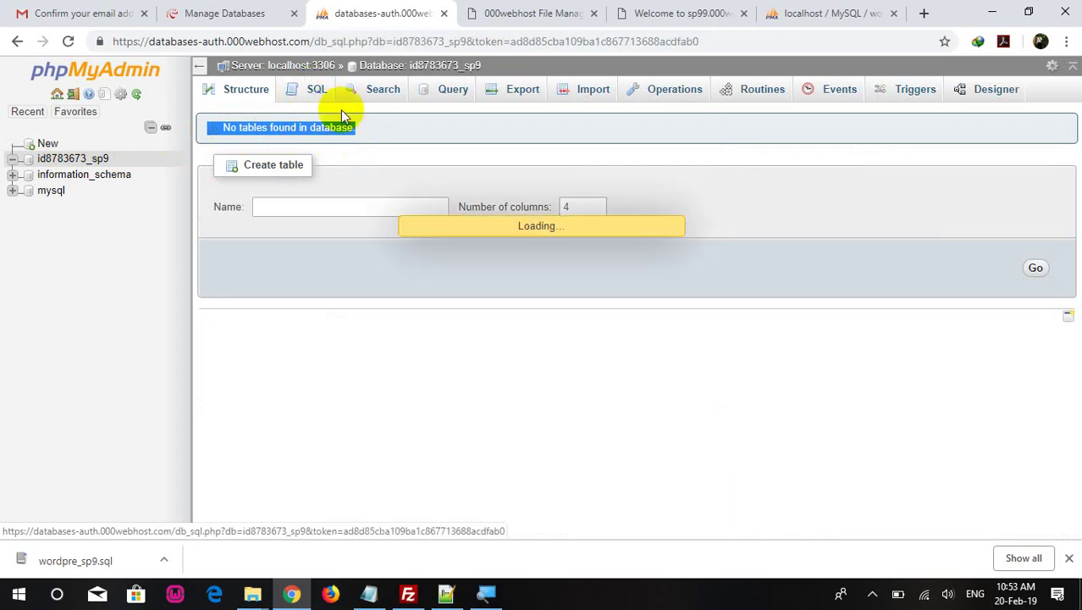
left_click(447, 596)
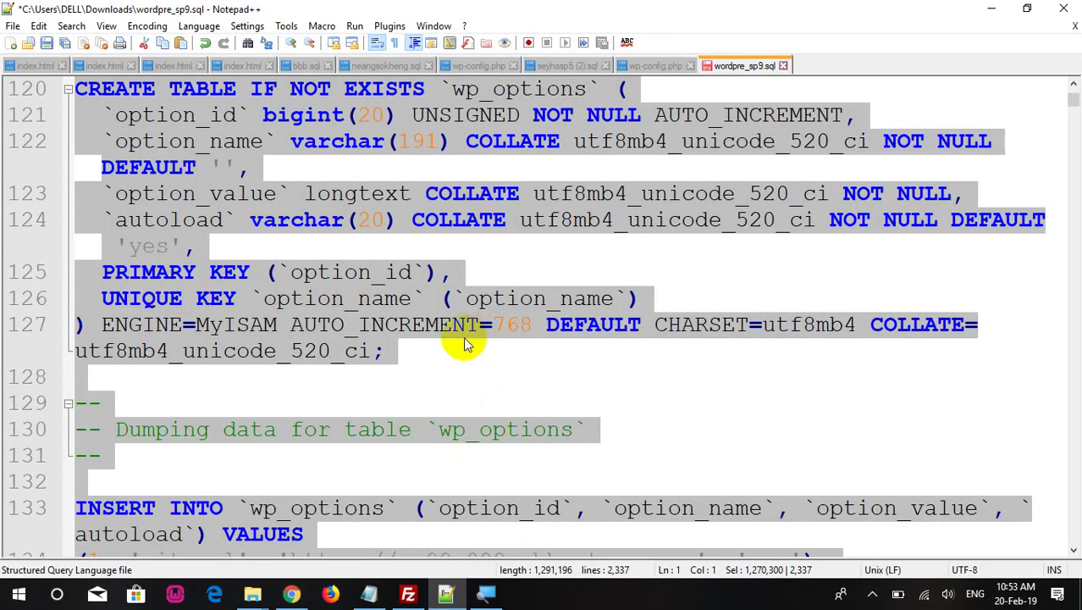
left_click(442, 596)
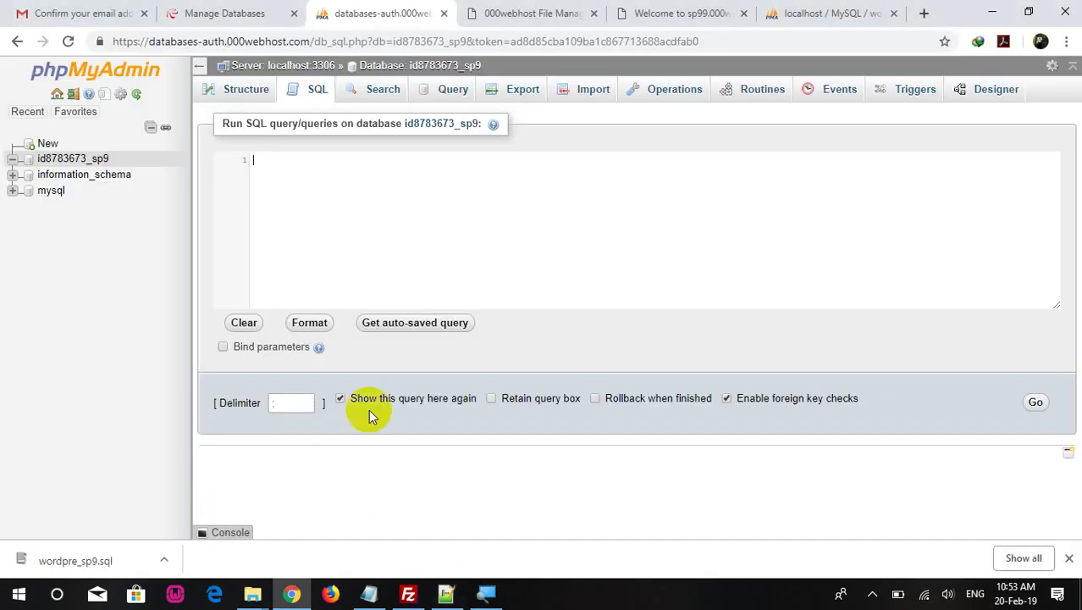
left_click(310, 218)
key("ctrl+v")
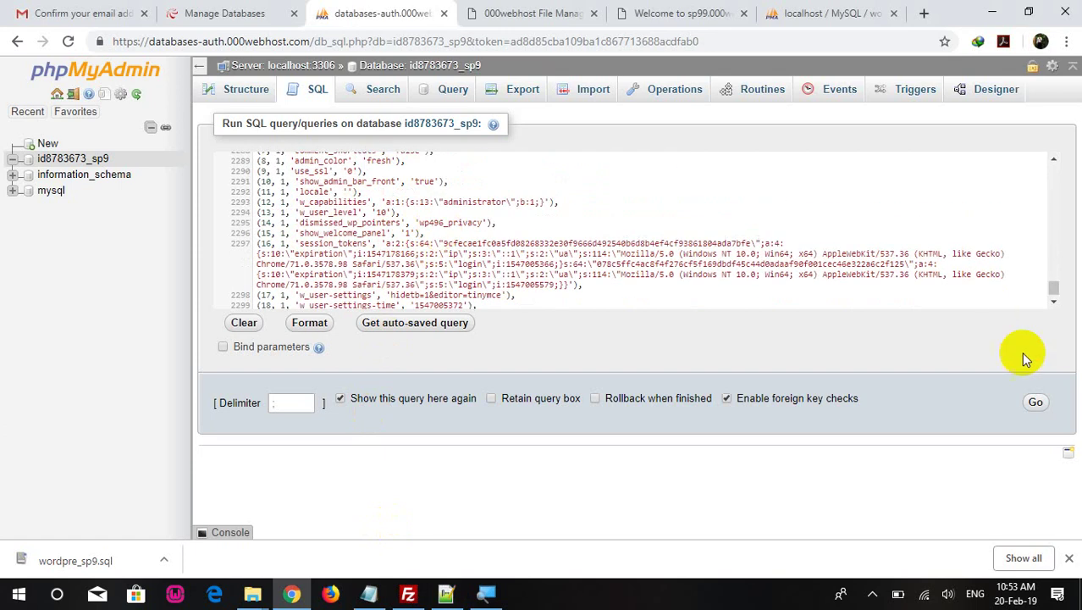
left_click(1035, 401)
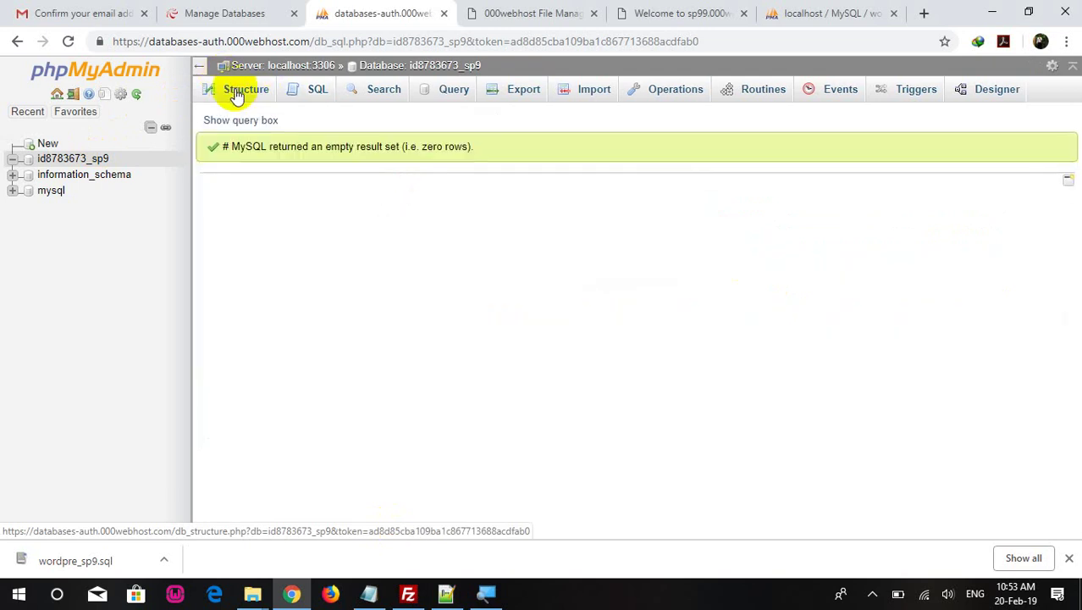
left_click(237, 93)
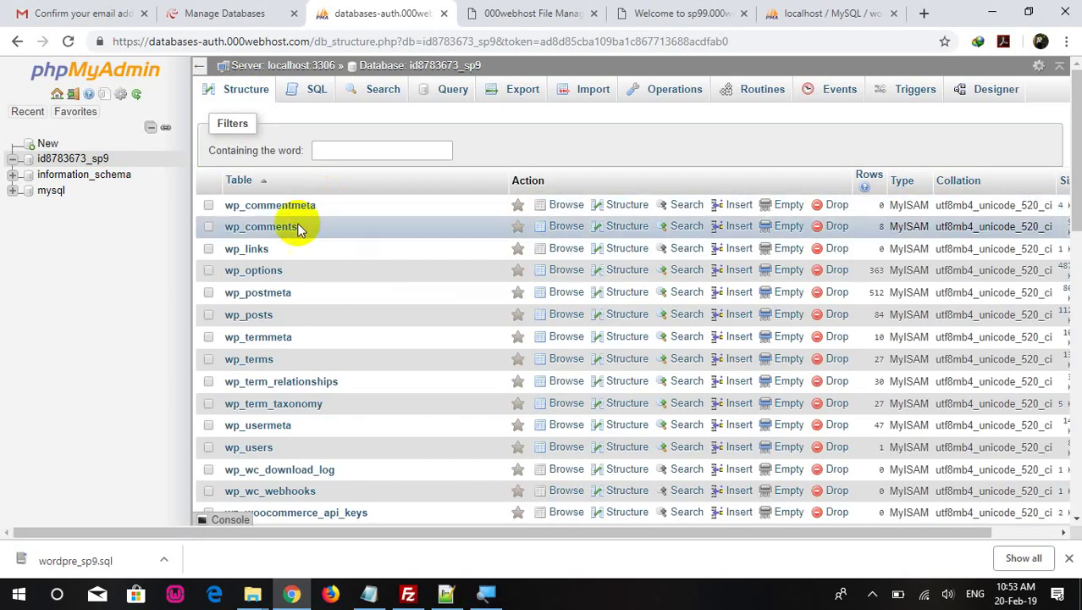
- Open the local wordpre_sp9 table list to compare its table count
scroll(297, 223, "down", 5)
scroll(290, 242, "down", 5)
scroll(307, 246, "down", 1)
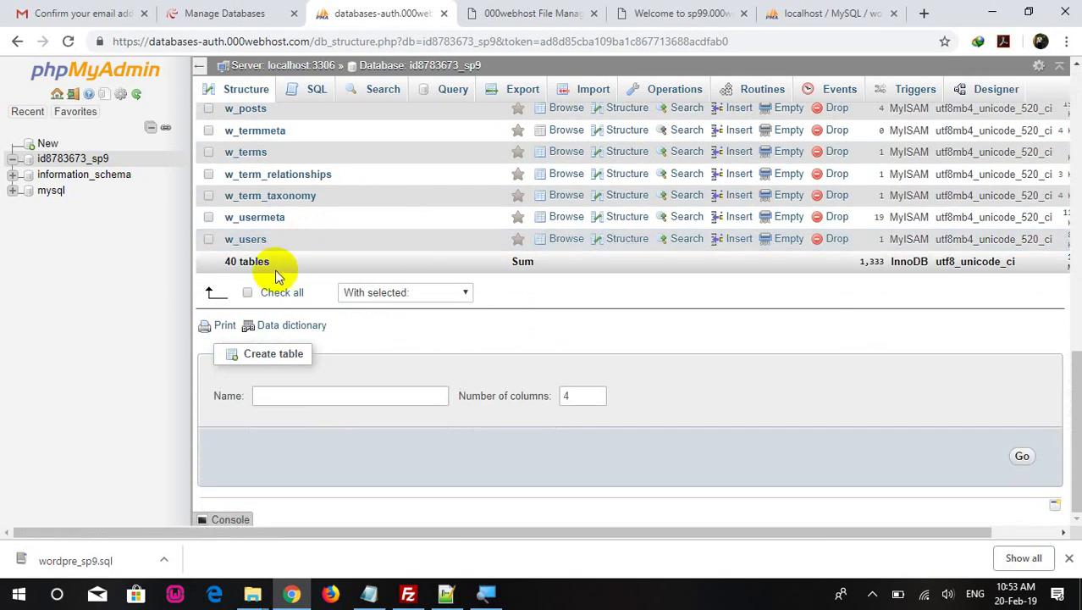
left_click(807, 8)
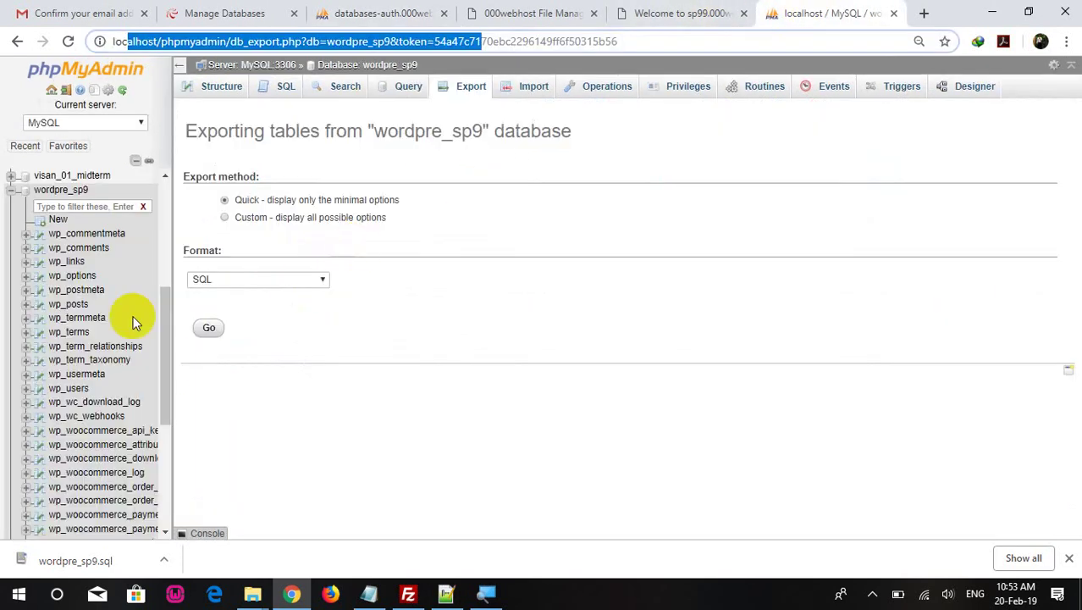
left_click(62, 194)
left_click_drag(168, 41, 113, 40)
scroll(408, 285, "down", 8)
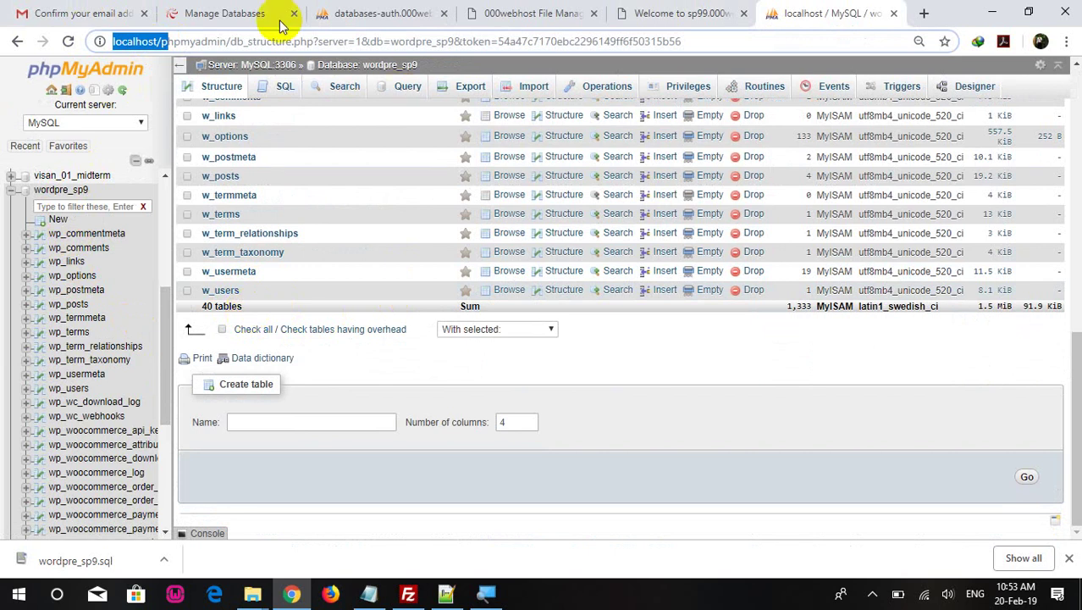
- Confirm the hosted database lists 40 tables totalling 1,333 rows, then close the local tab
left_click(337, 13)
scroll(298, 182, "up", 2)
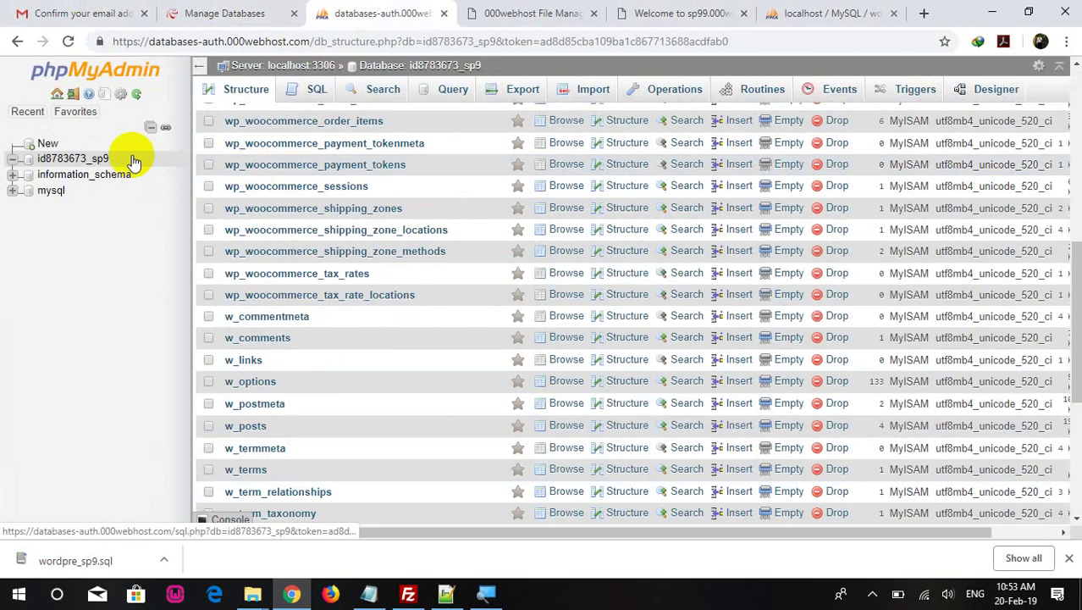
left_click_drag(165, 41, 309, 41)
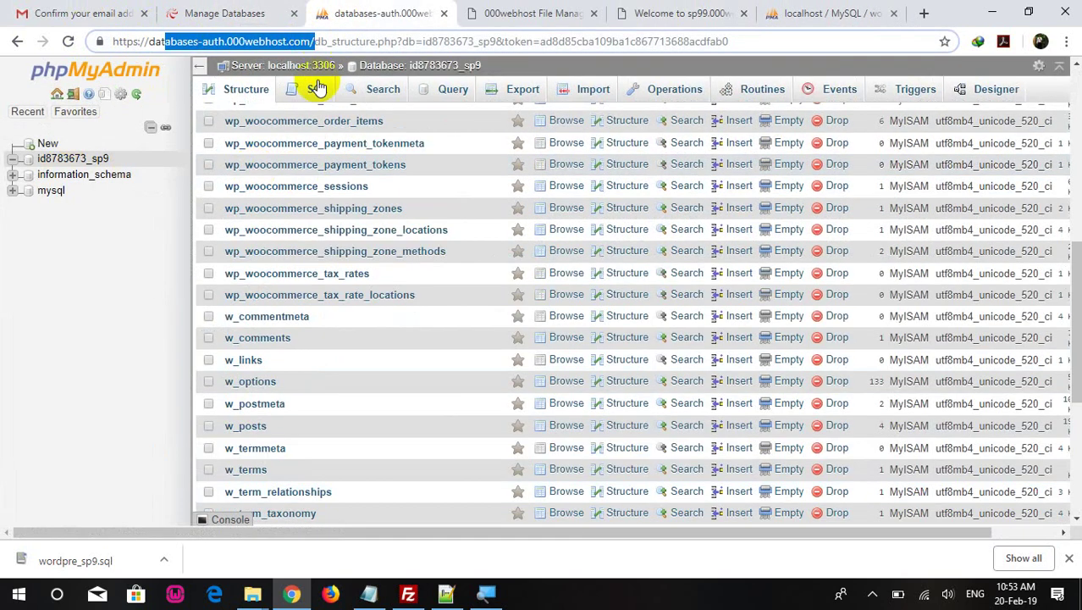
scroll(369, 297, "down", 1)
scroll(369, 297, "down", 3)
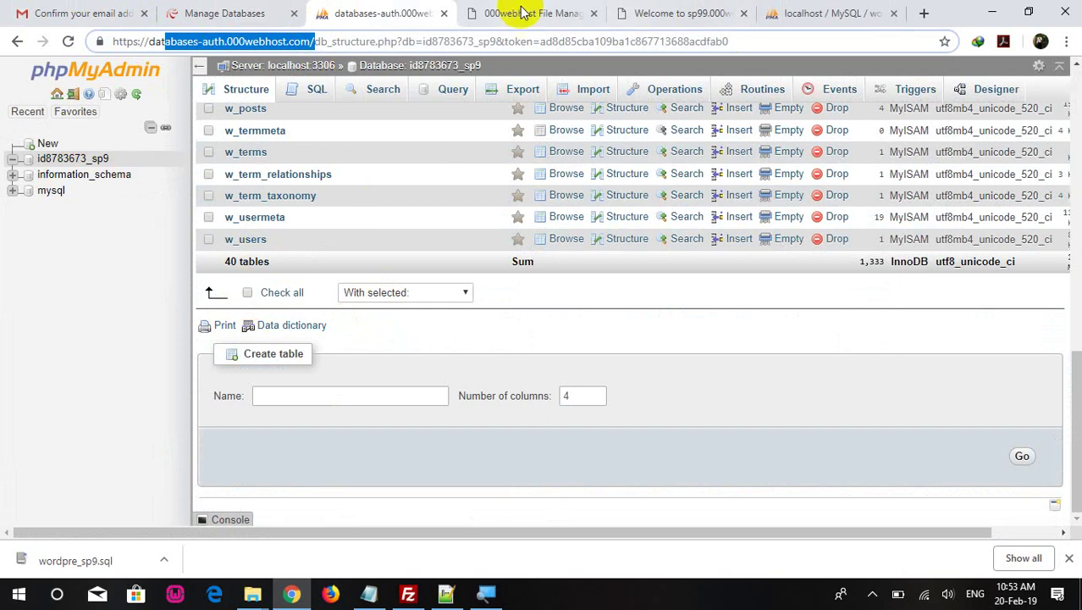
left_click(896, 15)
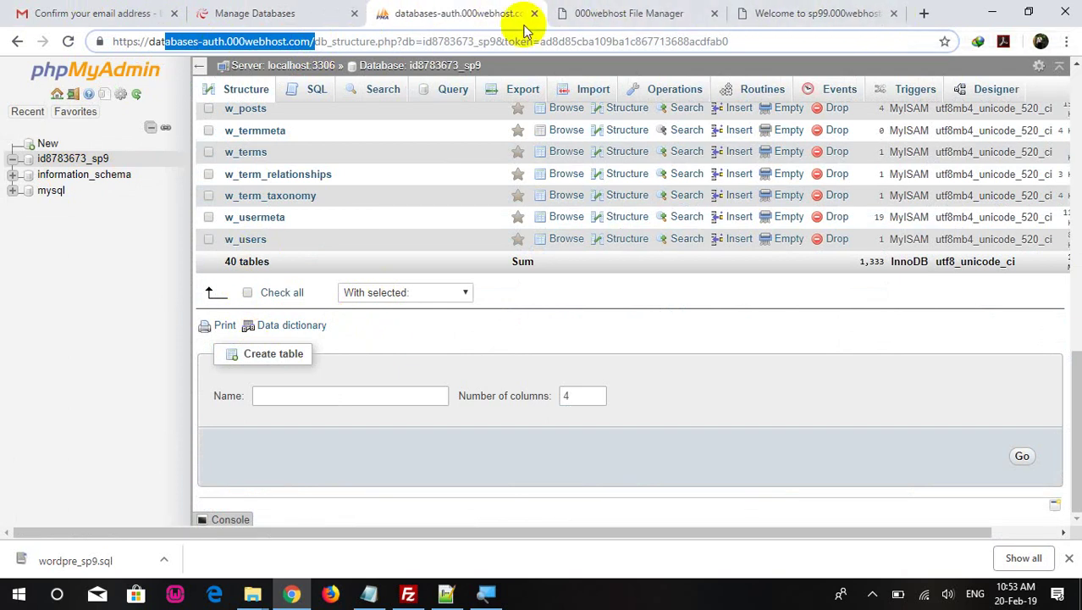
- Close the hosted phpMyAdmin and welcome tabs, then delete SP9.zip from public_html
left_click(535, 14)
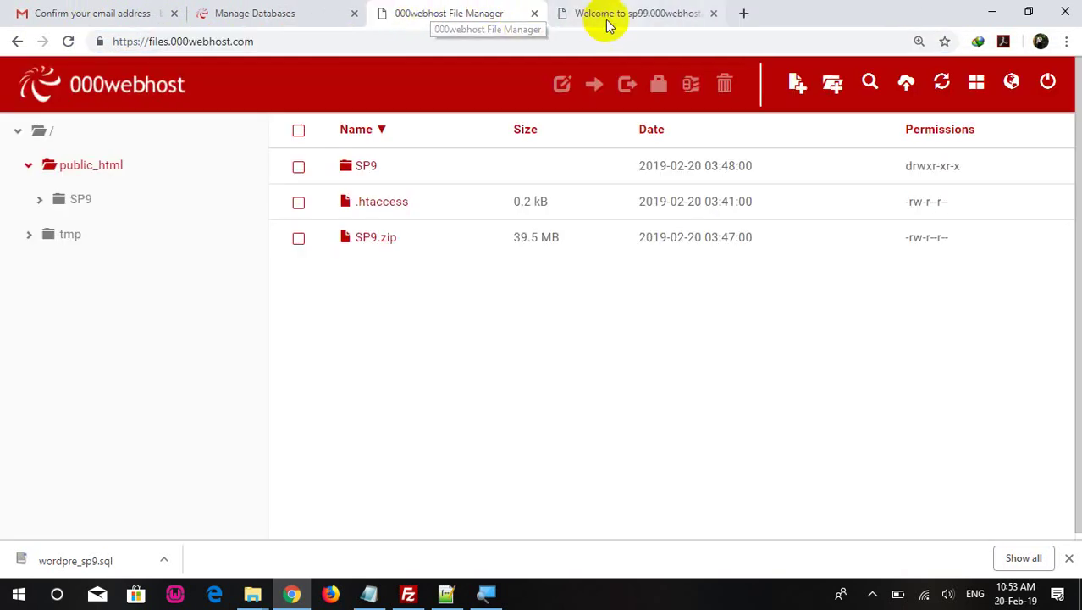
left_click(592, 19)
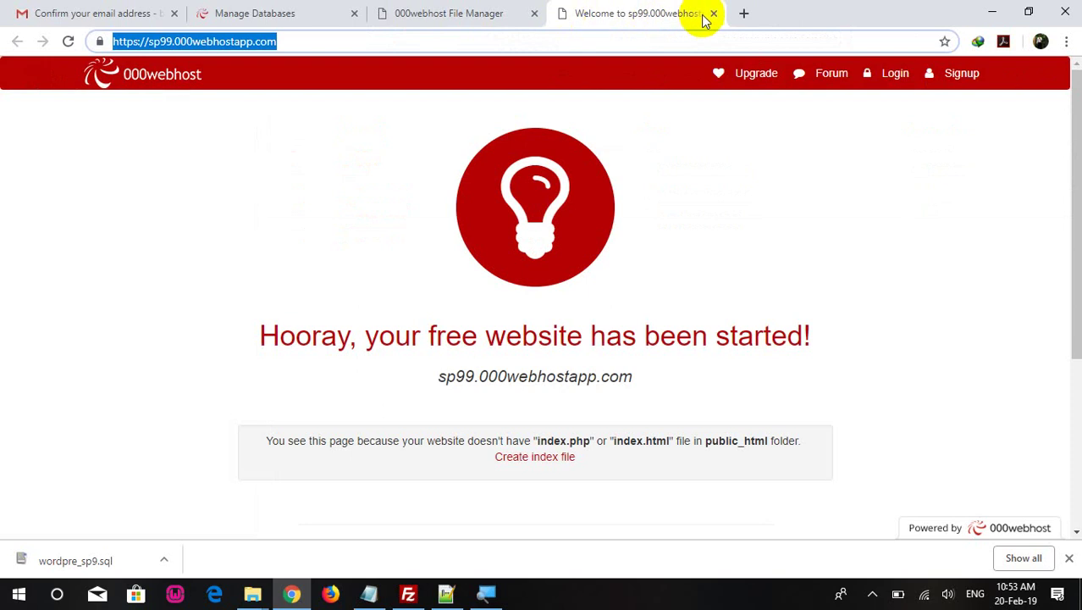
middle_click(559, 17)
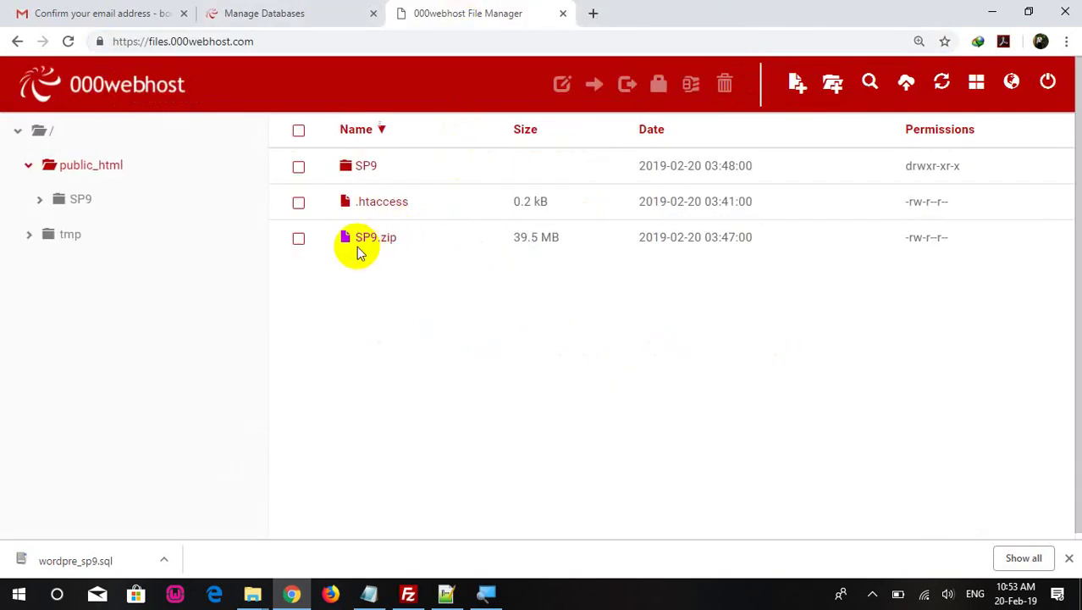
left_click(296, 240)
left_click(723, 84)
left_click(747, 216)
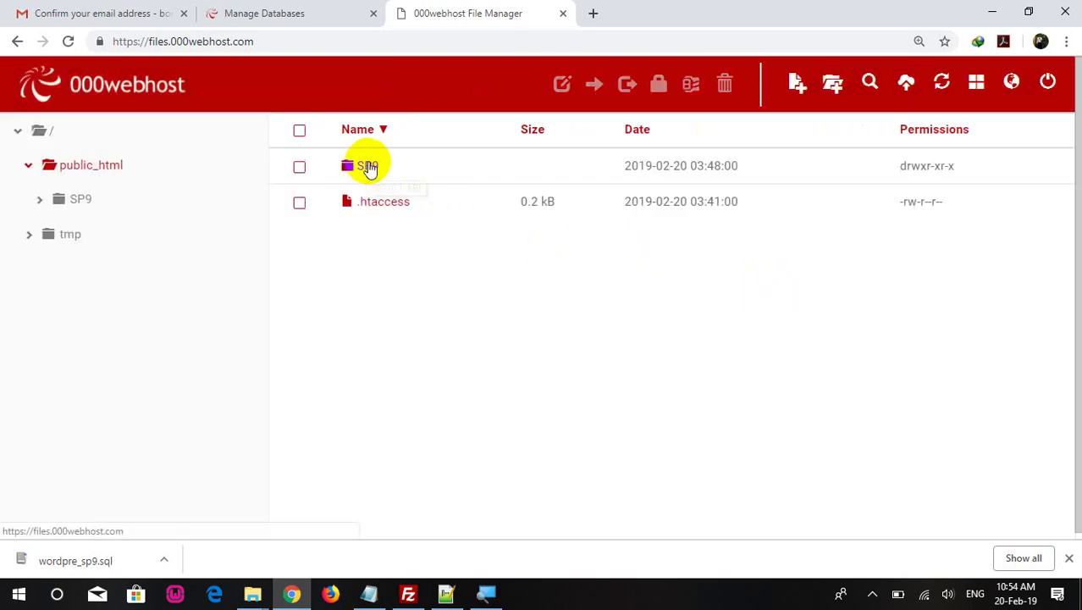
- Compare the SP9 folder with the local www folder in File Explorer
left_click(365, 170)
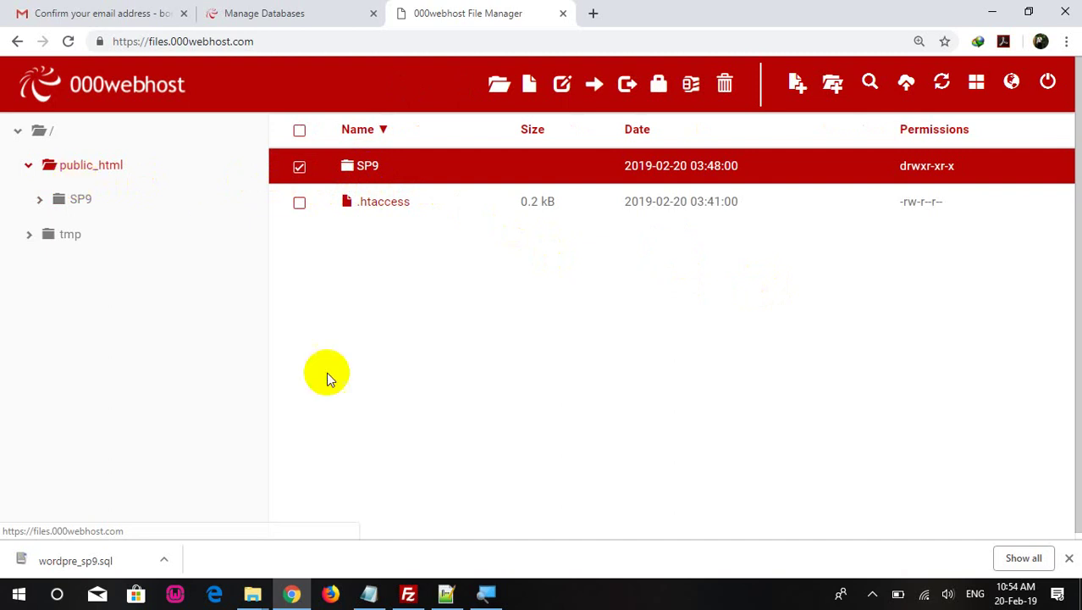
left_click(252, 593)
left_click(238, 539)
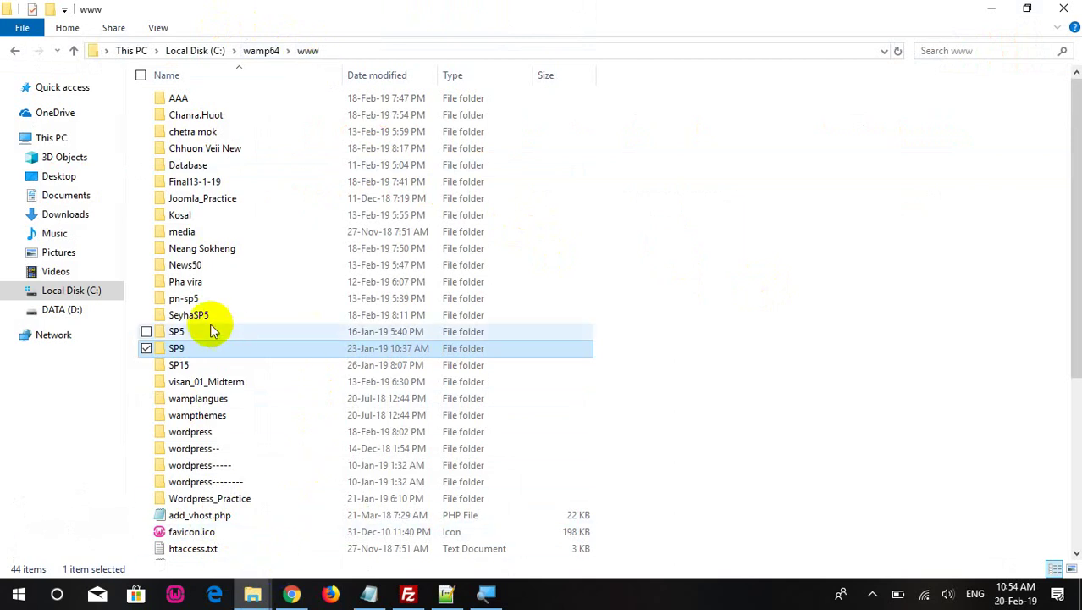
mouse_move(176, 348)
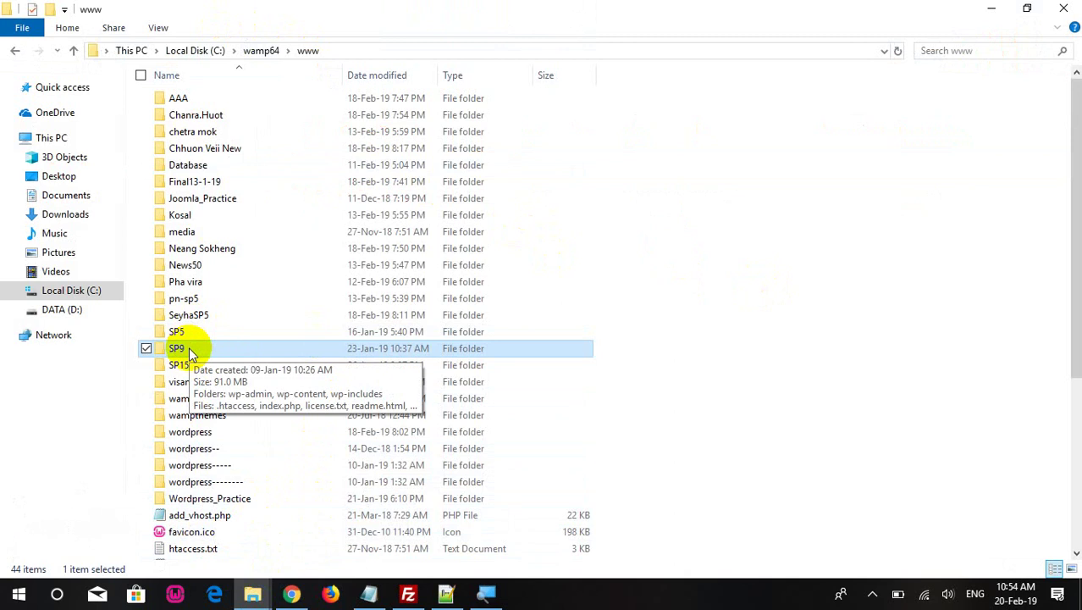
left_click(252, 595)
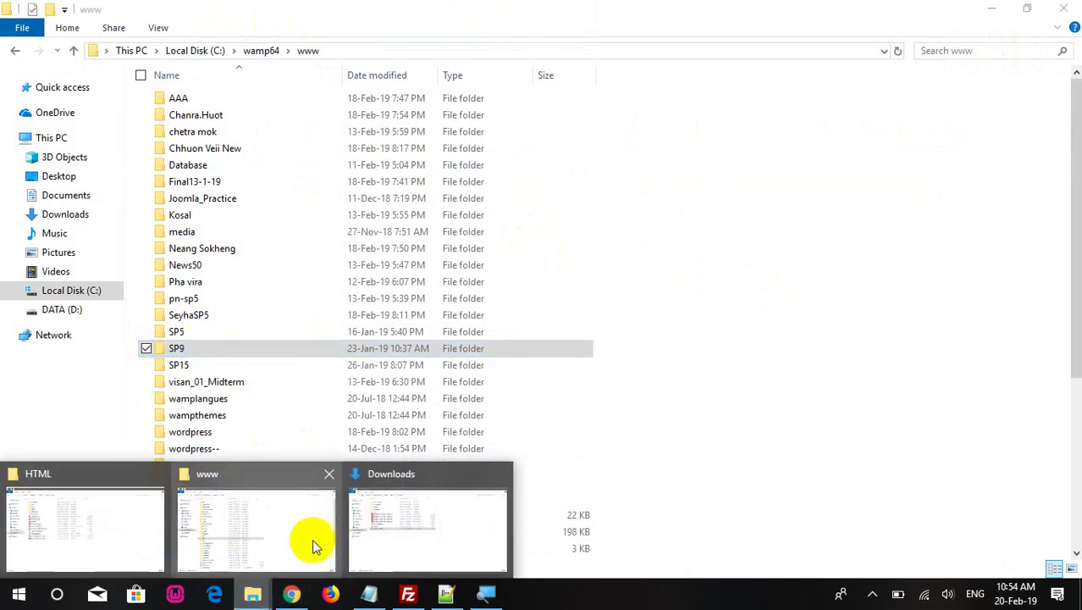
left_click(292, 595)
- Open public_html/SP9/SP9 to see the WordPress files, then return to Manage Databases
left_click(378, 177)
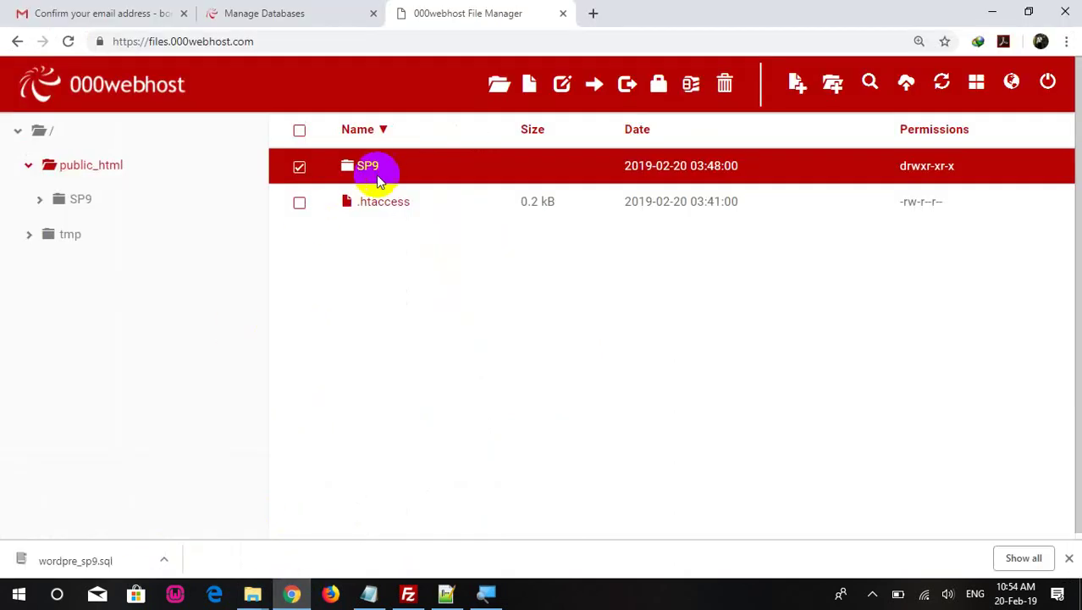
double_click(382, 170)
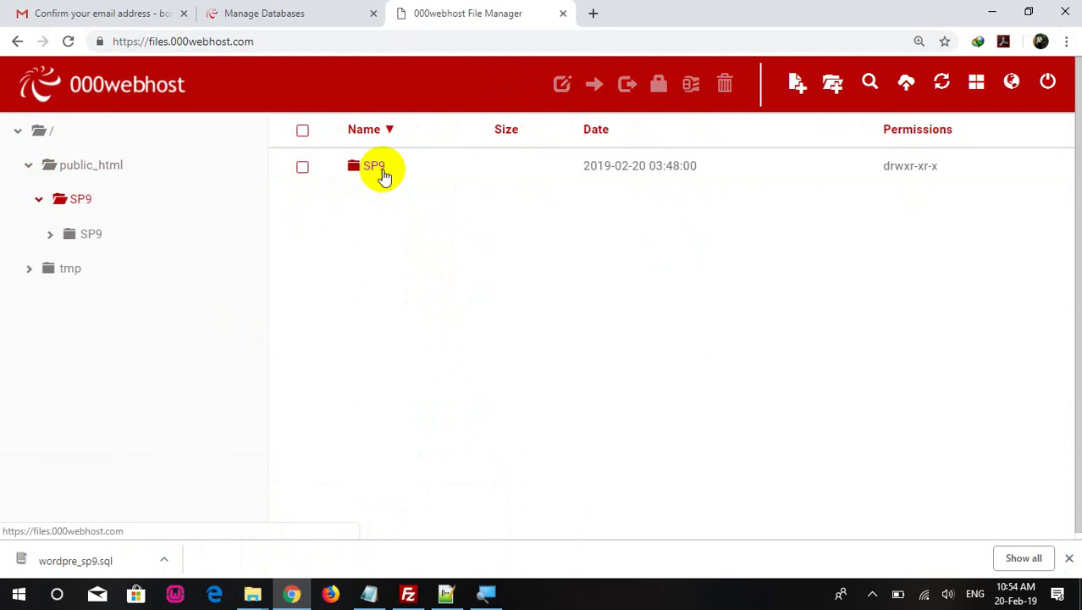
double_click(381, 169)
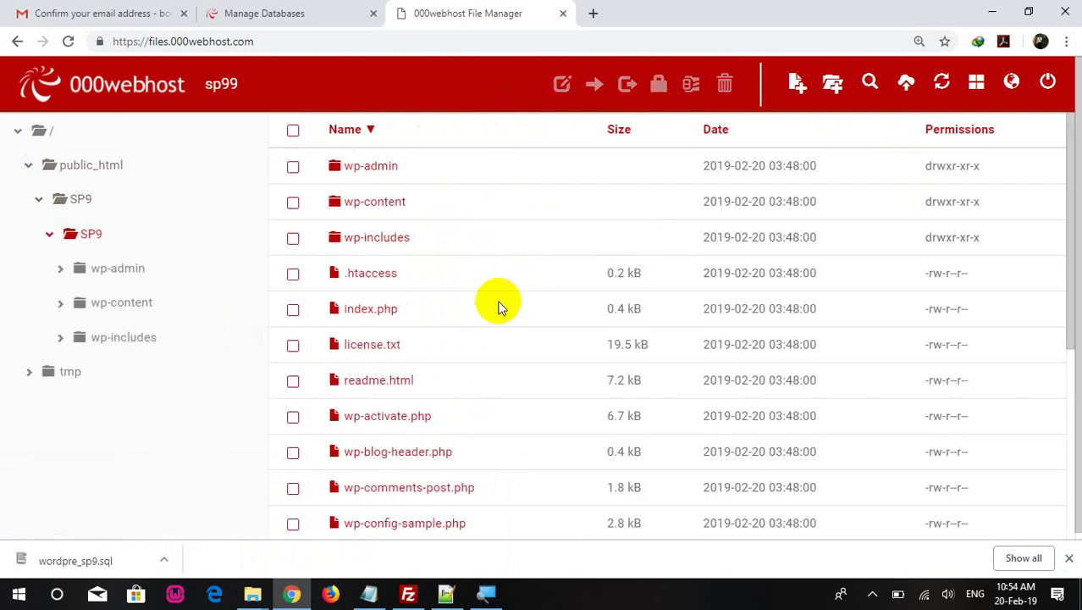
left_click(244, 12)
scroll(262, 246, "up", 2)
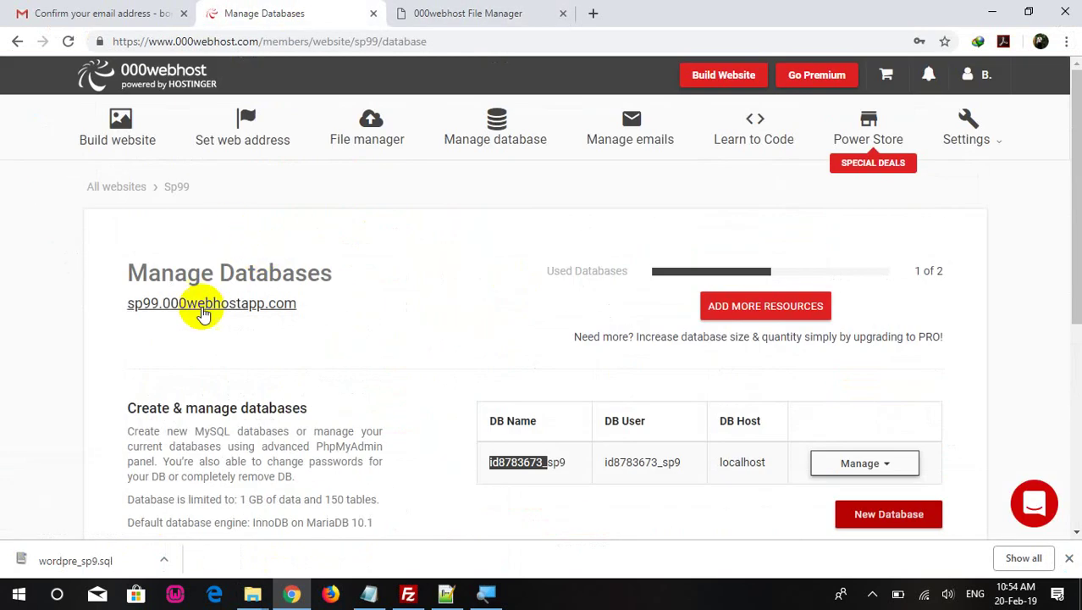
- Open sp99.000webhostapp.com in a new tab and return to the File Manager
left_click(204, 312)
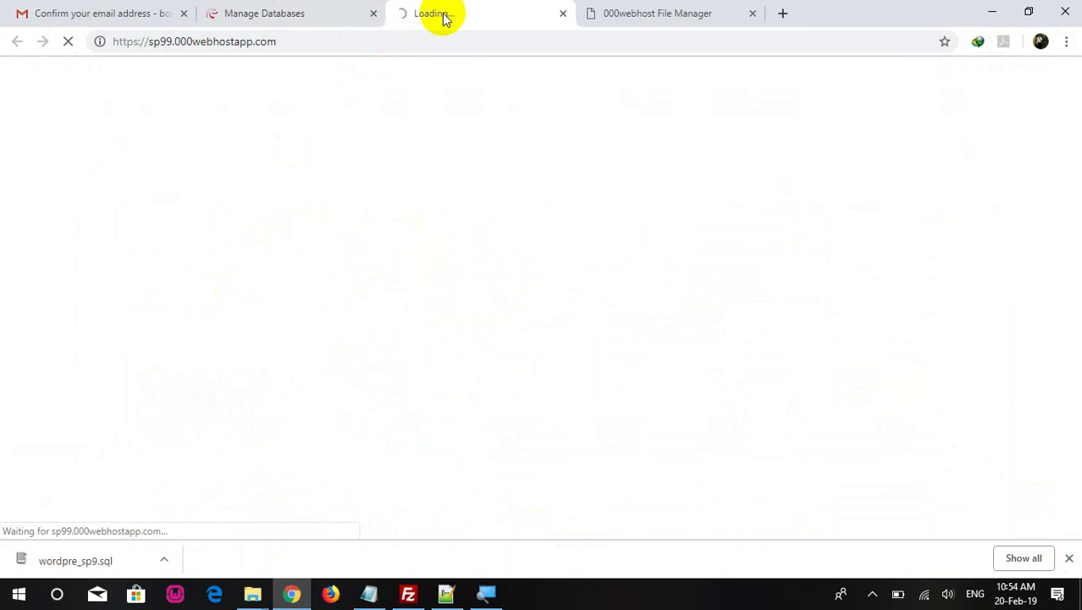
left_click(312, 12)
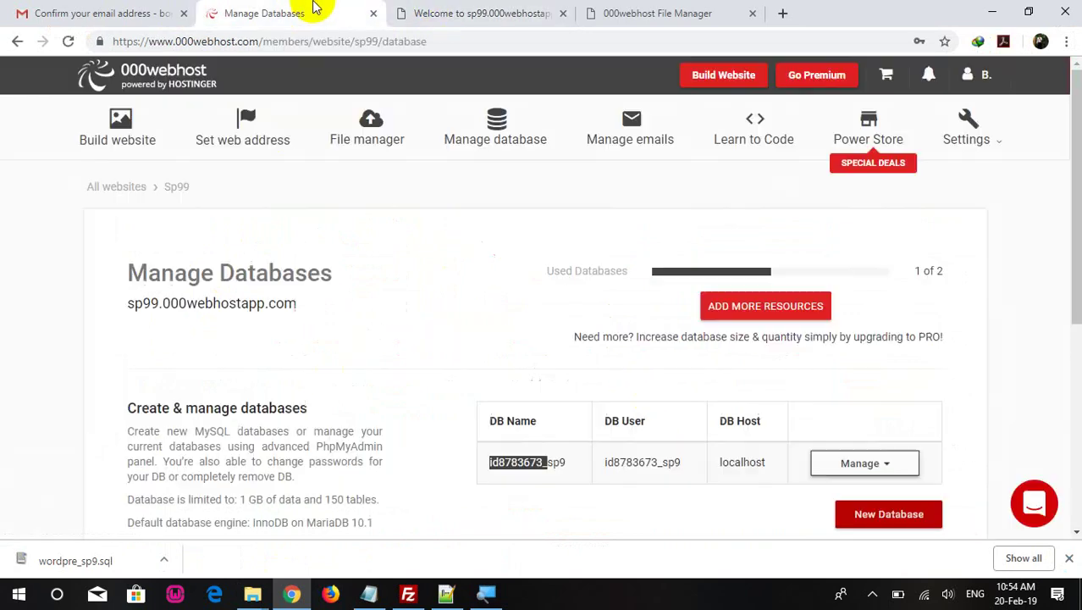
left_click(519, 12)
left_click(609, 12)
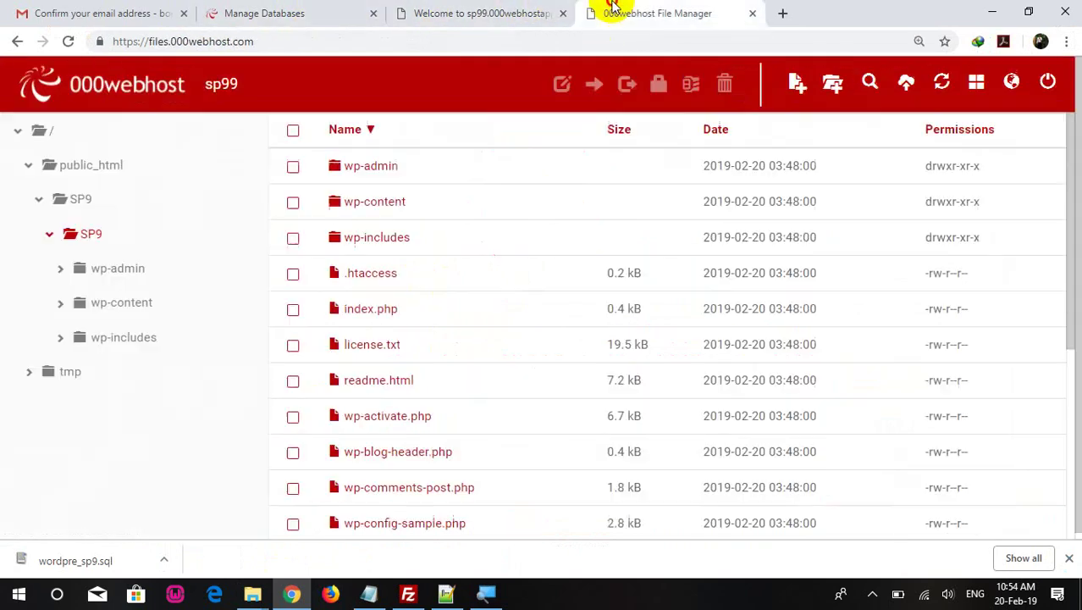
- Navigate from public_html into the nested SP9/SP9 folder listing wp-admin, wp-content and wp-includes
left_click(91, 166)
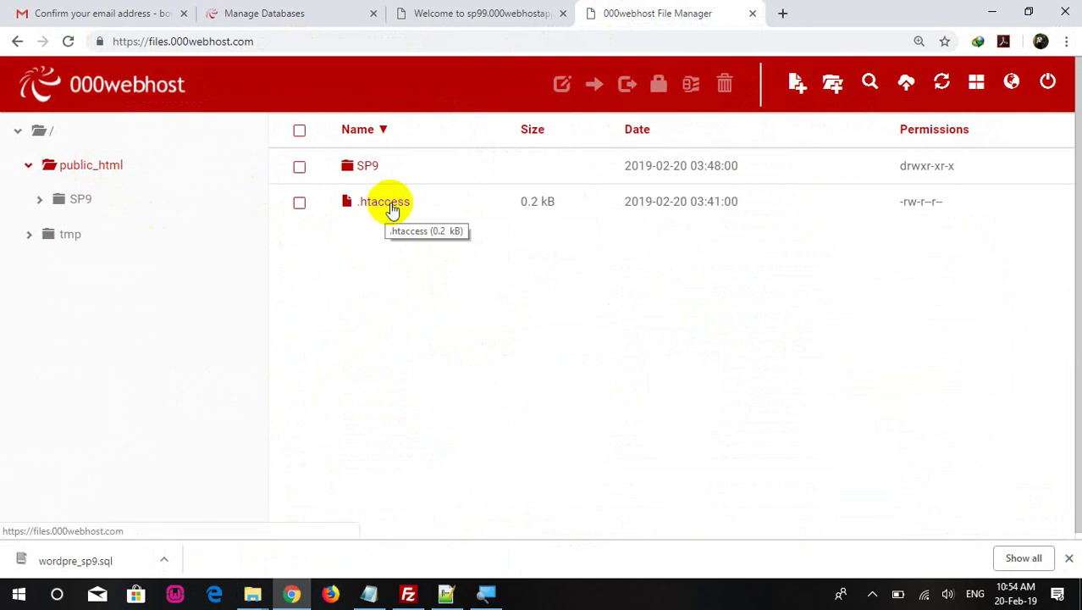
left_click(393, 208)
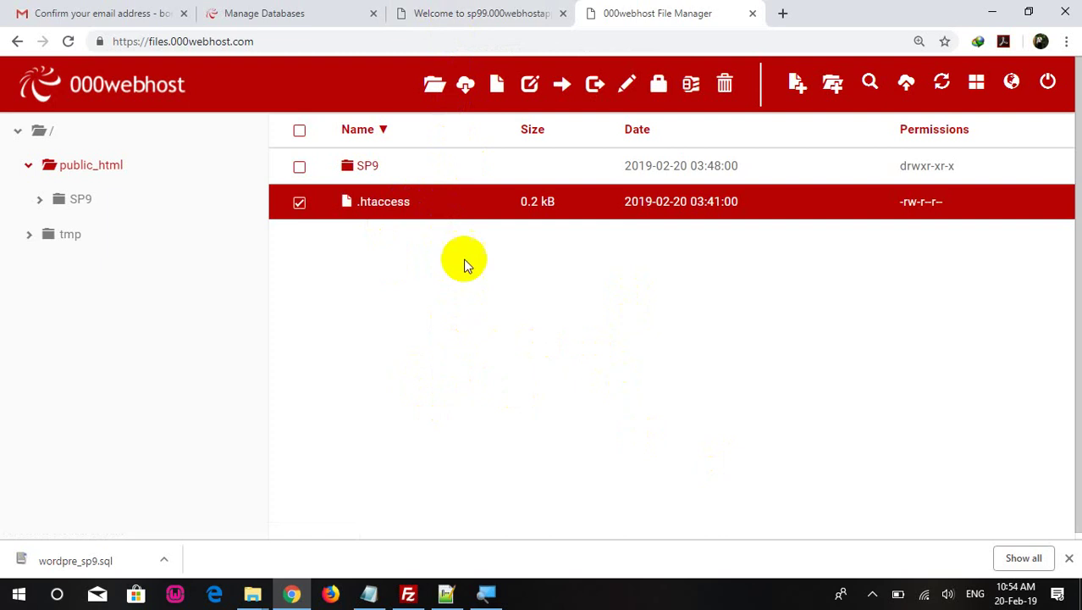
double_click(371, 169)
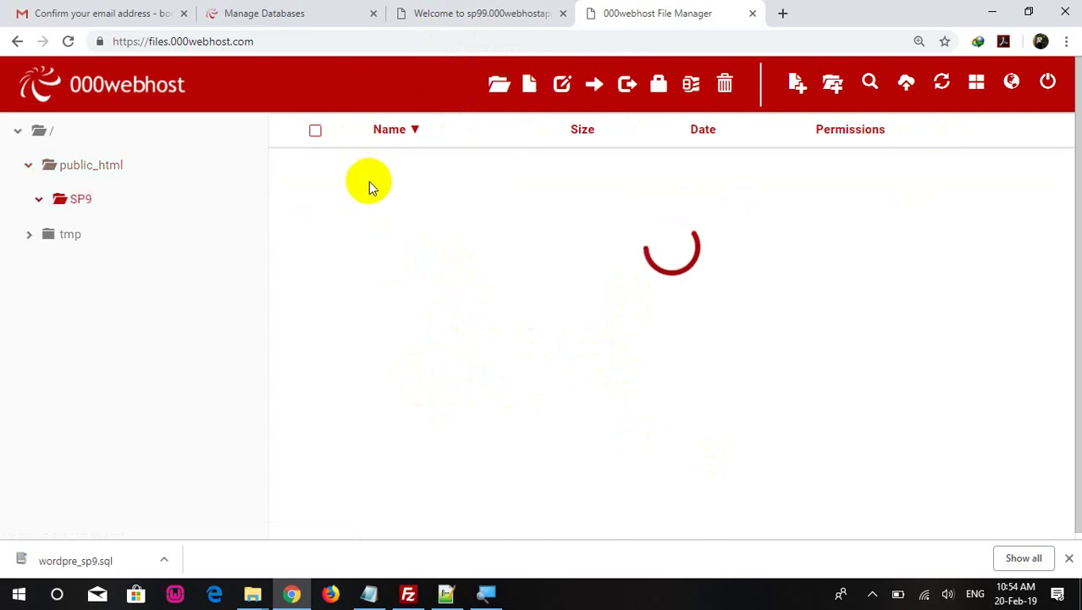
double_click(374, 178)
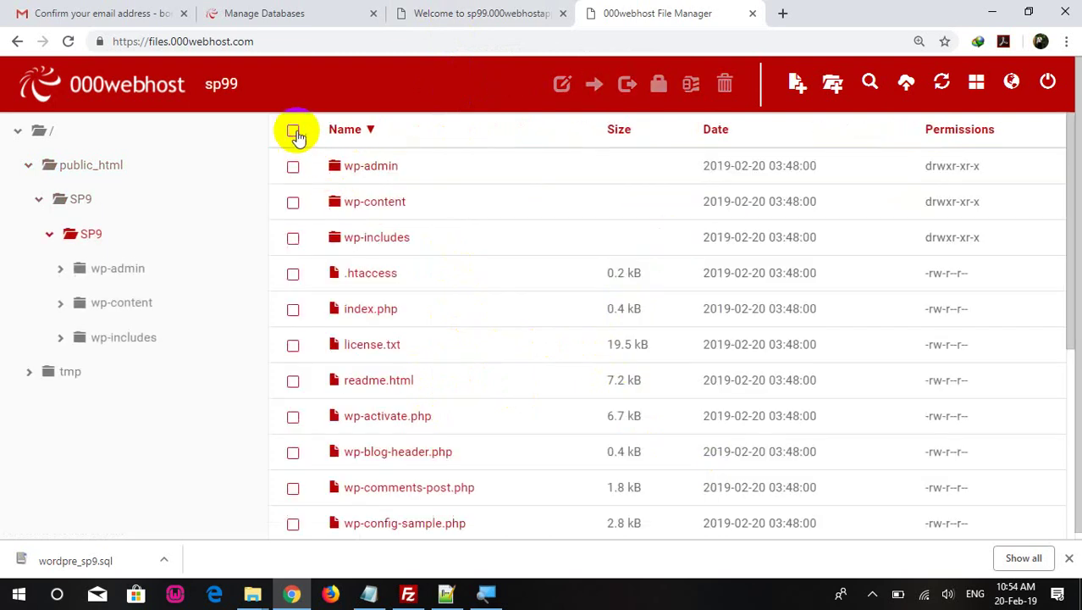
- Move all 21 WordPress items from SP9/SP9 into /public_html and view the result
left_click(292, 130)
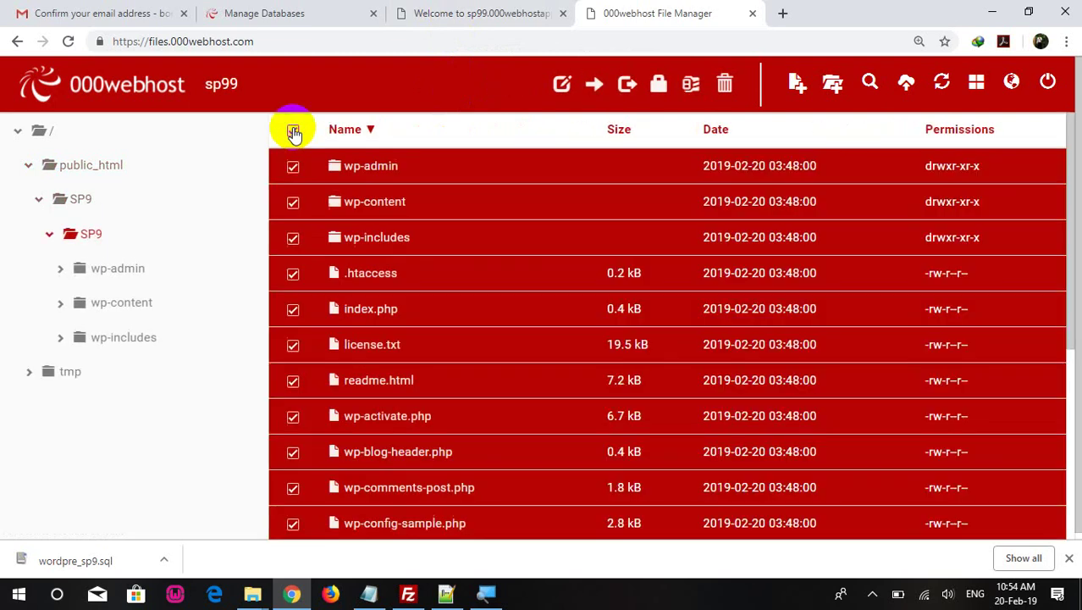
left_click(595, 83)
left_click(524, 203)
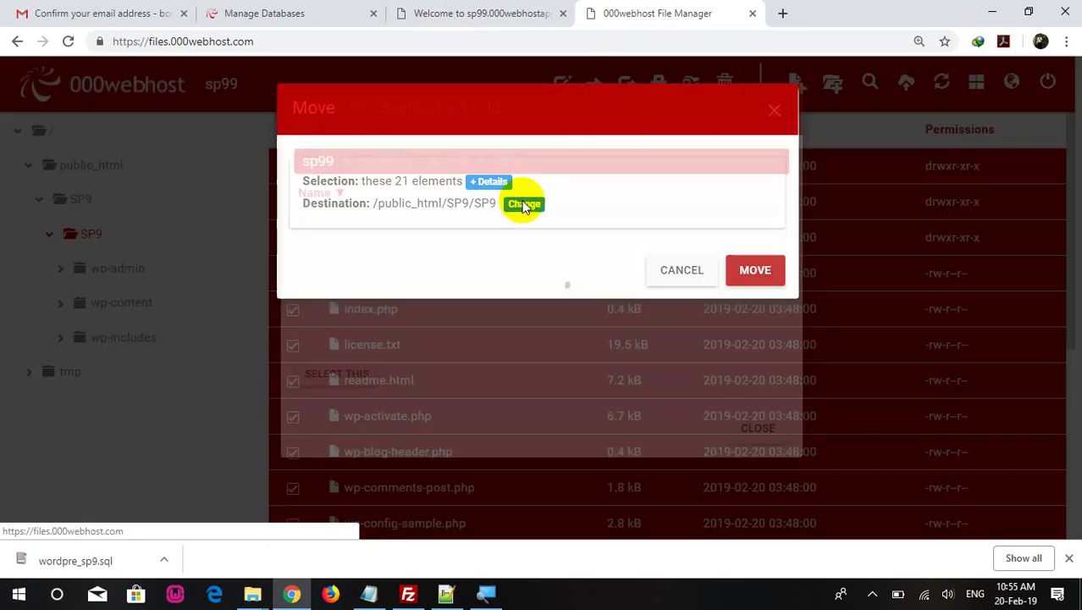
left_click(306, 161)
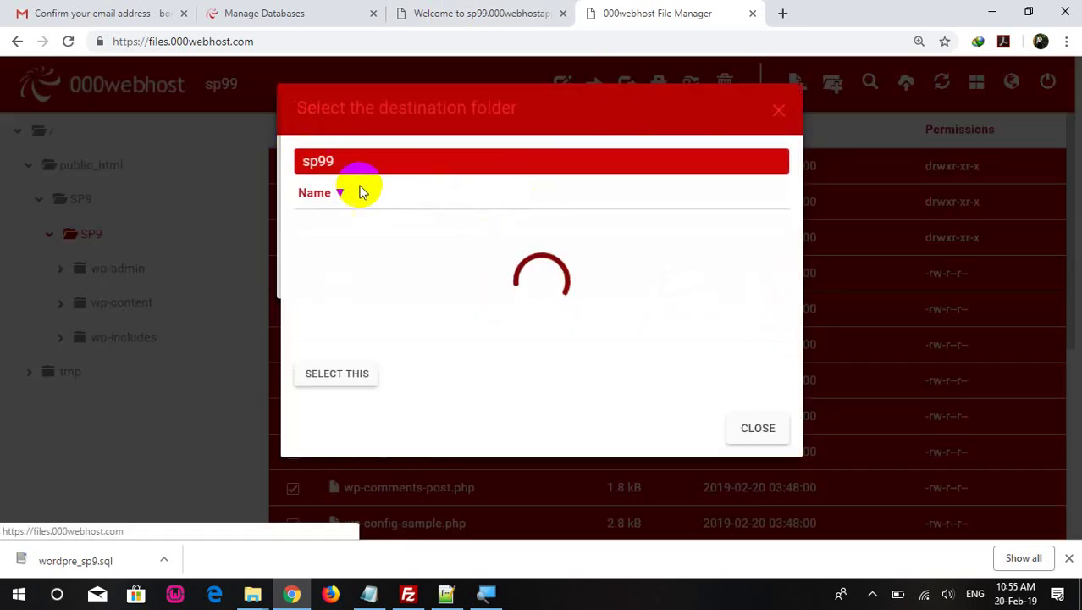
left_click(735, 226)
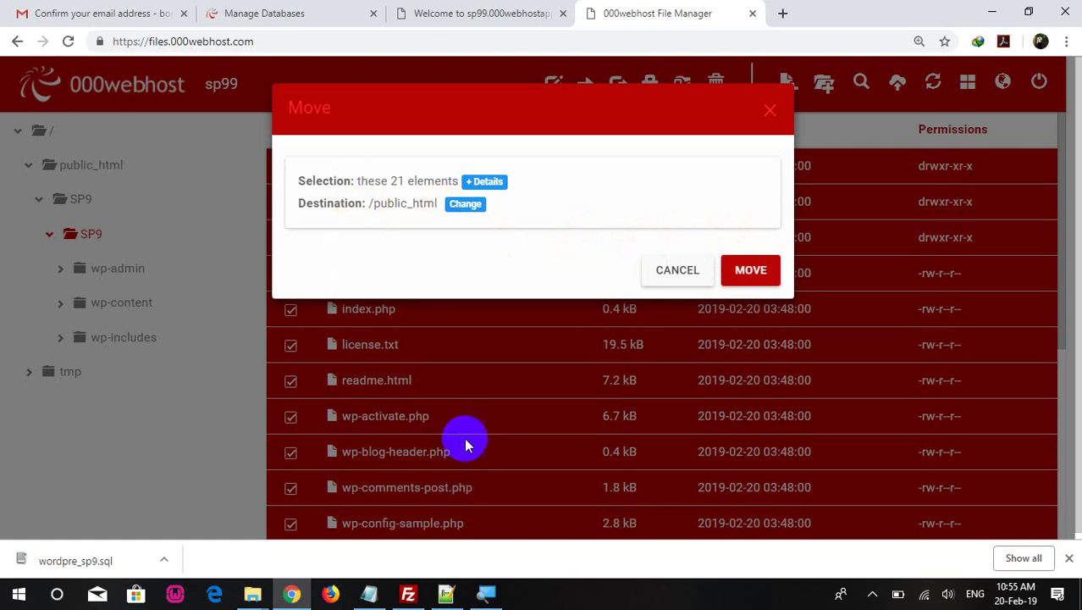
left_click(743, 273)
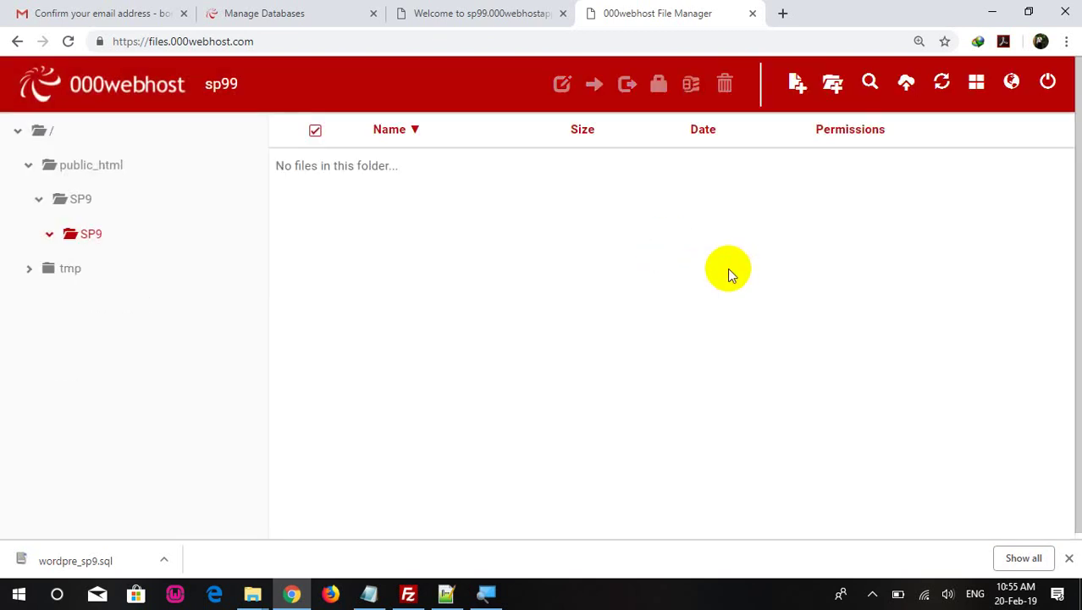
left_click(91, 165)
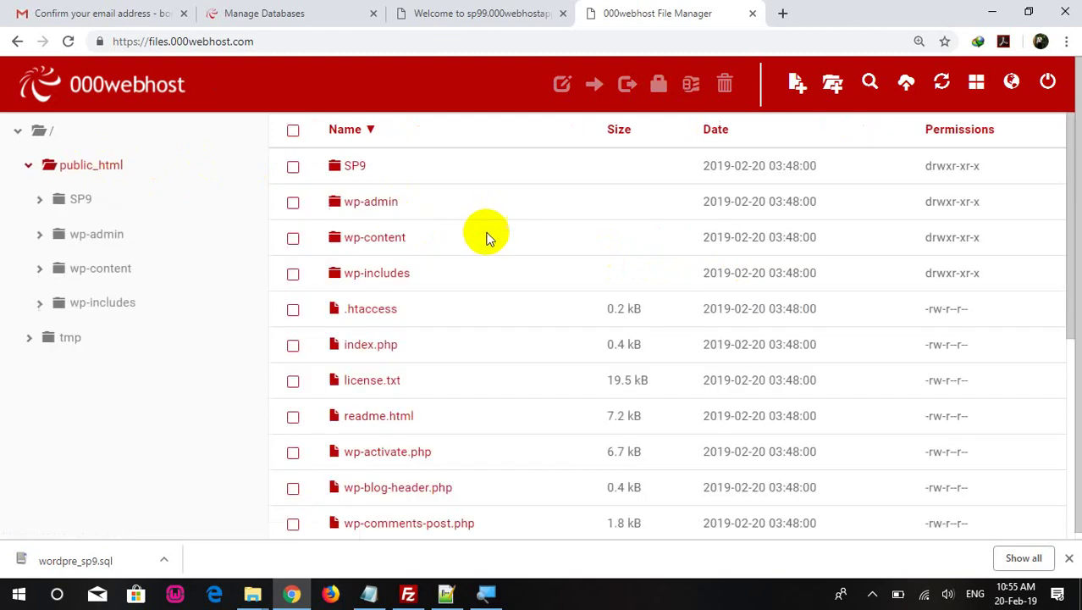
scroll(488, 263, "down", 5)
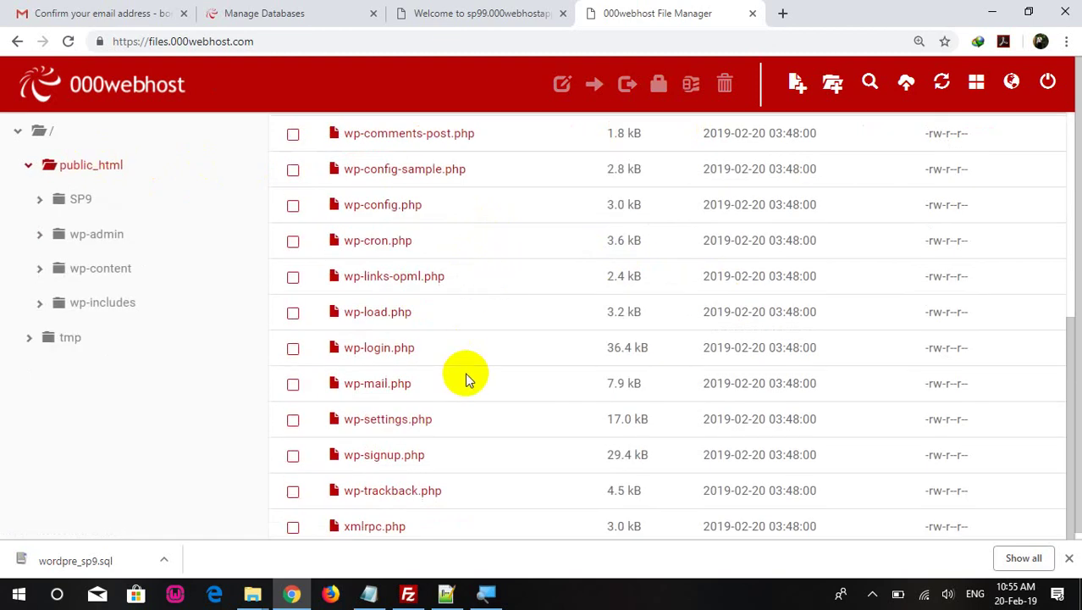
- Check the site's Hooray page about needing index.php, then recheck public_html in the File Manager
left_click(511, 12)
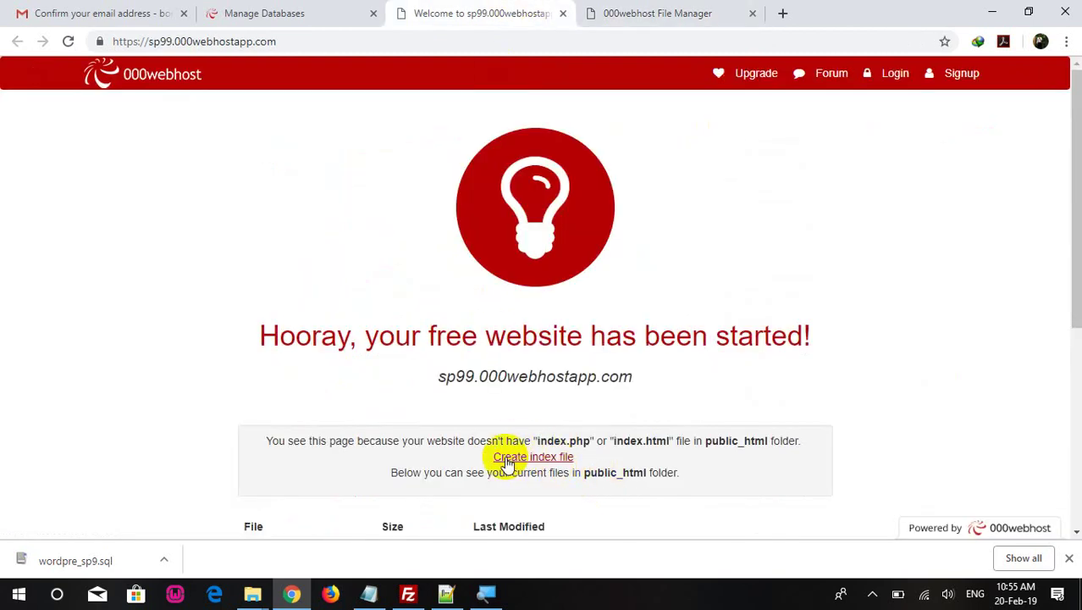
left_click_drag(590, 441, 532, 442)
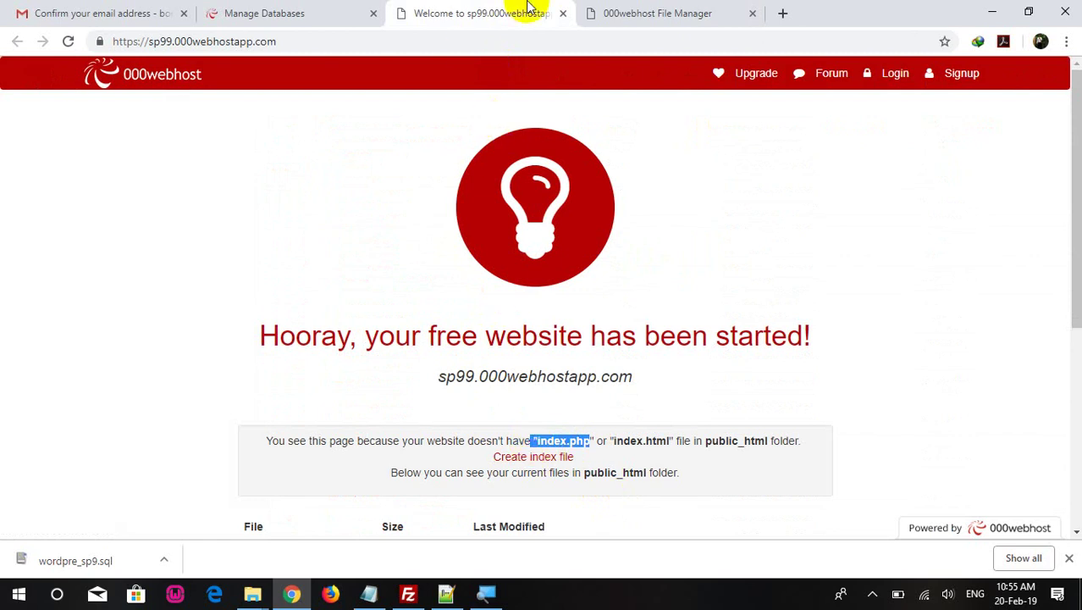
left_click(612, 13)
scroll(423, 408, "down", 1)
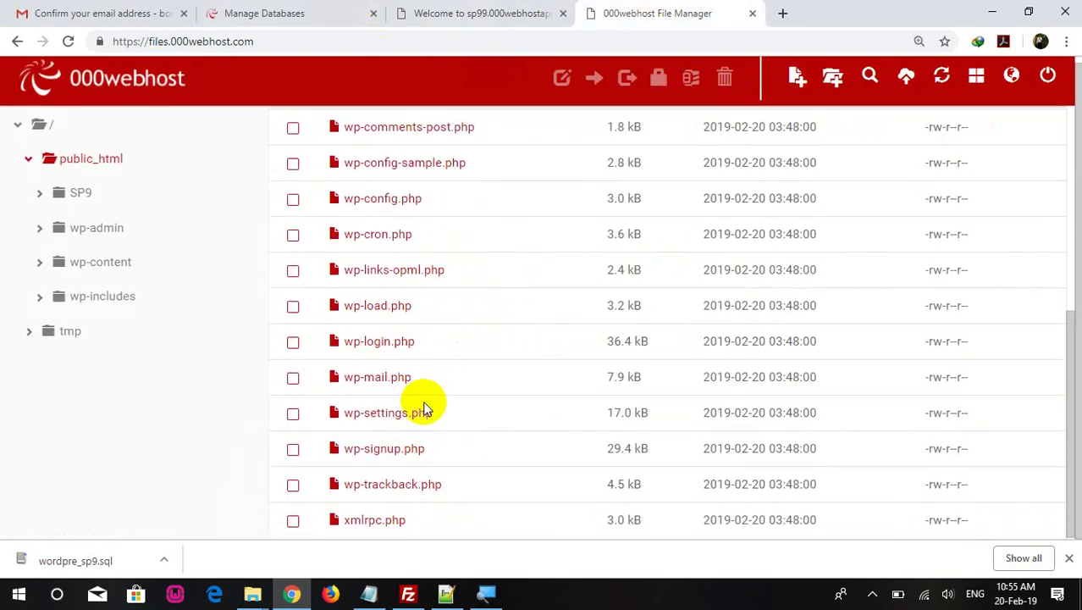
scroll(425, 405, "up", 2)
scroll(426, 405, "up", 1)
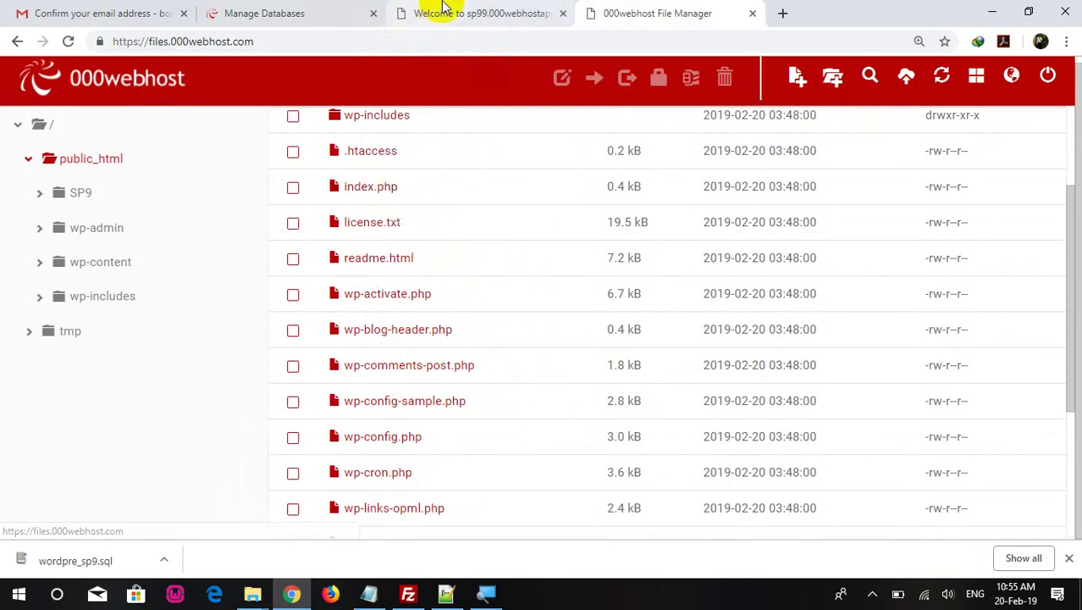
- Reload sp99.000webhostapp.com and highlight its 'Error establishing a database connection' message
left_click(415, 13)
left_click(323, 47)
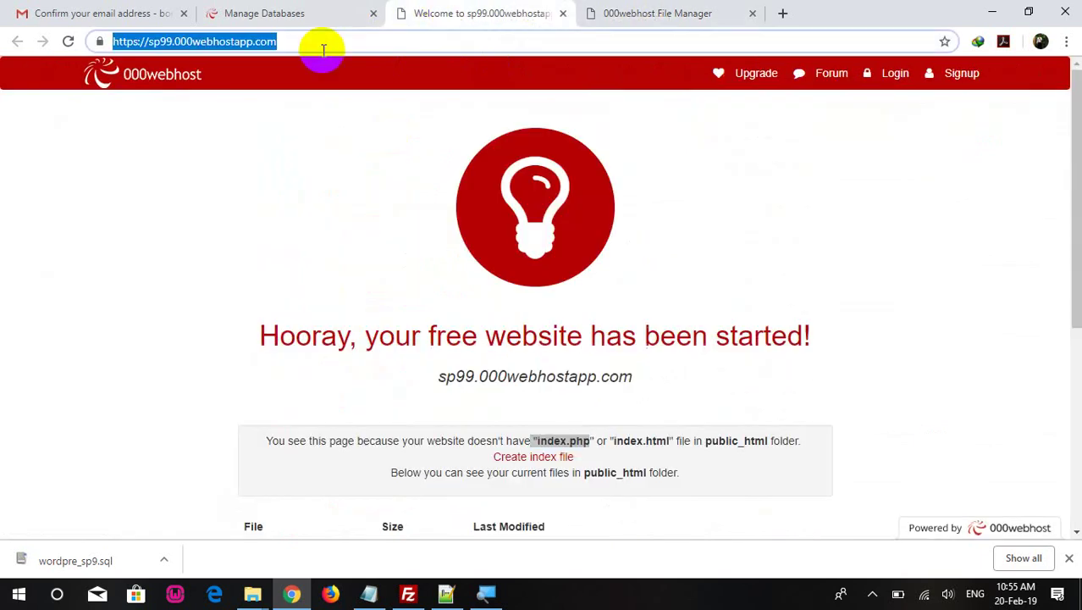
key("Return")
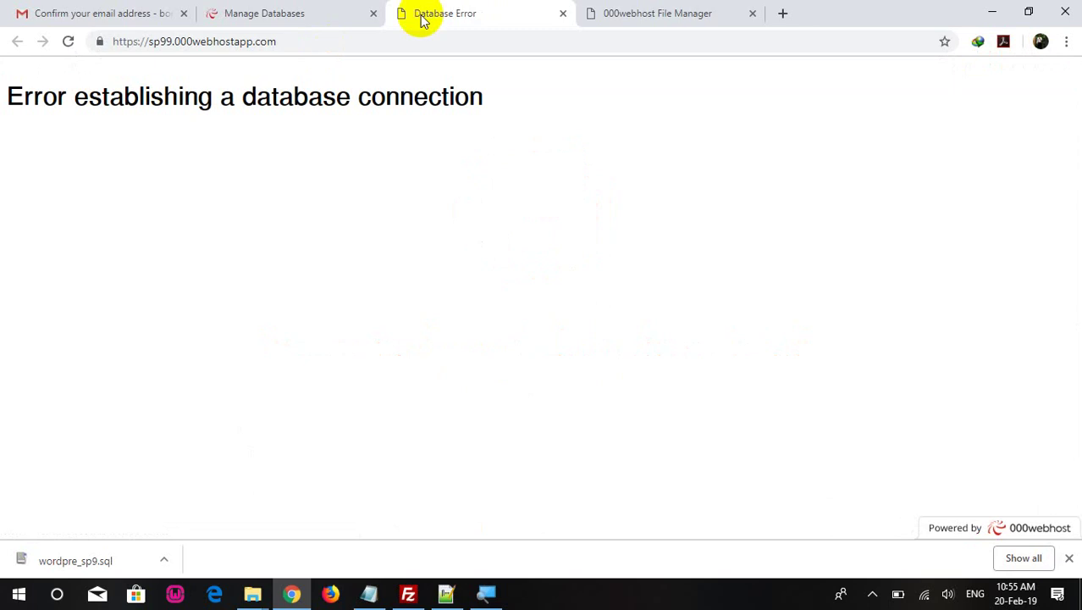
left_click_drag(522, 125, 12, 164)
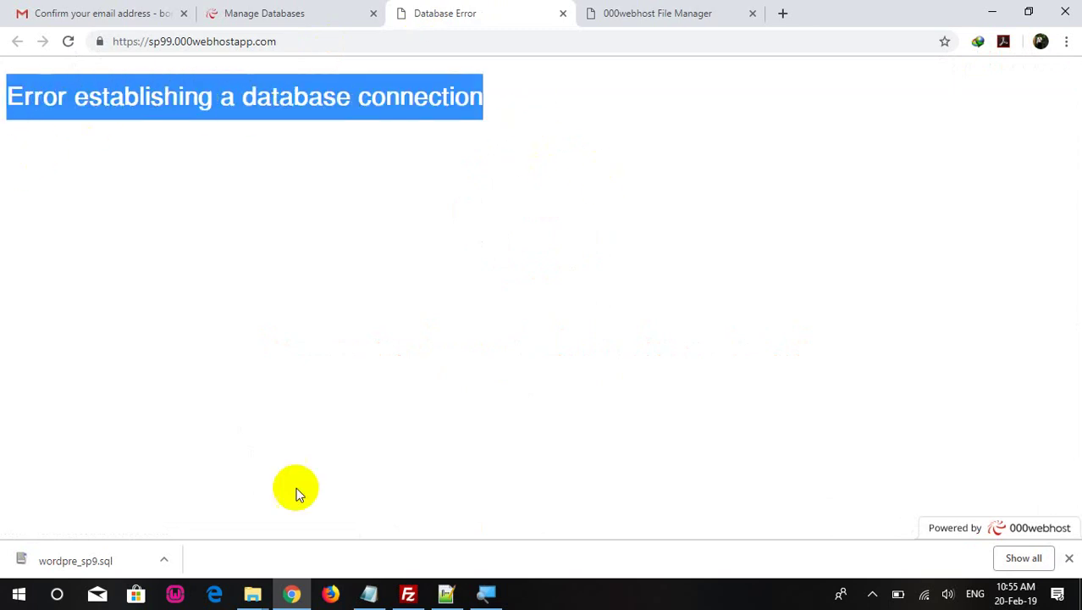
left_click(80, 227)
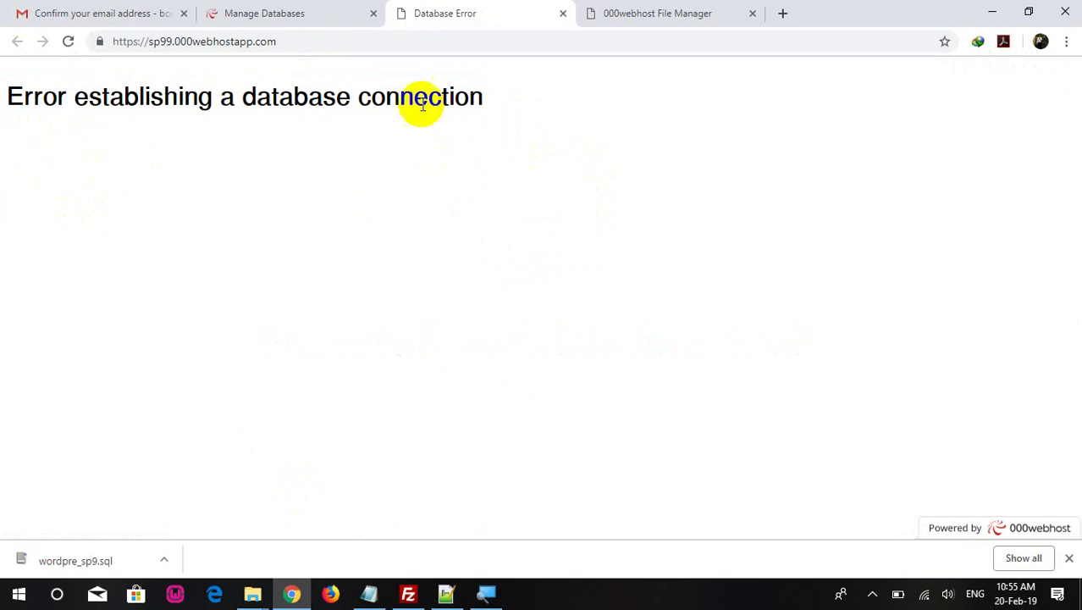
left_click_drag(507, 108, 3, 110)
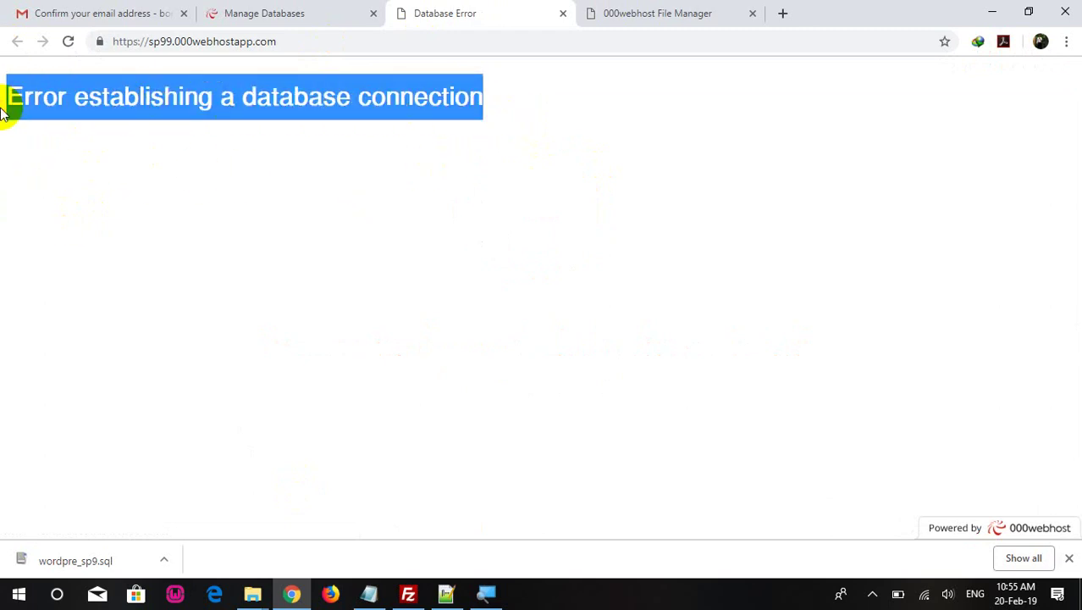
left_click(505, 244)
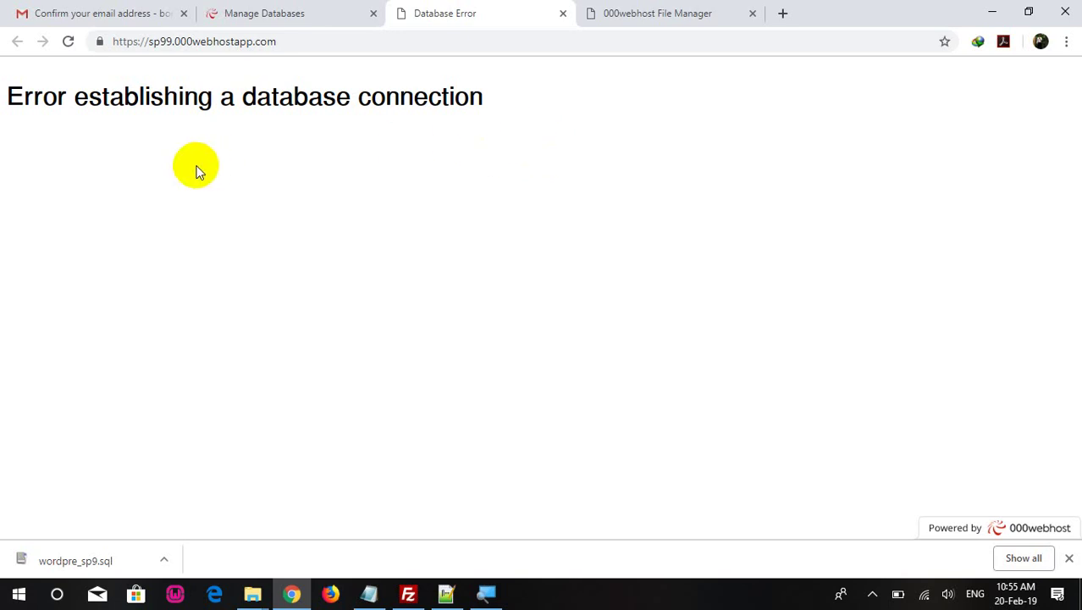
left_click_drag(8, 100, 708, 103)
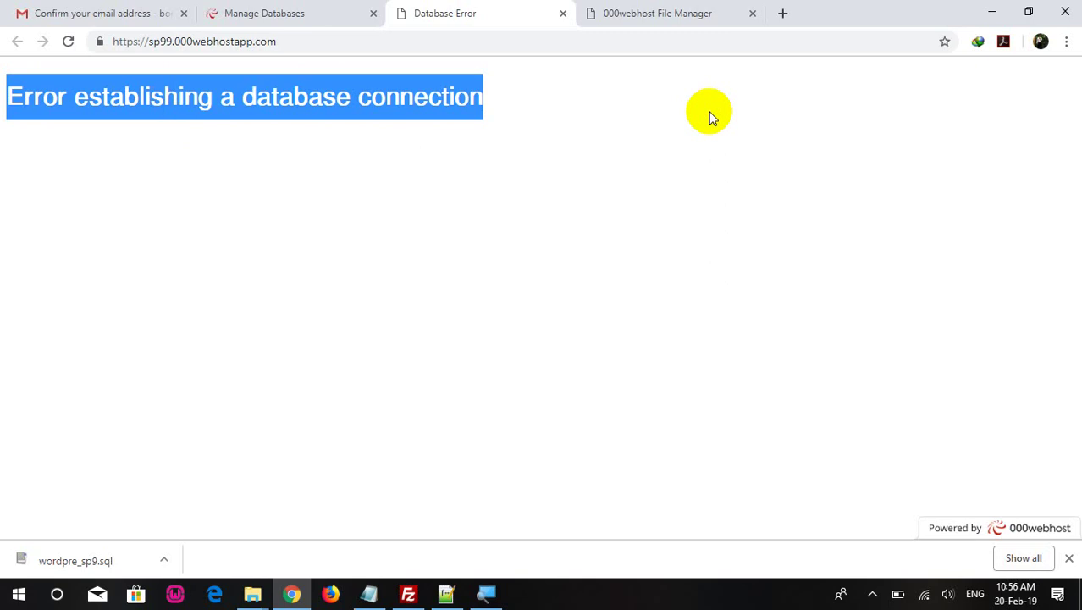
- Clear the text selection on the 'Error establishing a database connection' page
left_click(457, 260)
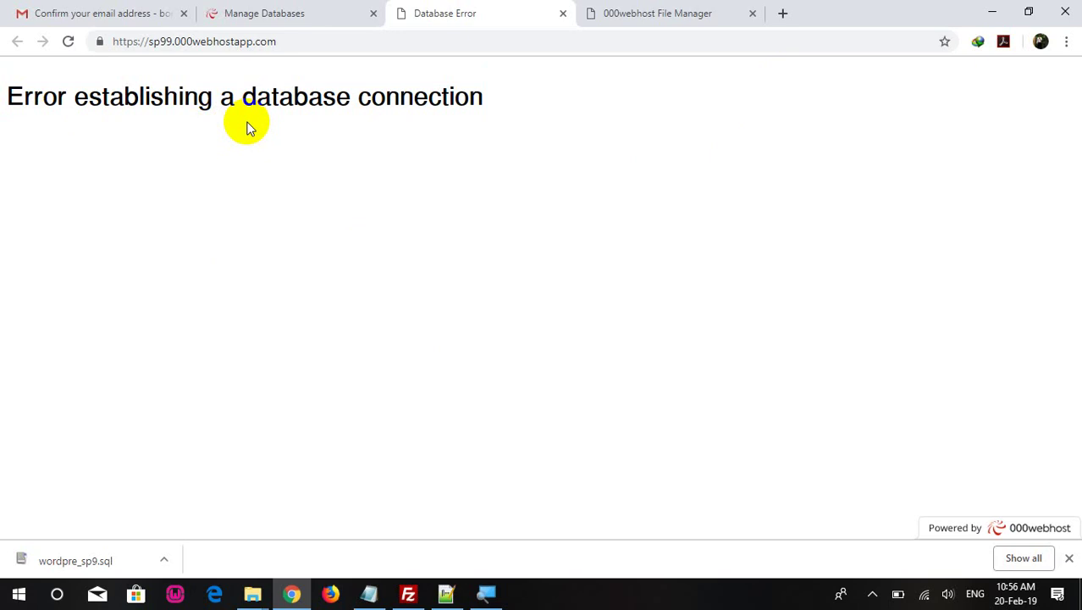
- Select wp-config.php in the public_html file list and choose Edit from its context menu
left_click(249, 10)
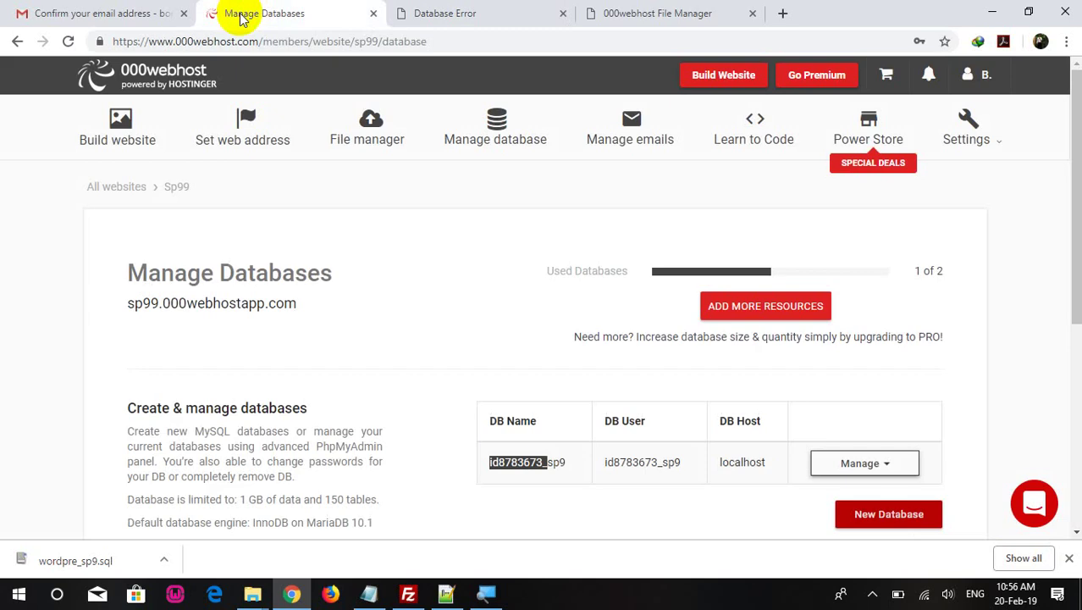
left_click(677, 12)
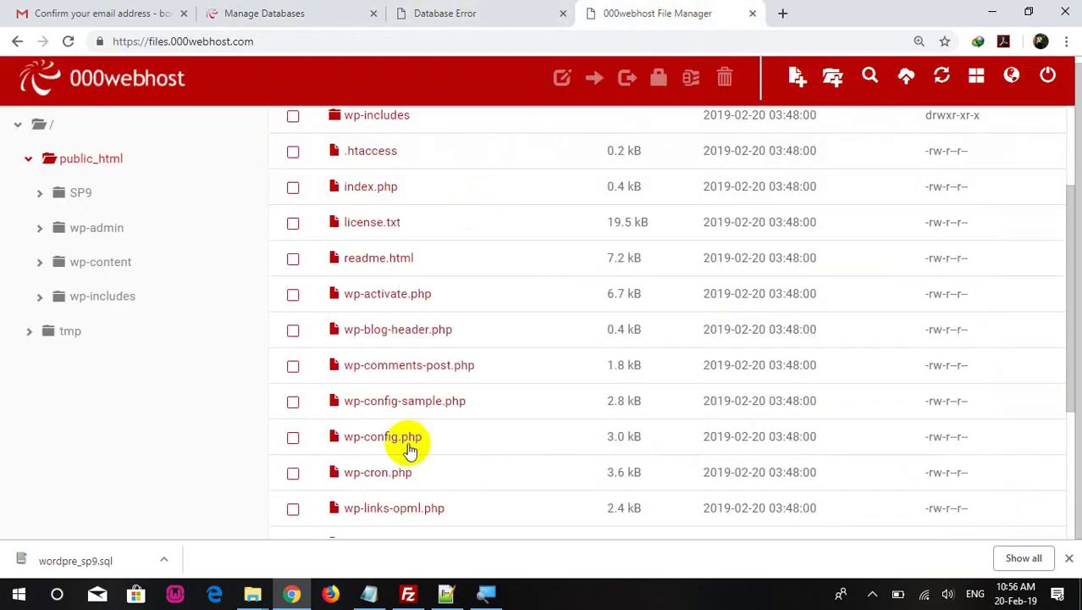
scroll(410, 451, "up", 1)
scroll(410, 451, "up", 1)
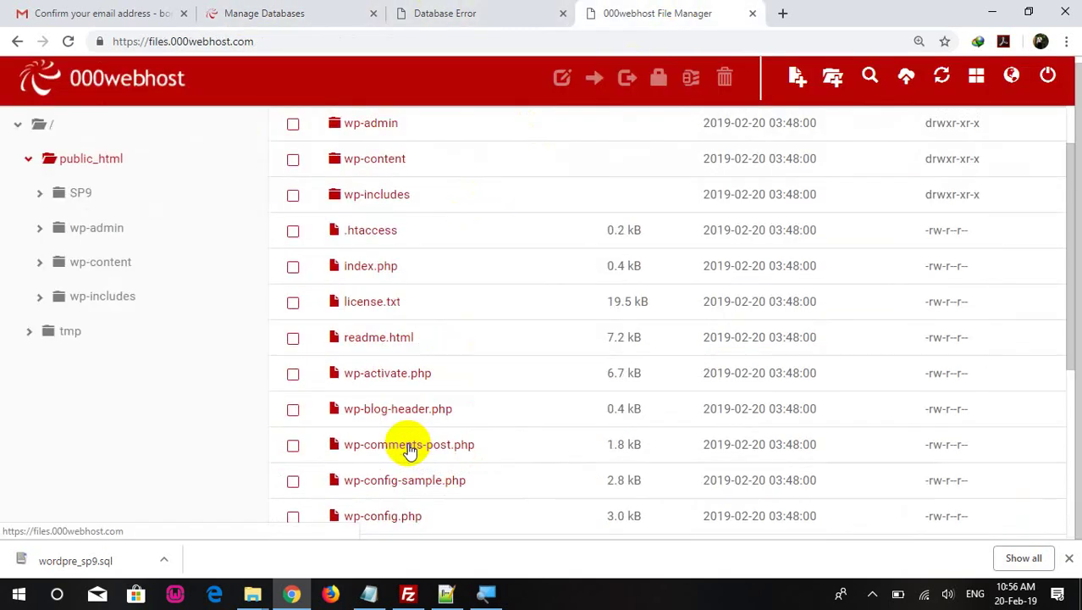
scroll(410, 451, "up", 2)
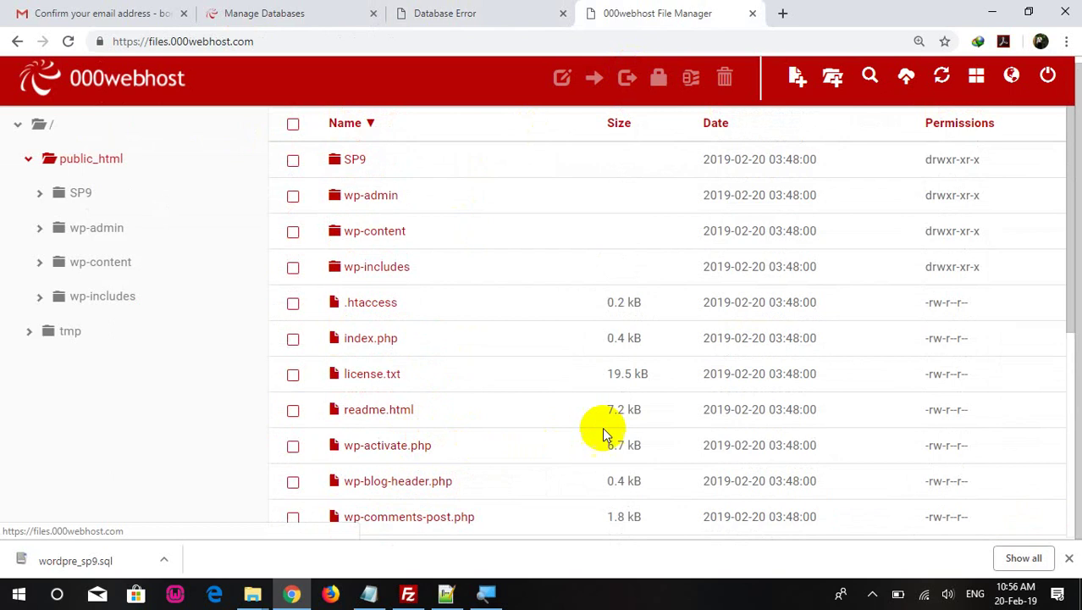
scroll(708, 408, "down", 3)
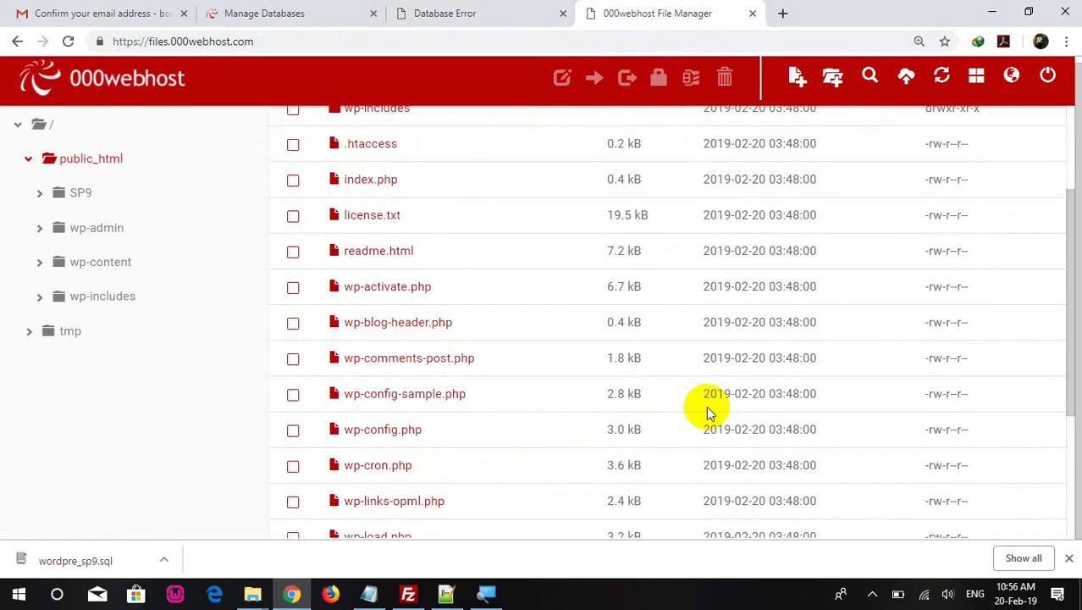
scroll(710, 412, "down", 1)
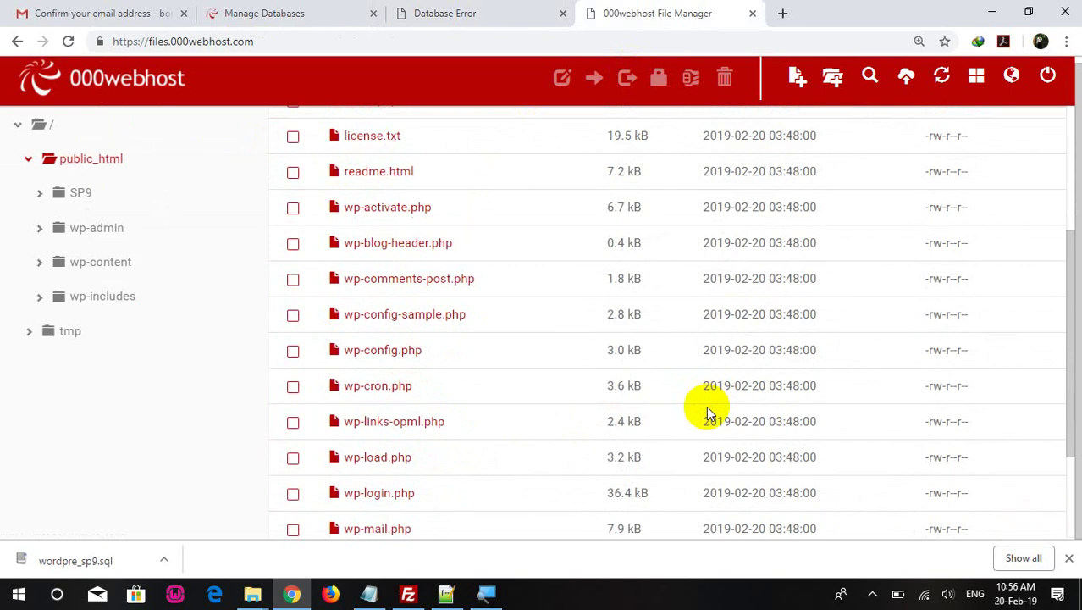
left_click(388, 363)
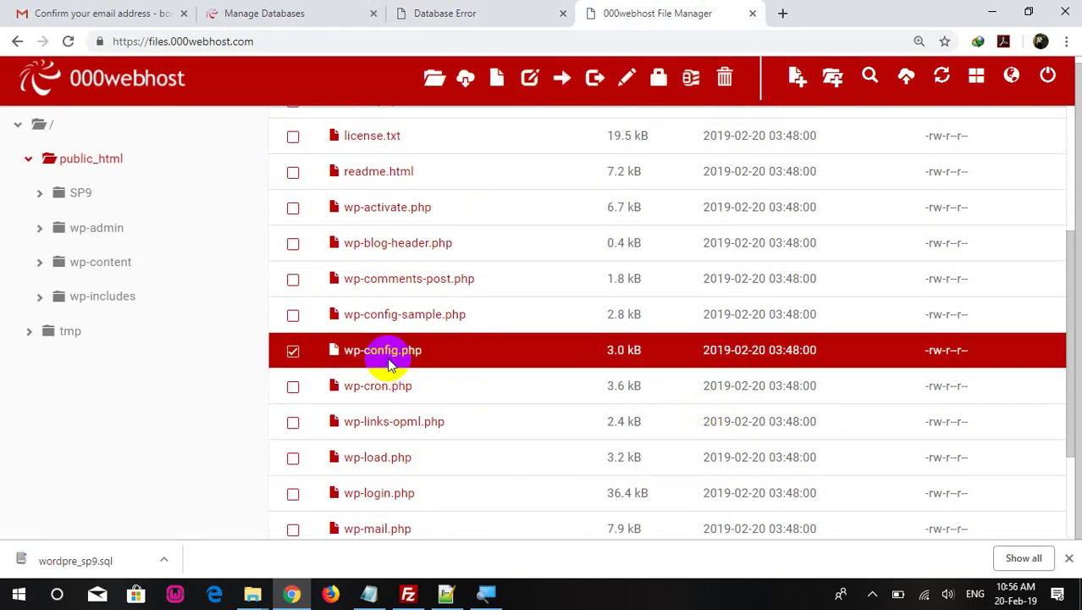
right_click(387, 363)
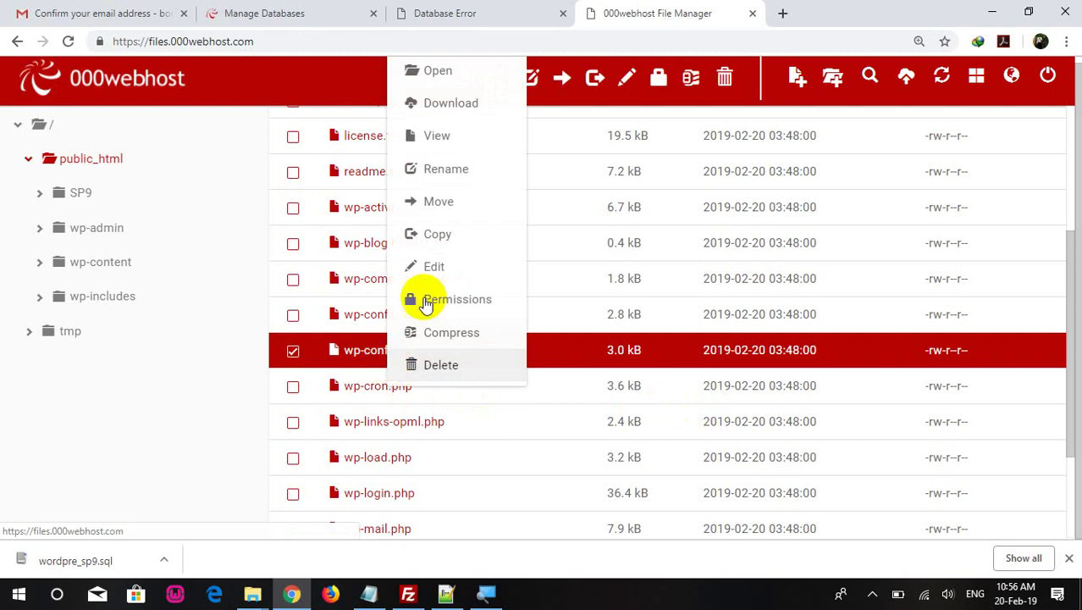
left_click(434, 267)
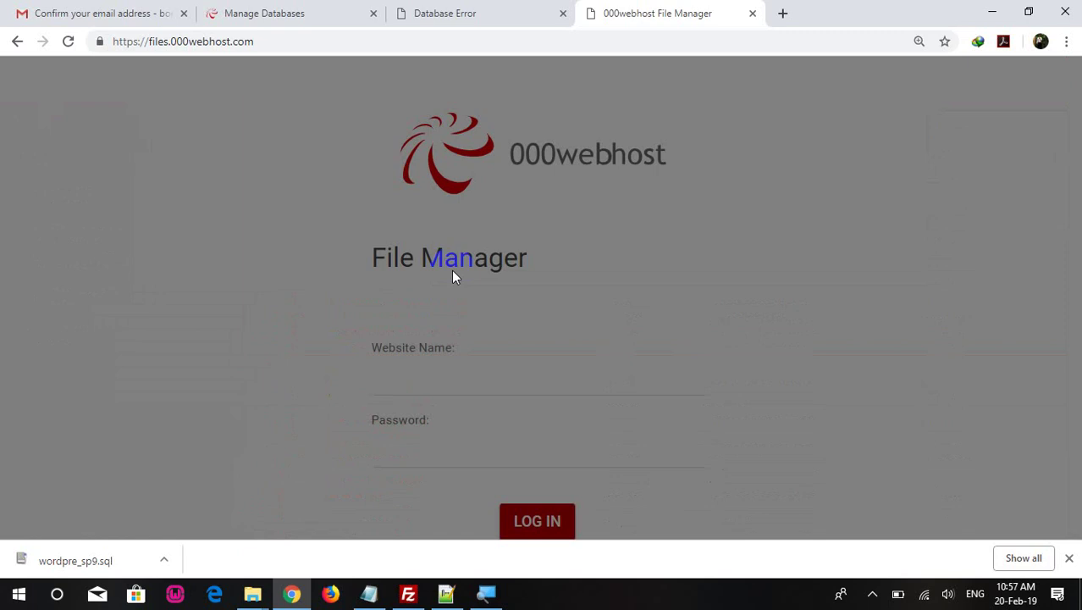
- Reload the File Manager page so its login form appears
left_click(475, 12)
left_click_drag(517, 114, 5, 108)
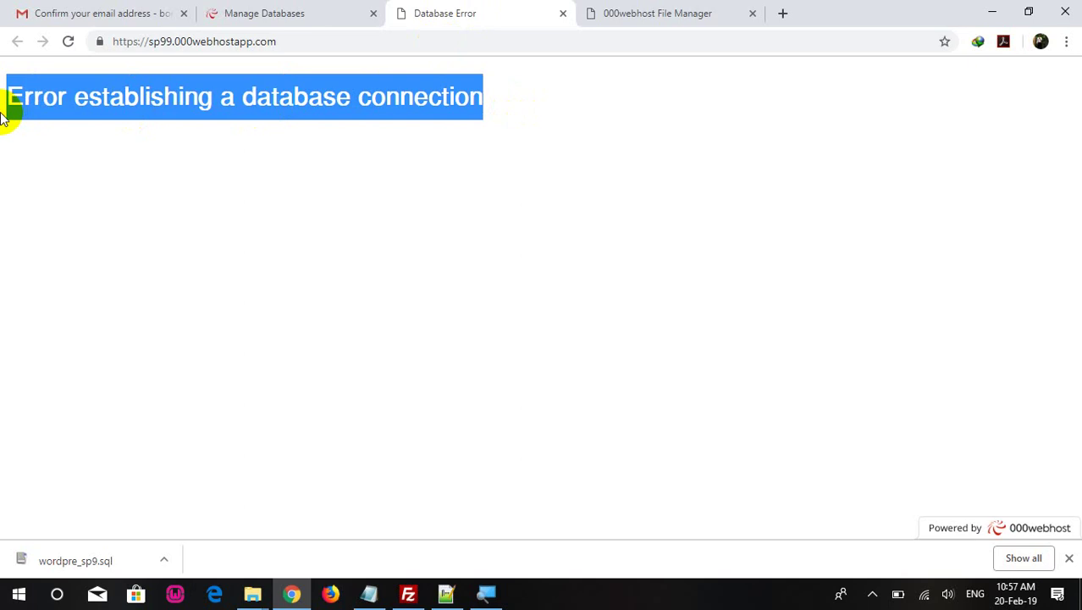
left_click(652, 12)
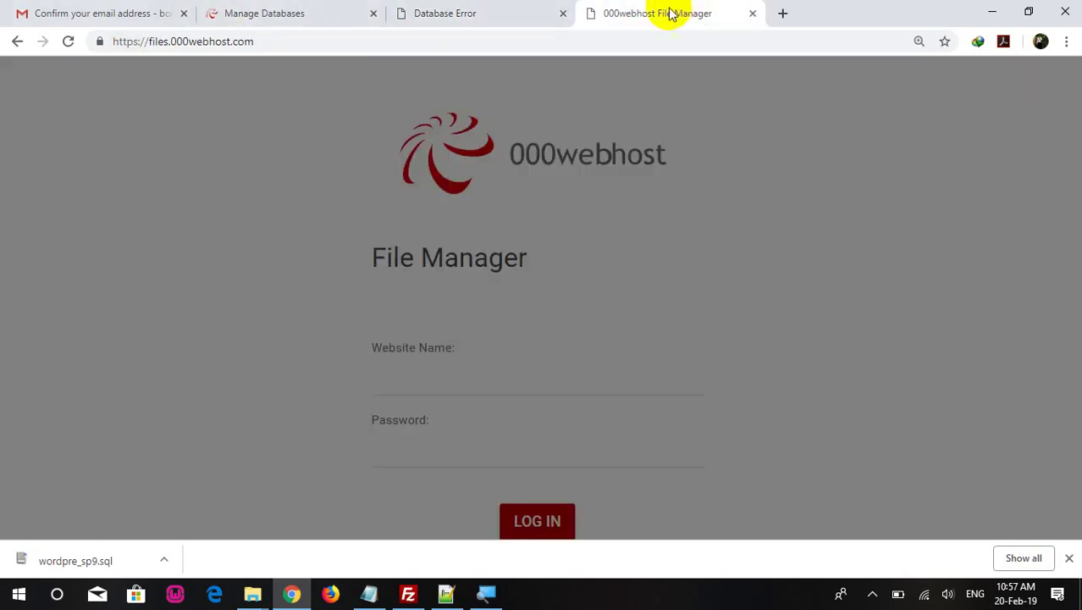
left_click(572, 317)
left_click(313, 38)
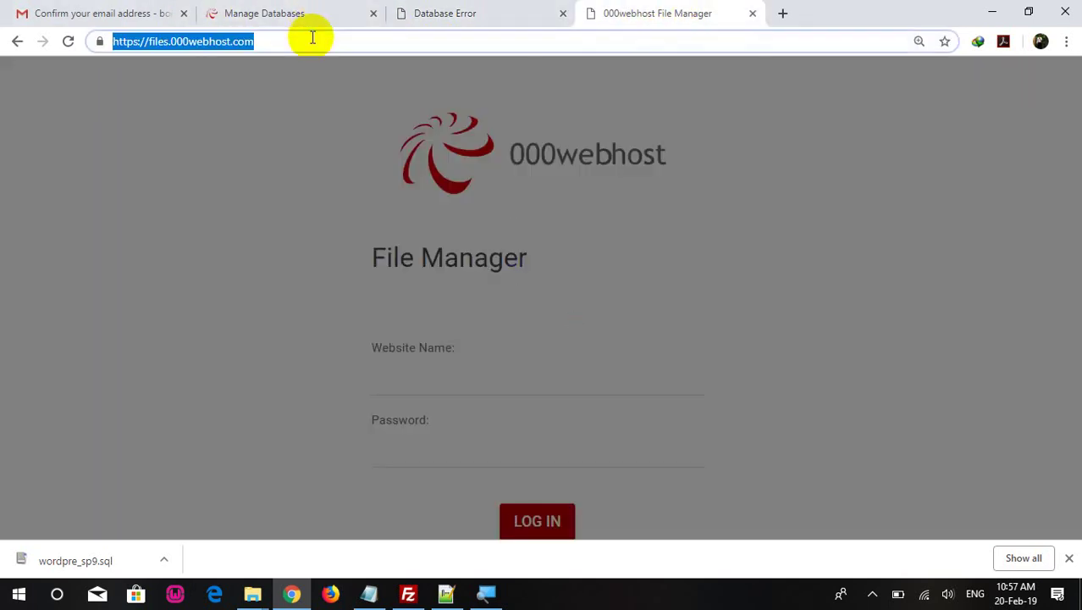
key("Return")
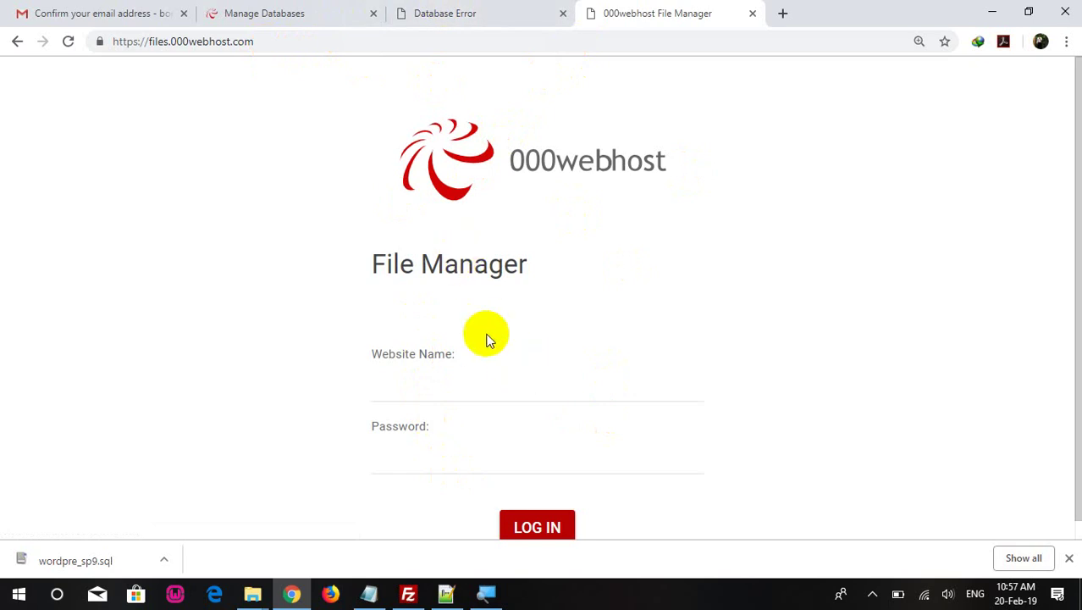
- Copy the website name sp99 from the site's General settings
left_click(269, 12)
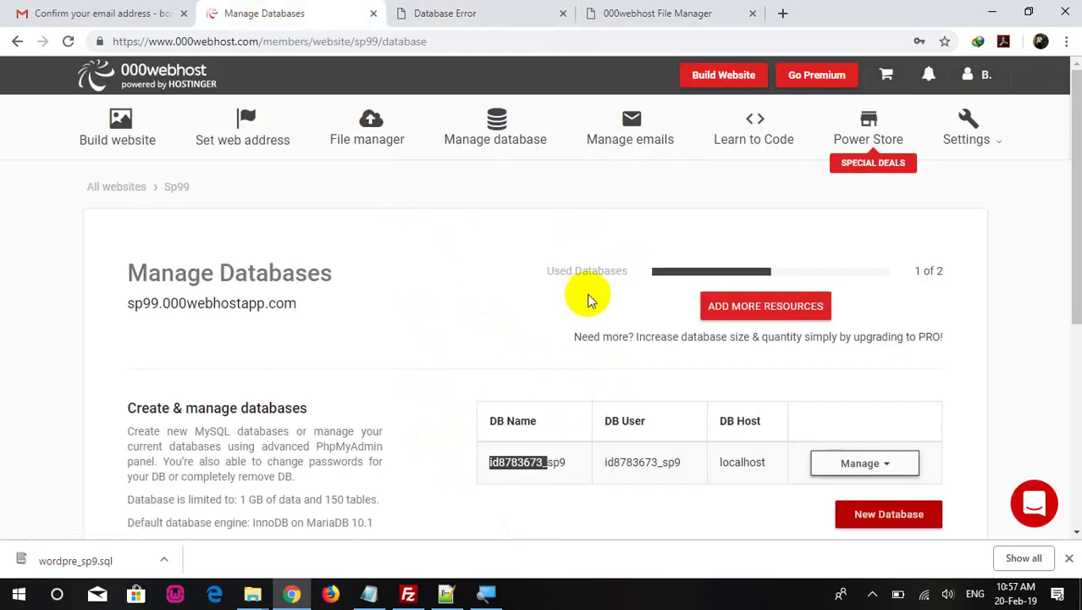
left_click(682, 13)
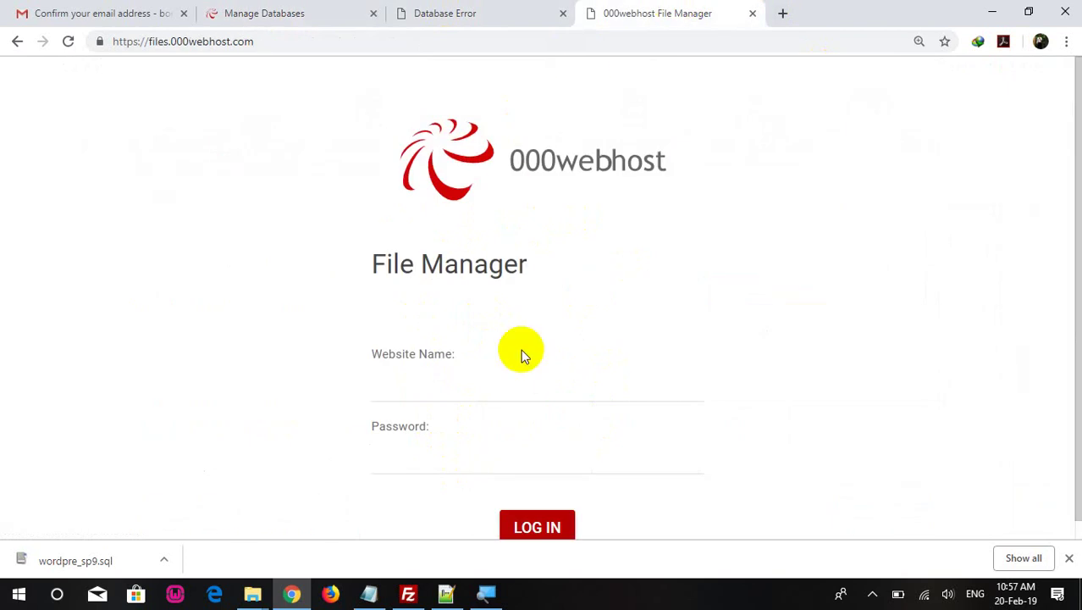
left_click(426, 385)
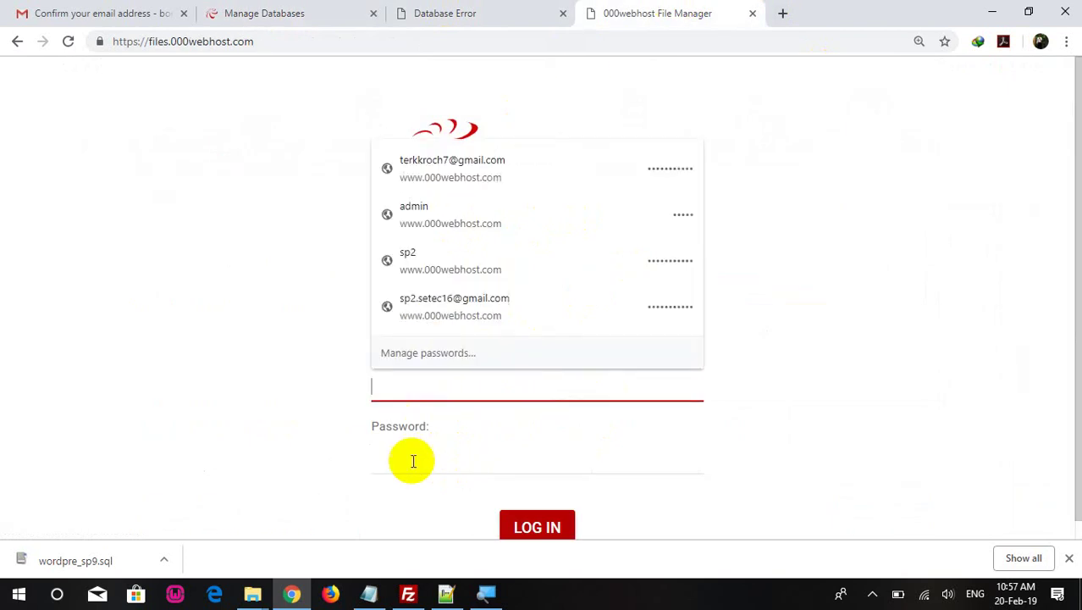
left_click(272, 13)
mouse_move(967, 129)
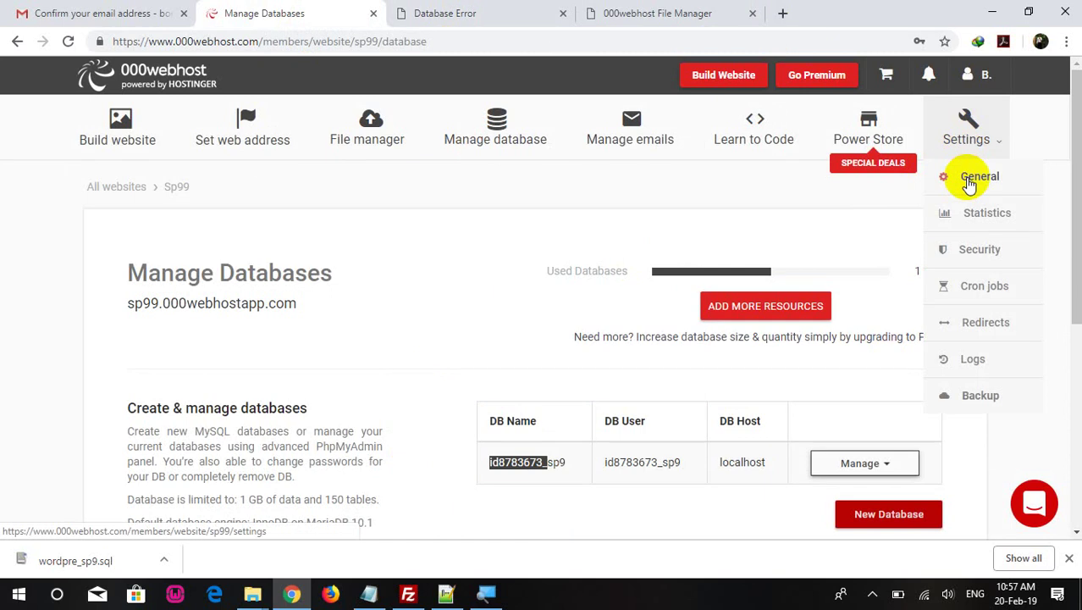
left_click(970, 184)
scroll(476, 281, "down", 4)
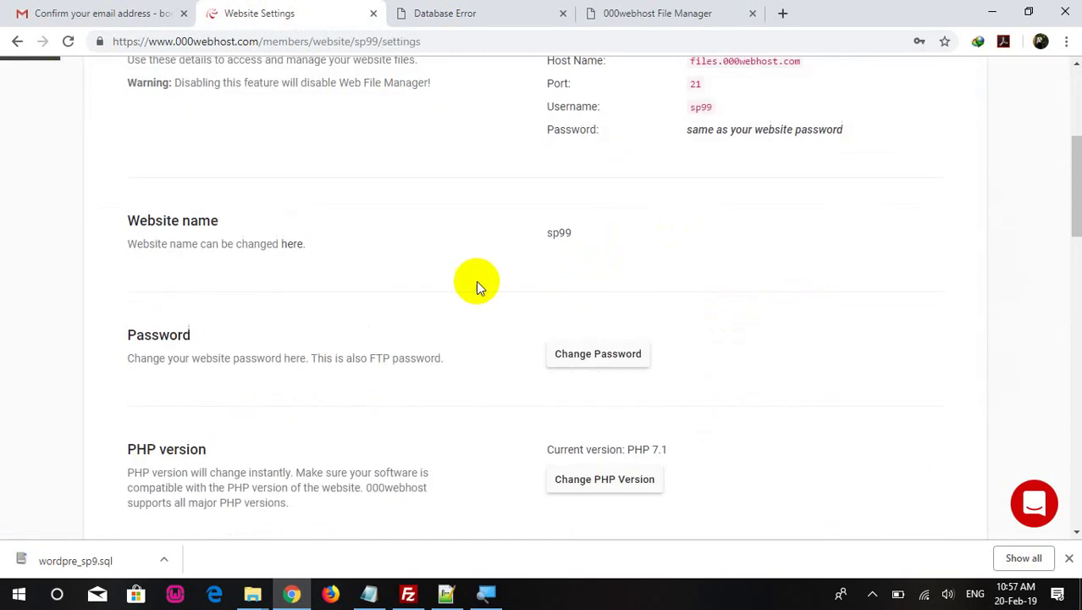
double_click(556, 233)
key("ctrl+c")
- Log into the File Manager with website name sp99 and the site password
left_click(665, 10)
left_click(434, 387)
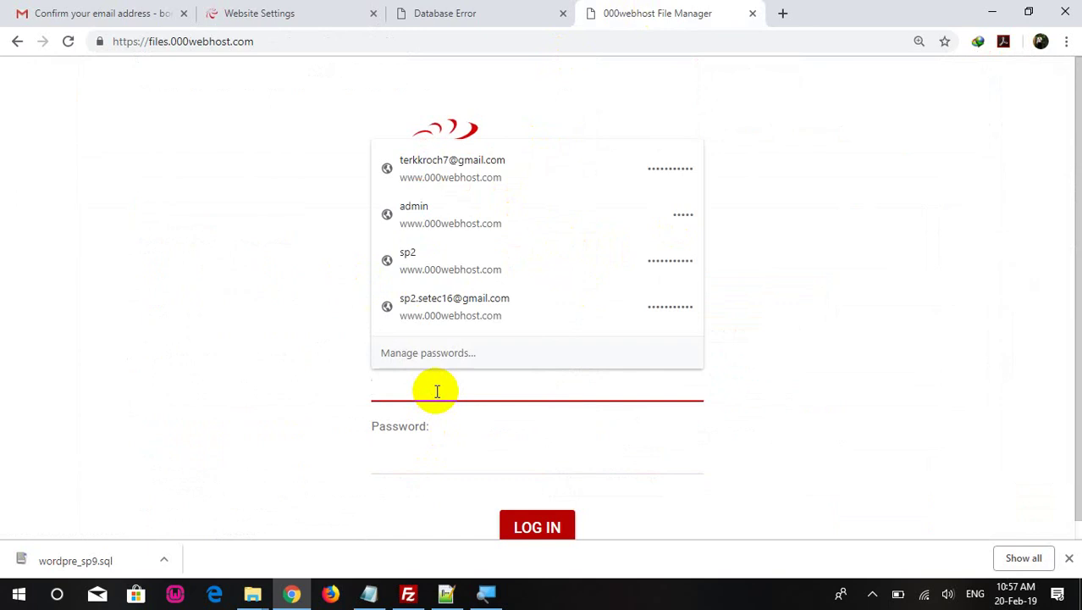
key("ctrl+v")
left_click(412, 459)
type("*****")
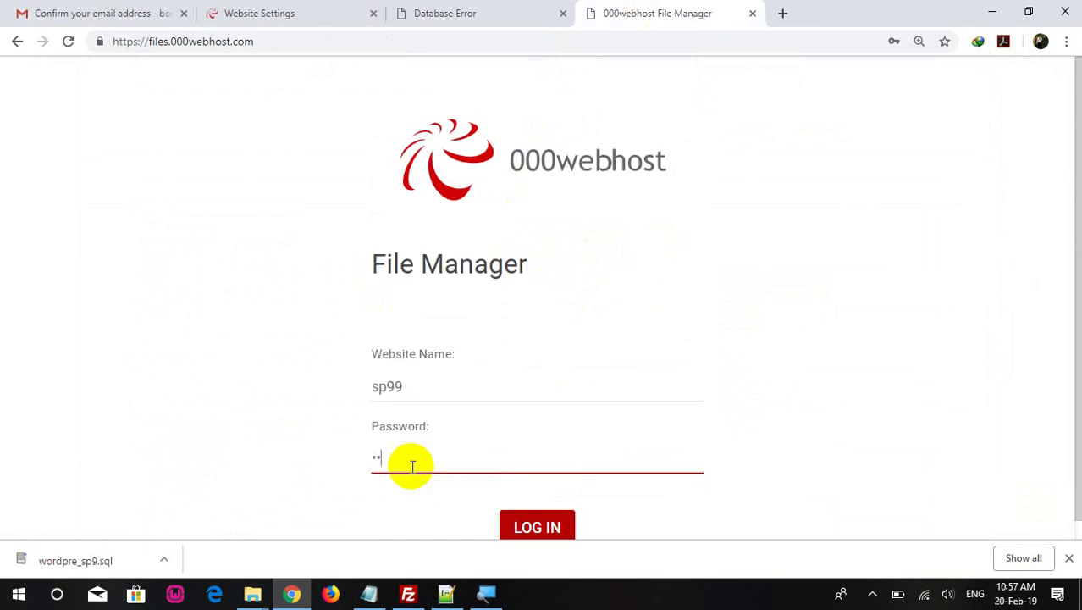
type("******")
type("*")
key("Return")
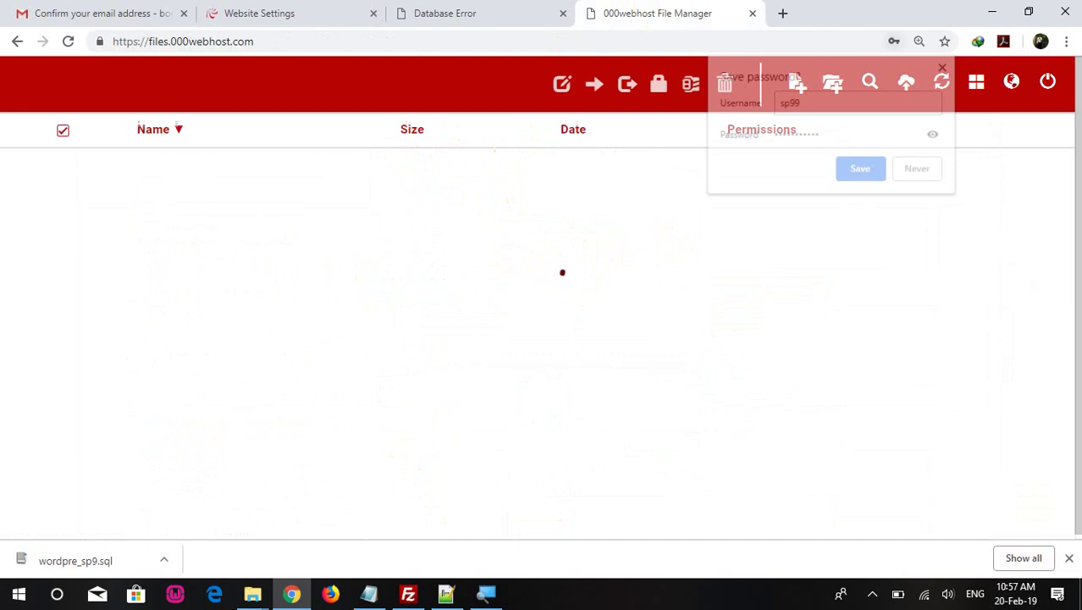
- Dismiss the save-password prompt and open wp-config.php in the File Manager editor
left_click(946, 67)
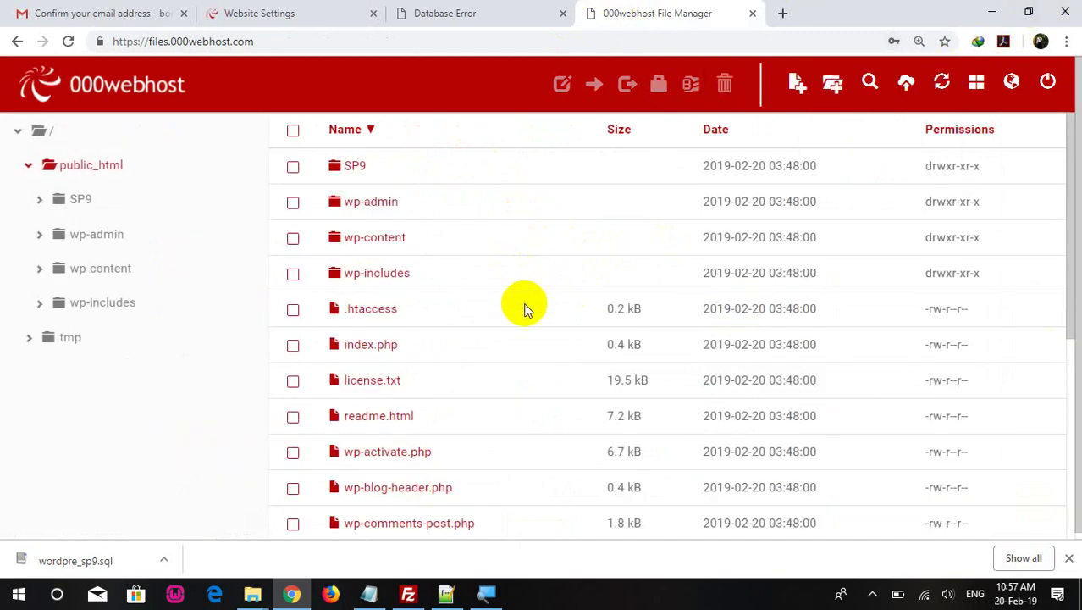
scroll(524, 306, "down", 1)
scroll(525, 306, "down", 2)
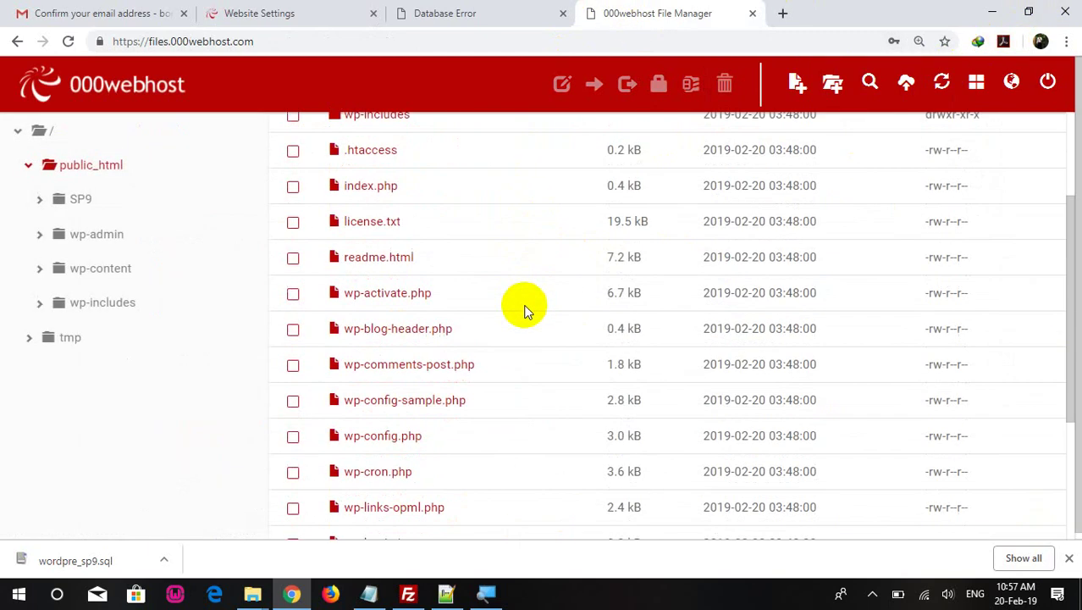
left_click(385, 435)
left_click(479, 11)
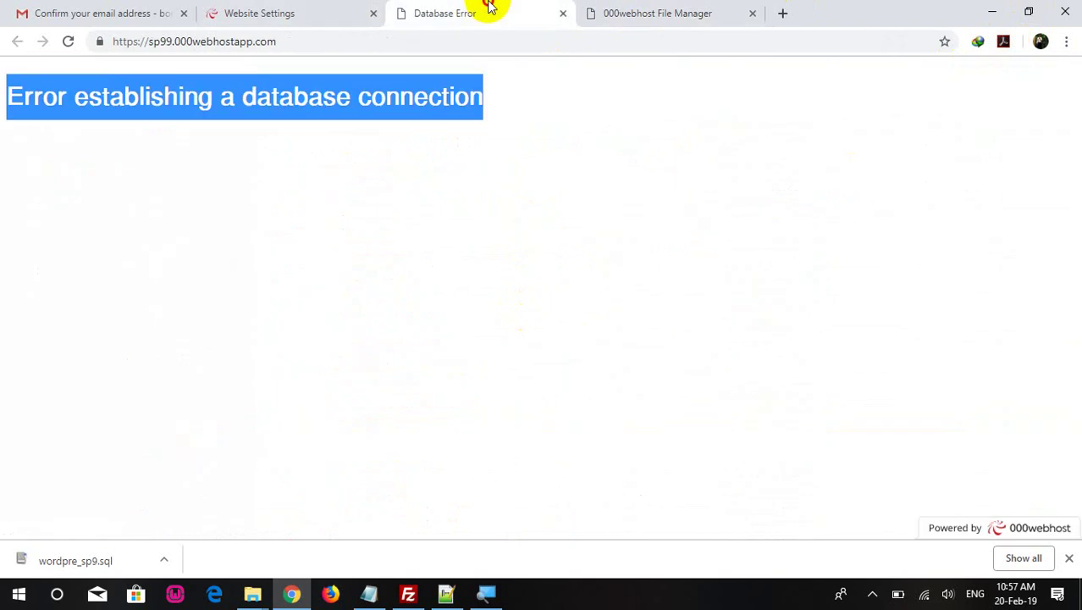
left_click(652, 13)
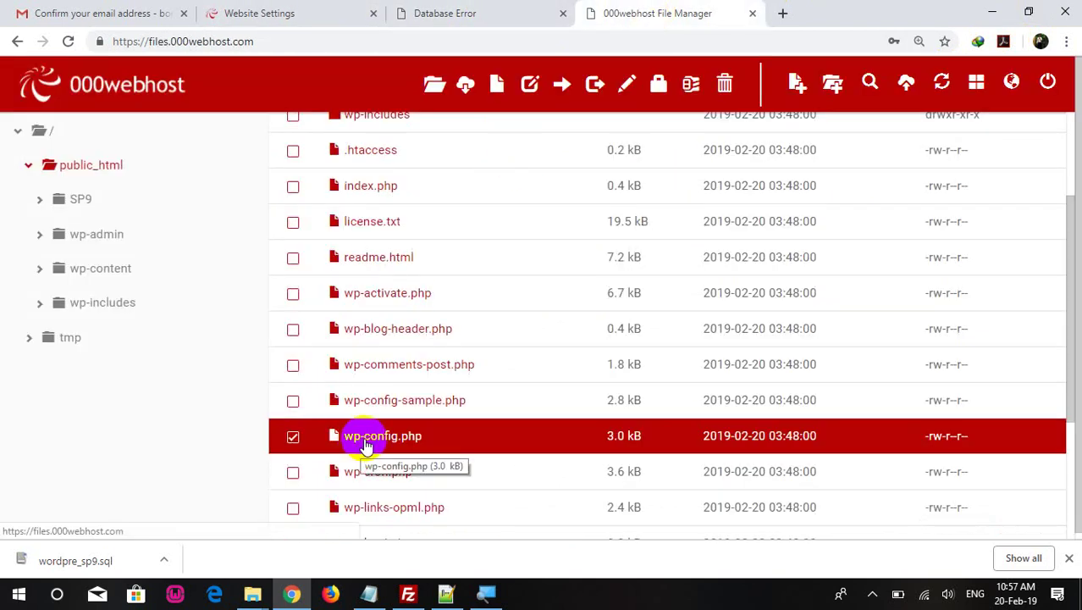
right_click(366, 442)
left_click(430, 316)
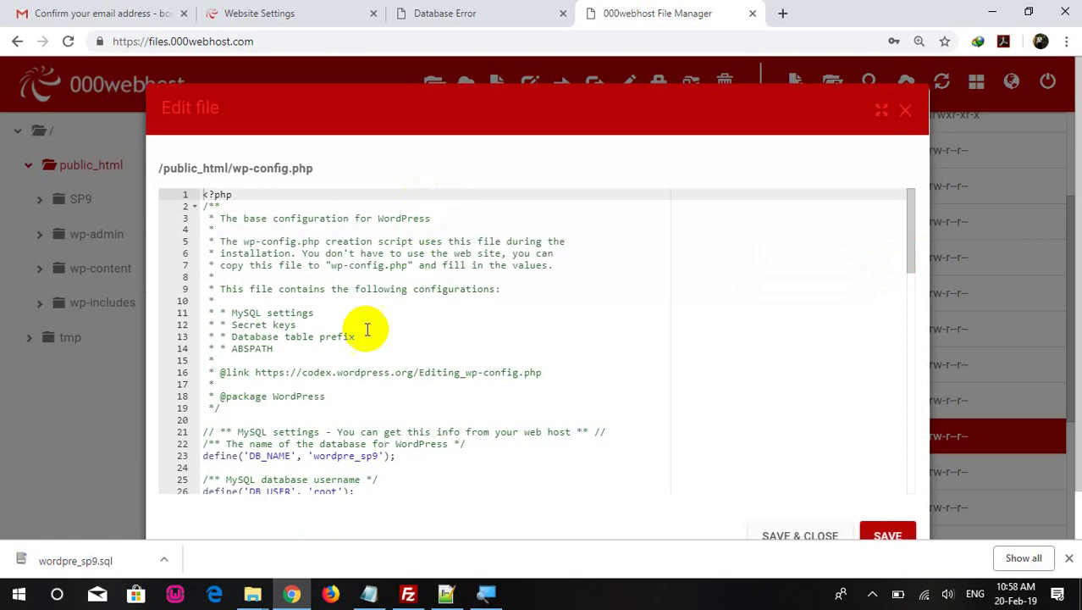
- Locate the wordpre_sp9 database name and username lines in wp-config.php
left_click(363, 327)
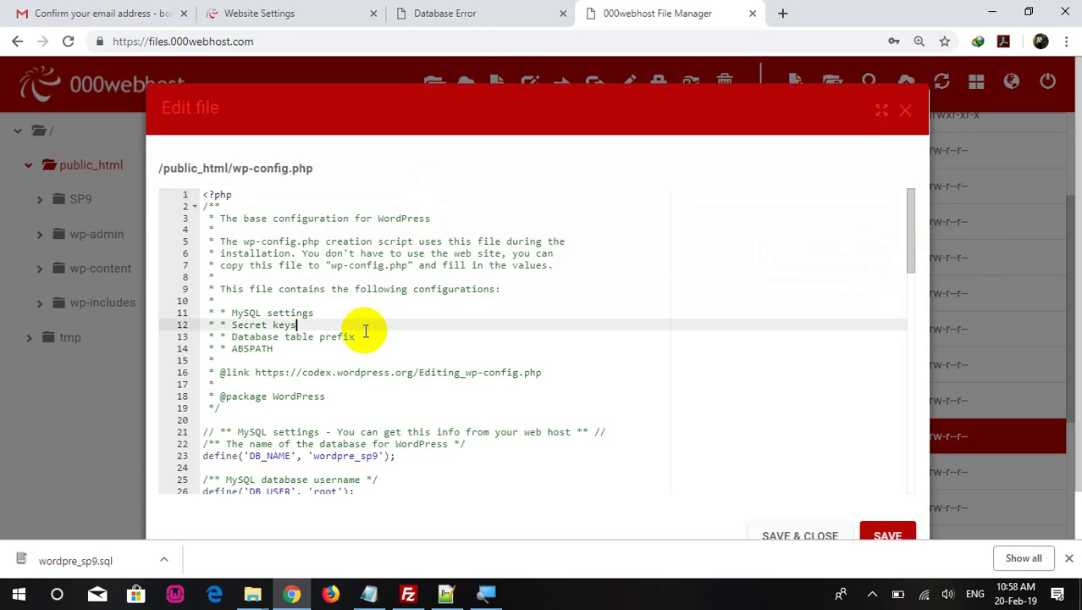
scroll(364, 329, "down", 3)
scroll(366, 330, "down", 2)
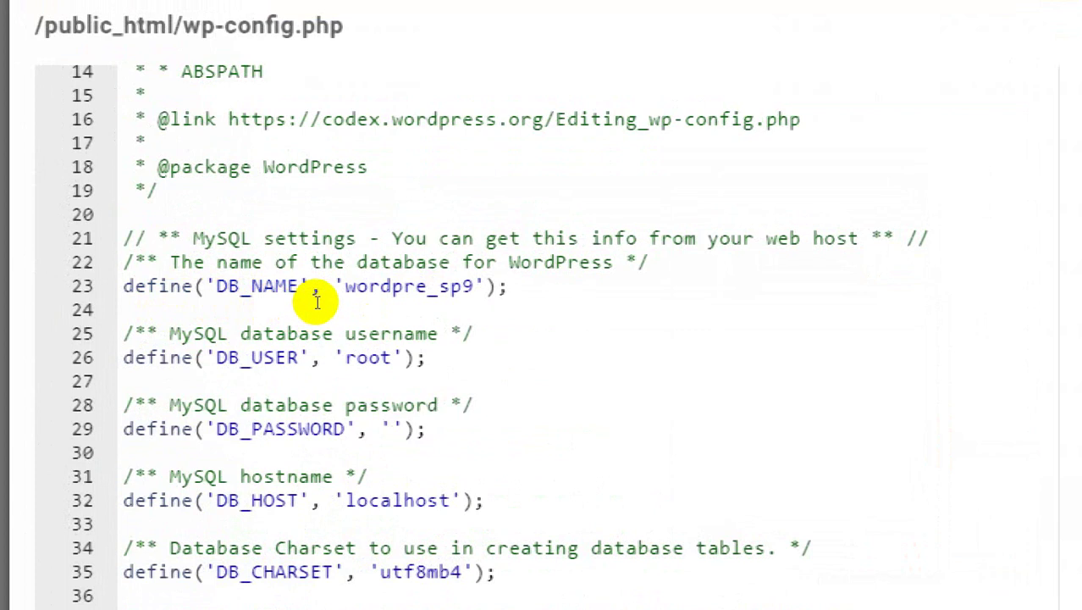
left_click_drag(343, 288, 477, 288)
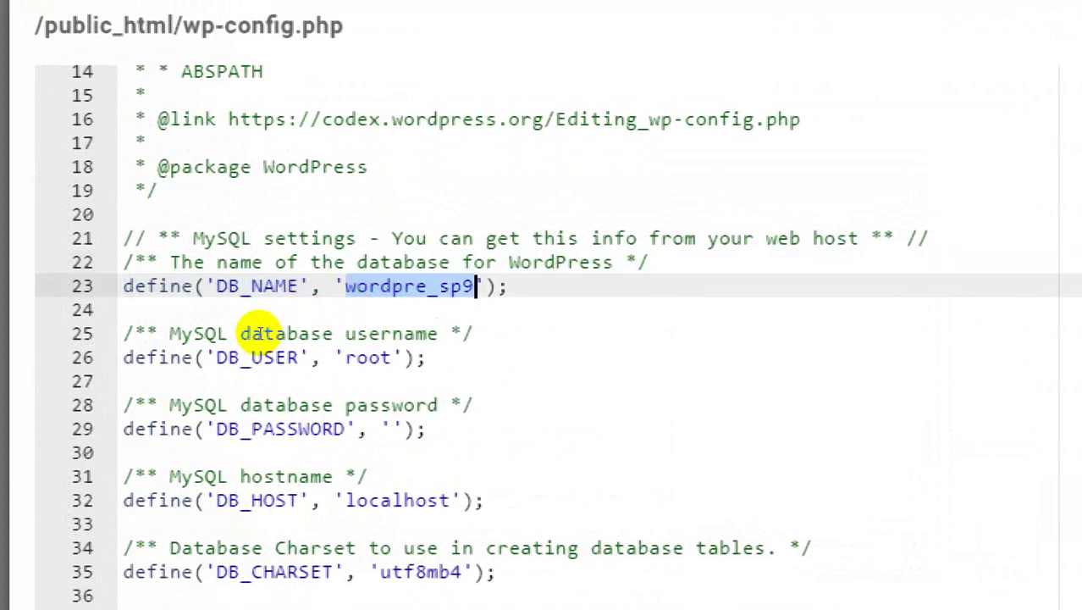
left_click(405, 357)
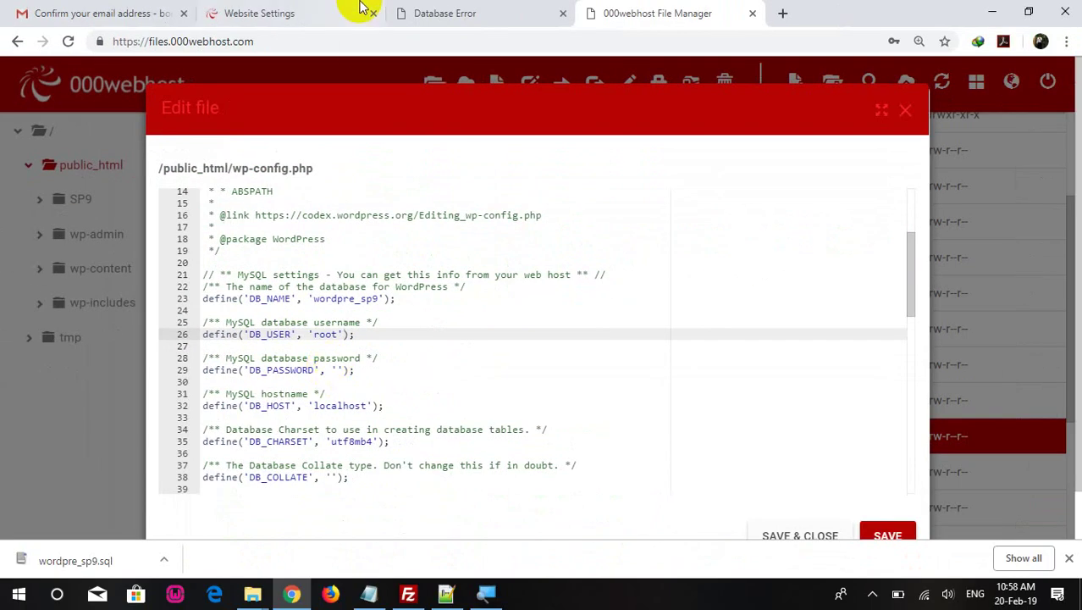
- Replace the database name on line 23 with the hosted name copied from Manage Databases
left_click(360, 11)
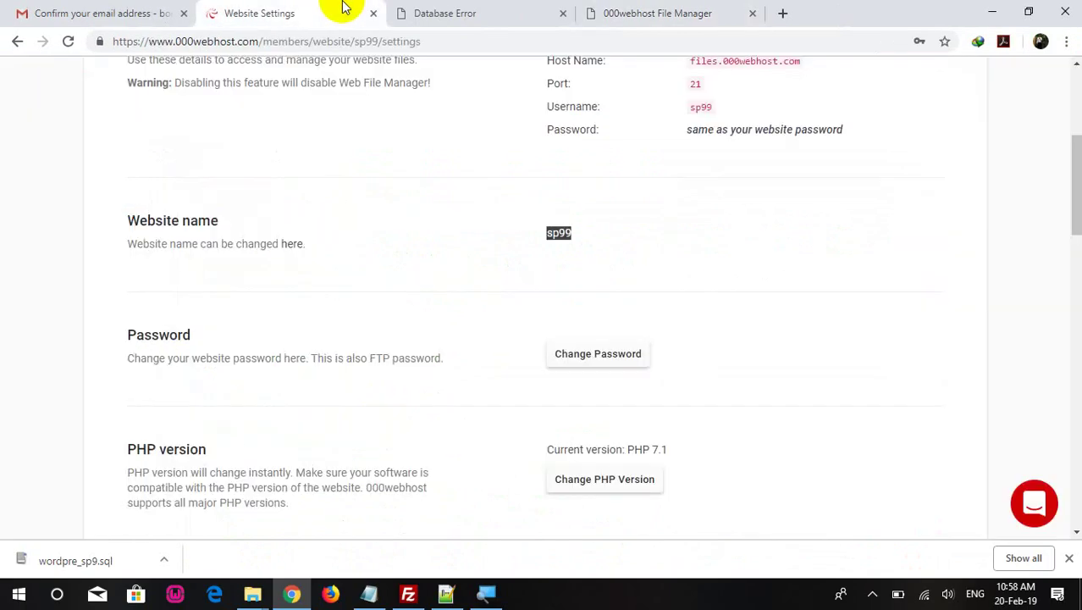
scroll(717, 89, "up", 4)
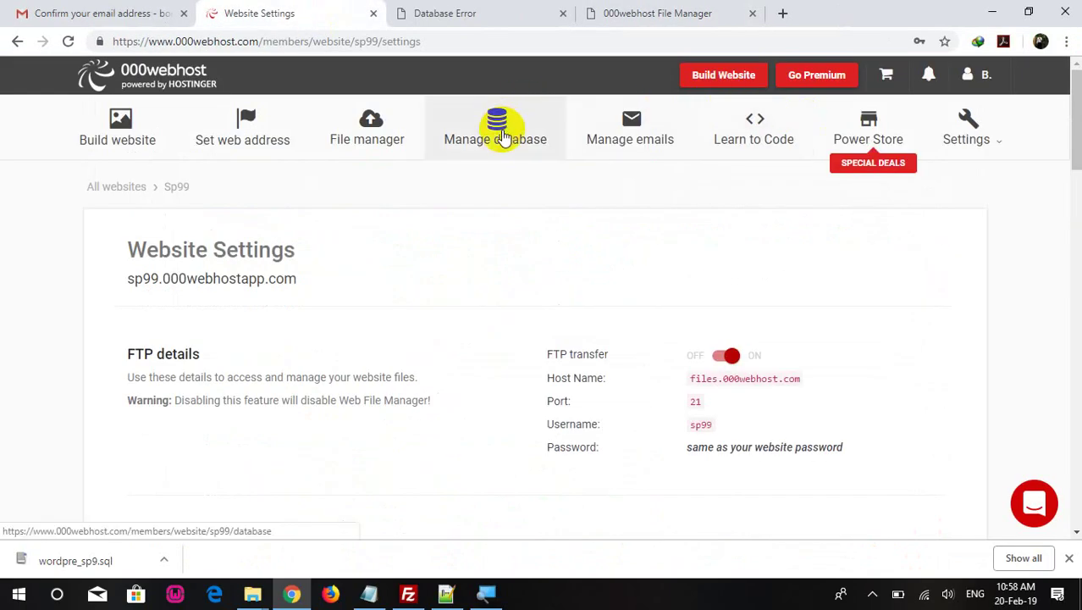
left_click(503, 138)
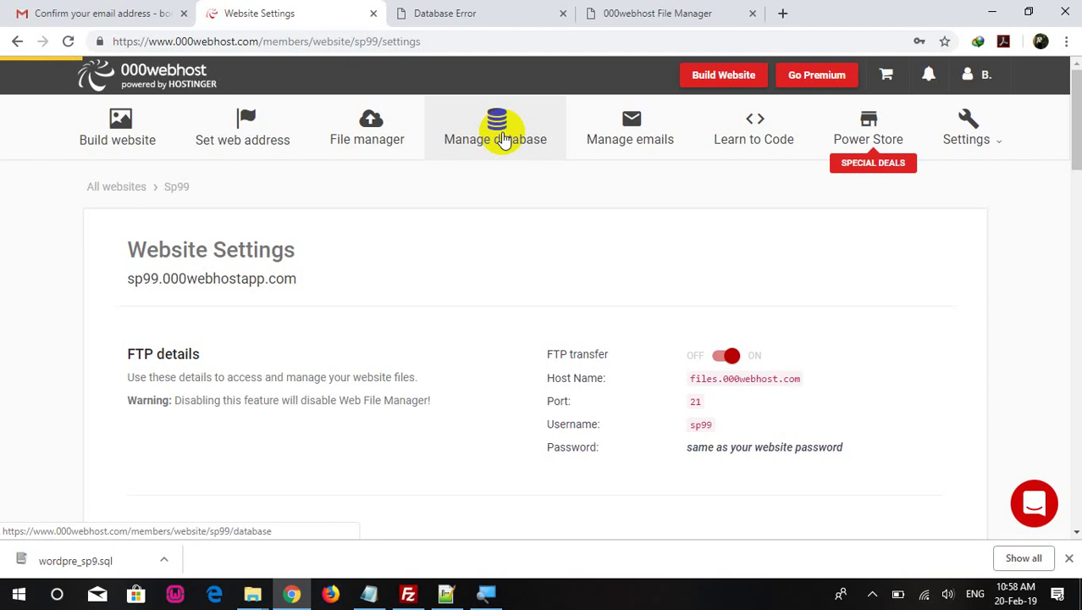
scroll(767, 439, "down", 1)
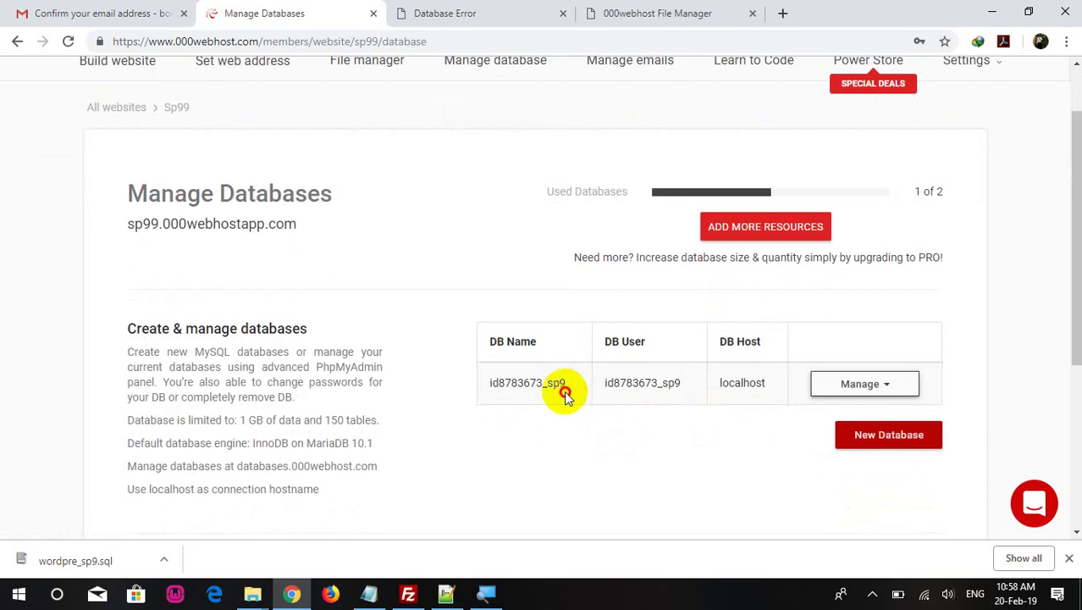
left_click_drag(564, 388, 476, 394)
left_click_drag(682, 389, 487, 388)
key("ctrl+c")
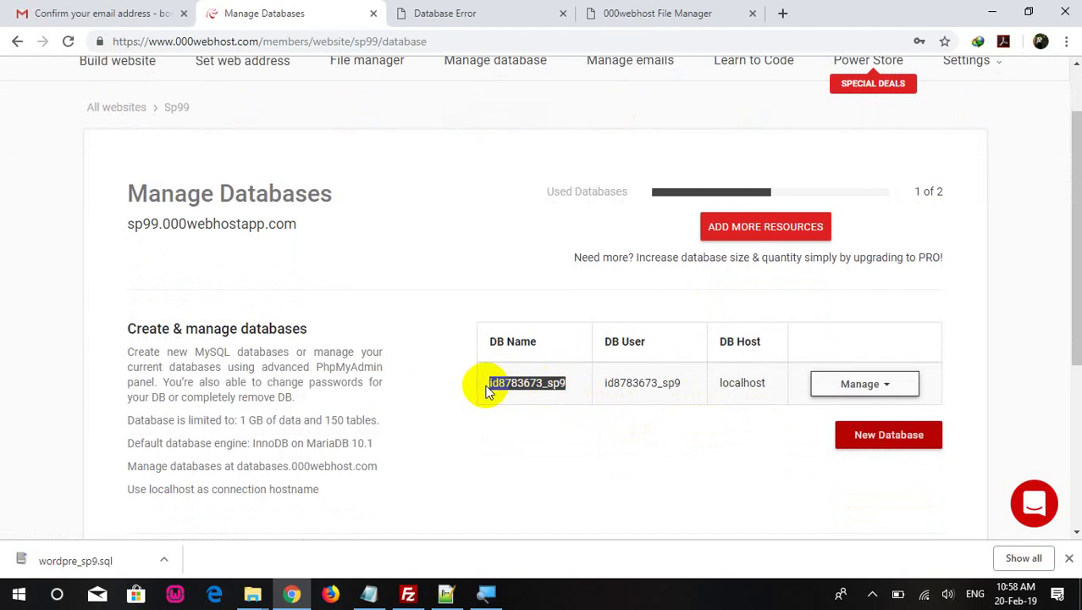
left_click(525, 10)
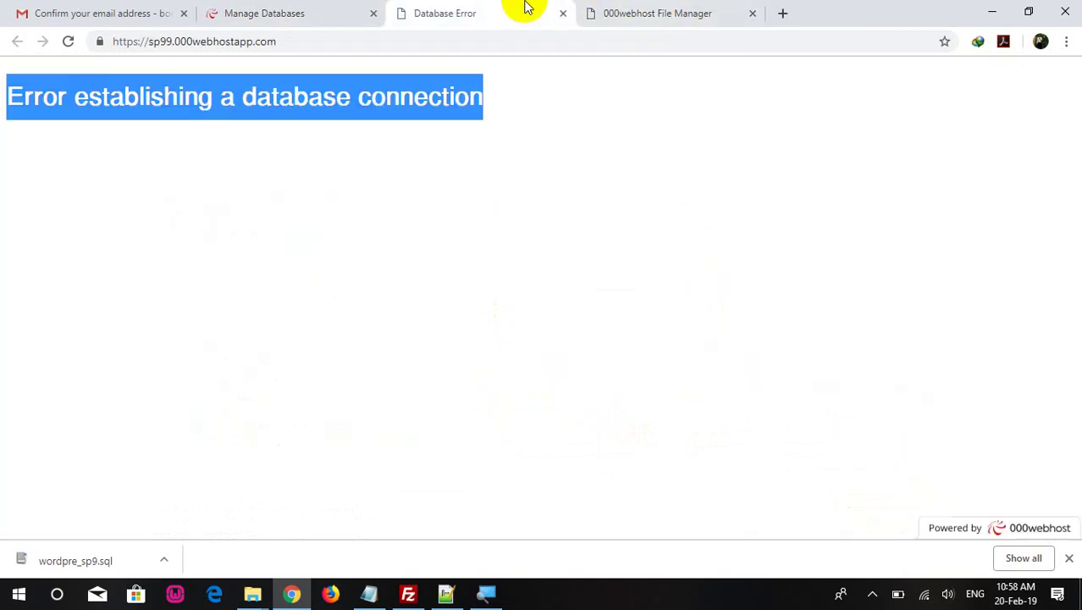
left_click(642, 8)
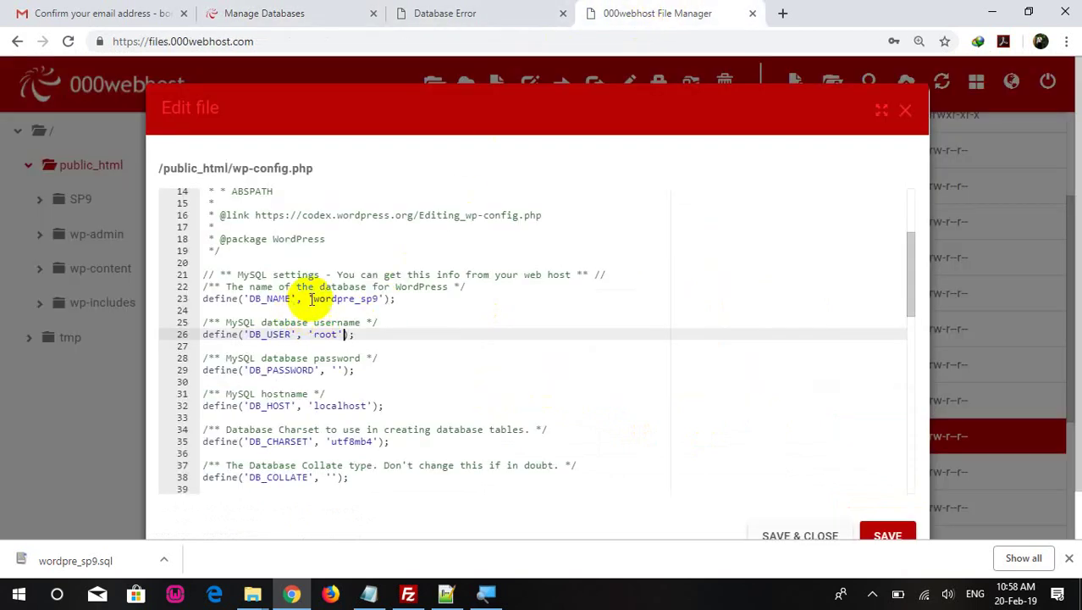
left_click_drag(314, 298, 380, 298)
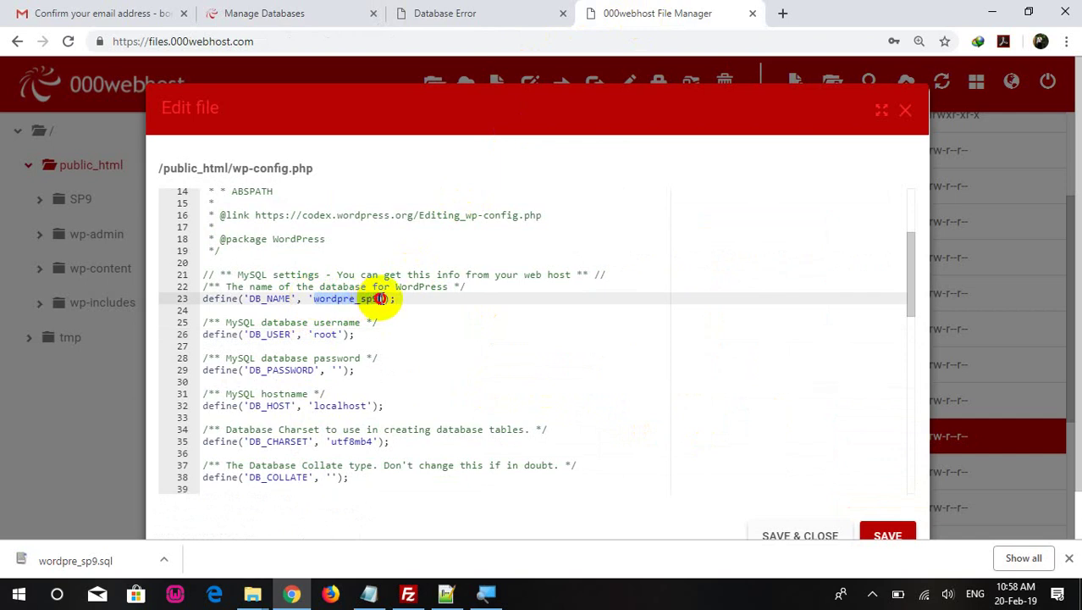
key("ctrl+v")
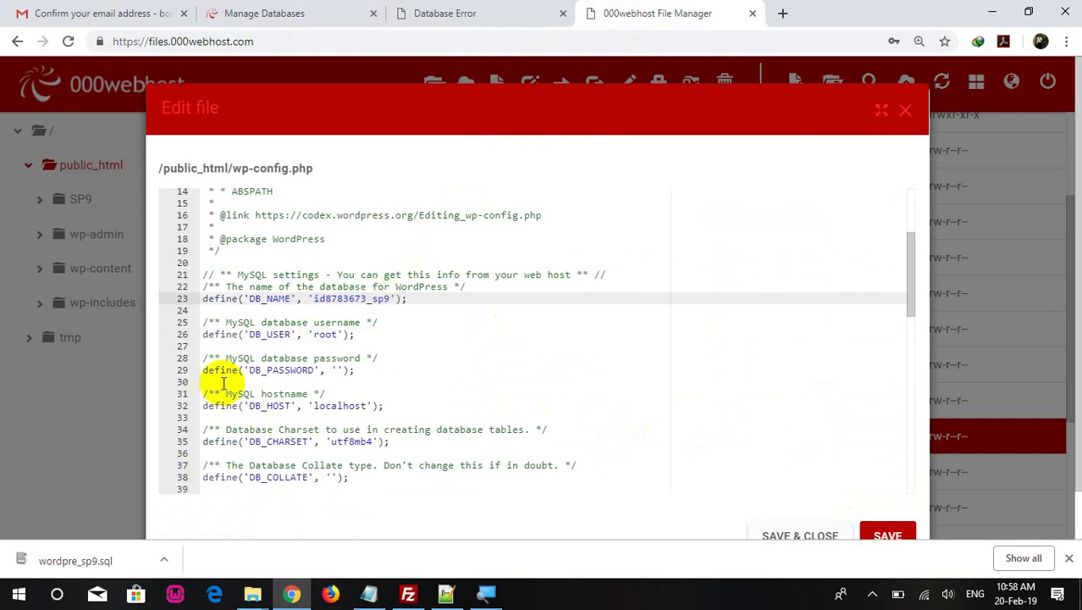
- Replace the root username with the hosted database user and enter the database password
left_click(261, 10)
left_click_drag(682, 383, 606, 389)
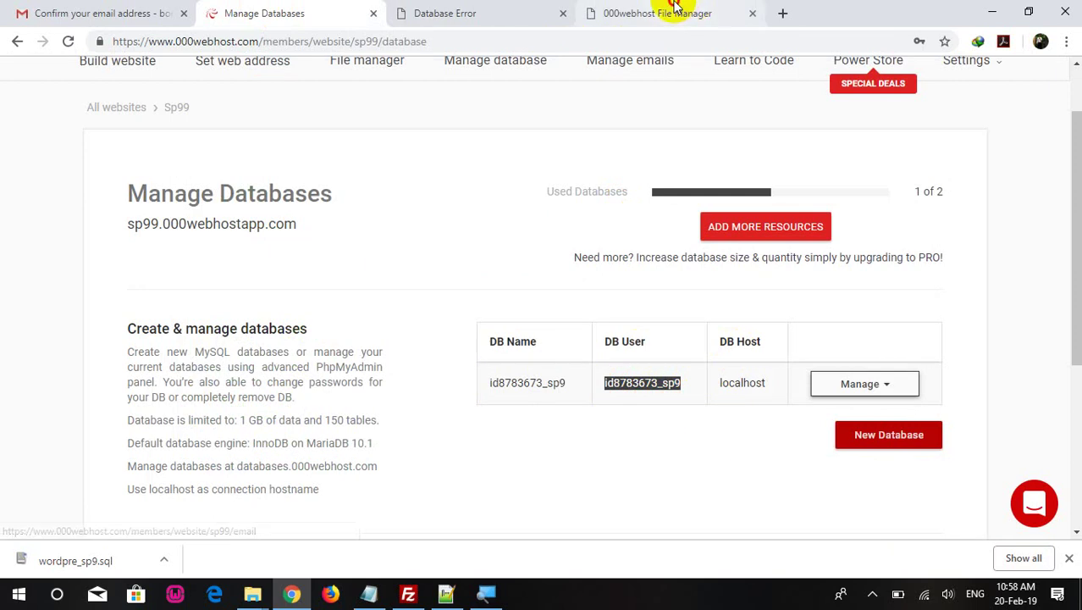
left_click(627, 11)
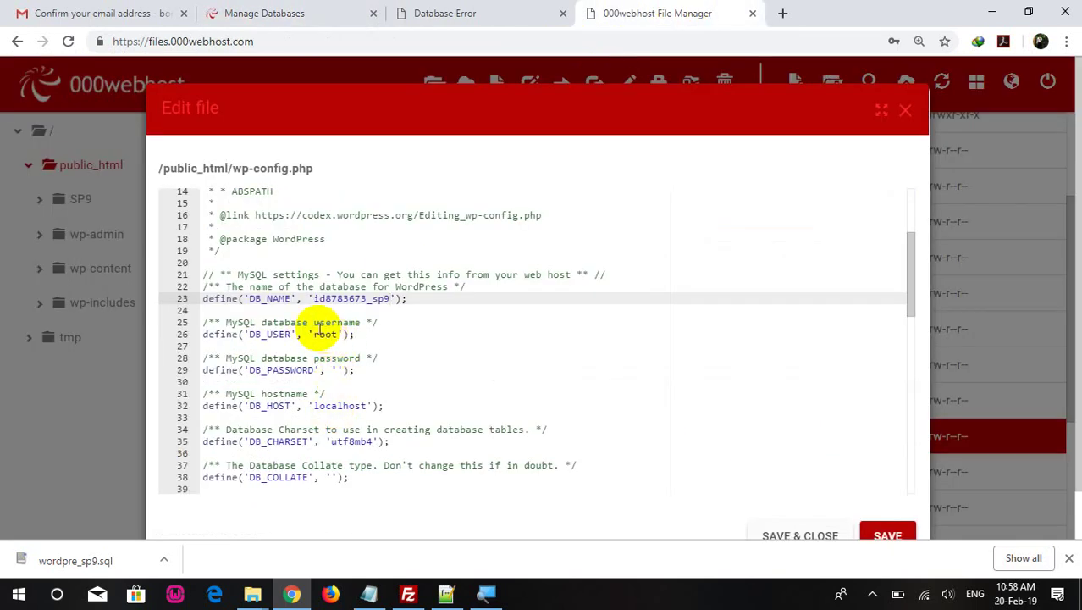
left_click_drag(315, 334, 336, 334)
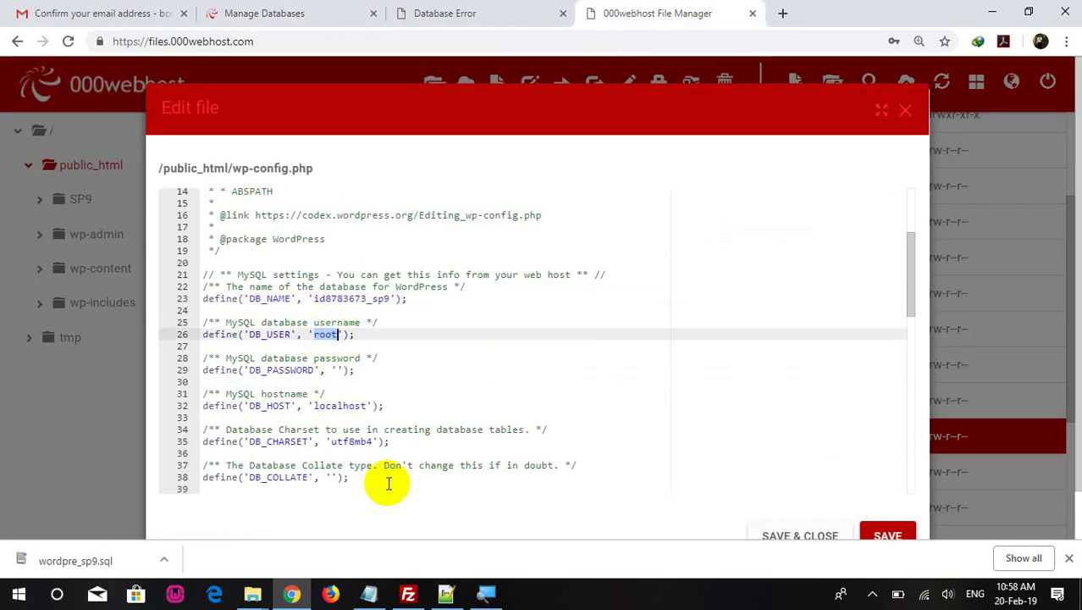
key("ctrl+v")
left_click(337, 370)
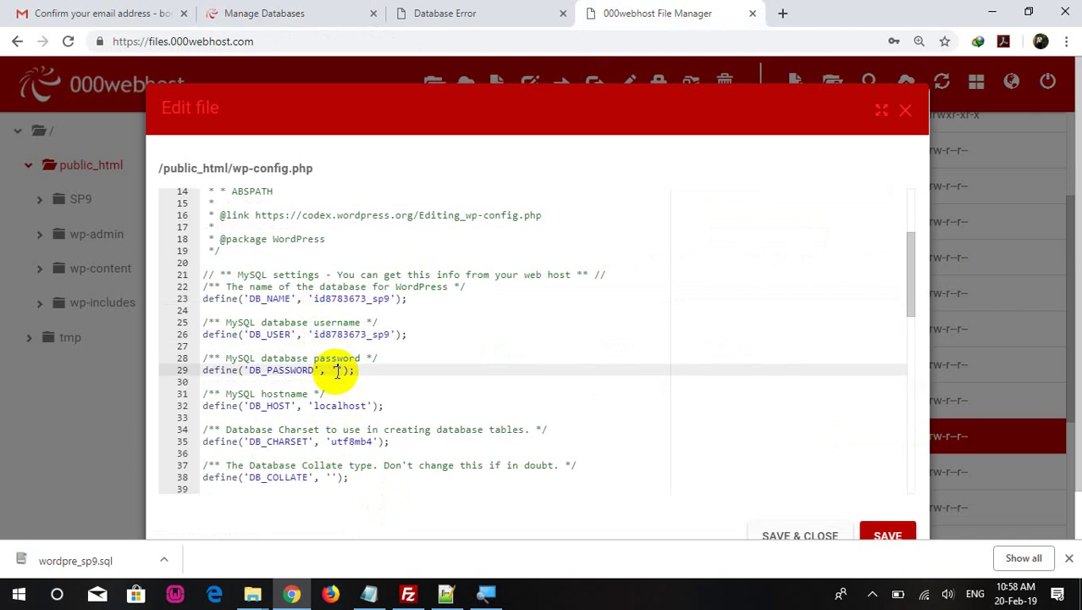
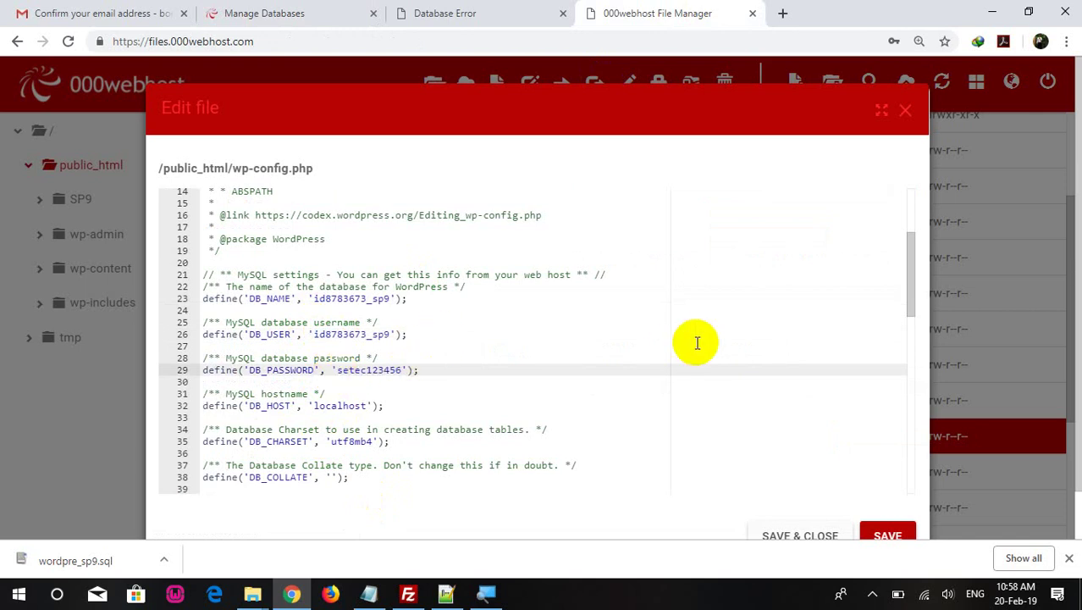
- Save wp-config.php and recheck whether the site still shows the database error
scroll(696, 339, "down", 3)
left_click(886, 534)
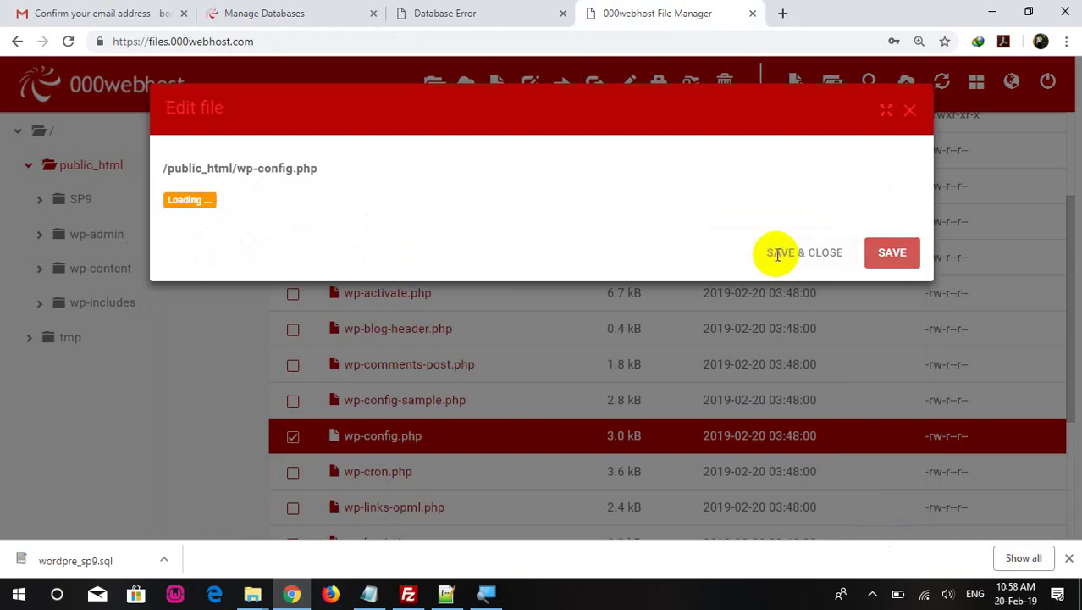
scroll(550, 307, "down", 2)
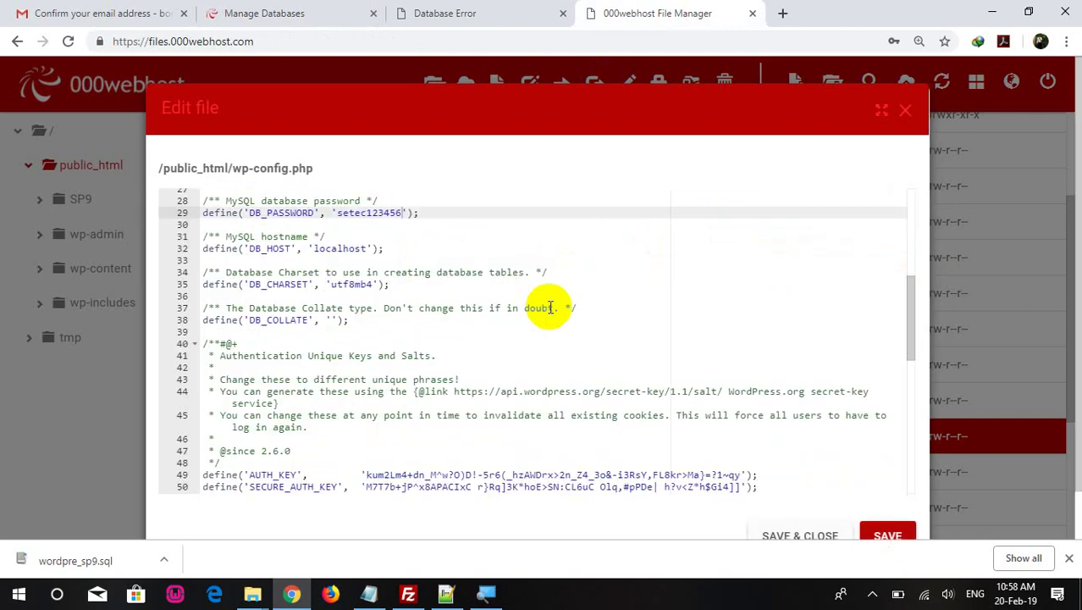
scroll(462, 292, "up", 2)
left_click(446, 13)
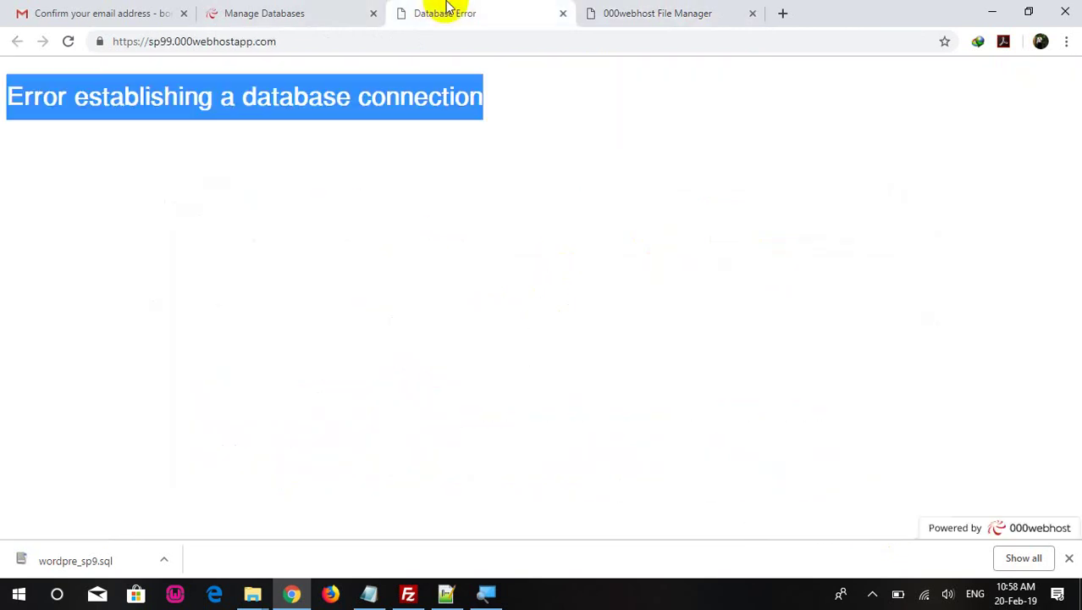
left_click(648, 13)
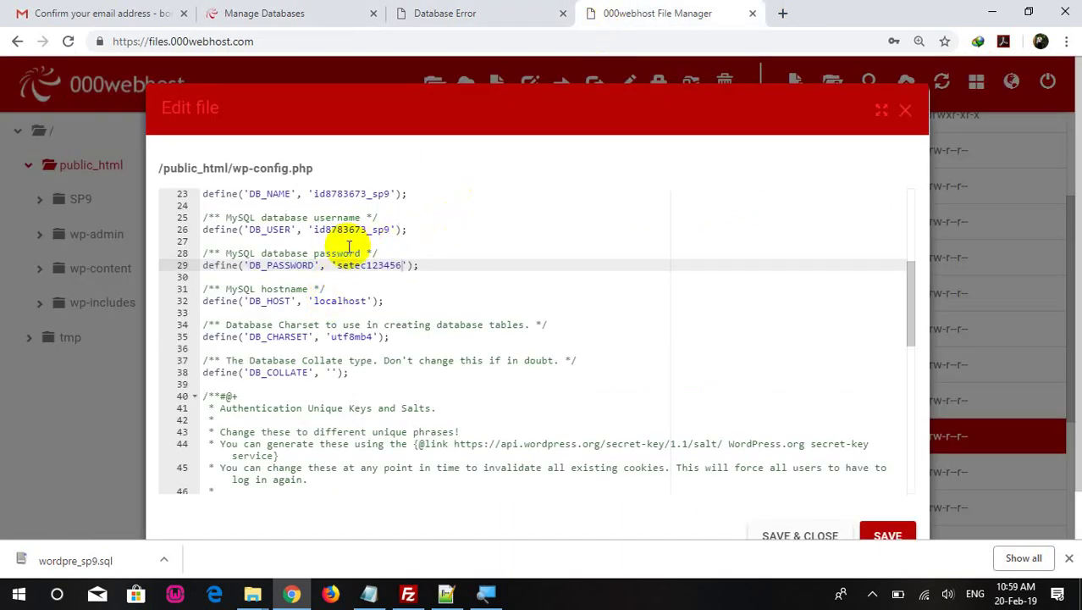
- Select the 'wp_' table prefix line in wp-config.php
scroll(381, 305, "down", 1)
left_click(443, 347)
scroll(444, 351, "down", 3)
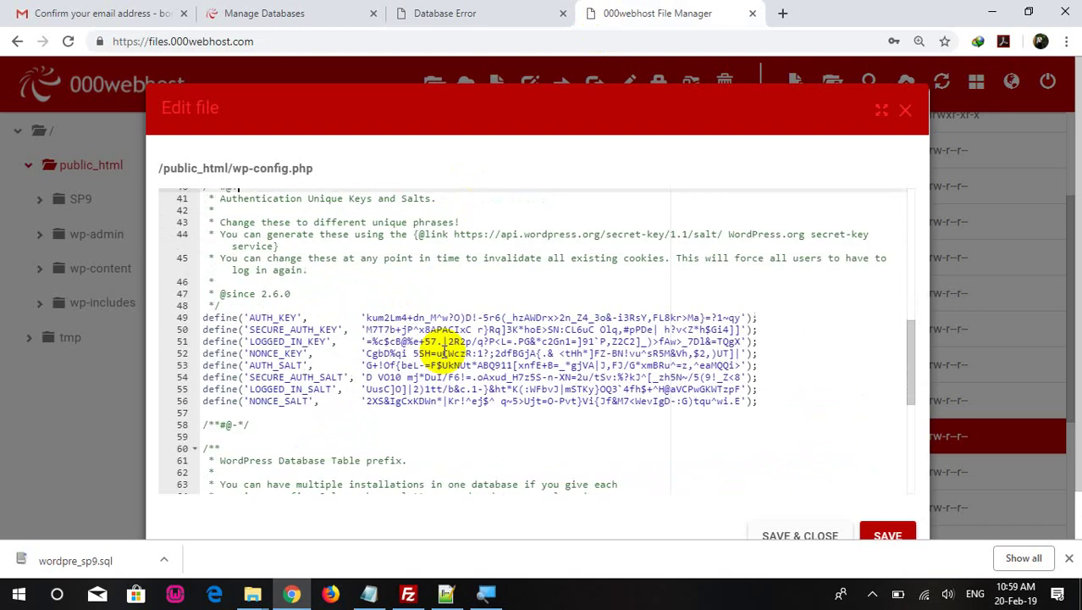
scroll(444, 351, "down", 2)
left_click(351, 418)
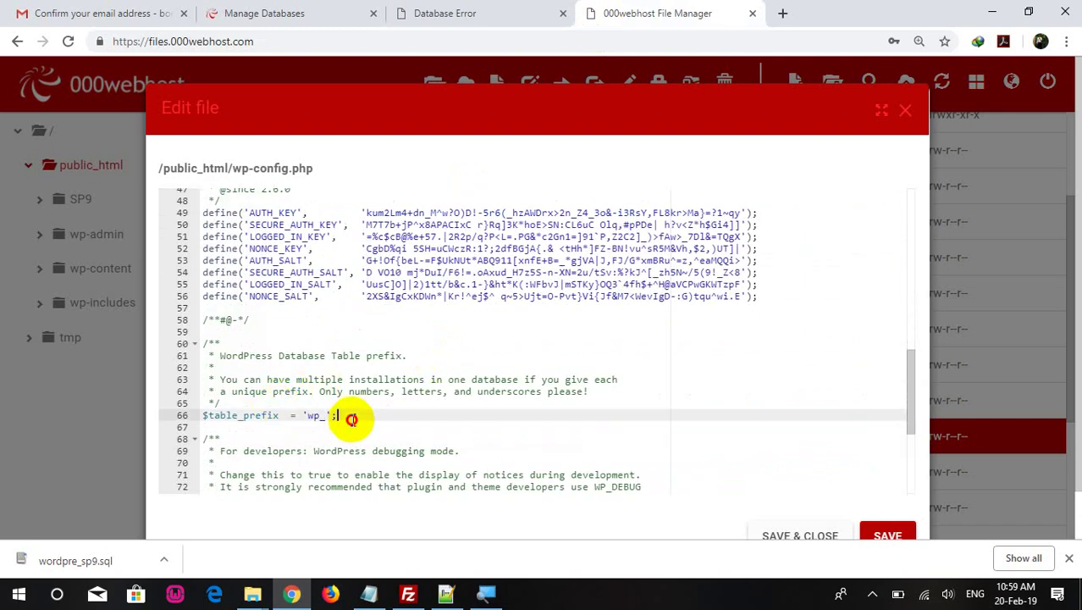
left_click_drag(351, 419, 188, 423)
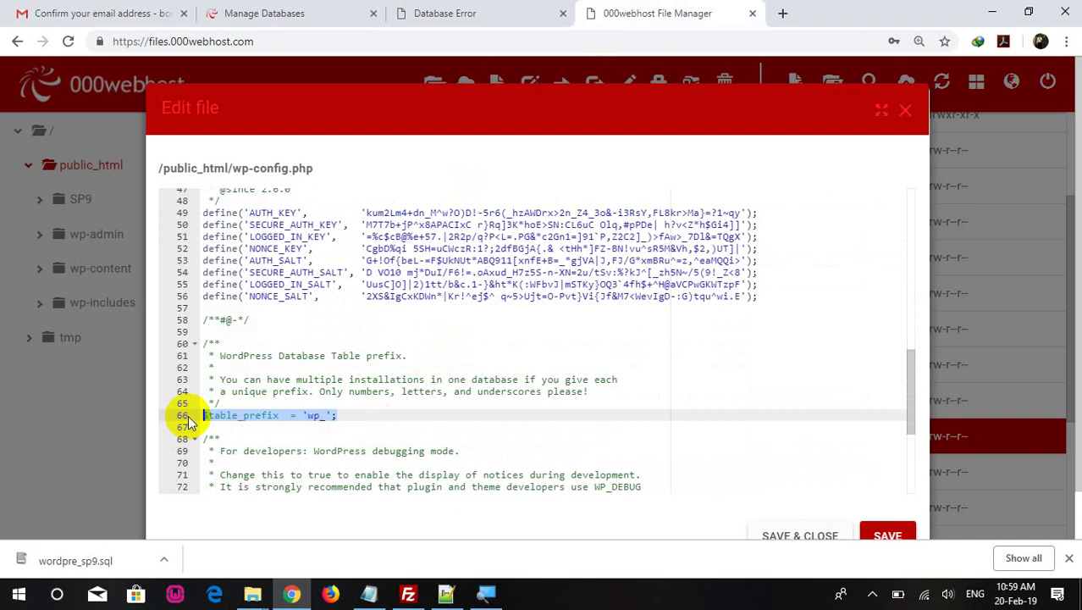
- Open the hosted database in phpMyAdmin to check its wp_ tables, then return to the editor
left_click(315, 10)
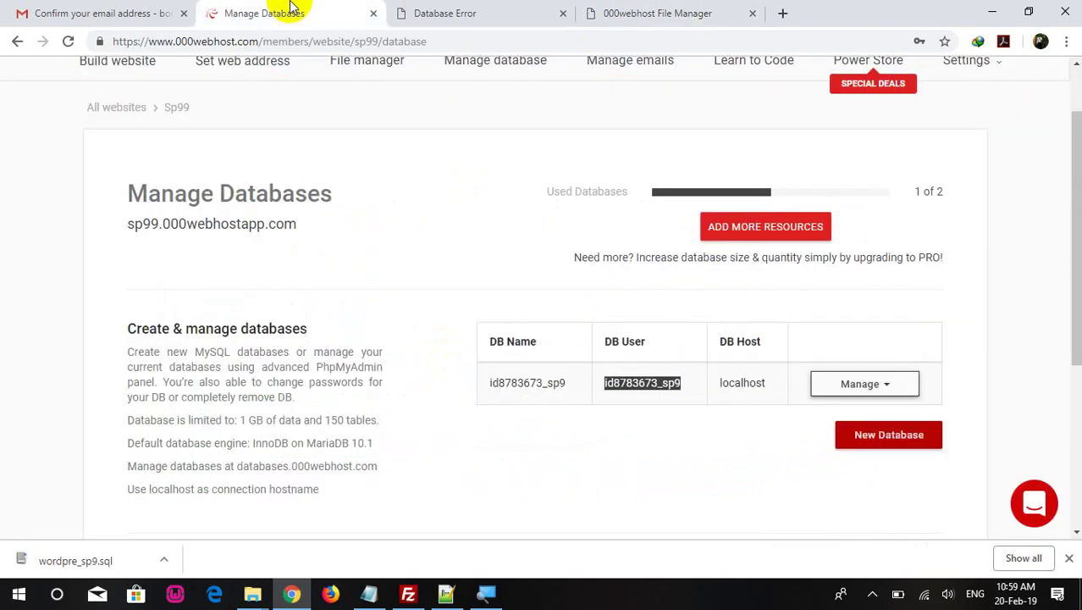
left_click(890, 385)
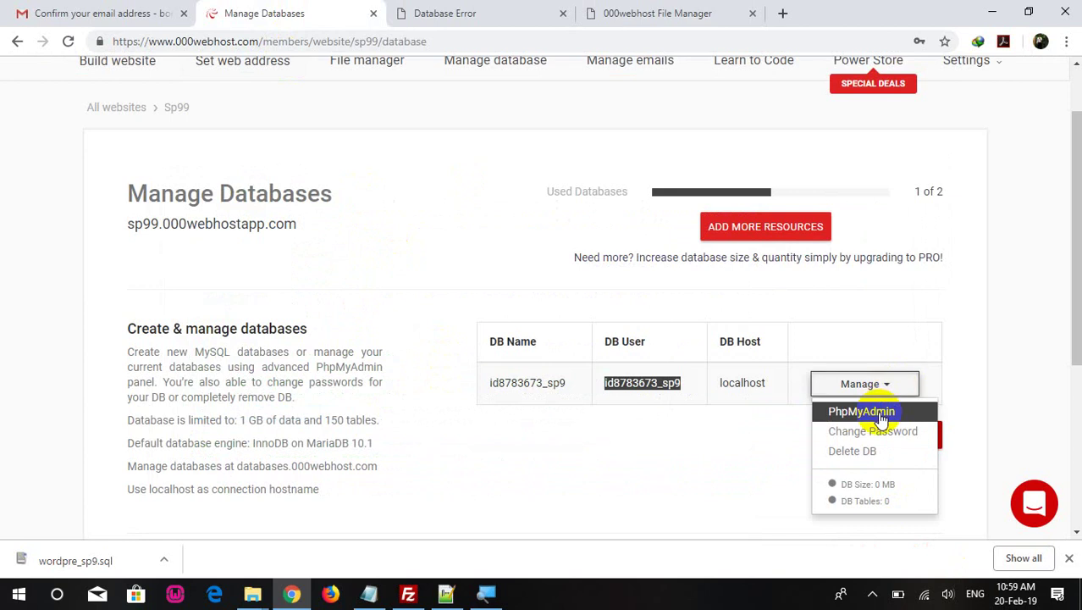
left_click(875, 413)
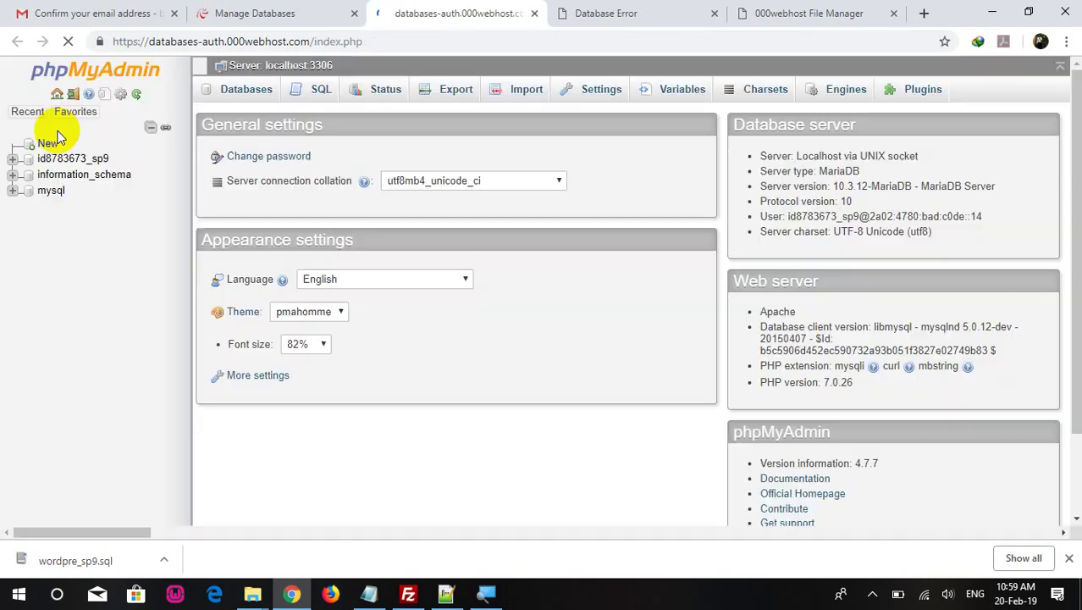
left_click(93, 160)
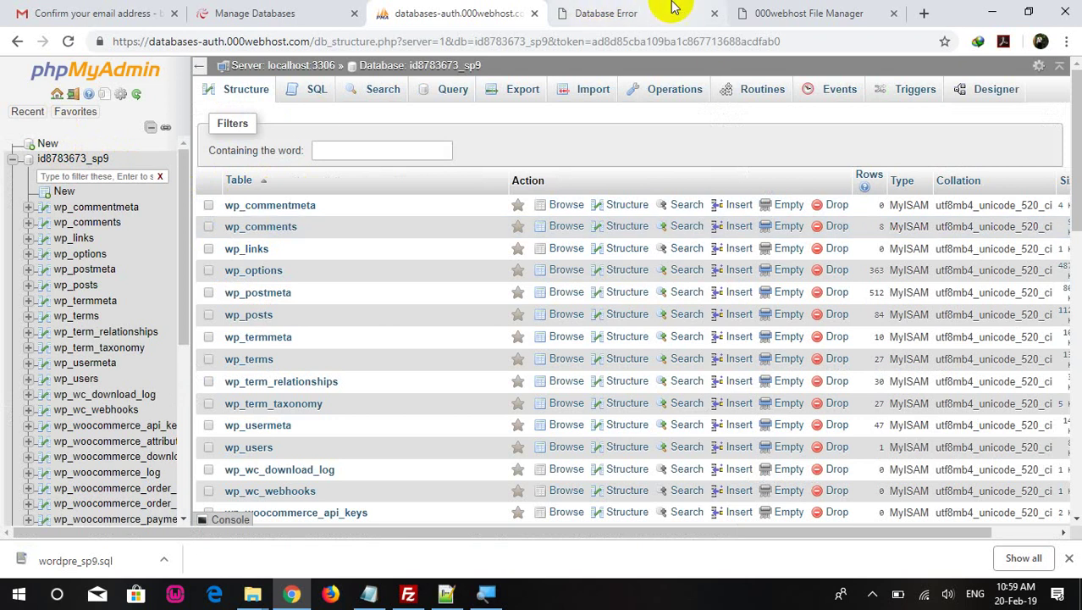
left_click(756, 12)
- Save wp-config.php and reload sp99.000webhostapp.com so the SP9 shop page loads
scroll(417, 384, "up", 5)
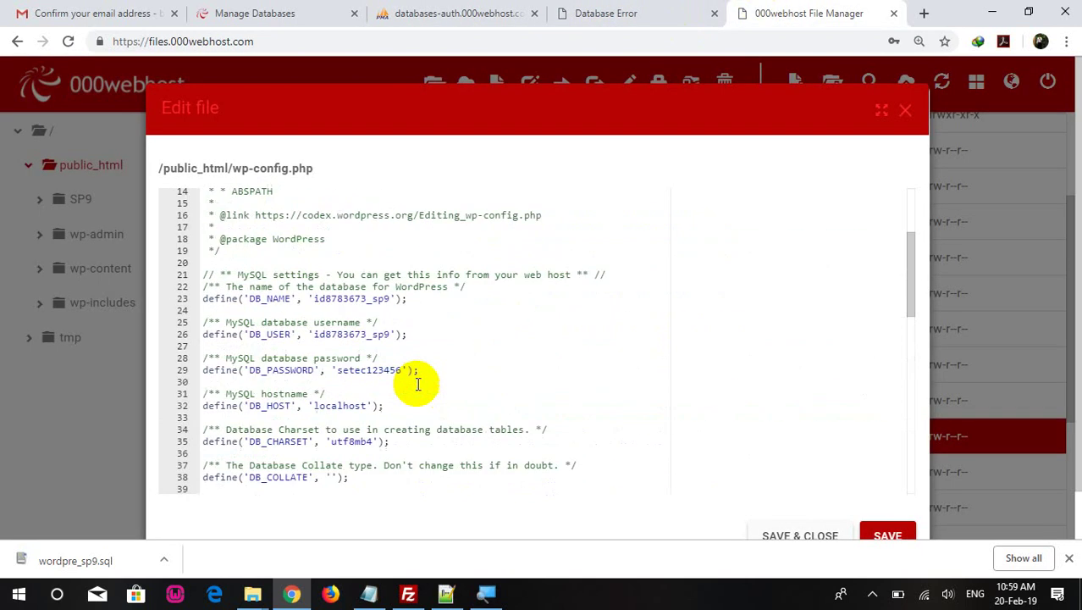
scroll(415, 378, "up", 2)
left_click(374, 404)
left_click(362, 440)
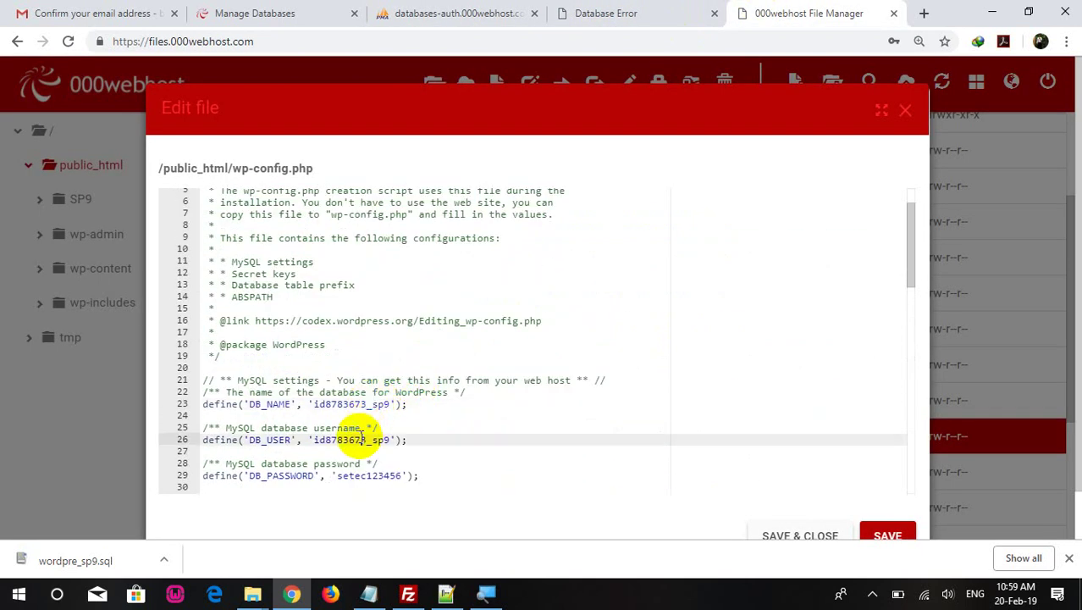
scroll(425, 428, "down", 1)
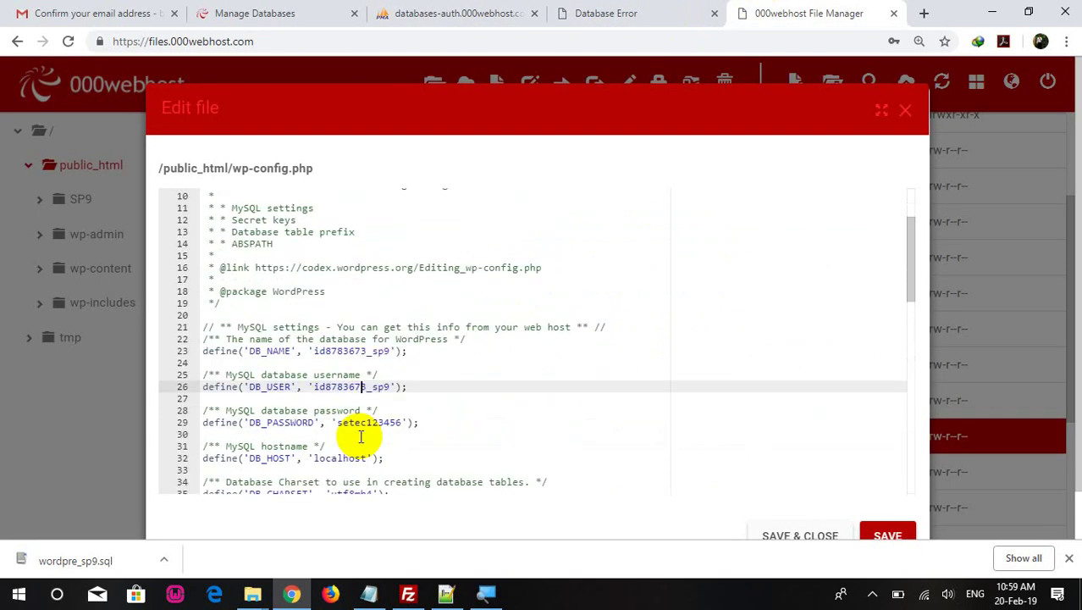
left_click(798, 536)
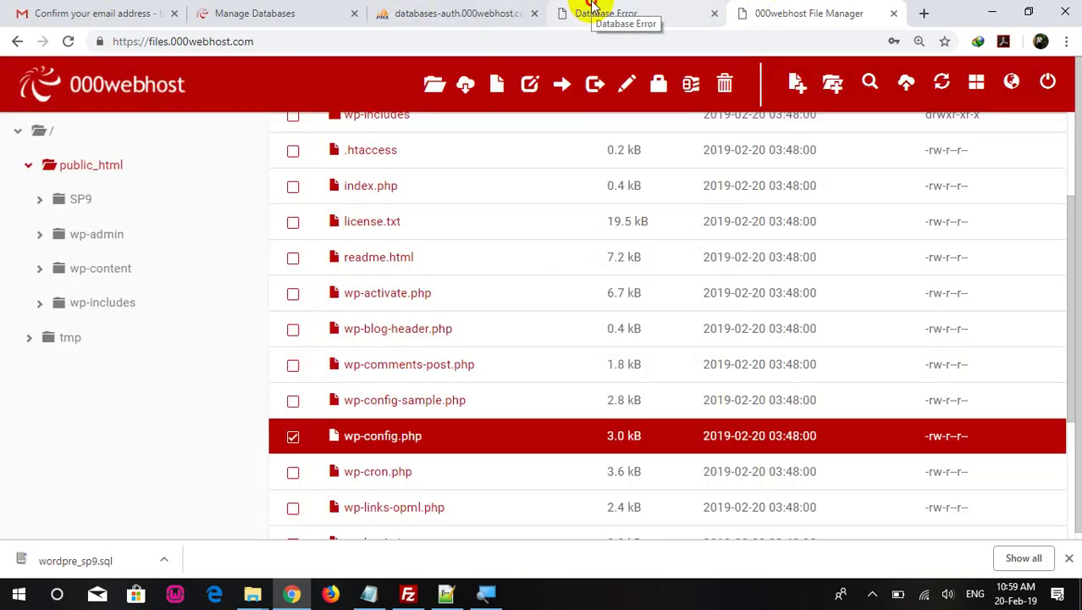
left_click(593, 10)
left_click(465, 43)
key("Return")
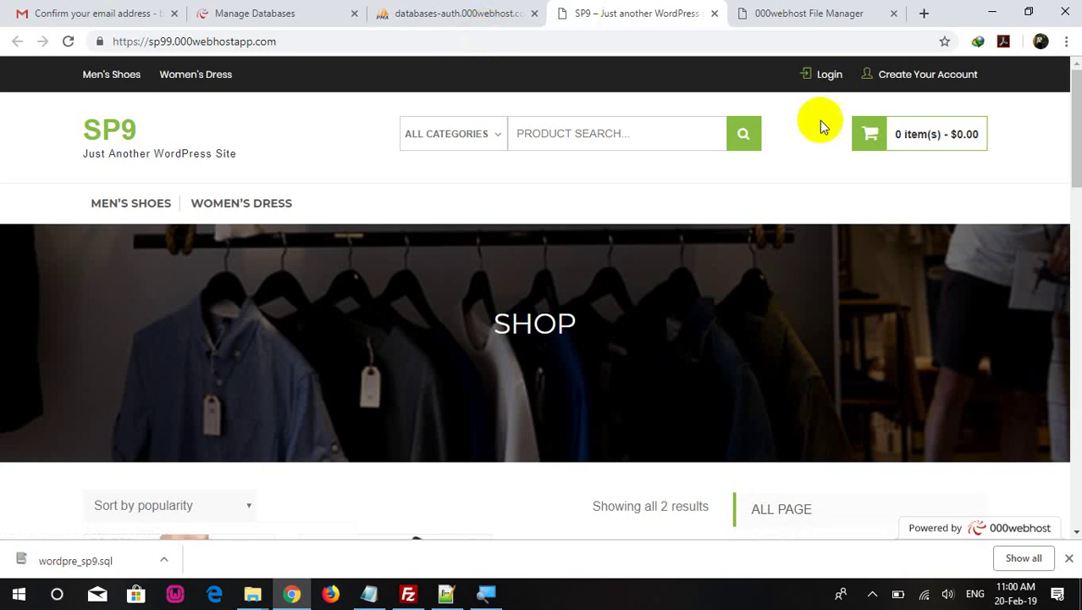
- Append /wp-admin to the sp99.000webhostapp.com address to reach the WordPress login page
left_click(873, 593)
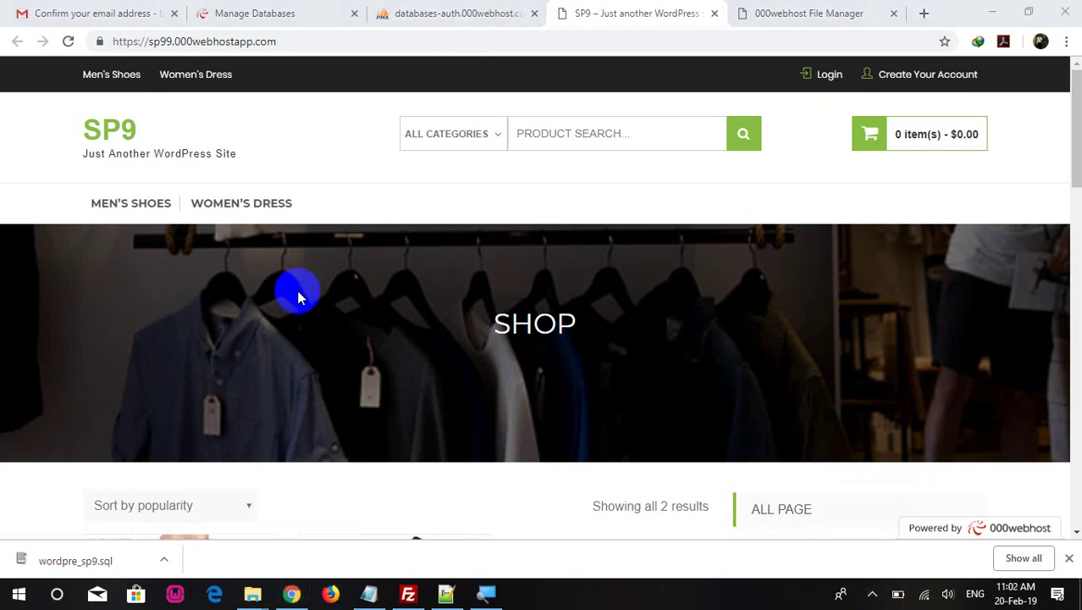
scroll(511, 360, "down", 3)
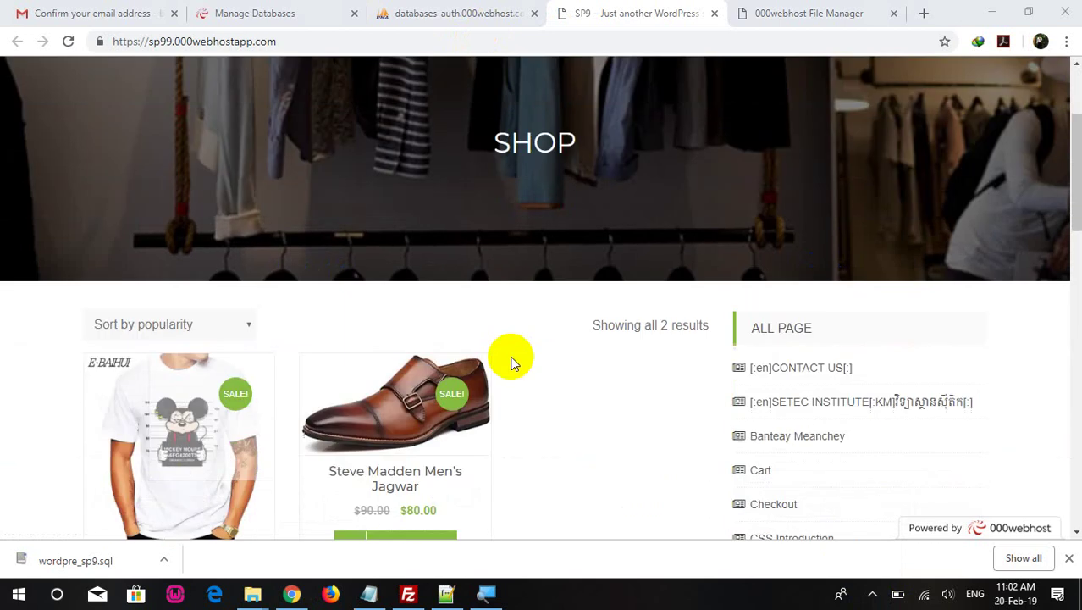
scroll(511, 360, "down", 2)
scroll(511, 360, "up", 2)
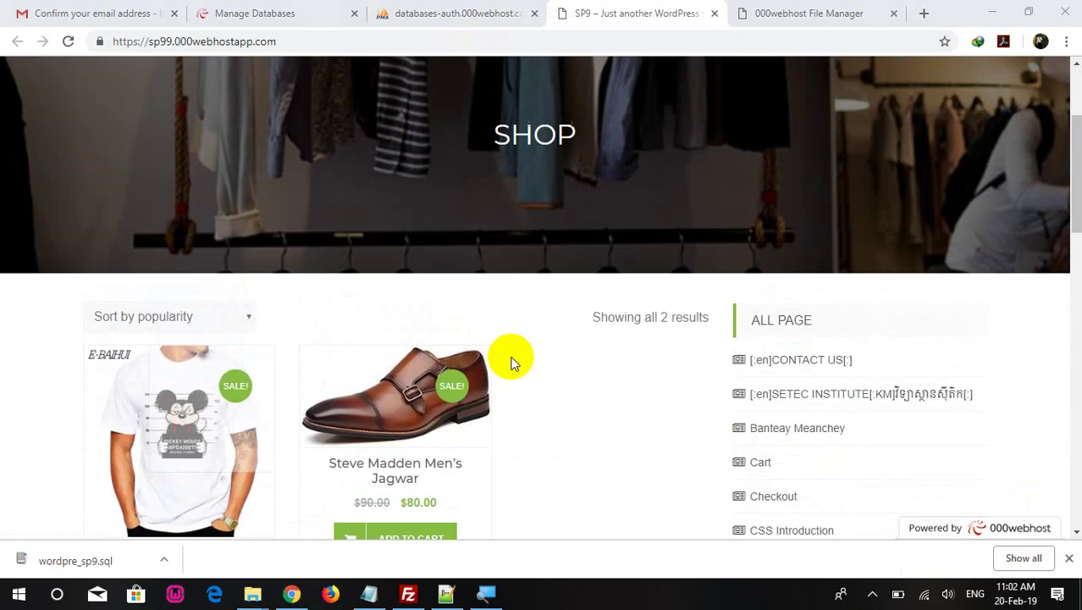
scroll(508, 357, "up", 1)
scroll(485, 355, "up", 1)
scroll(442, 353, "up", 1)
left_click(322, 38)
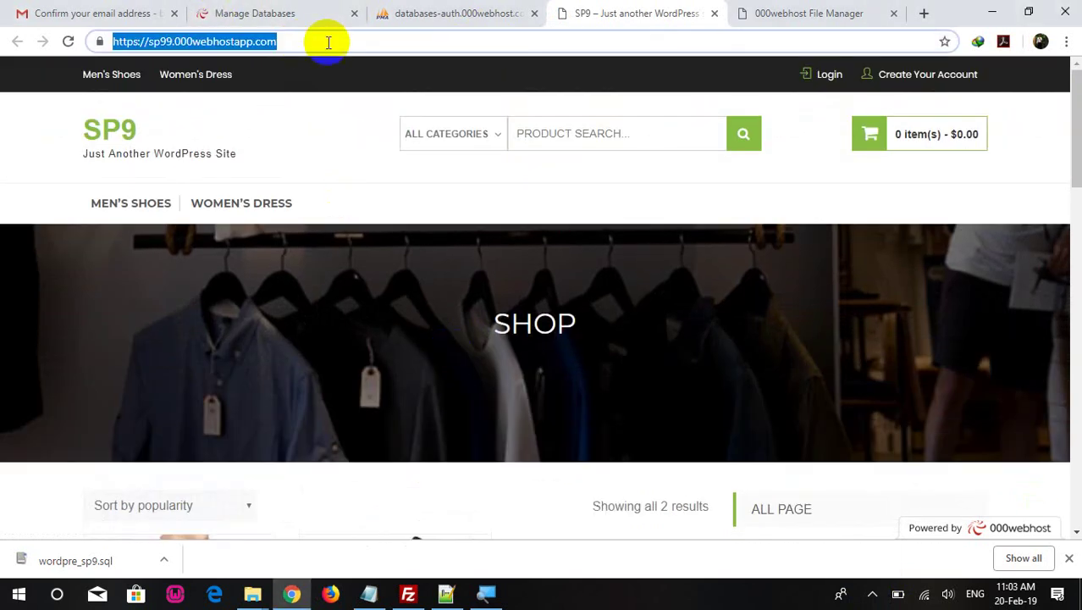
left_click(345, 39)
type("/")
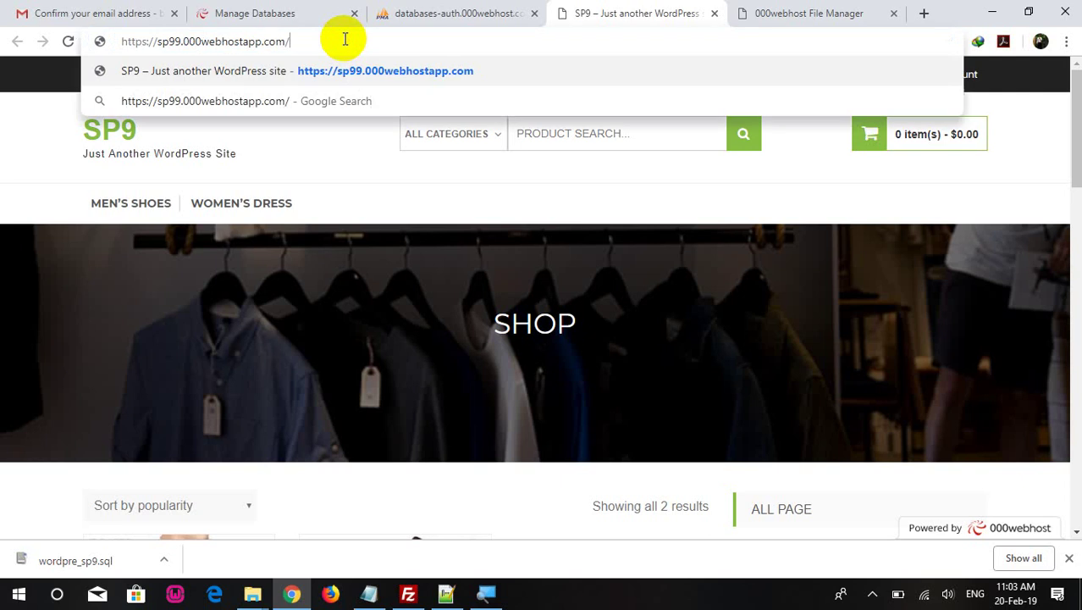
type("wp-")
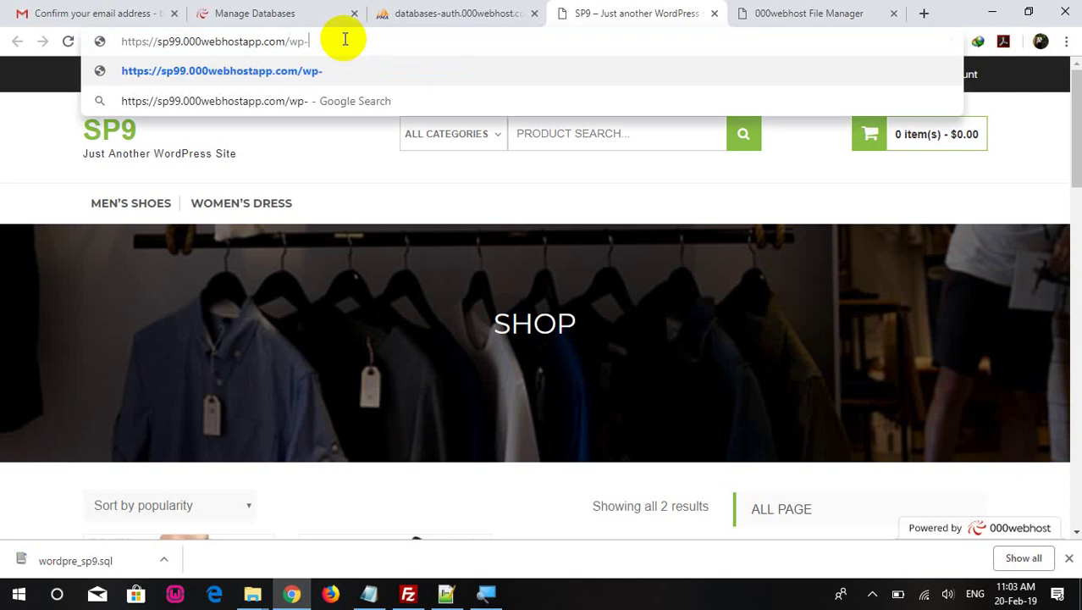
type("admin")
key("Return")
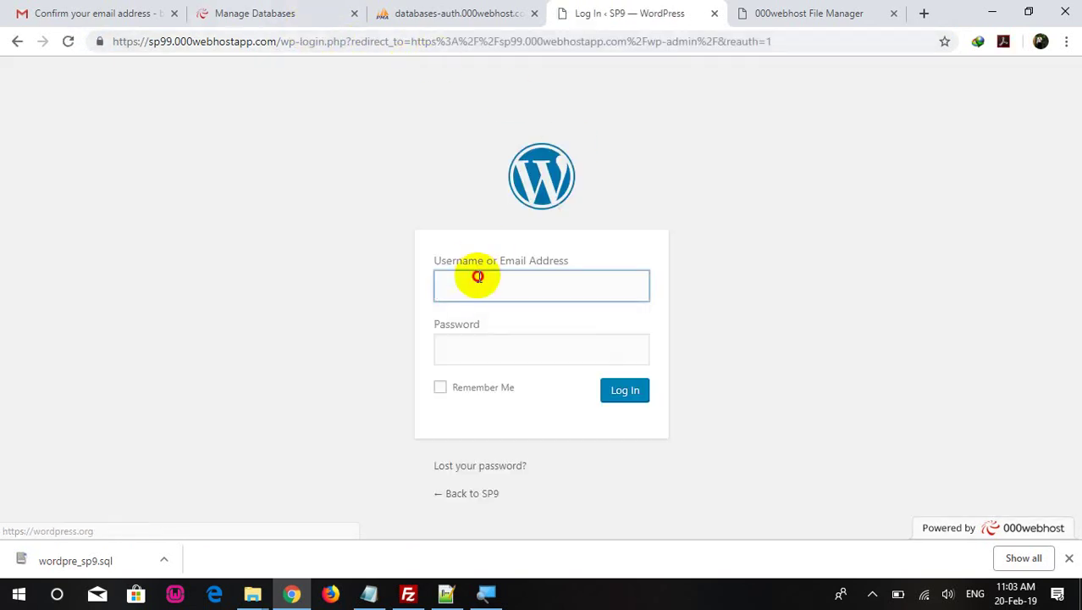
- Log into WordPress as admin with the account password, then return to phpMyAdmin
left_click(477, 276)
type("admin")
key("Tab")
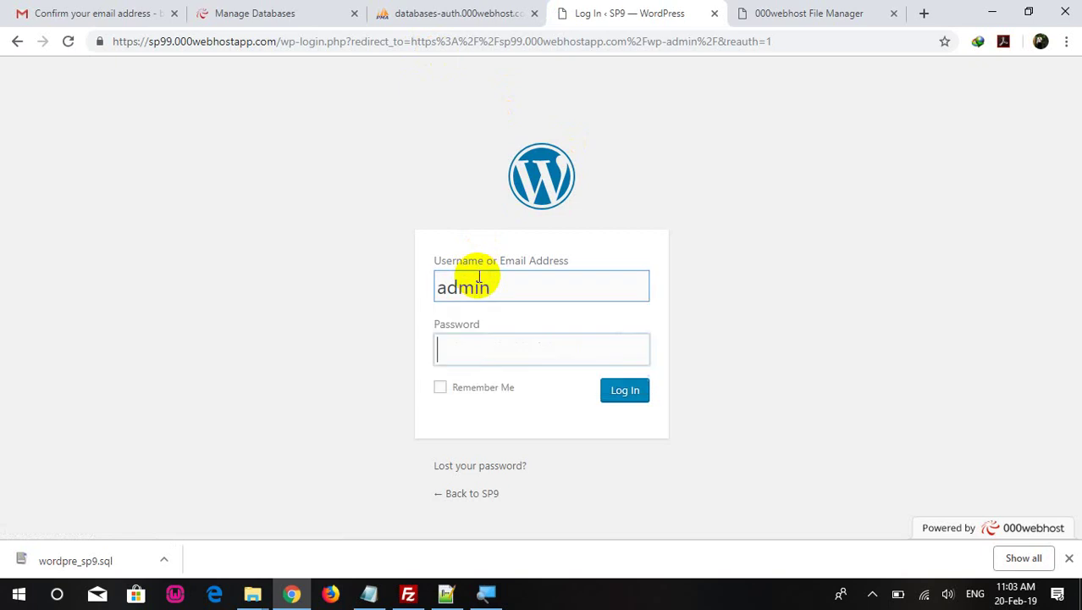
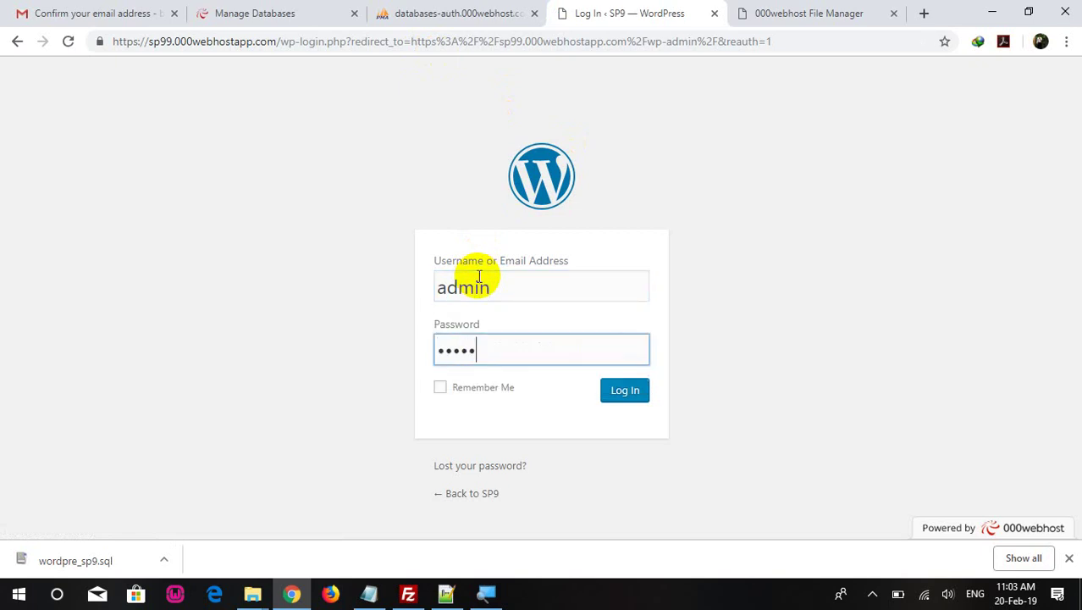
key("Return")
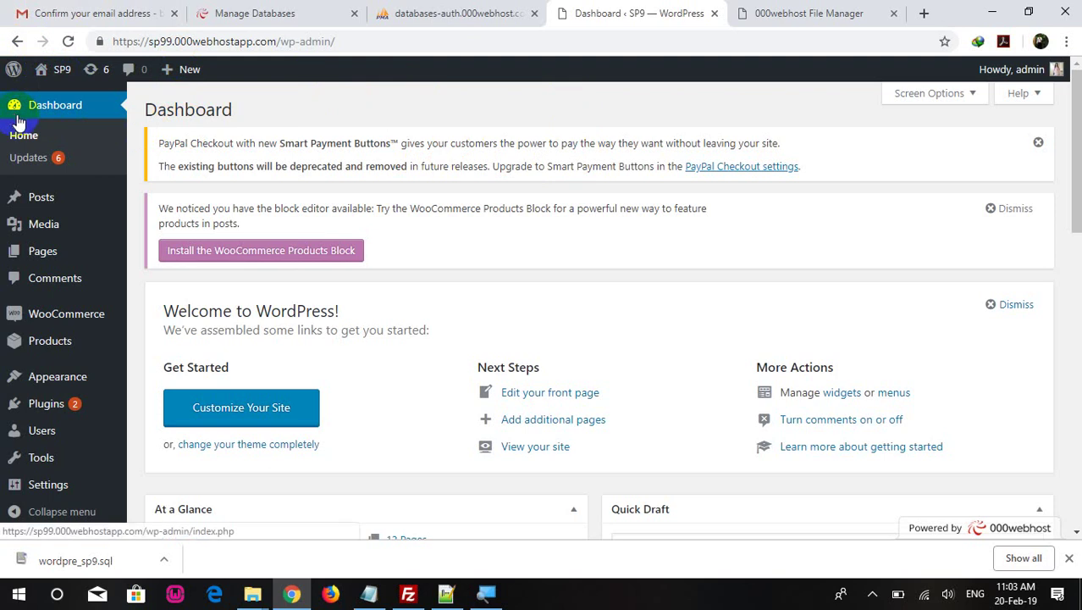
left_click(881, 602)
- Reopen the site database in phpMyAdmin from Manage Databases to list its tables
left_click(381, 11)
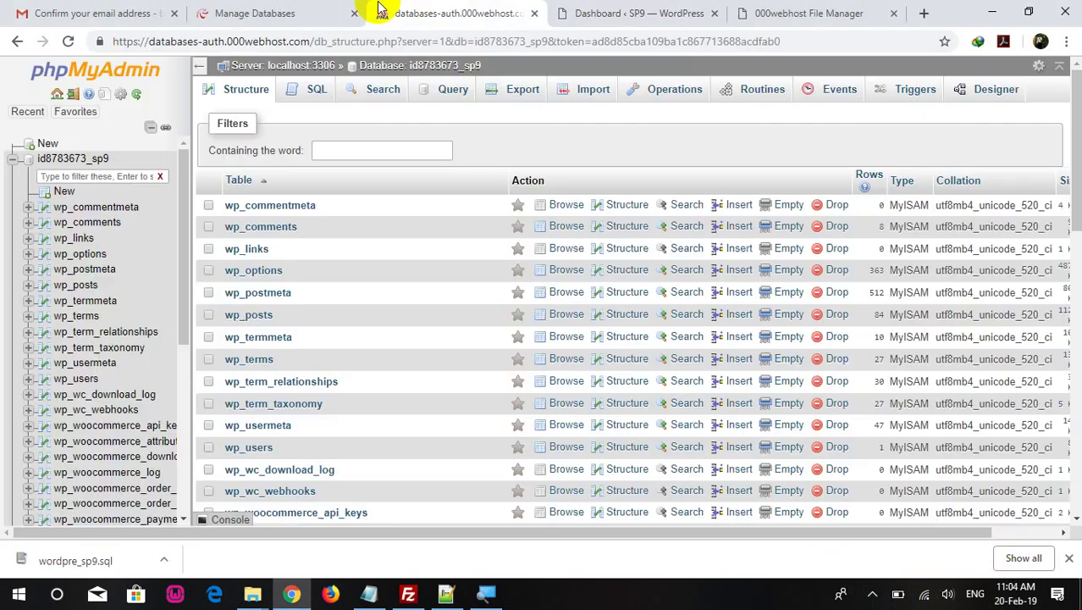
left_click(254, 13)
scroll(494, 88, "up", 2)
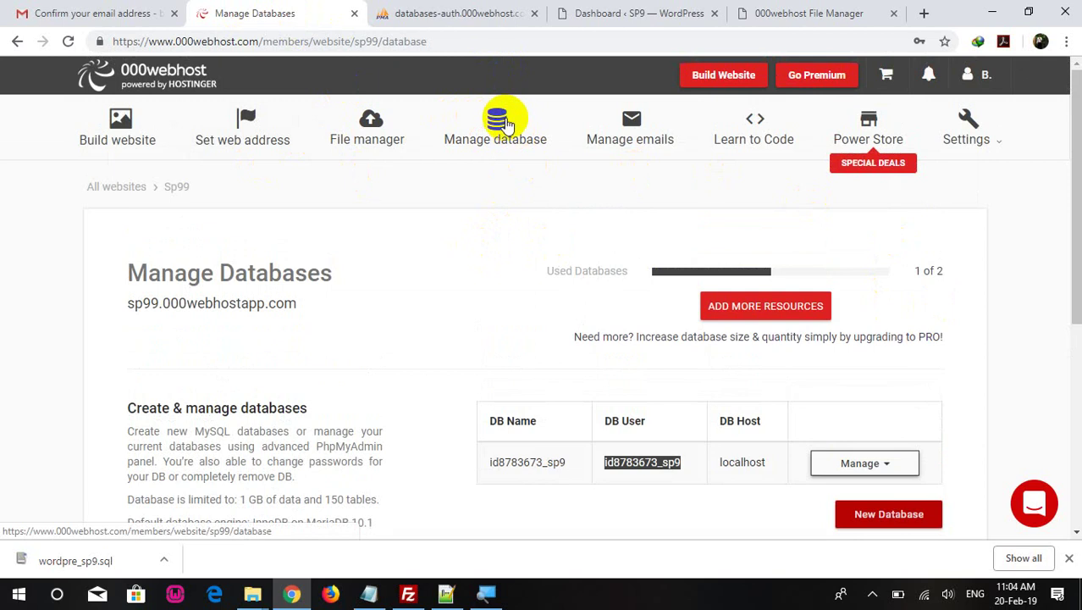
left_click(864, 463)
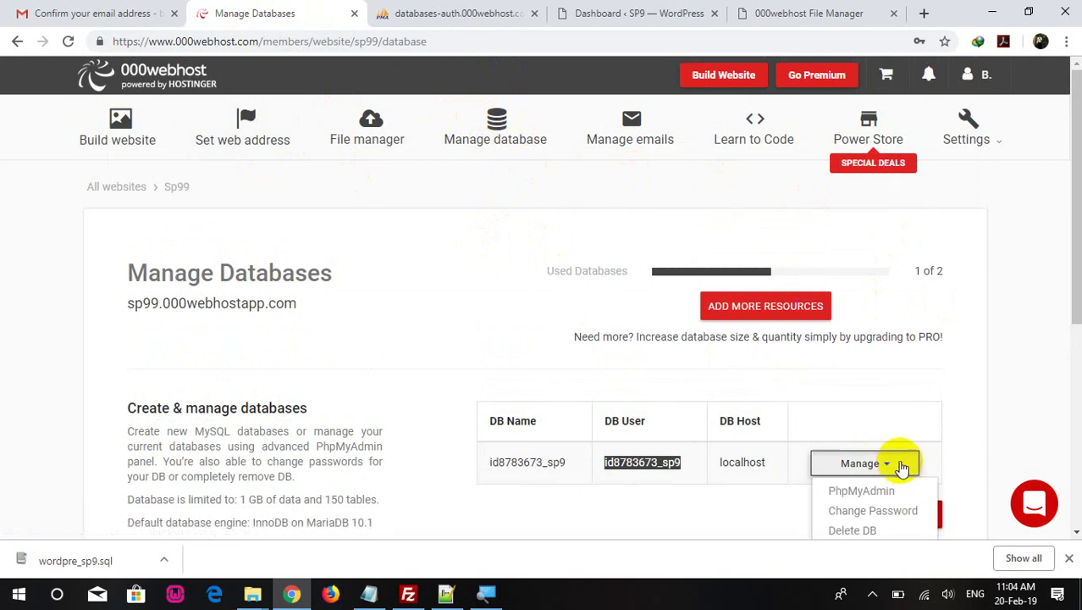
left_click(870, 495)
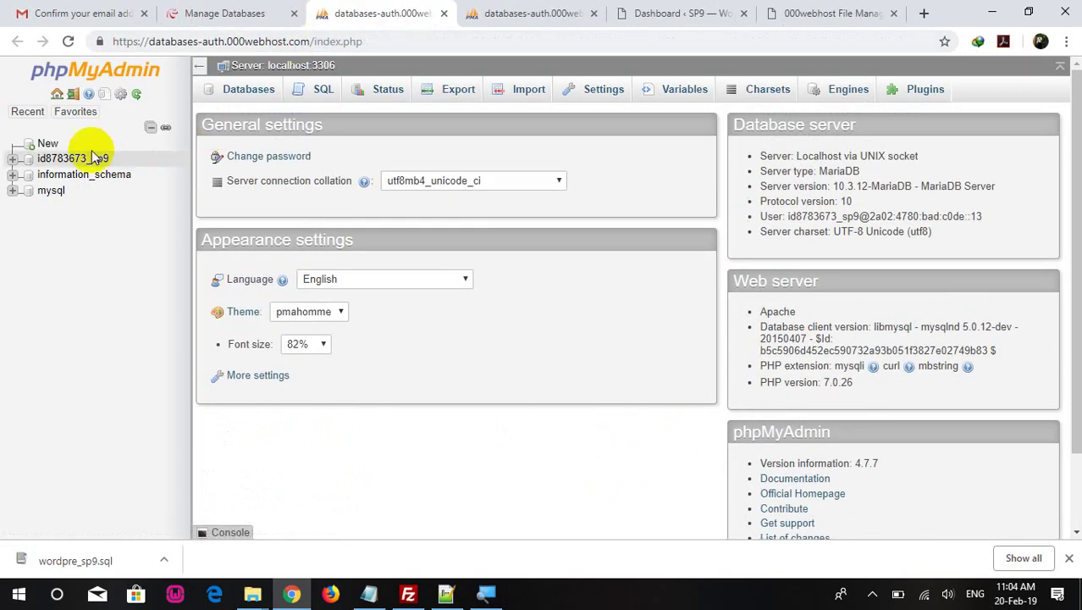
left_click(88, 158)
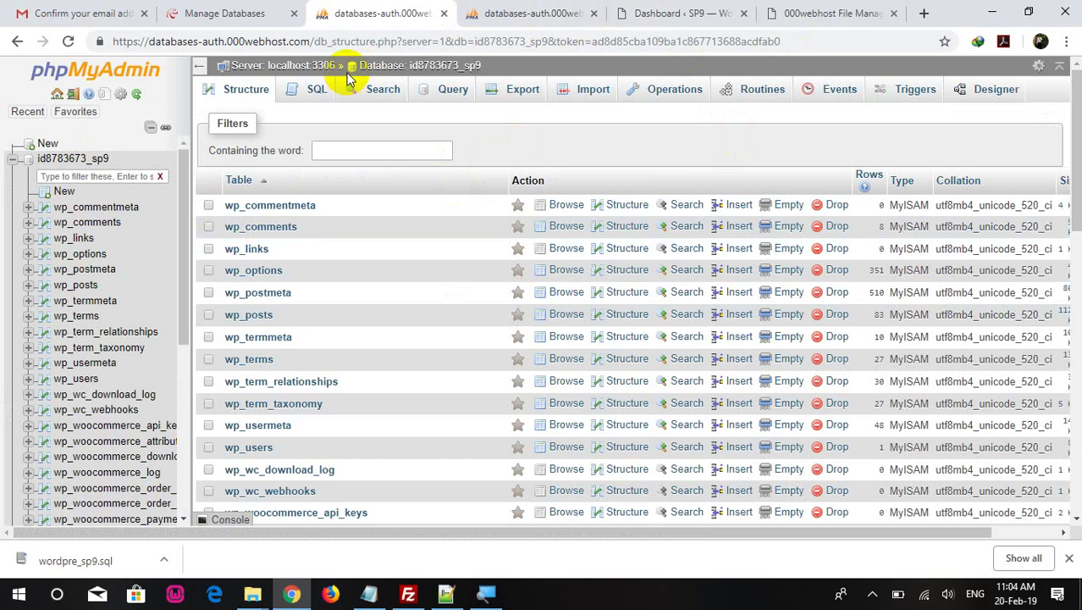
- Browse the wp_users table rows, which show a single admin account
left_click(631, 24)
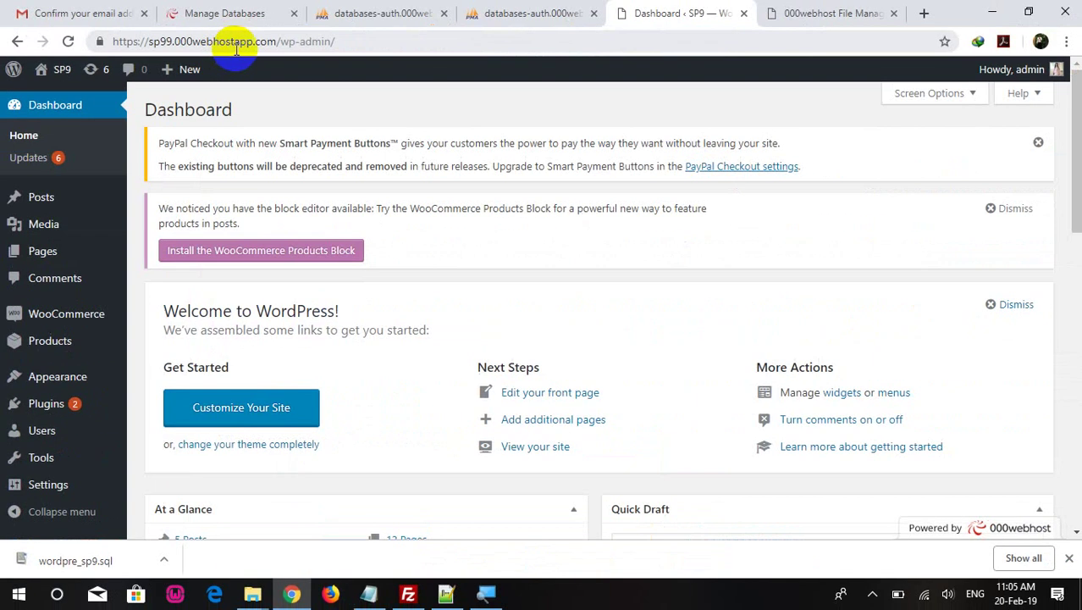
left_click(772, 8)
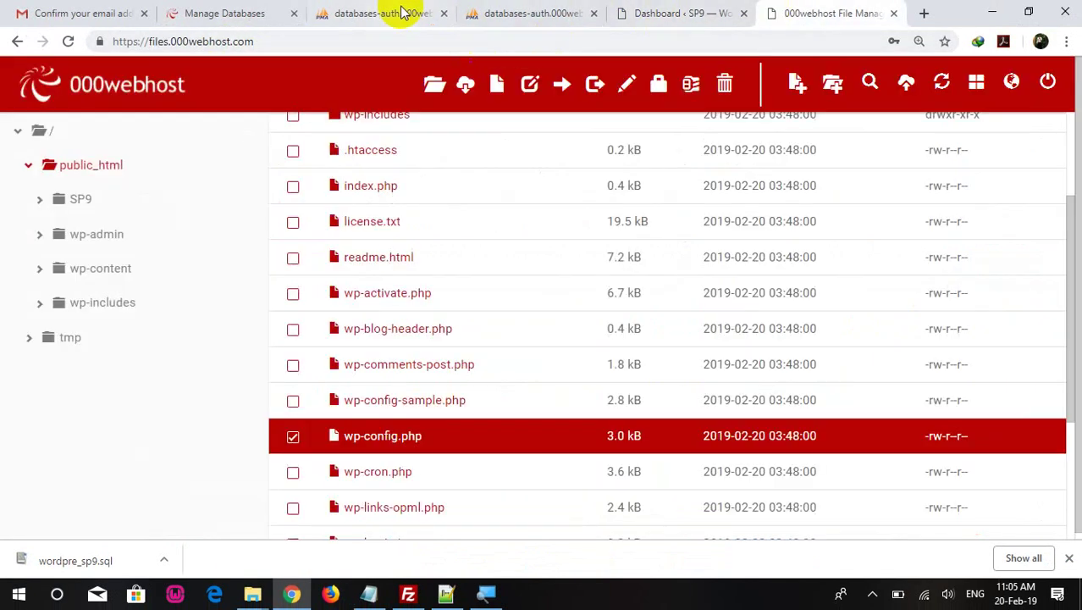
left_click(254, 12)
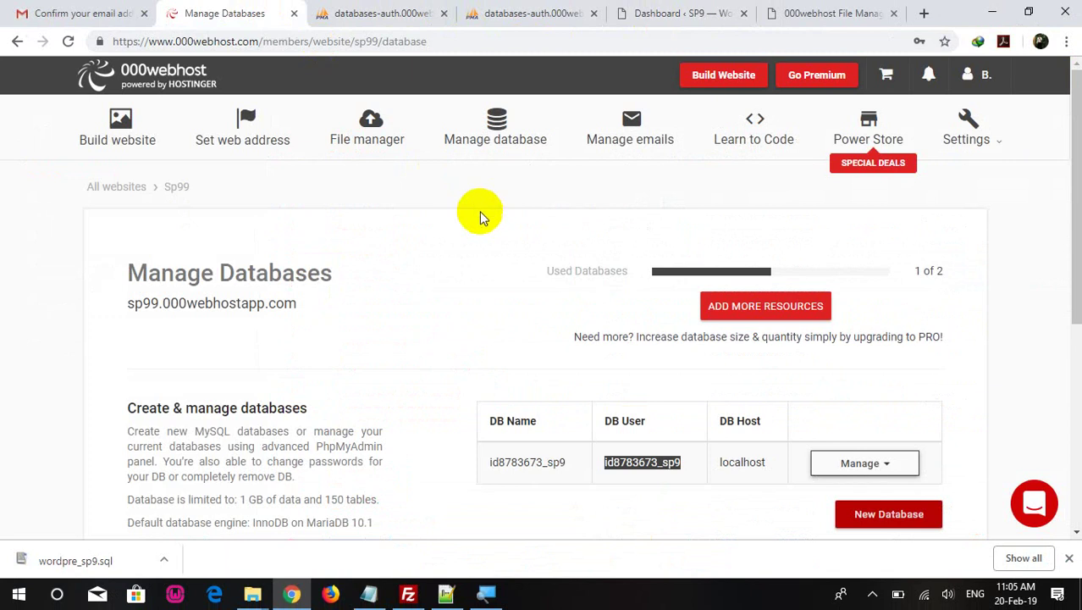
left_click(383, 9)
scroll(285, 301, "down", 1)
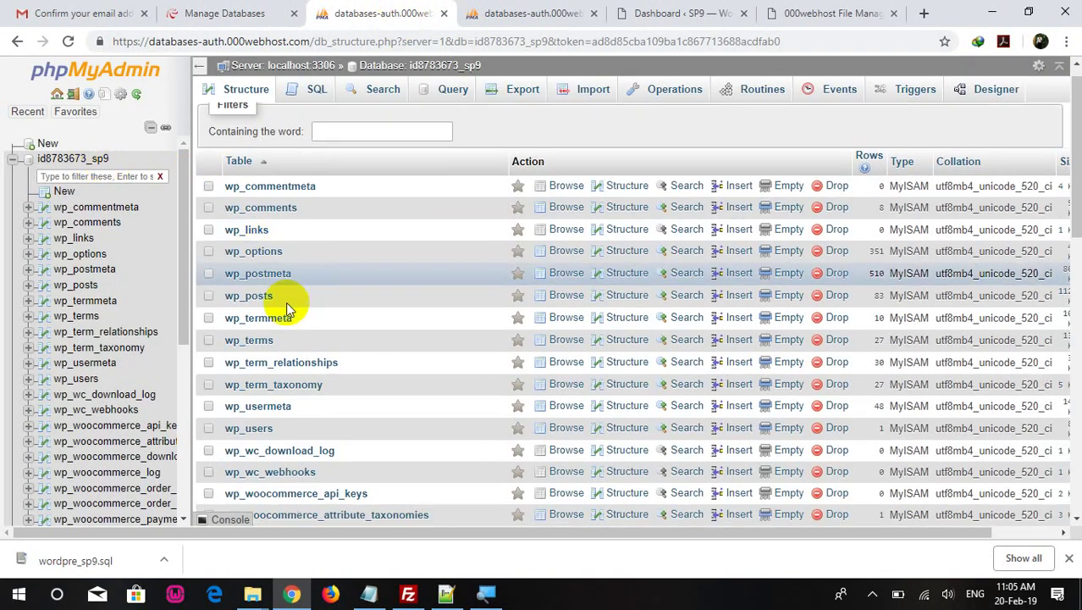
scroll(288, 303, "down", 3)
scroll(293, 310, "down", 6)
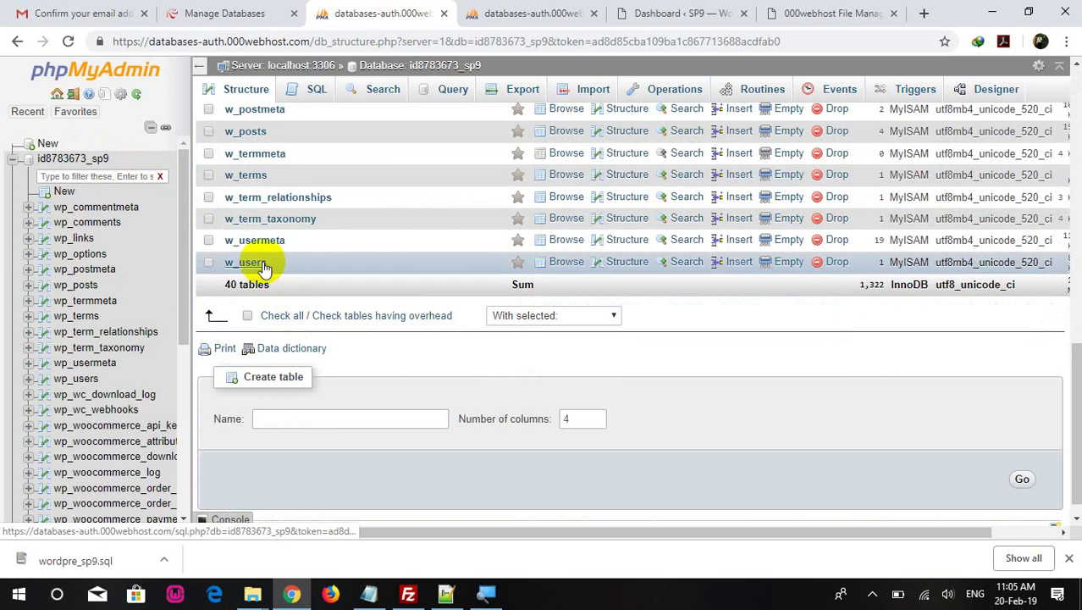
scroll(254, 271, "up", 4)
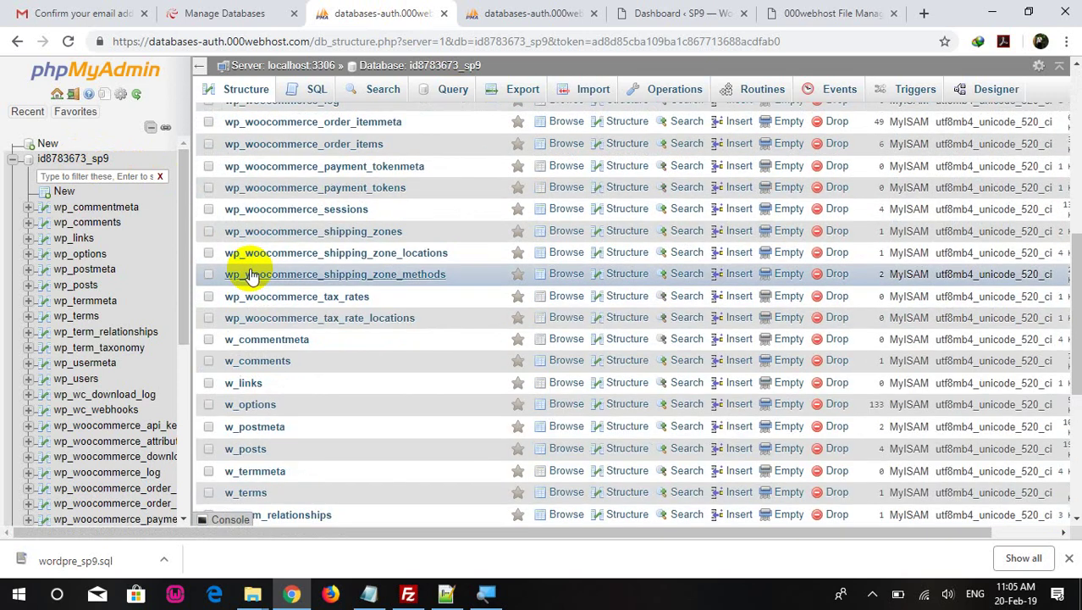
scroll(252, 275, "up", 2)
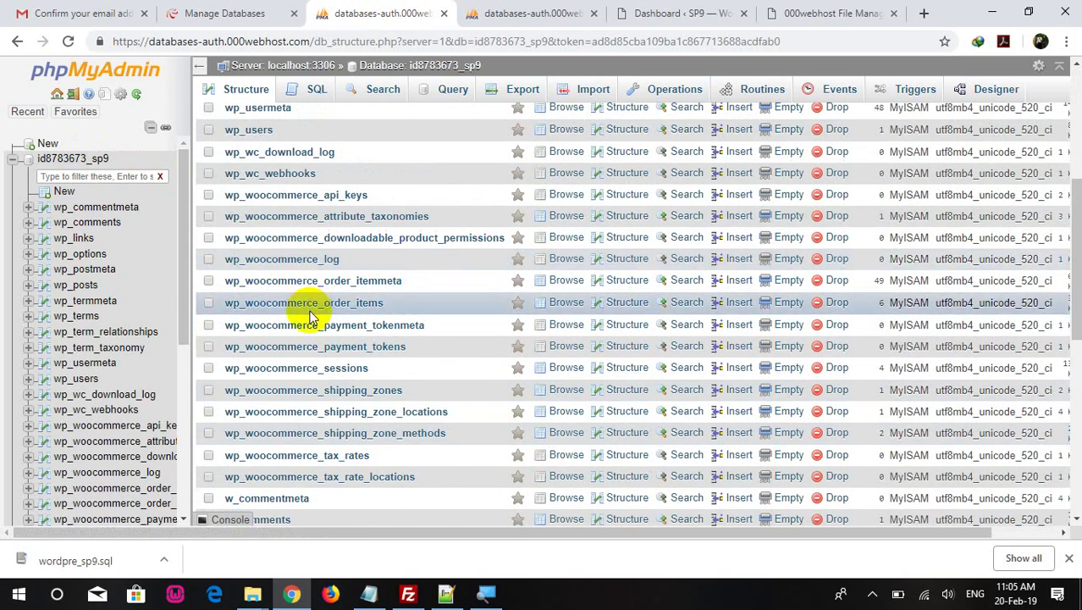
scroll(305, 313, "down", 1)
scroll(303, 309, "up", 1)
scroll(302, 310, "down", 1)
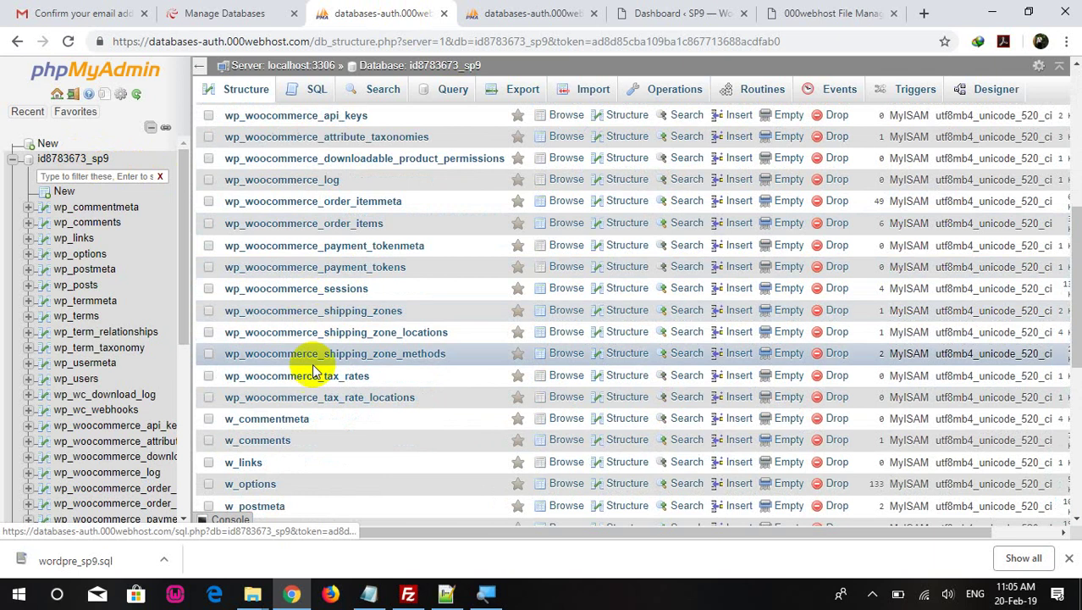
scroll(278, 398, "up", 2)
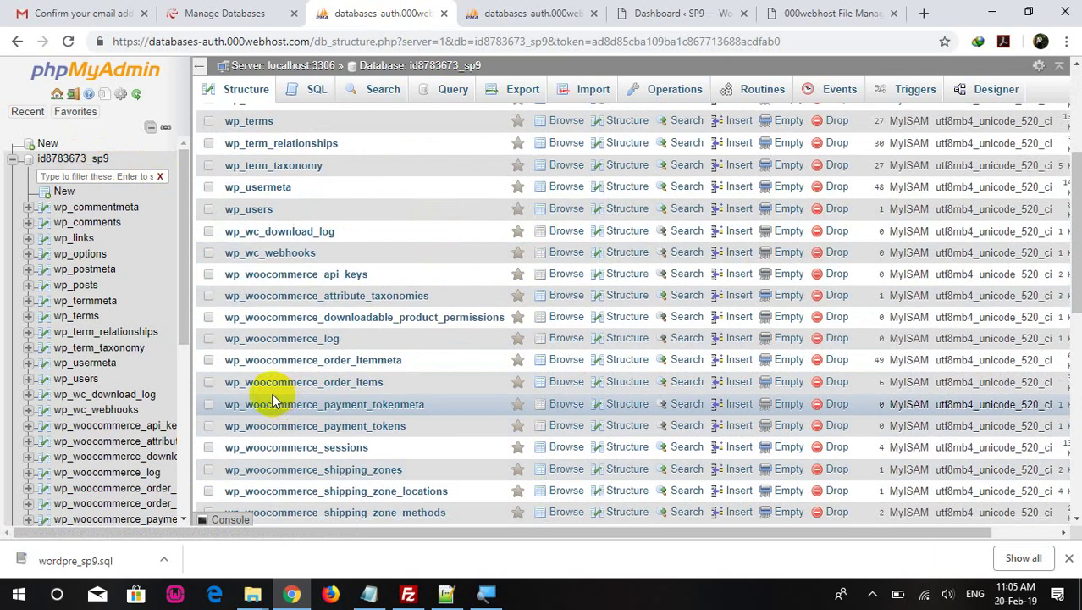
scroll(273, 400, "up", 1)
left_click(251, 288)
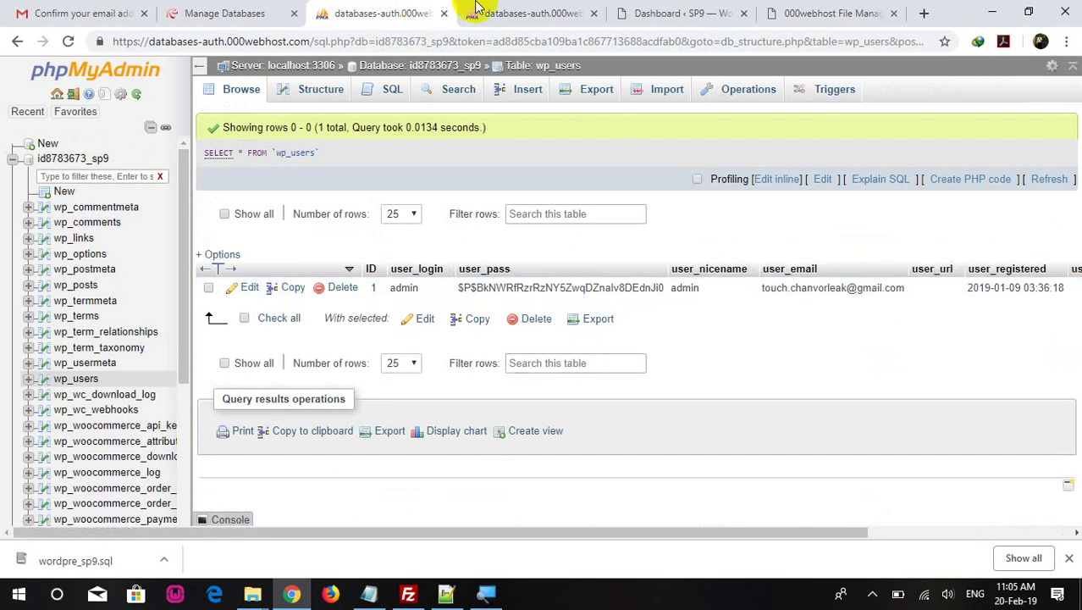
- Close the File Manager, dashboard and phpMyAdmin tabs, and open sp99.000webhostapp.com in a new tab
left_click(647, 9)
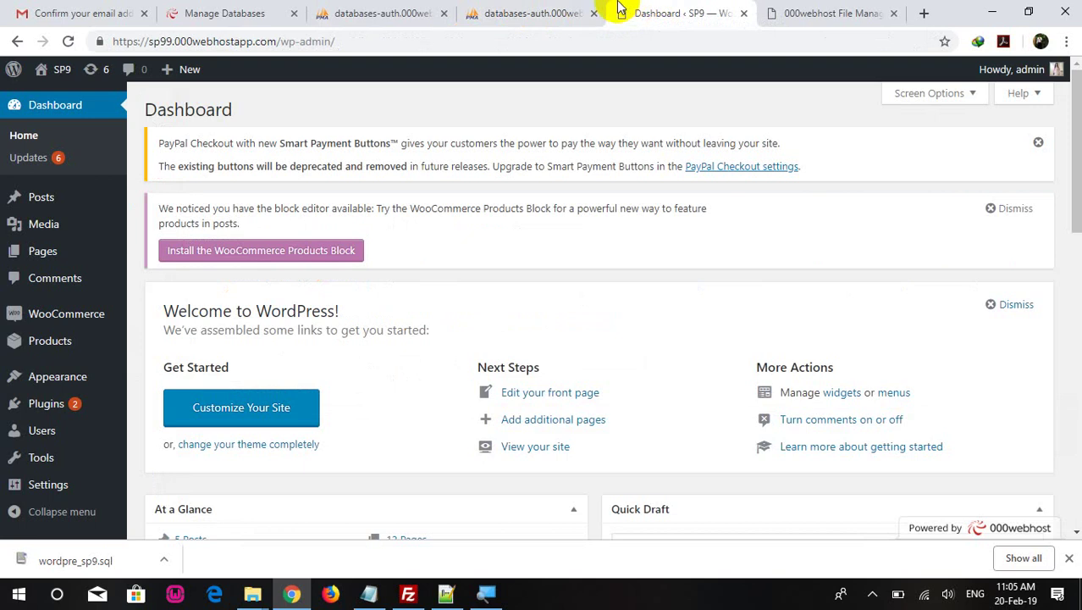
left_click(805, 13)
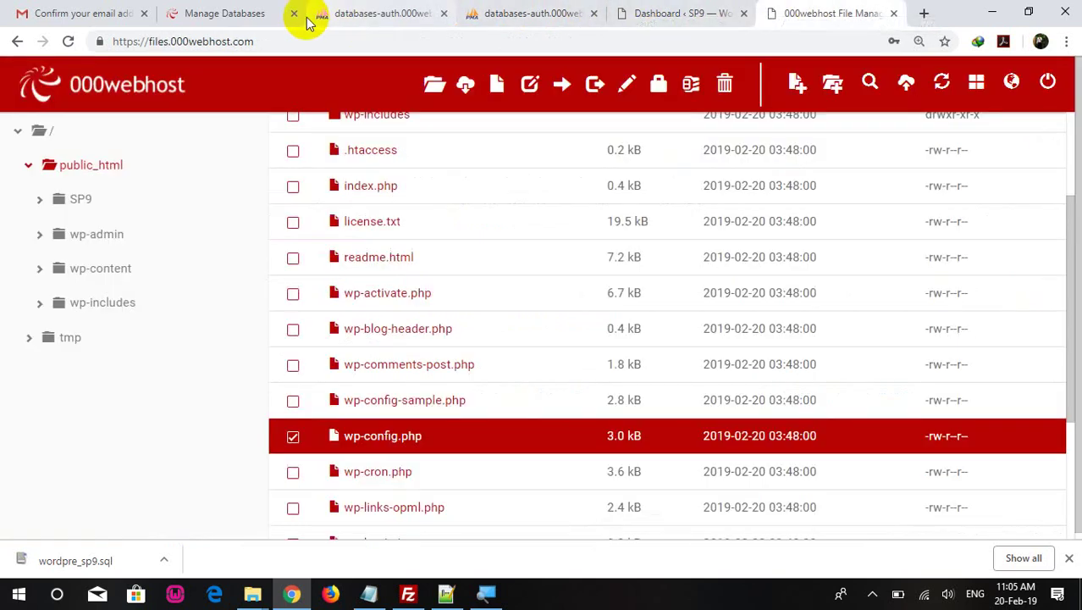
left_click(896, 14)
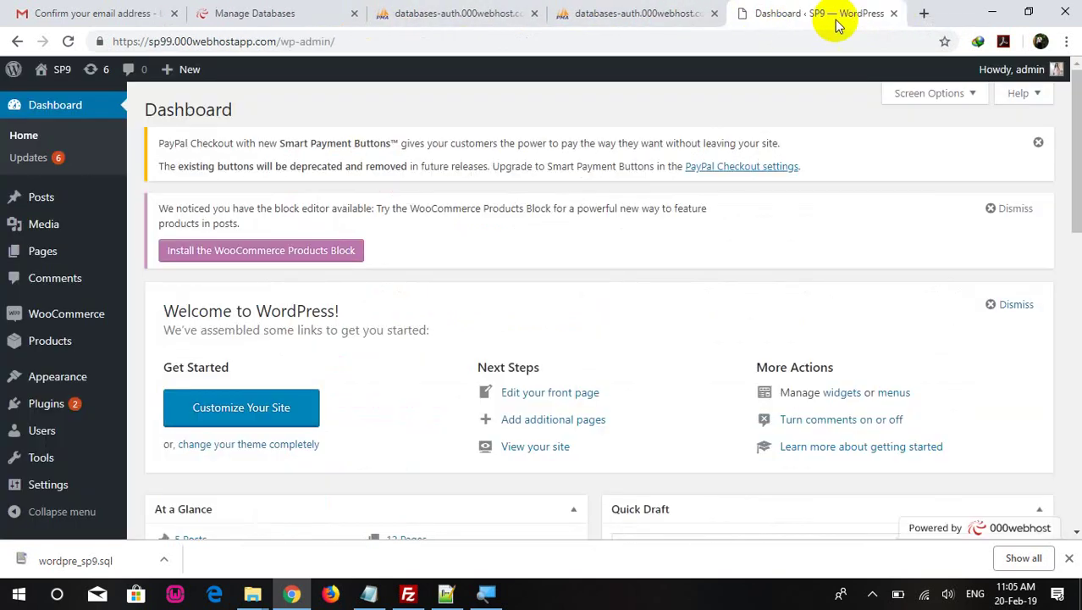
left_click(895, 14)
left_click(751, 13)
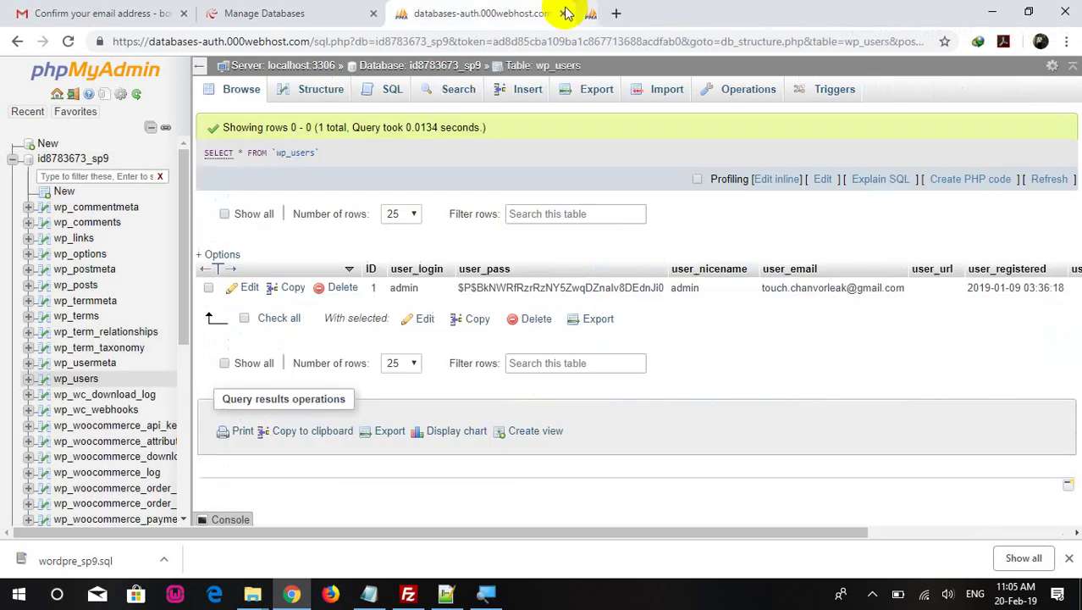
left_click(562, 14)
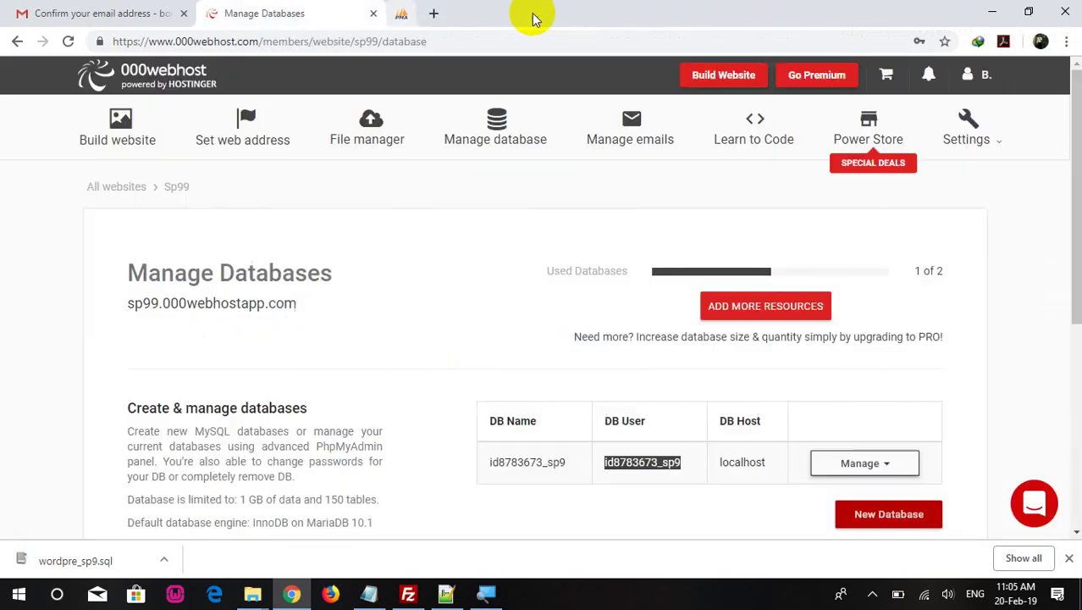
left_click(237, 303)
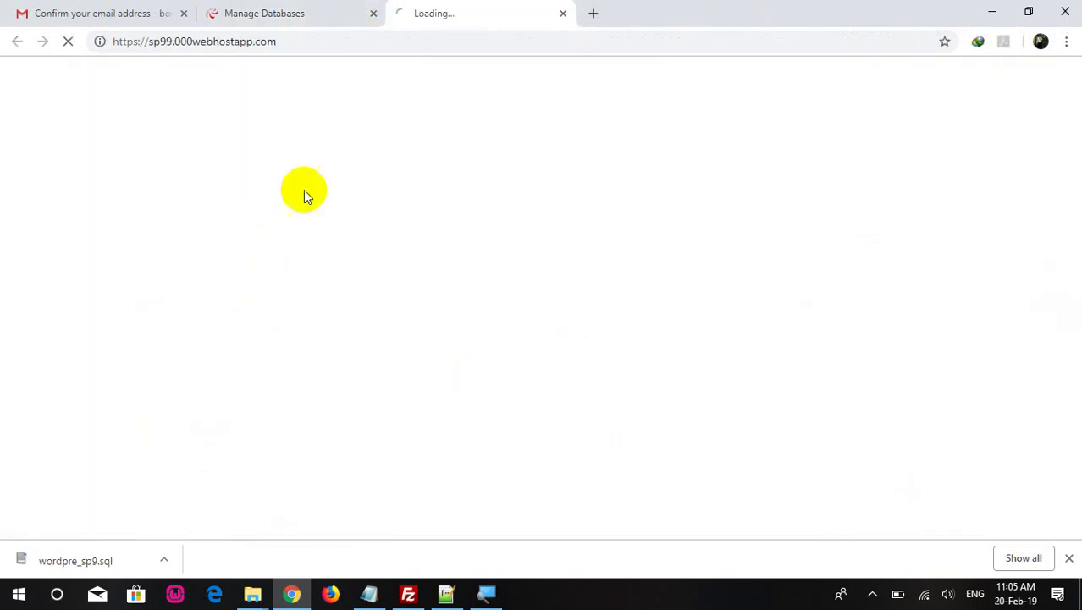
- Load the SP9 admin dashboard by appending /wp-admin to the site address
left_click(352, 46)
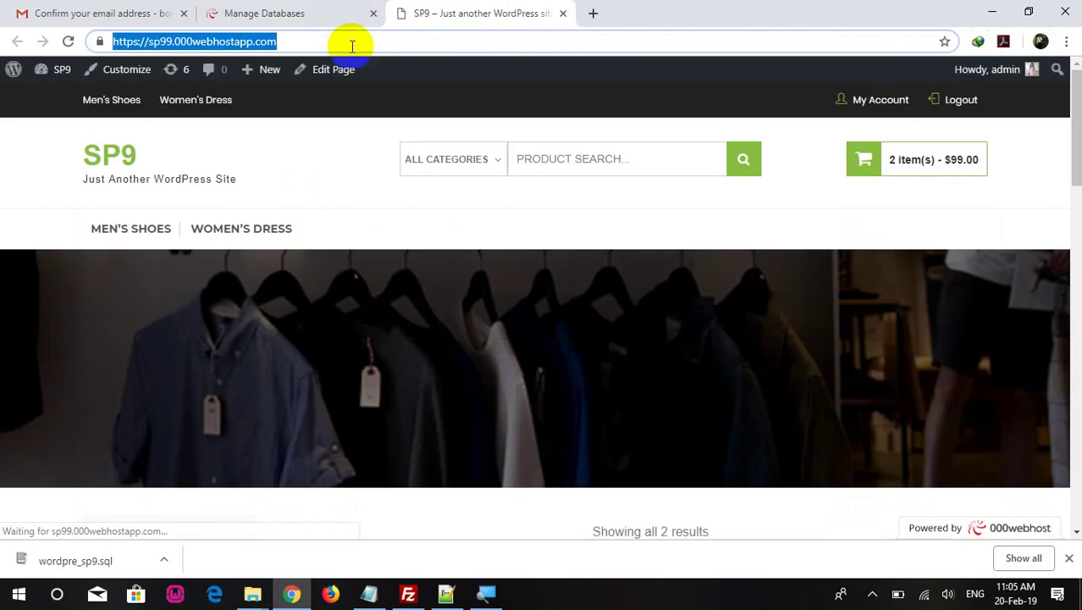
left_click(351, 46)
type("/")
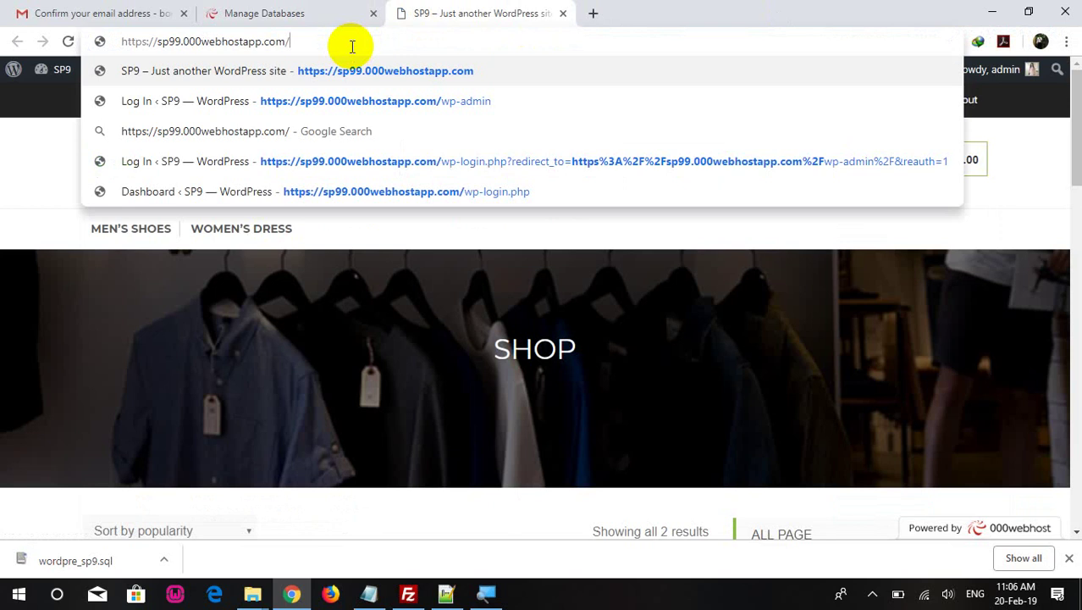
type("wp-a")
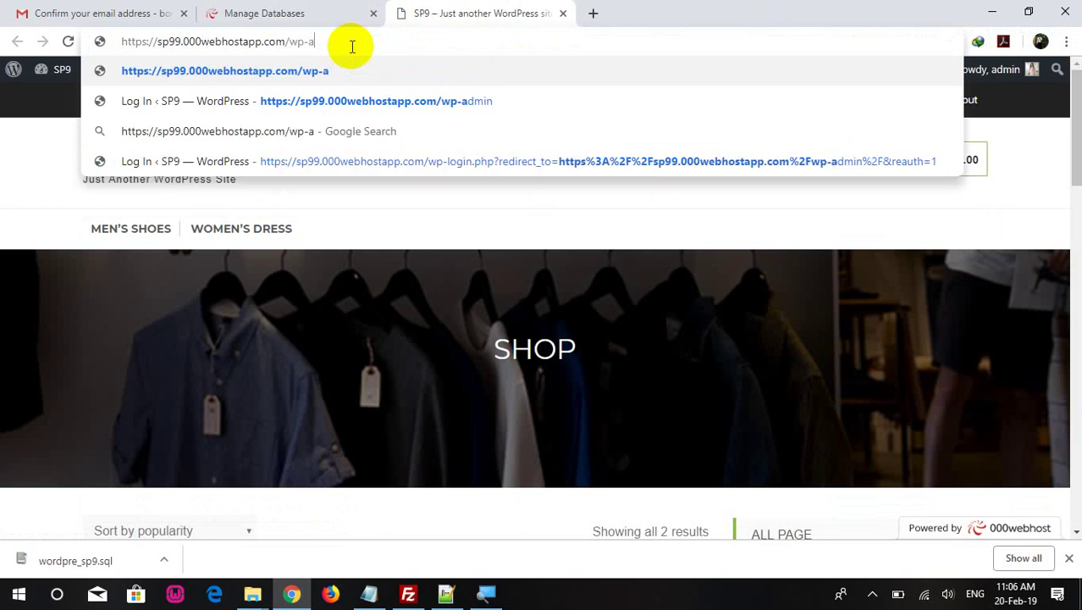
type("dmin")
key("Return")
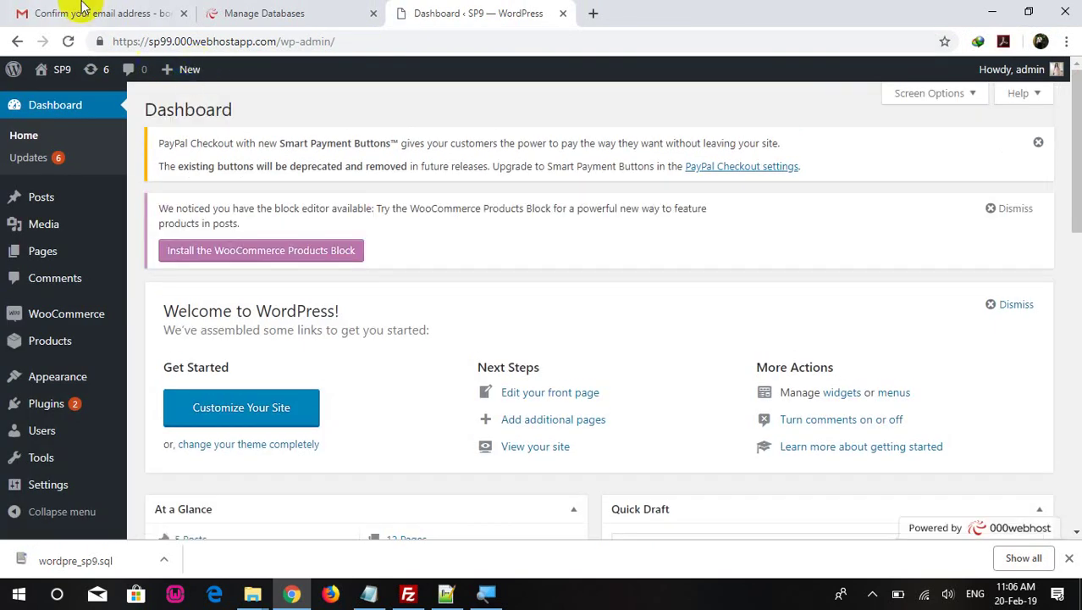
- Open the live SP9 shop in a new tab from the admin bar, then return to the Dashboard
left_click(222, 12)
left_click(465, 8)
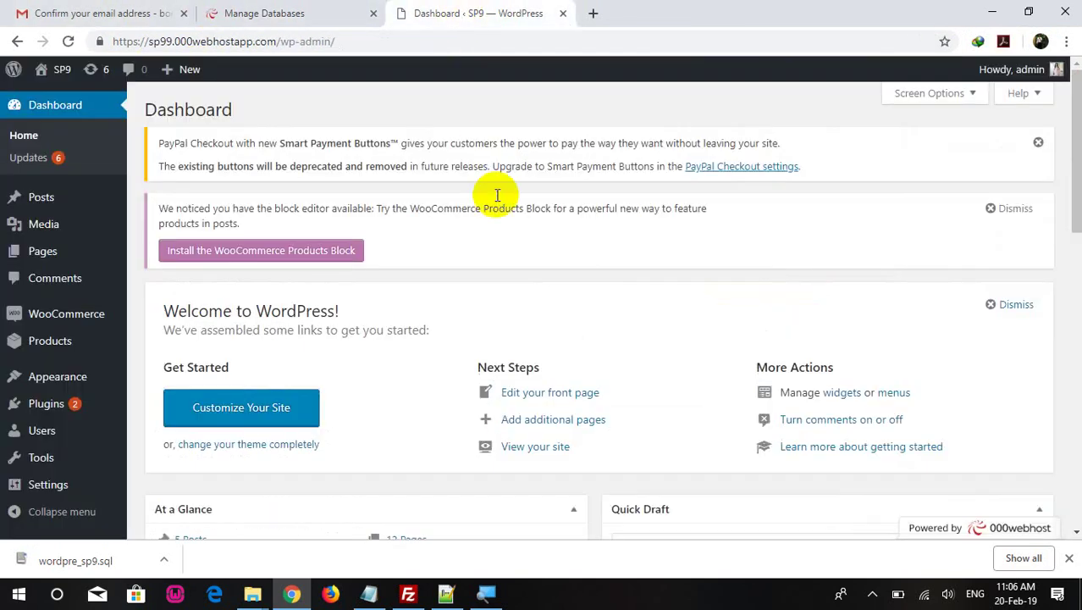
middle_click(56, 69)
left_click(641, 10)
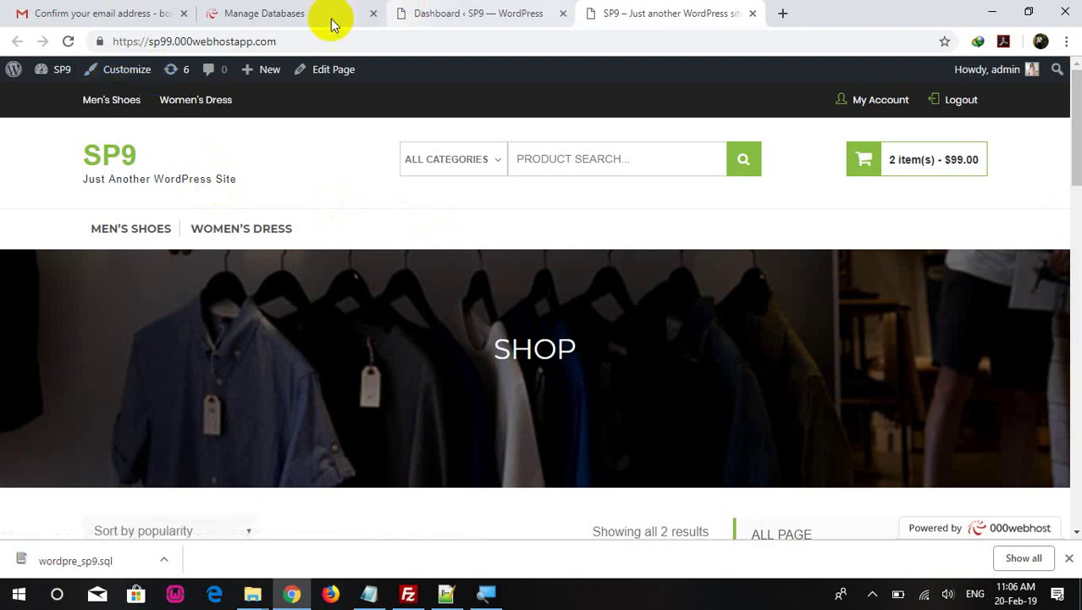
left_click(470, 13)
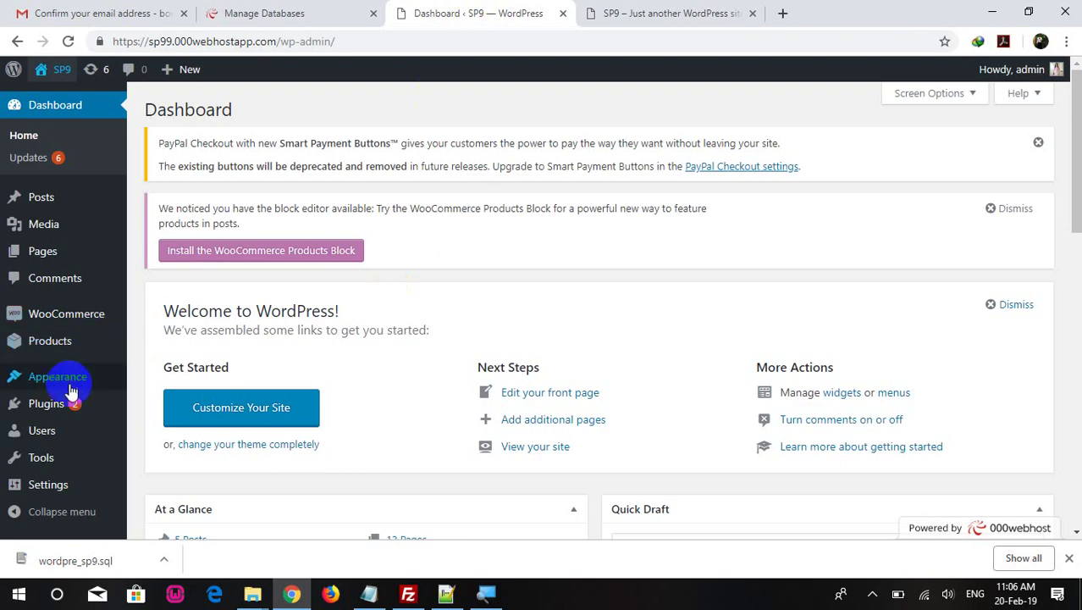
mouse_move(57, 376)
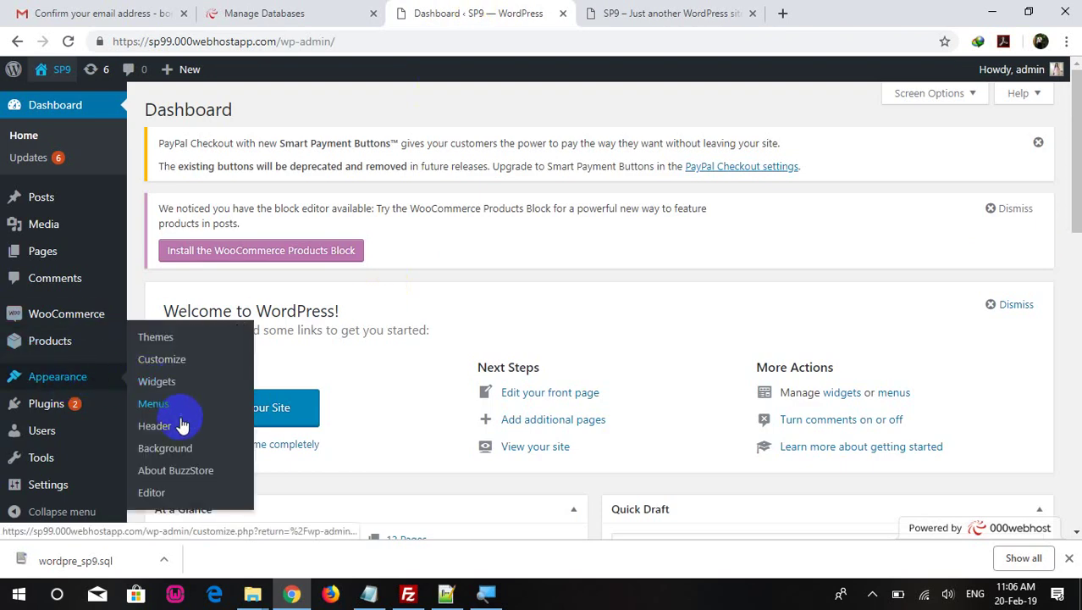
left_click(174, 371)
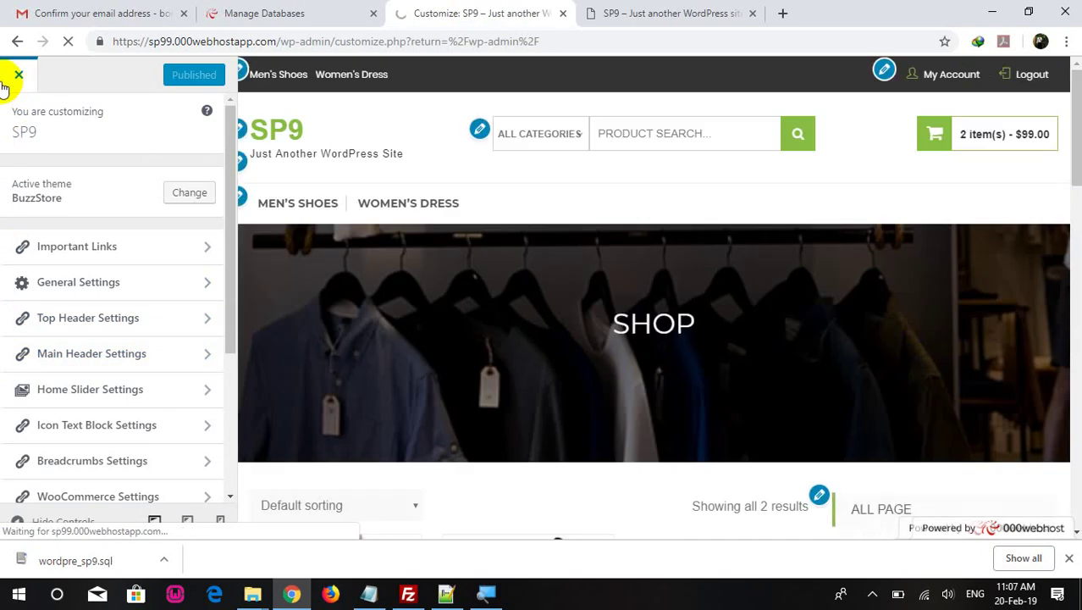
left_click(7, 81)
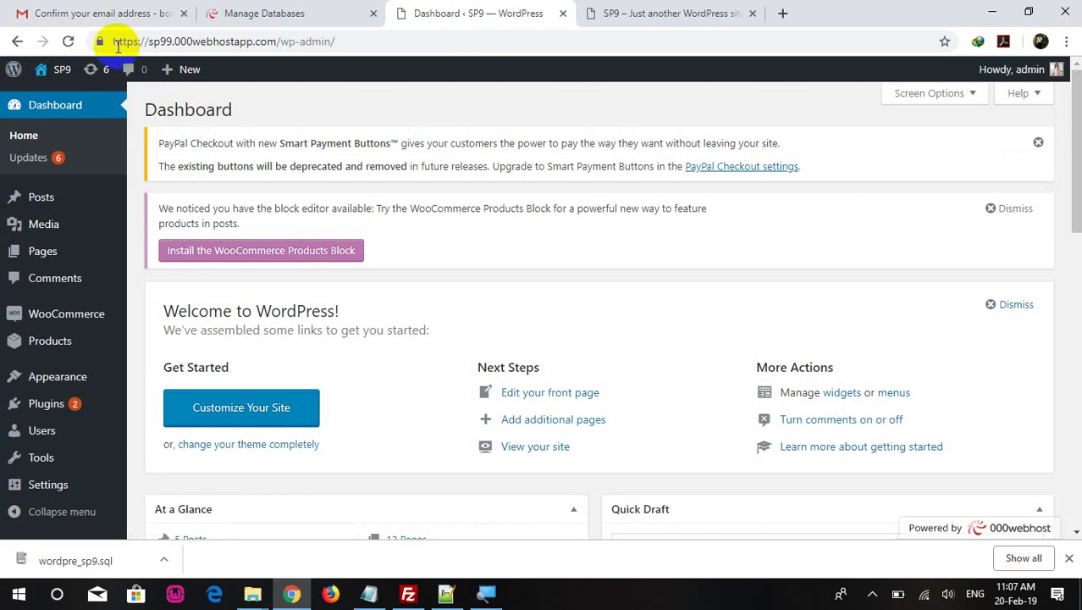
left_click(618, 12)
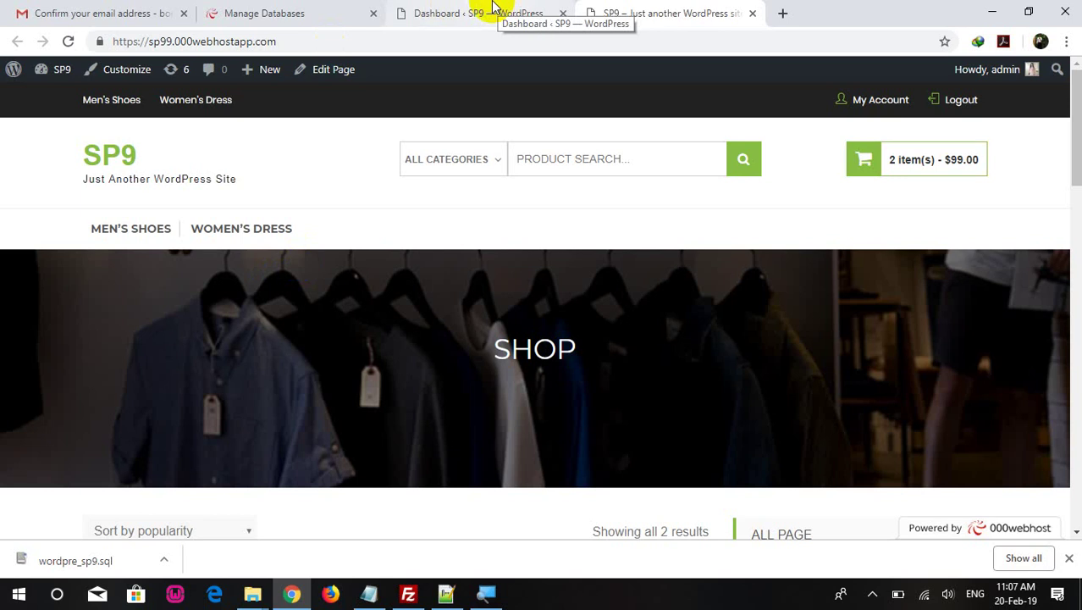
left_click(495, 10)
mouse_move(58, 376)
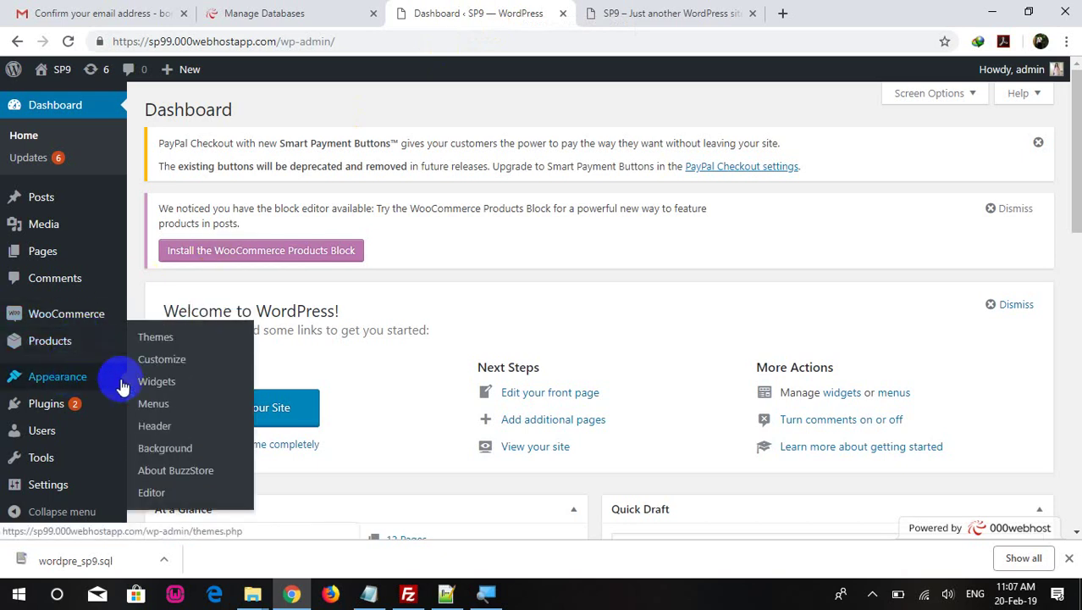
- Open the installed themes list and activate icyNETS Simplic for SP9
left_click(175, 340)
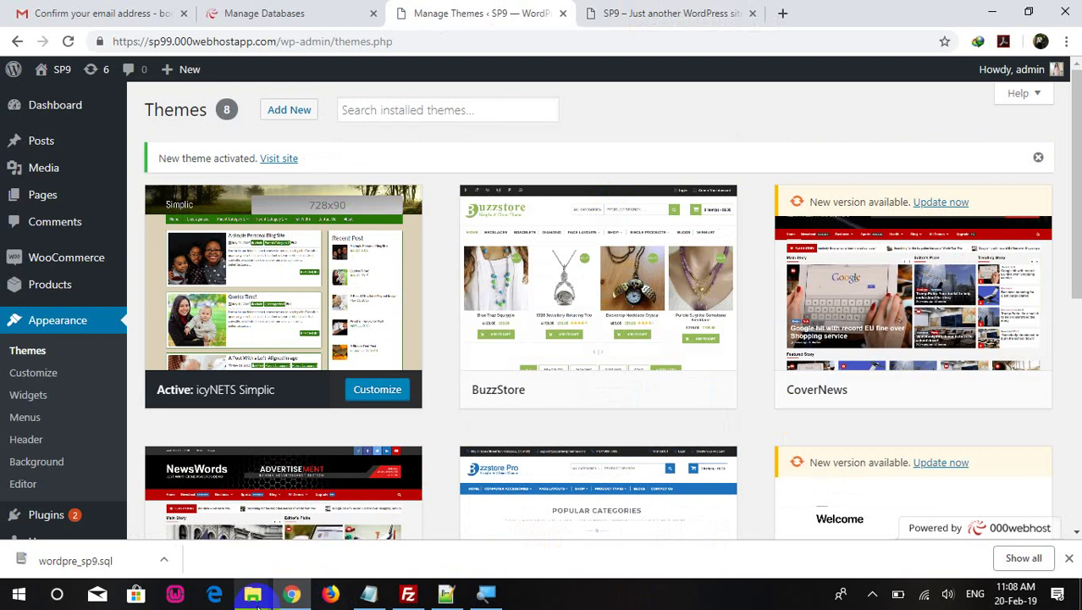
- Browse the local SP9 wp-content\uploads\2019\01 folder, then step back to 2019
mouse_move(253, 594)
left_click(222, 536)
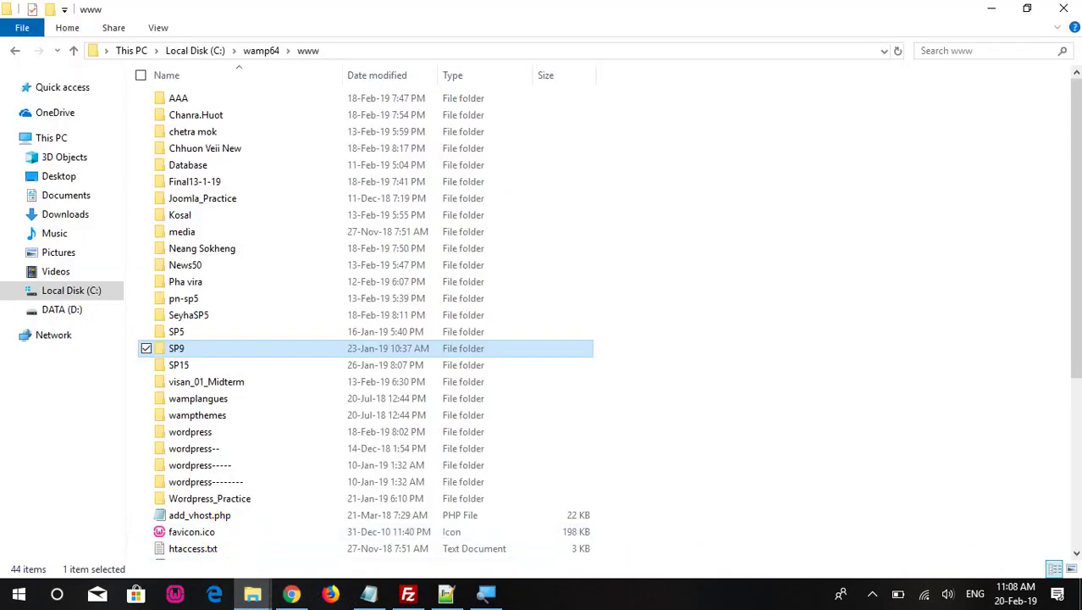
double_click(276, 347)
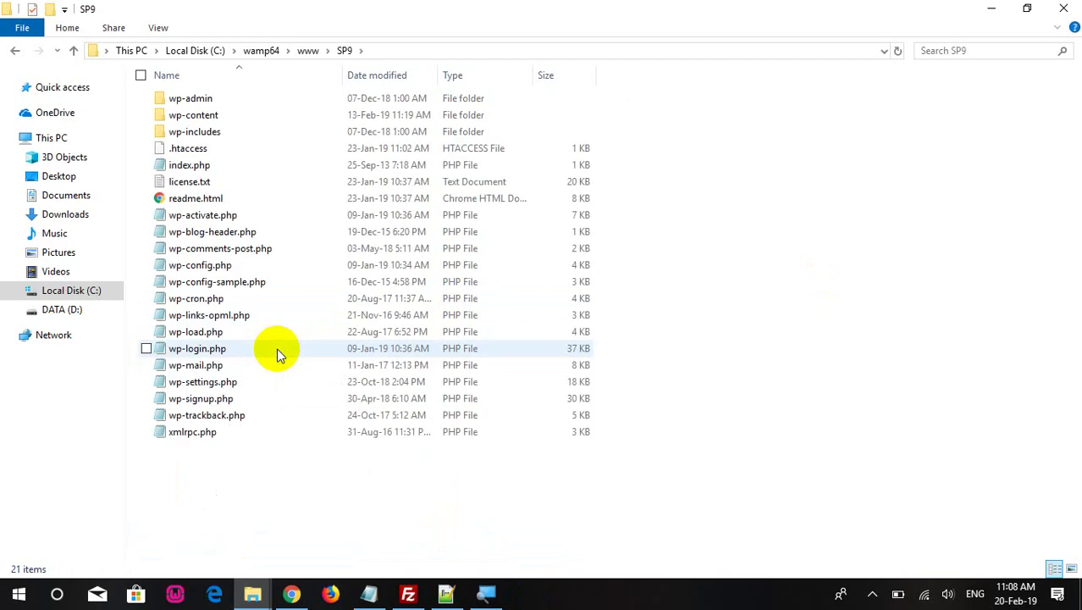
double_click(227, 115)
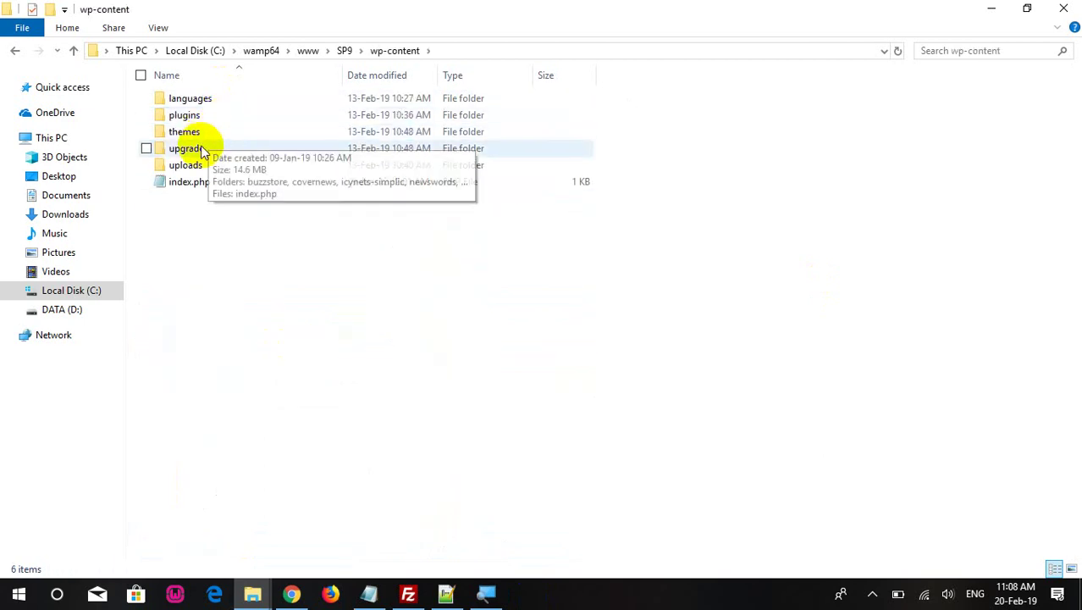
double_click(209, 165)
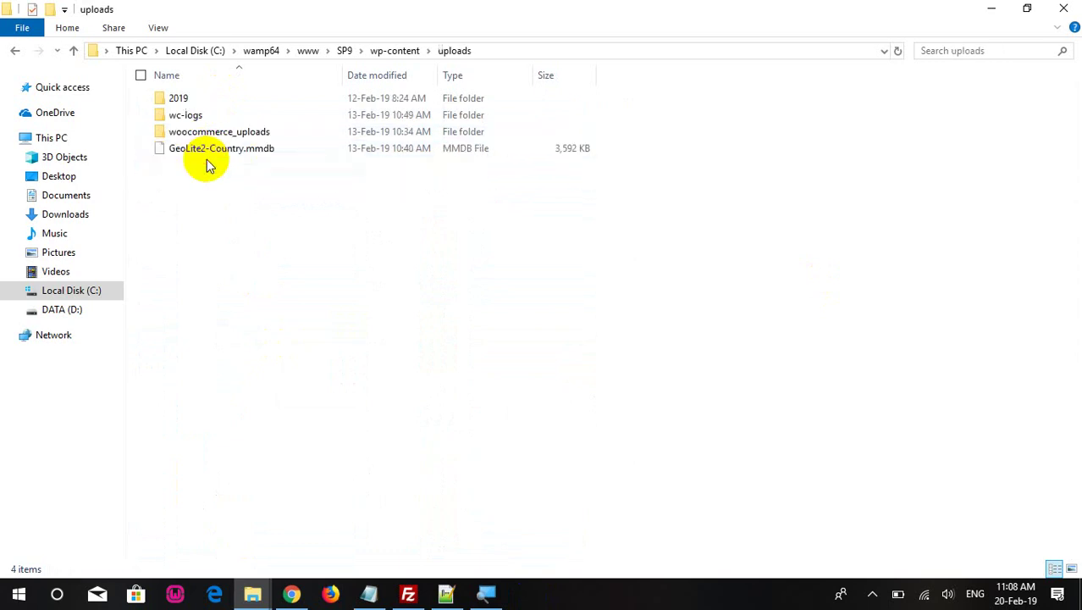
double_click(211, 102)
double_click(212, 103)
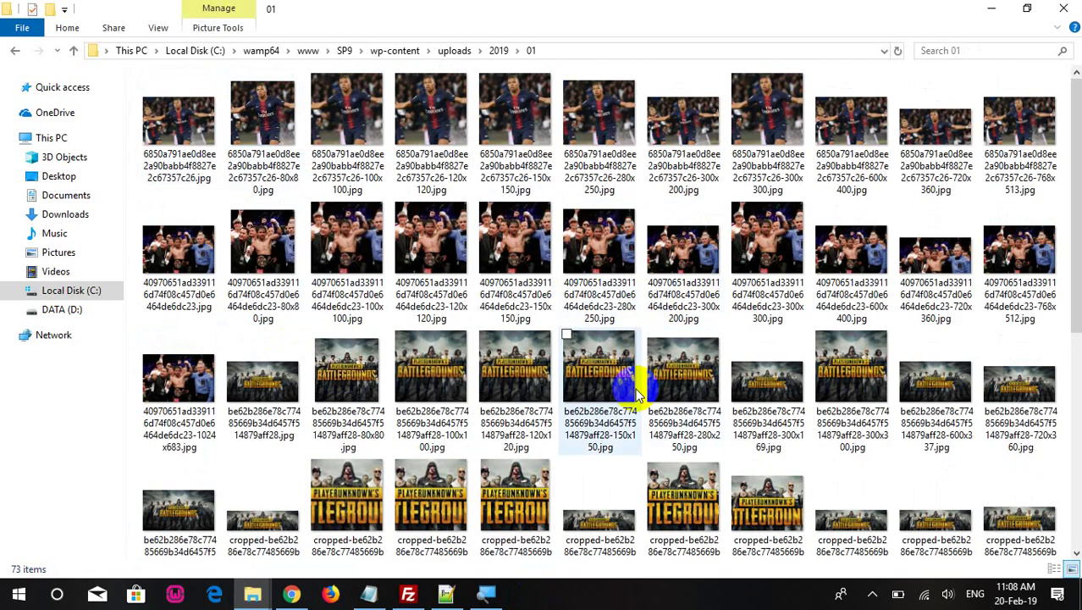
left_click(12, 51)
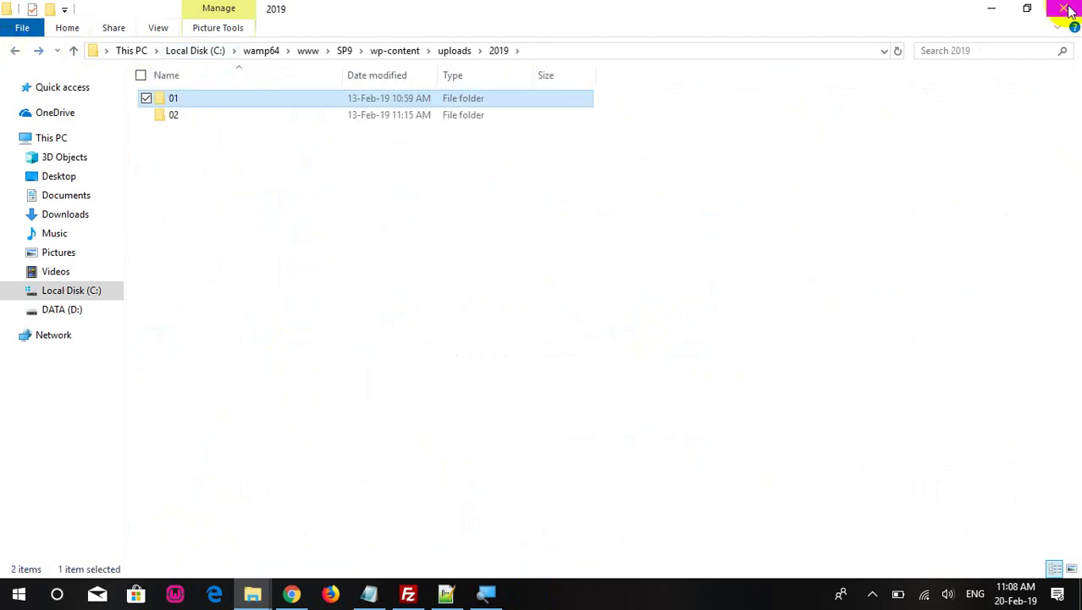
- Hide Explorer, close the Manage Databases tab and open a new browser tab
left_click(989, 9)
left_click(409, 595)
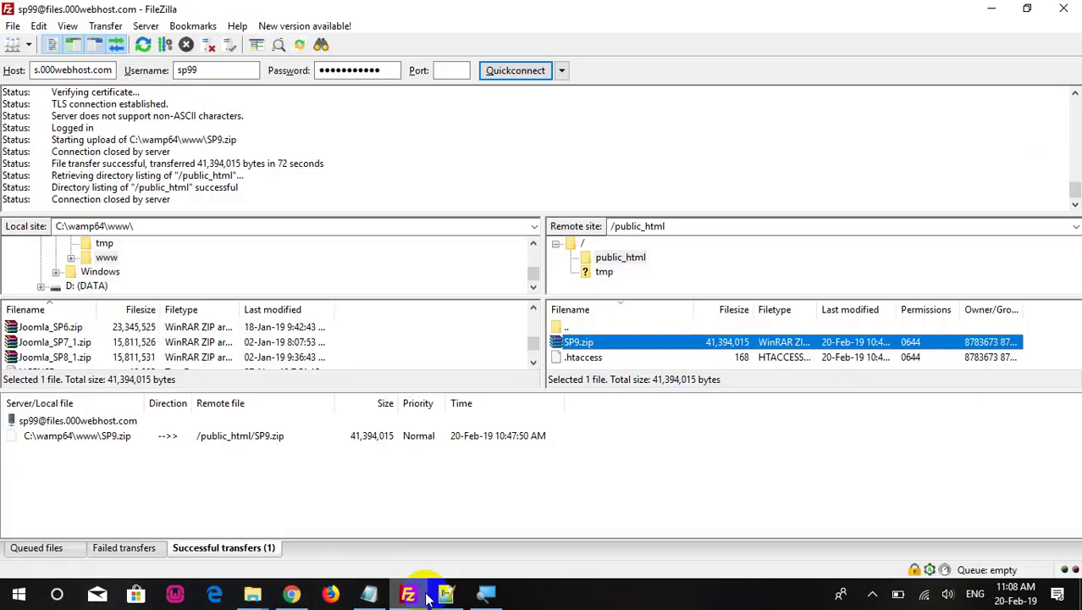
left_click(409, 593)
left_click(373, 13)
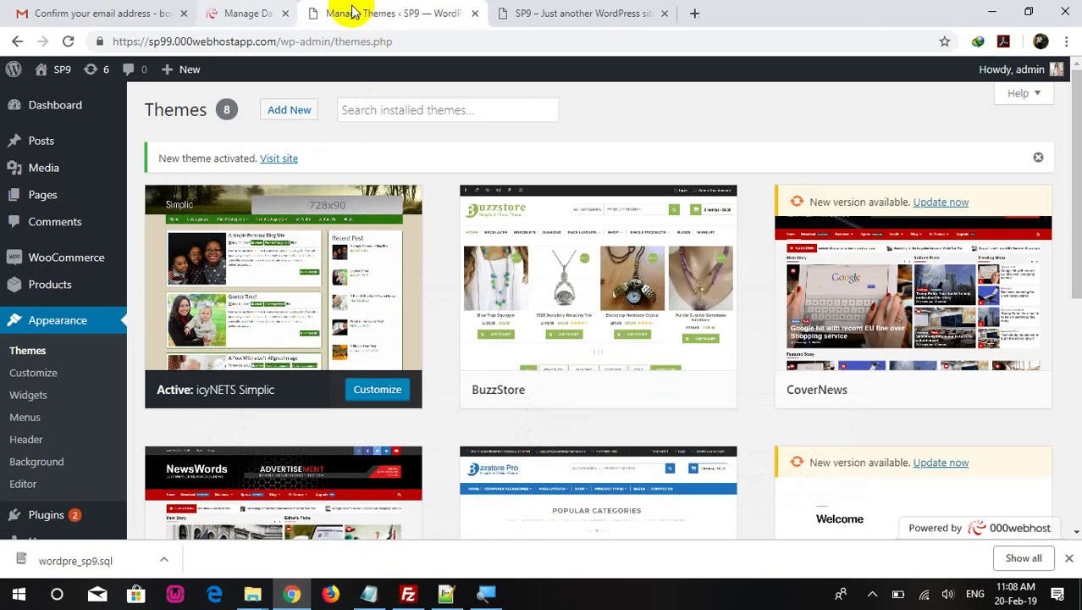
left_click(127, 13)
left_click(470, 12)
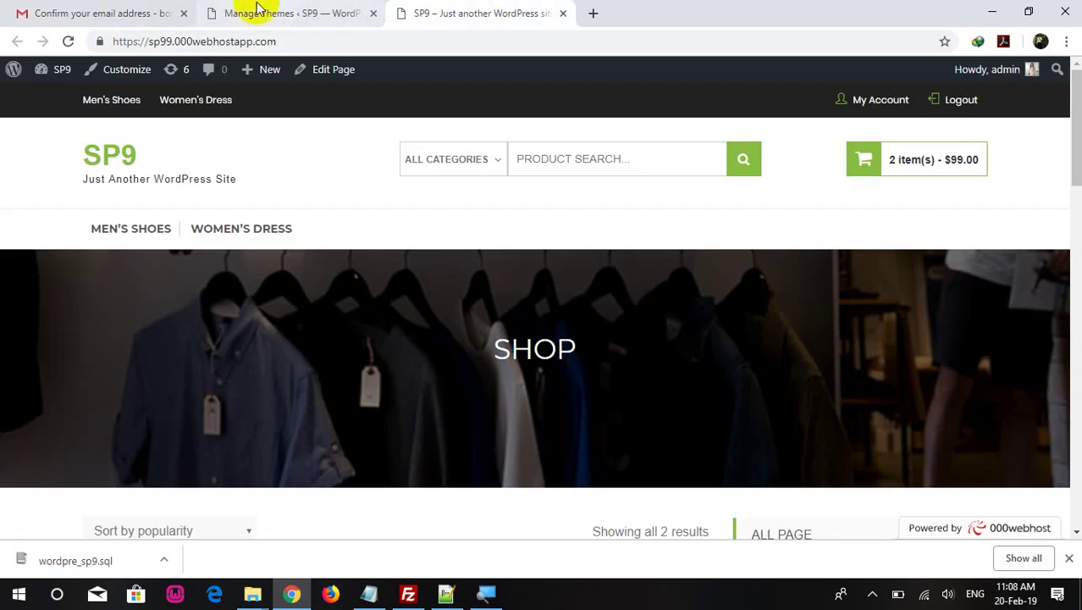
left_click(249, 13)
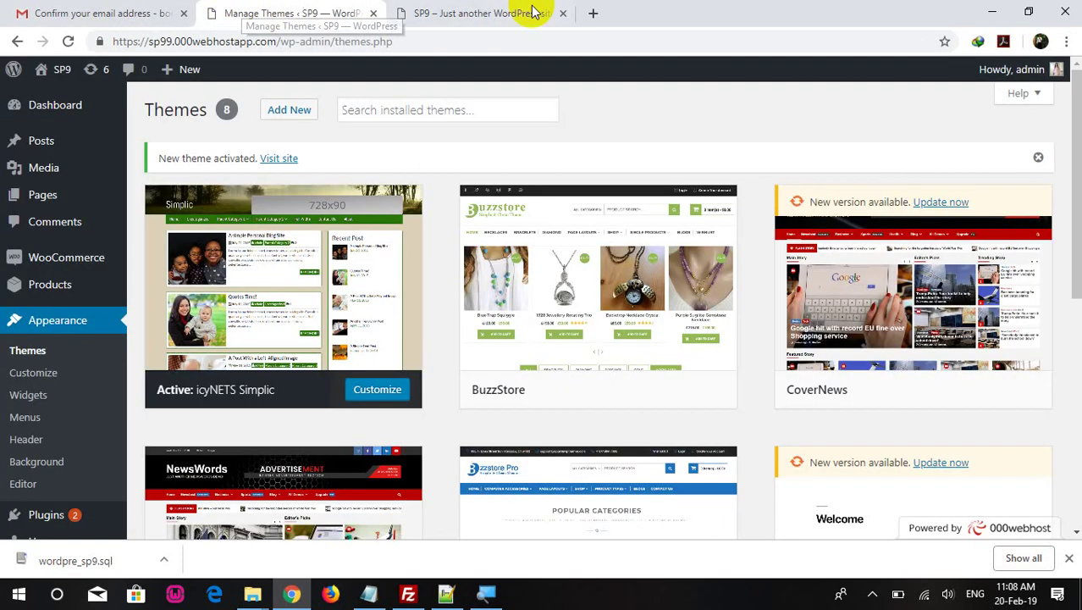
left_click(596, 14)
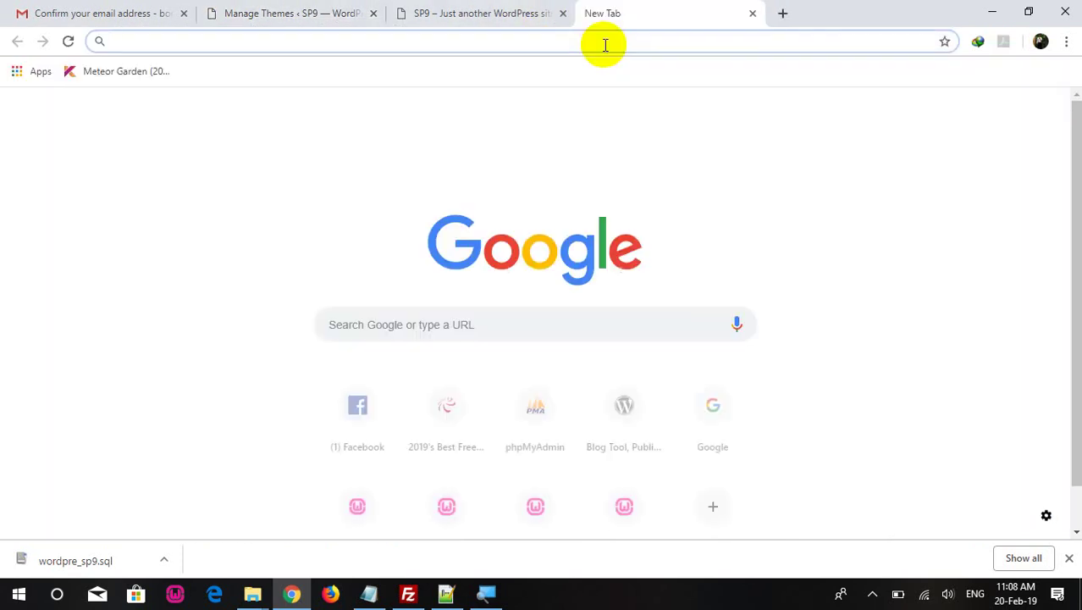
- Go to the 000webhost website and its login page
type("0")
key("Return")
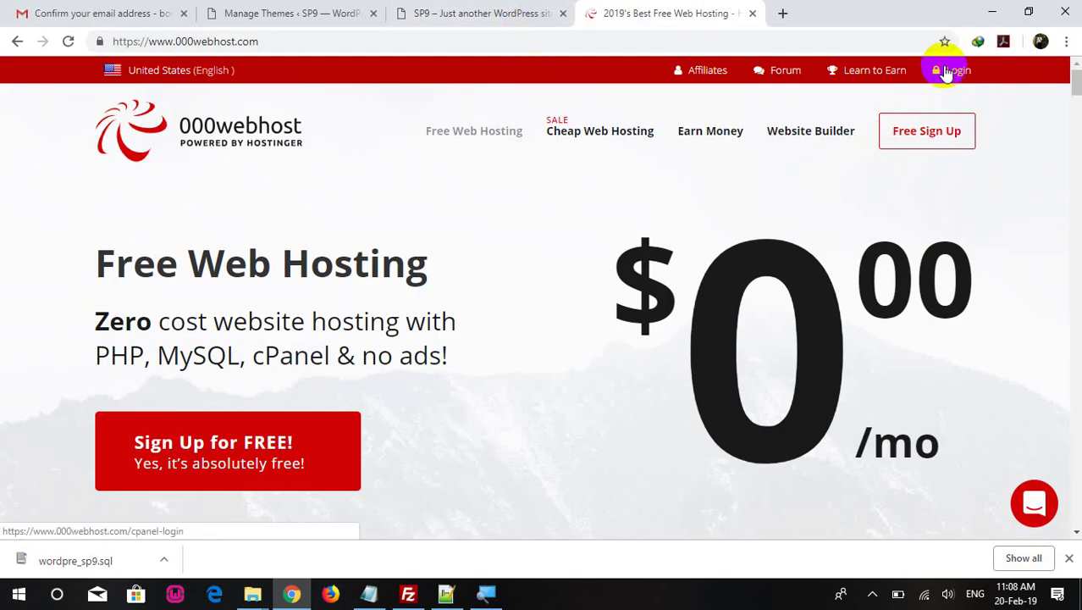
left_click(955, 69)
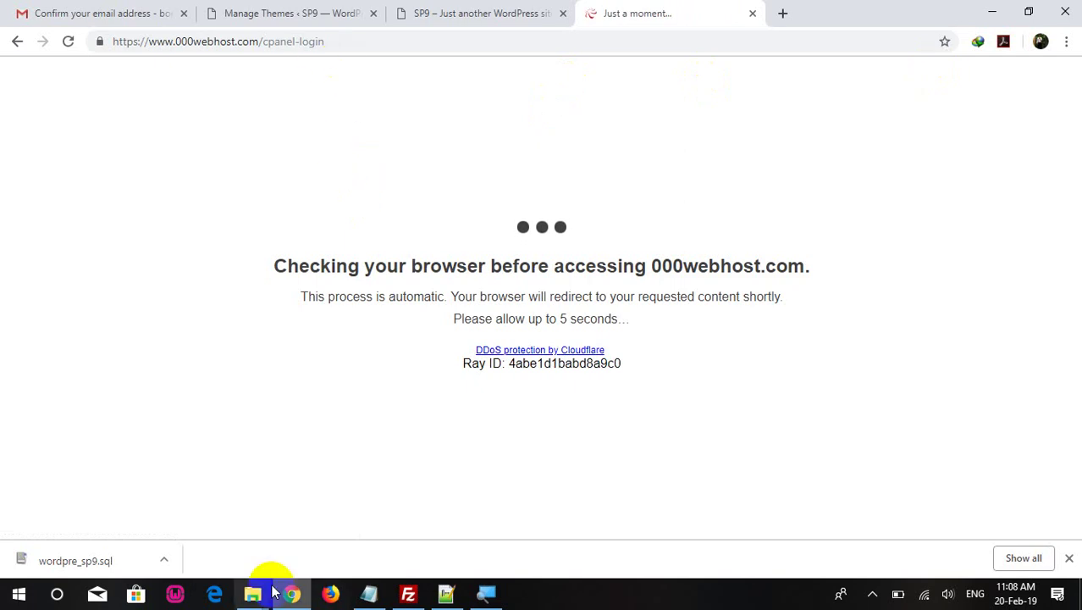
mouse_move(253, 594)
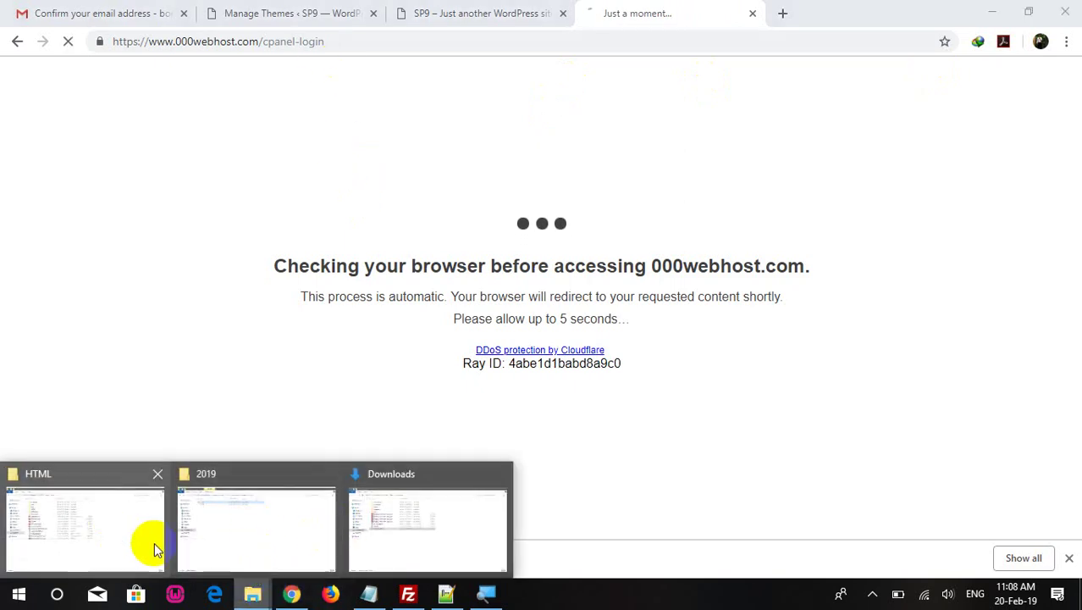
- Peek at the local uploads 2019\02 folder, then dismiss the promo and open sp99's File manager
left_click(236, 530)
double_click(194, 112)
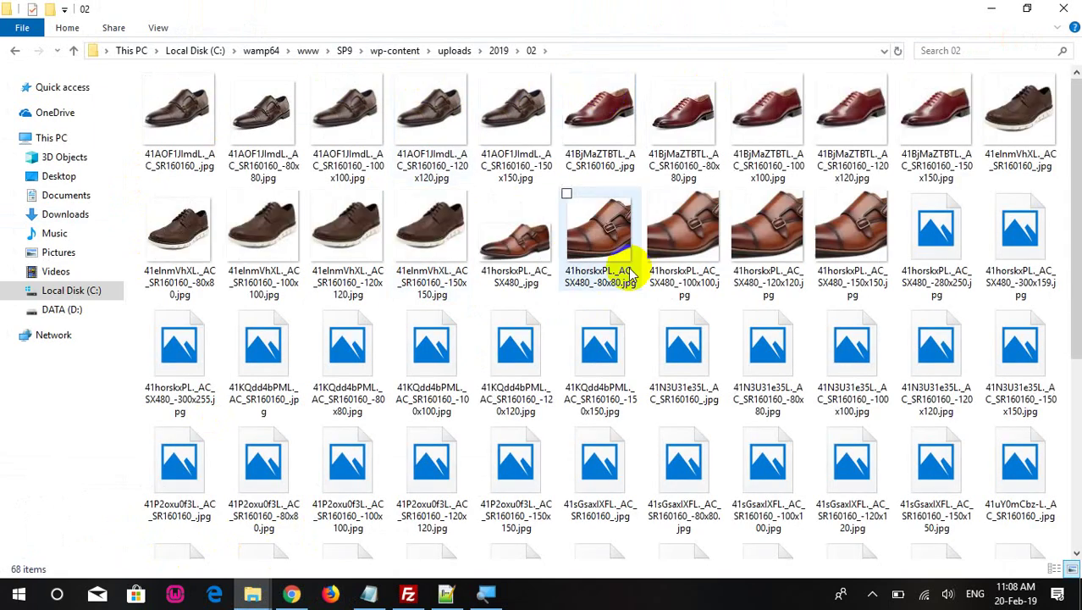
left_click(291, 593)
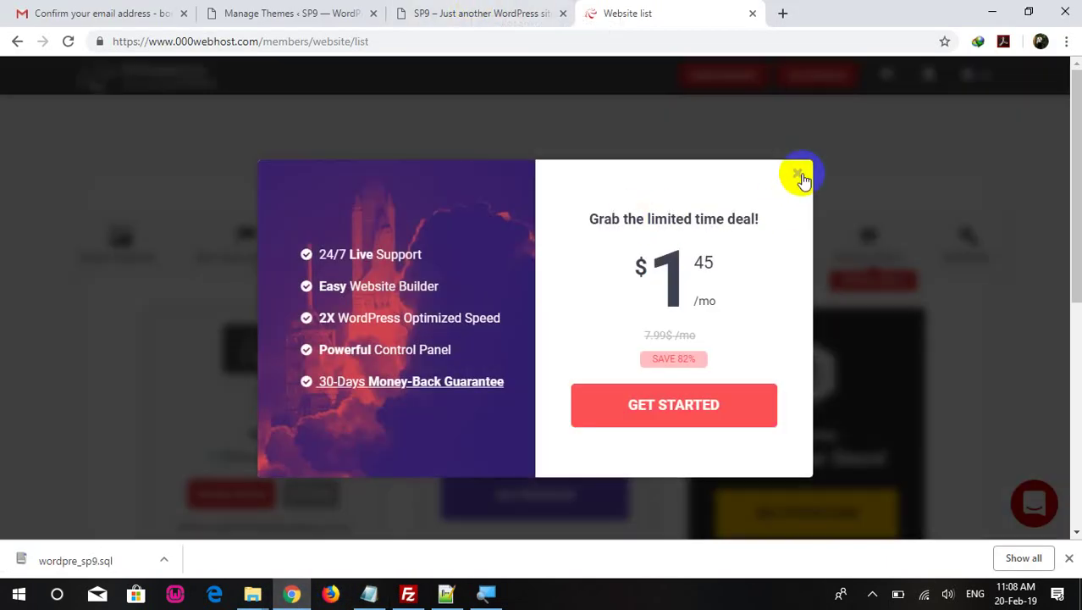
left_click(797, 176)
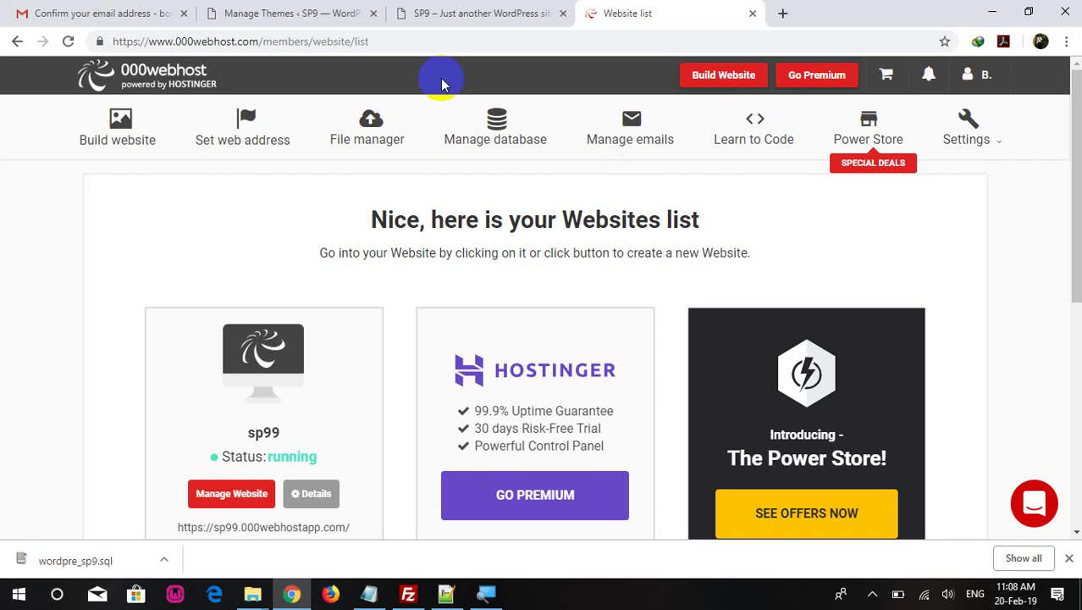
left_click(389, 121)
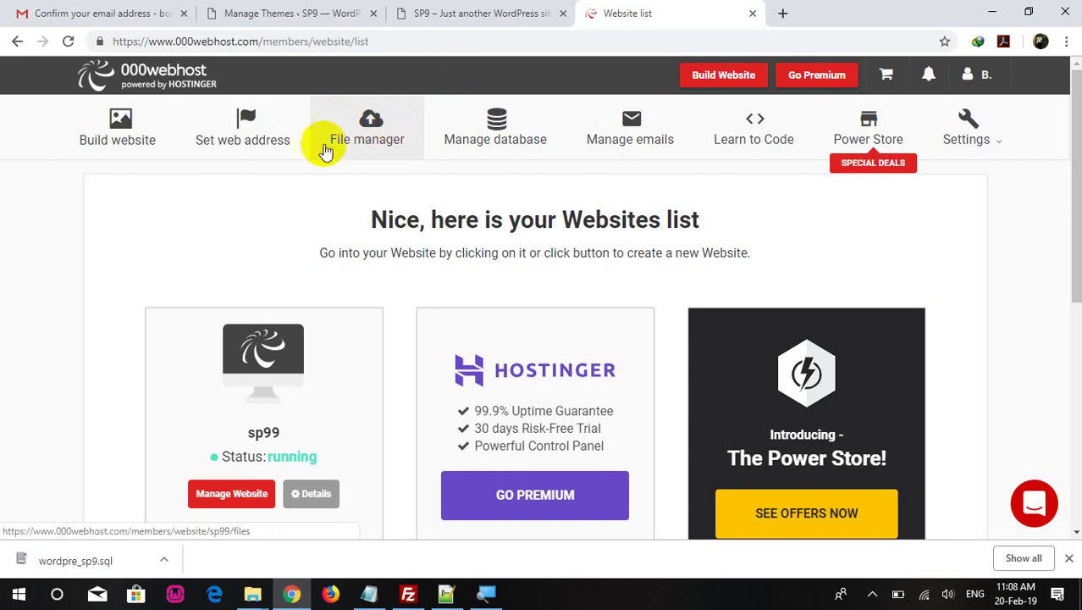
- Launch the full File Manager and open wp-content/uploads/2019/01 to view the uploaded images
left_click(530, 488)
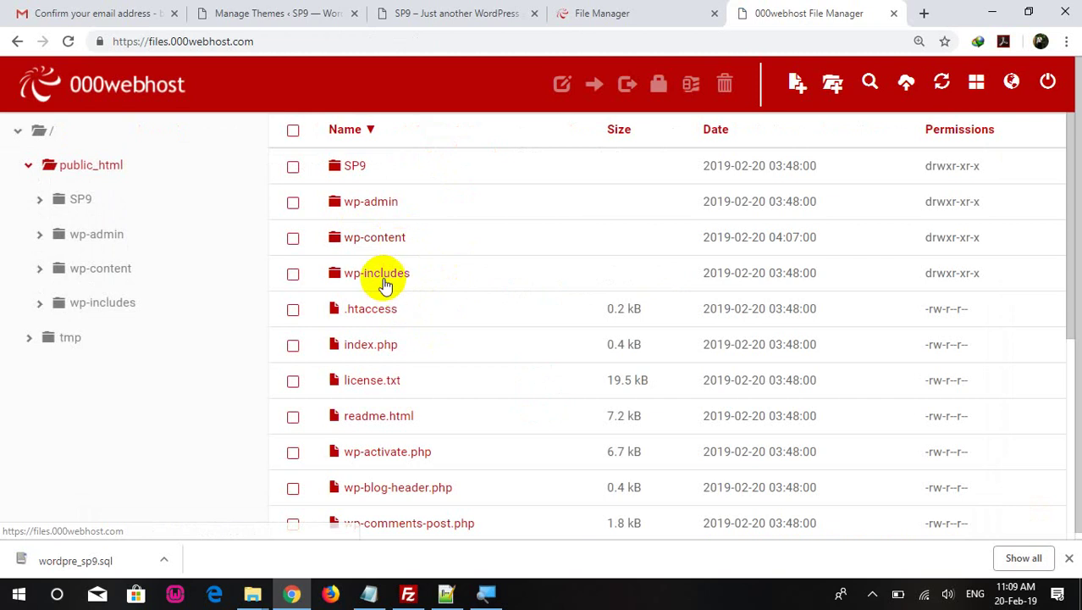
double_click(388, 238)
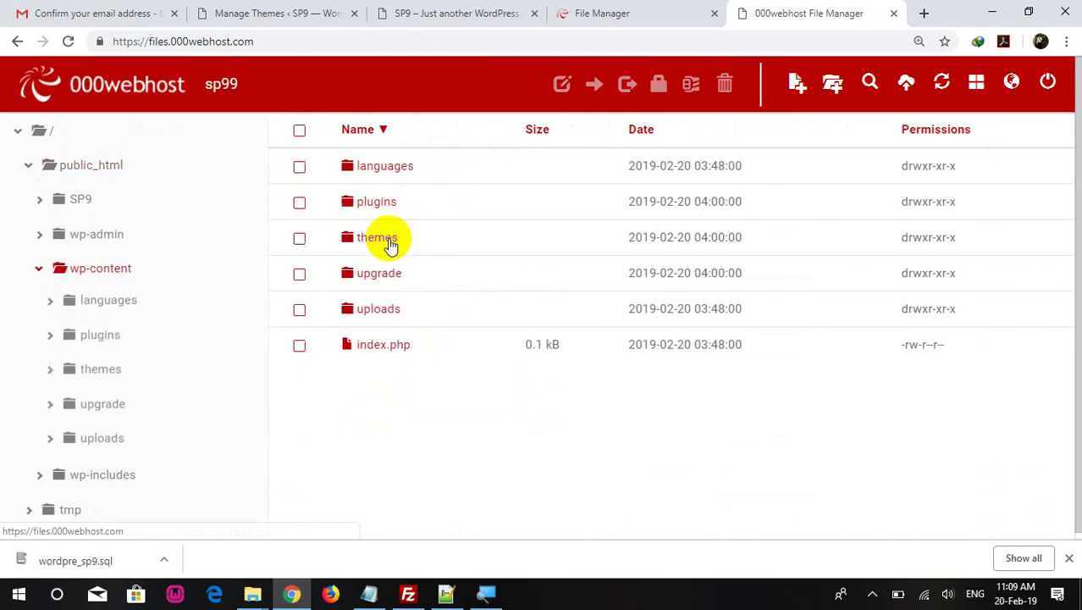
double_click(380, 309)
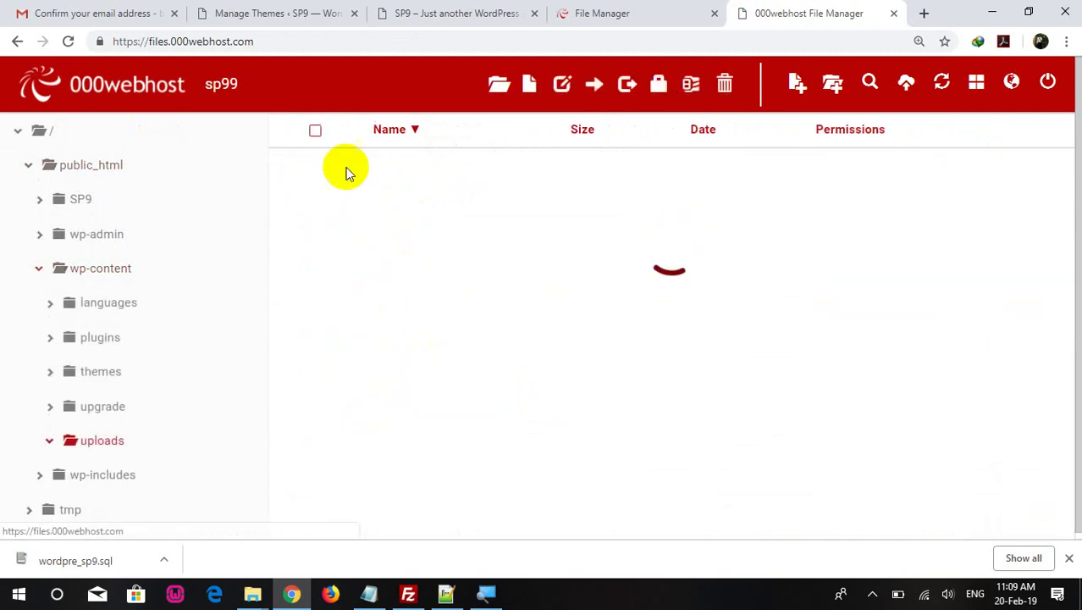
double_click(351, 169)
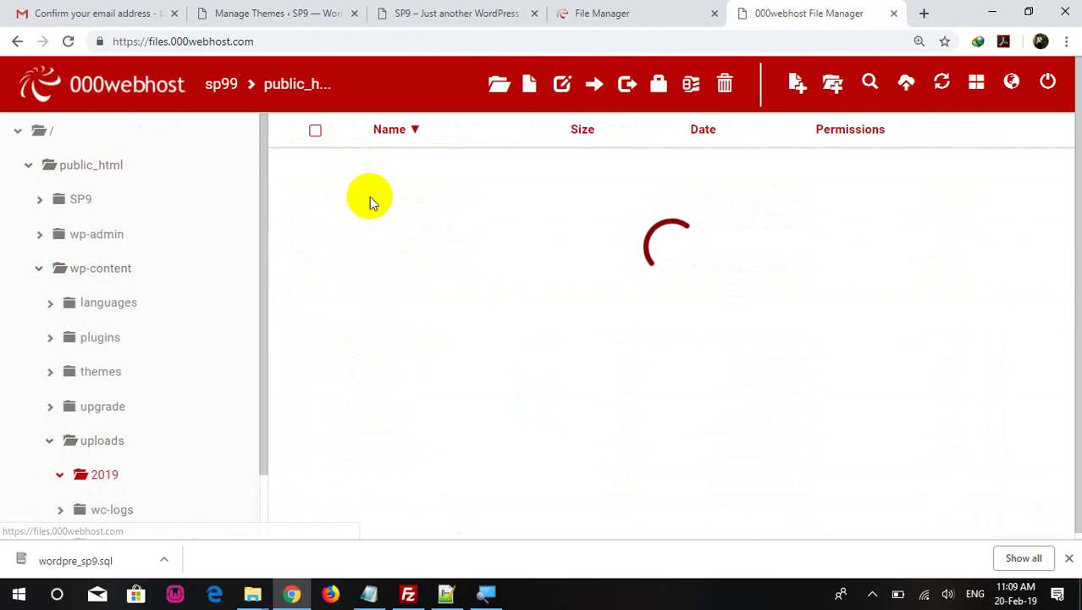
double_click(351, 167)
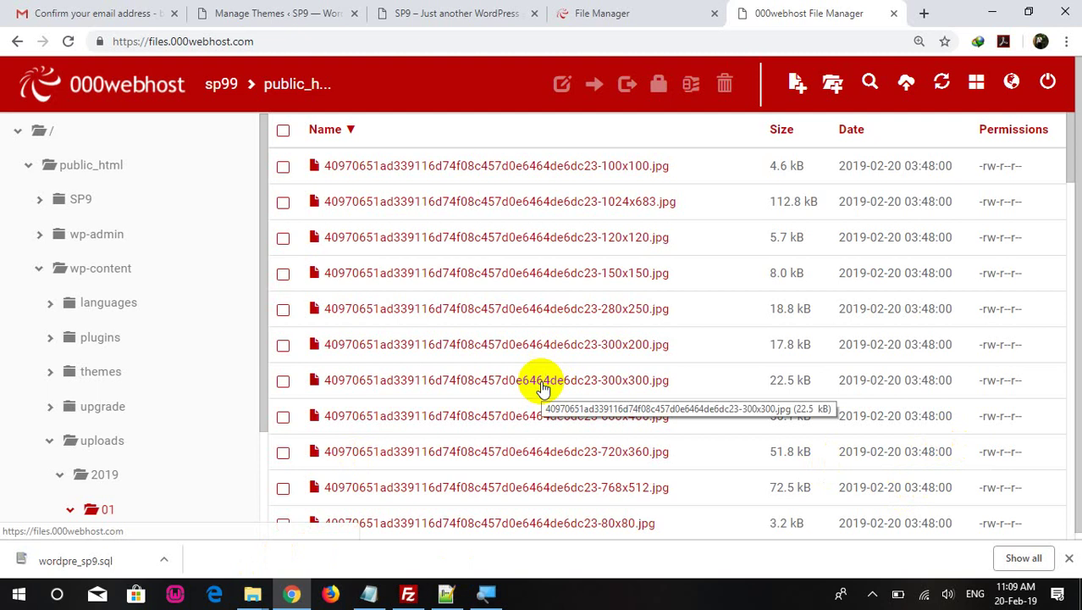
- Switch back to the WordPress Manage Themes tab
left_click(482, 13)
left_click(169, 12)
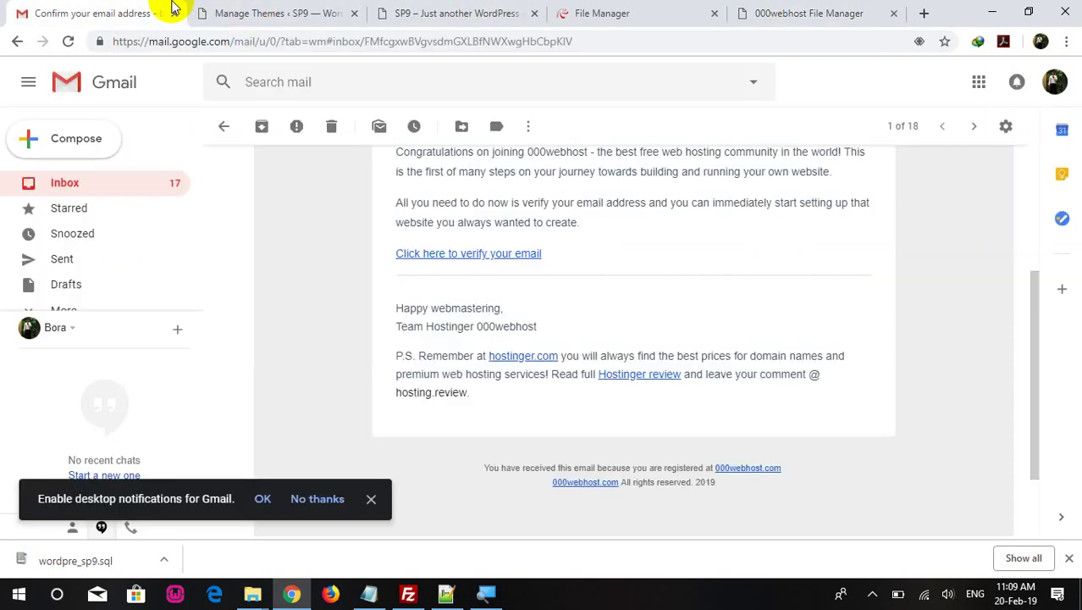
left_click(246, 13)
mouse_move(913, 292)
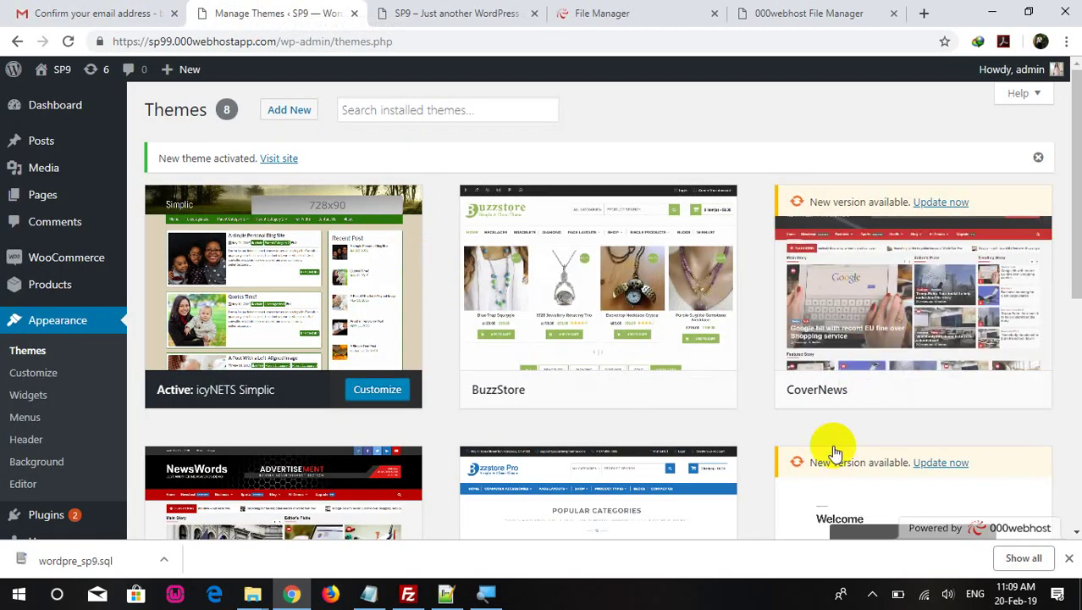
- Activate CoverNews and reload the SP9 front page to preview its news layout
left_click(936, 394)
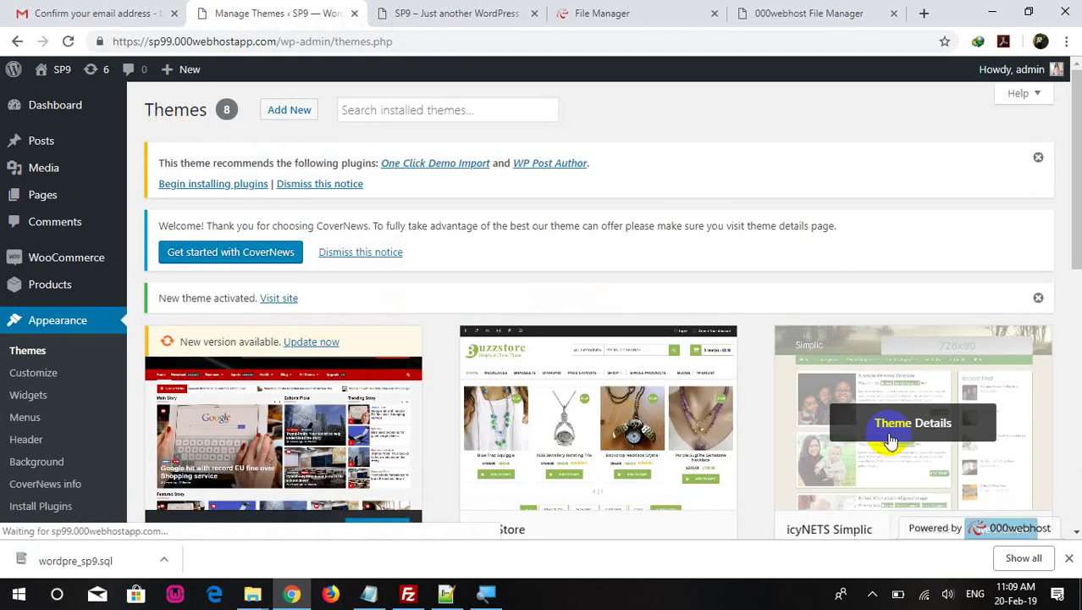
left_click(375, 10)
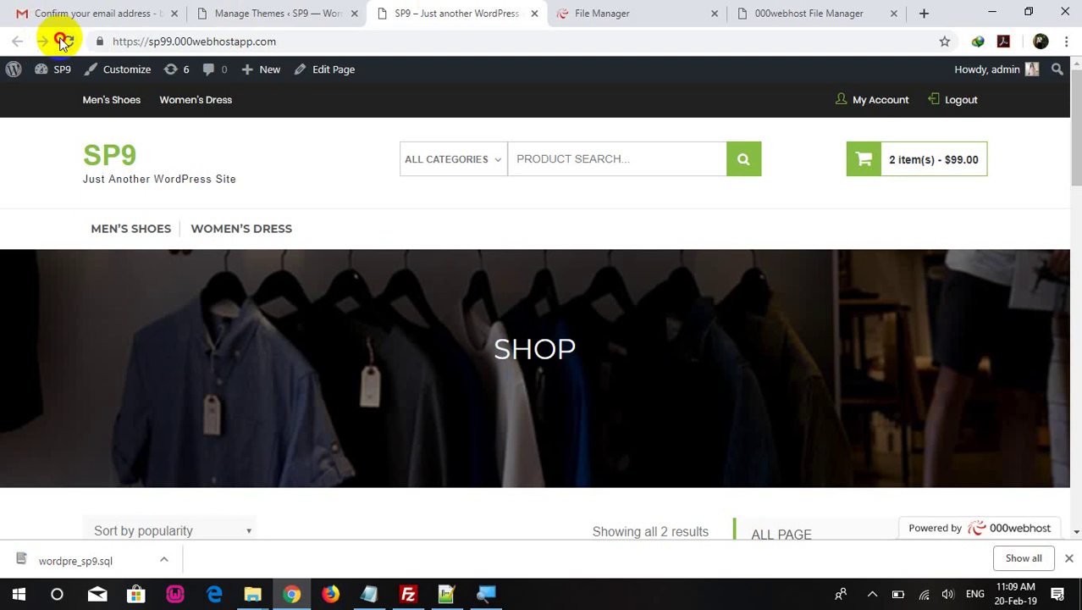
left_click(66, 41)
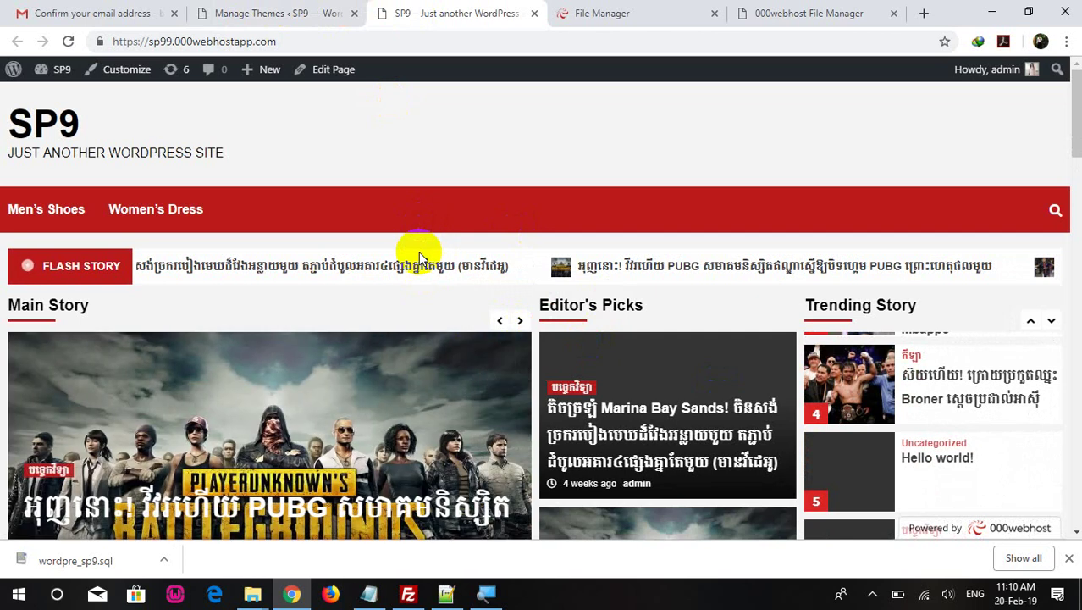
left_click(272, 12)
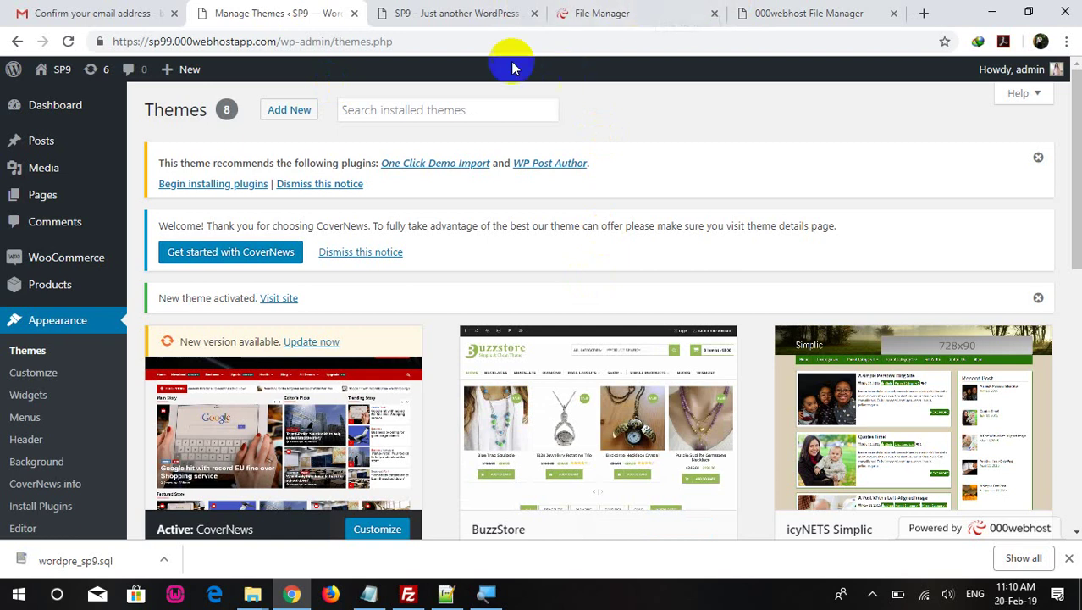
left_click(432, 12)
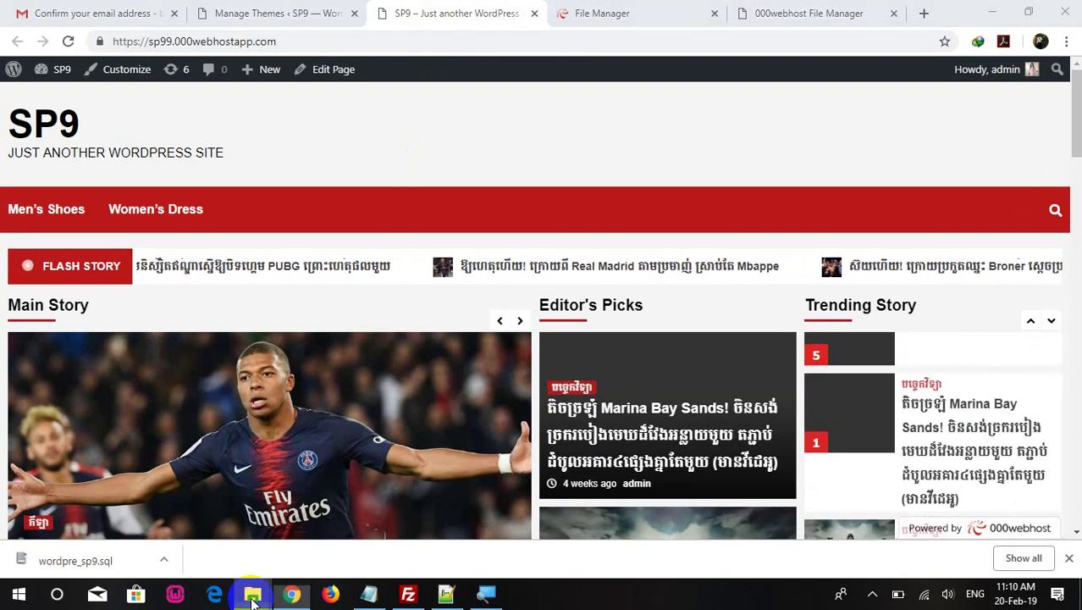
- Browse C:\wamp64\www in File Explorer and select Joomla_SP7_1.zip
left_click(157, 530)
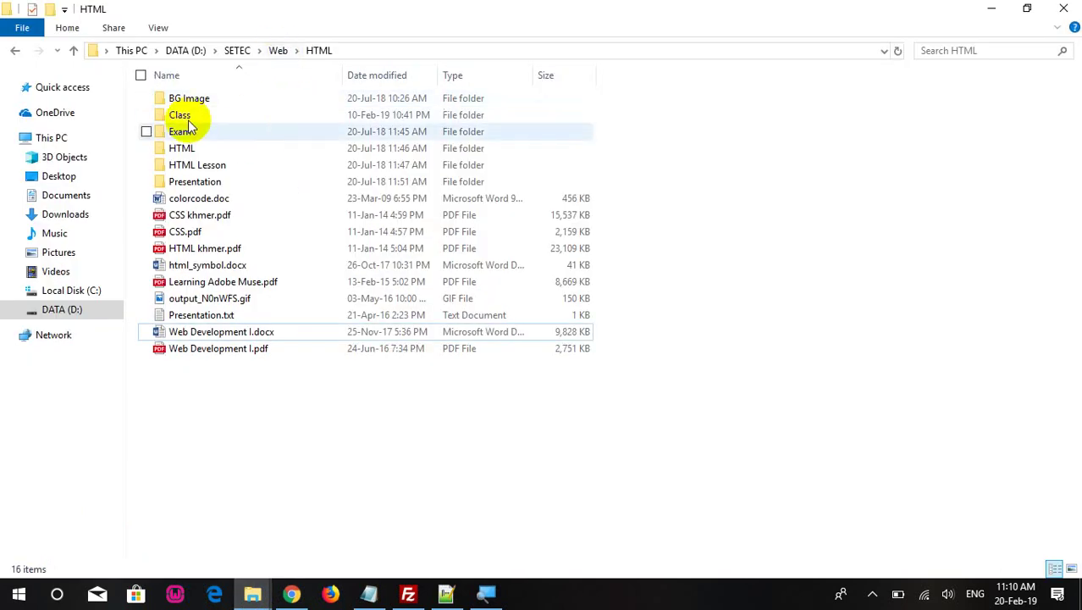
left_click(75, 295)
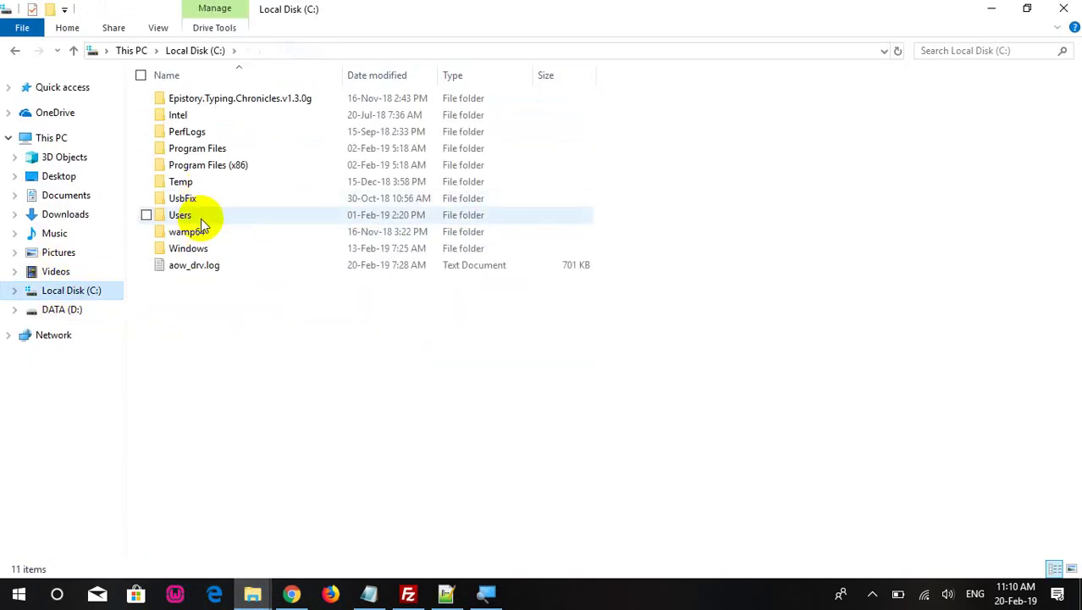
double_click(195, 234)
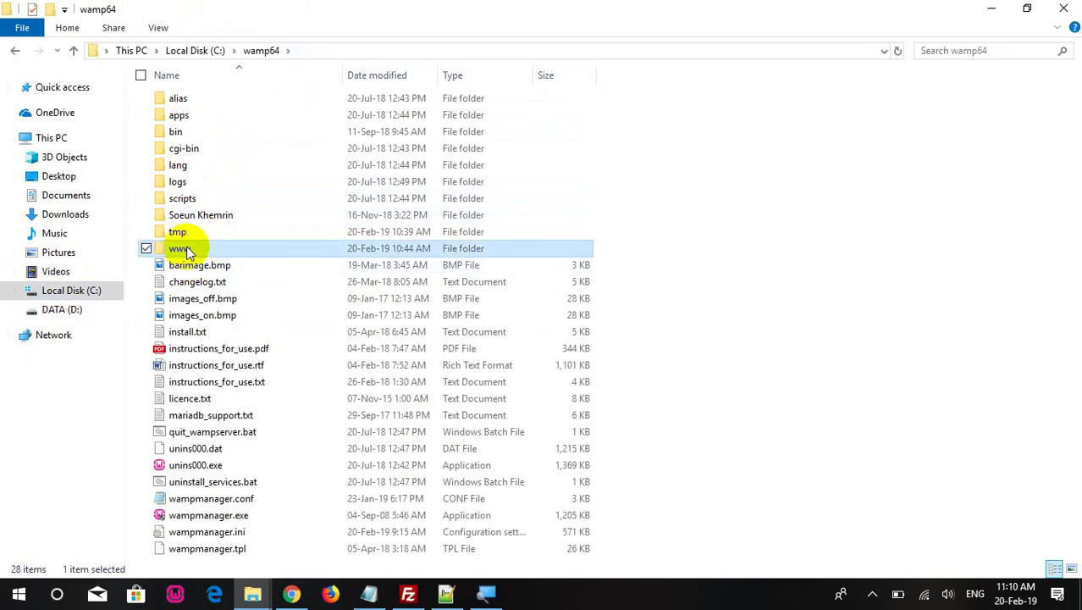
double_click(180, 245)
scroll(228, 428, "down", 4)
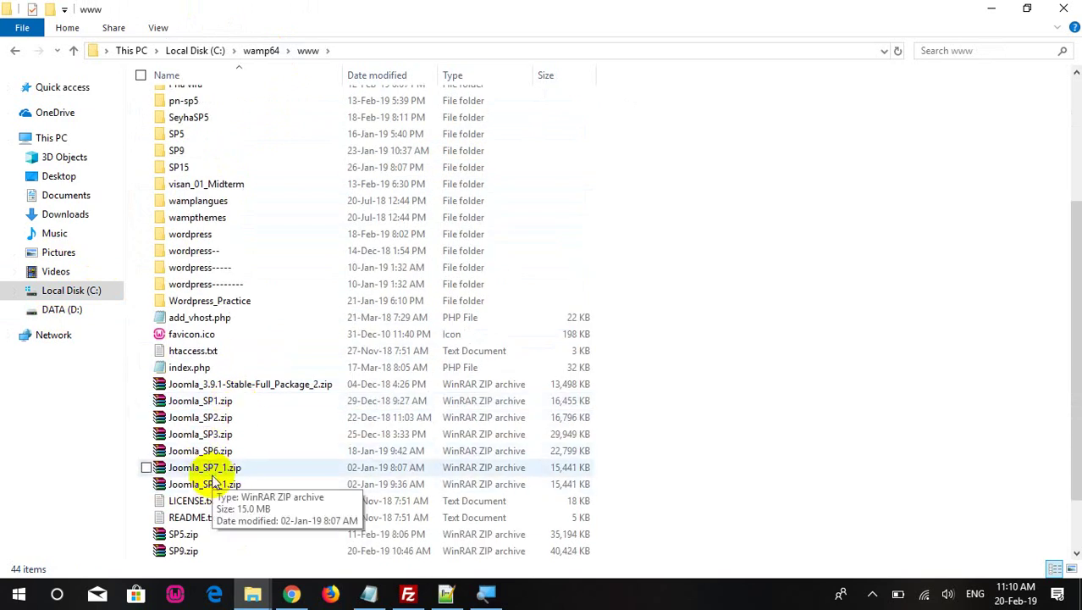
left_click(210, 471)
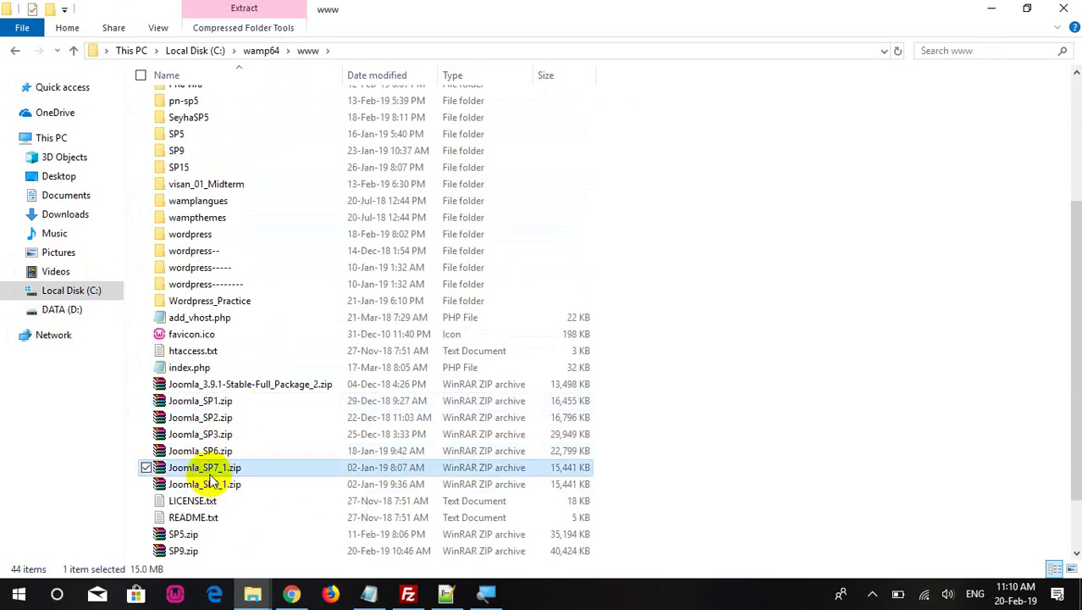
- Select wordpre_sp9.sql in the Downloads folder, then return to the browser
left_click(291, 593)
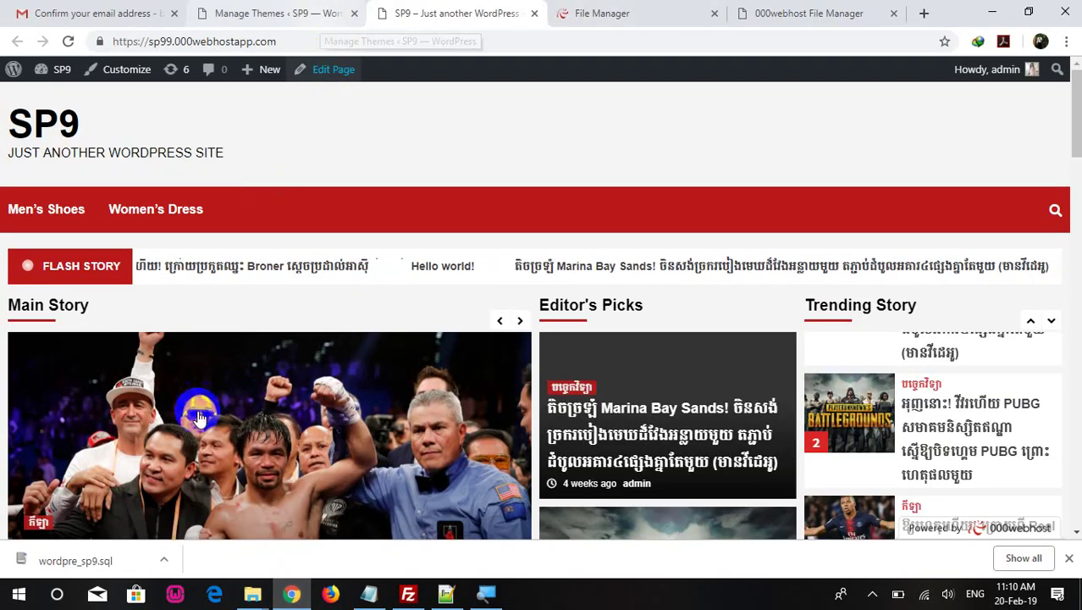
mouse_move(251, 594)
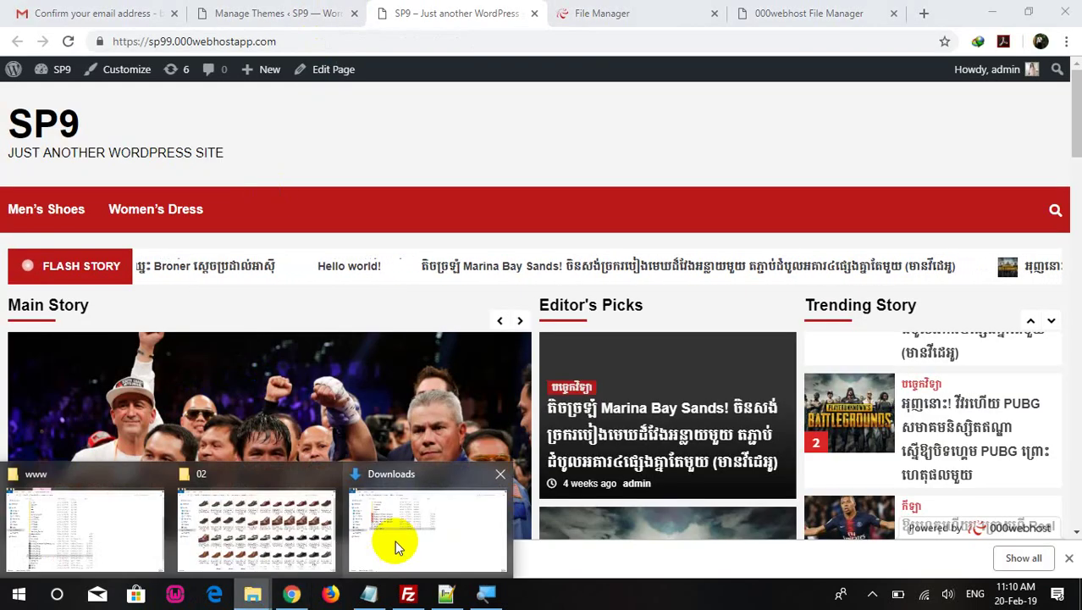
left_click(395, 540)
left_click(254, 332)
left_click(250, 290)
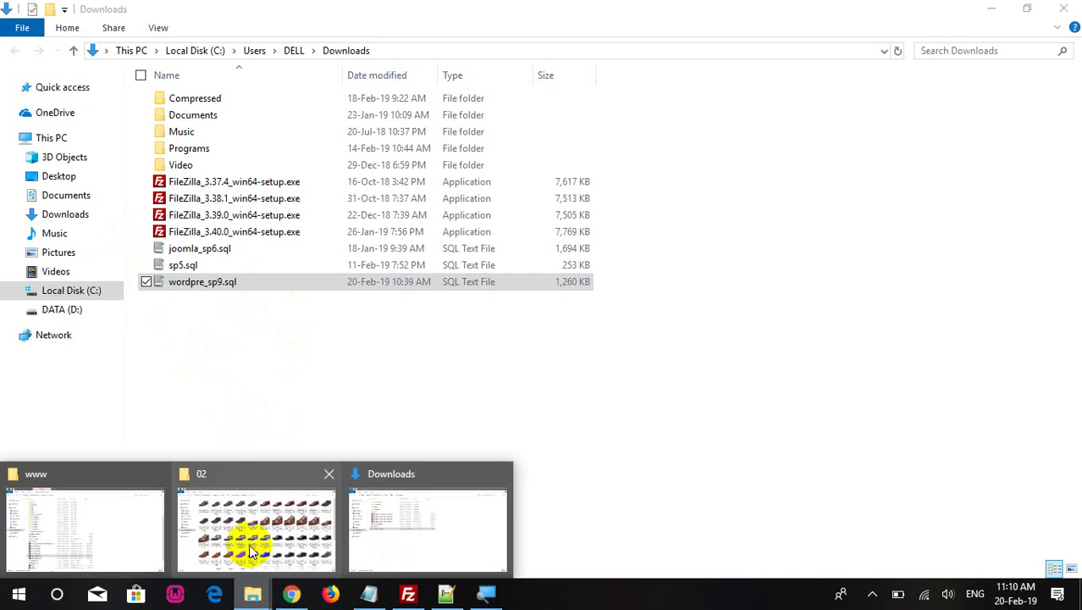
left_click(291, 595)
- In the sp99 File Manager, return to public_html and select wp-config.php
left_click(624, 12)
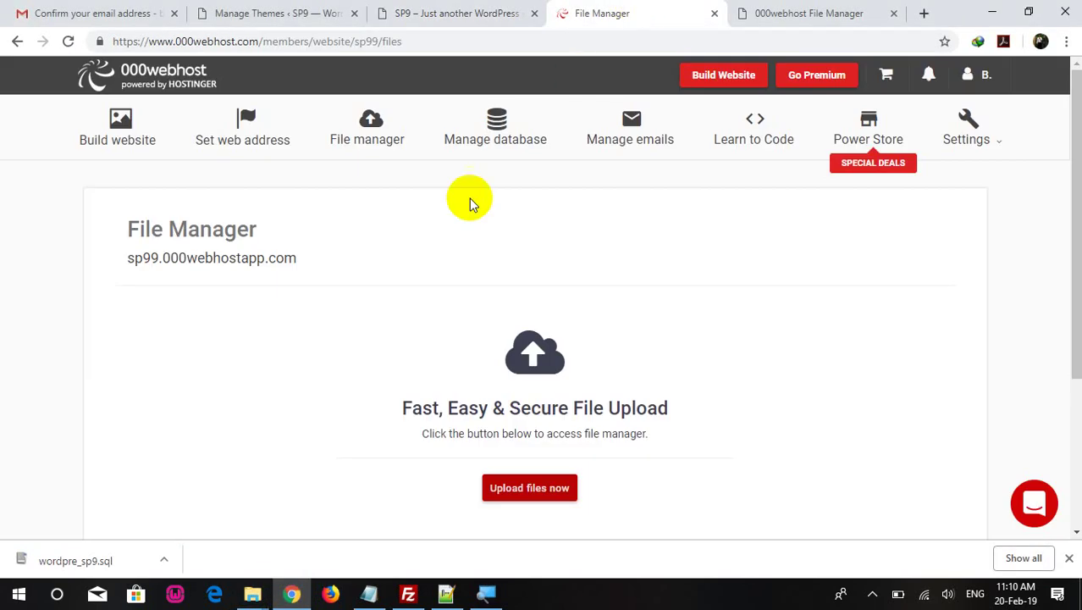
left_click(474, 13)
left_click(808, 13)
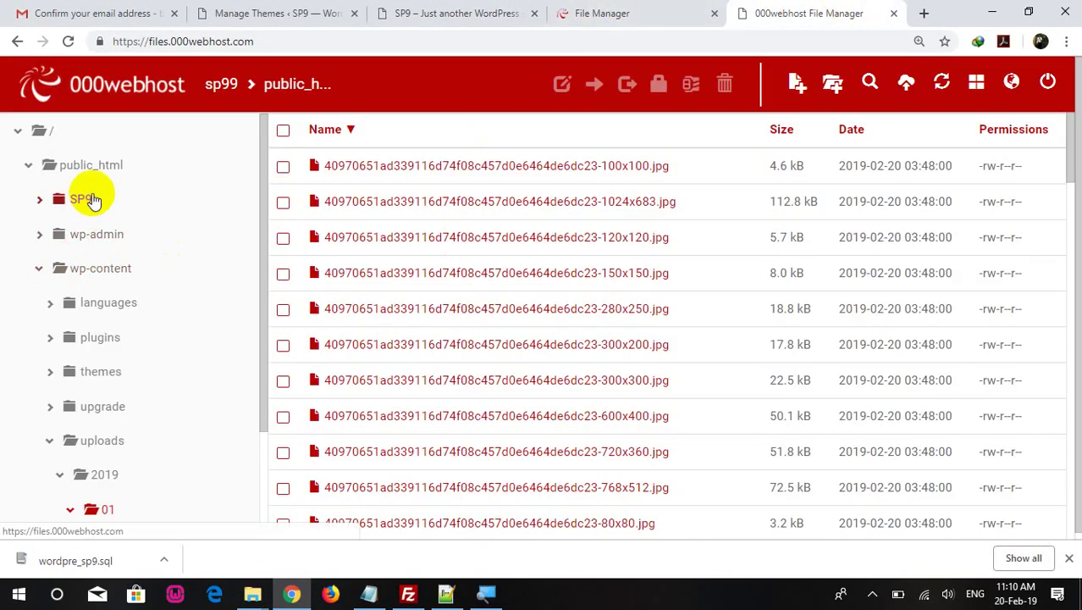
left_click(93, 164)
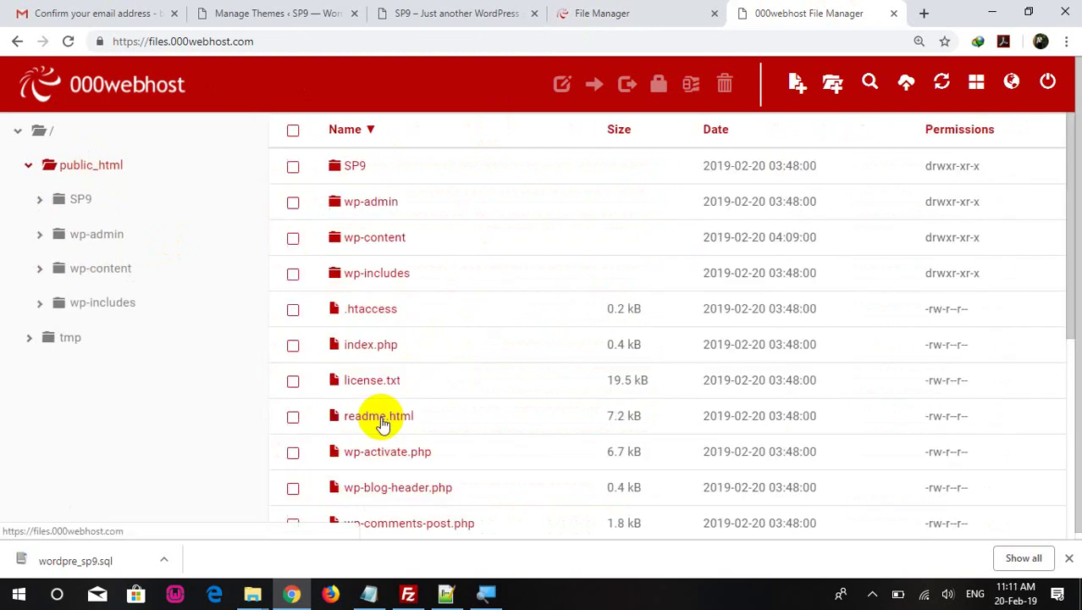
left_click(386, 416)
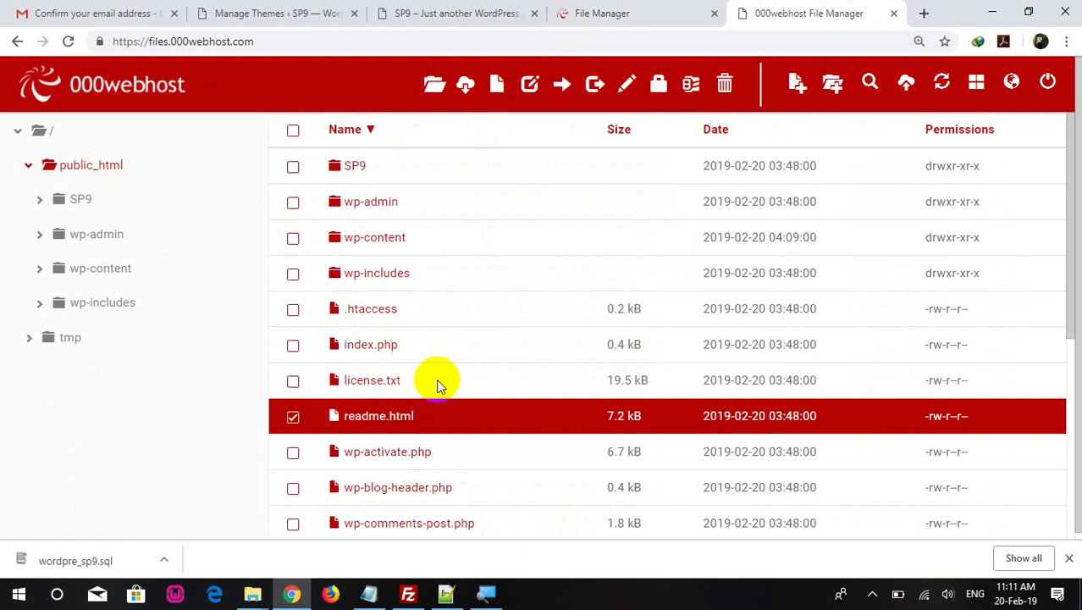
scroll(436, 378, "down", 2)
left_click(383, 517)
- Open wp-config.php in the editor, scroll through it and select its file path
right_click(385, 523)
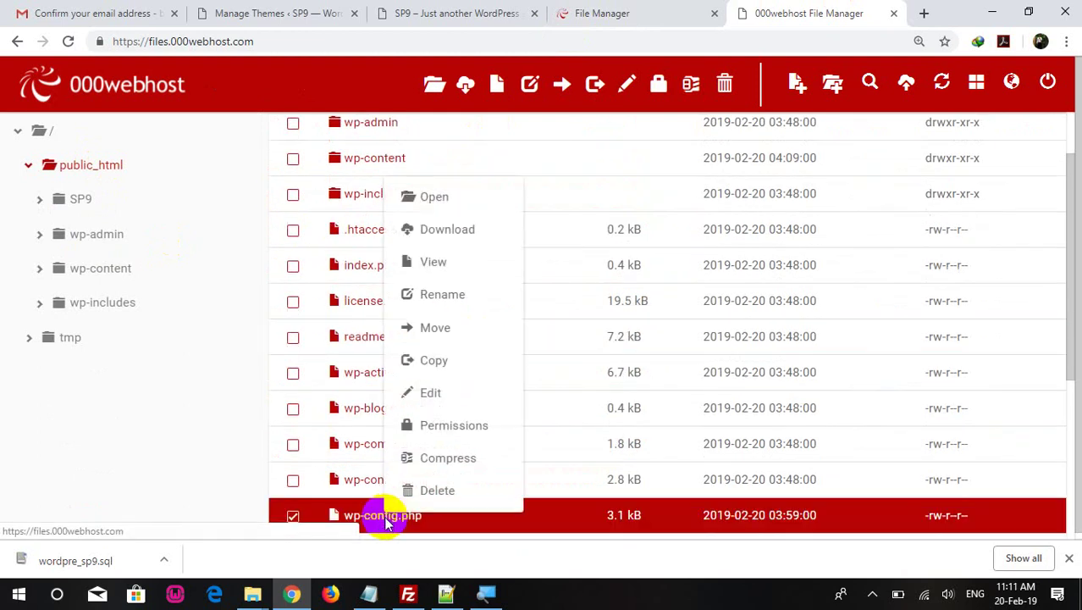
left_click(430, 391)
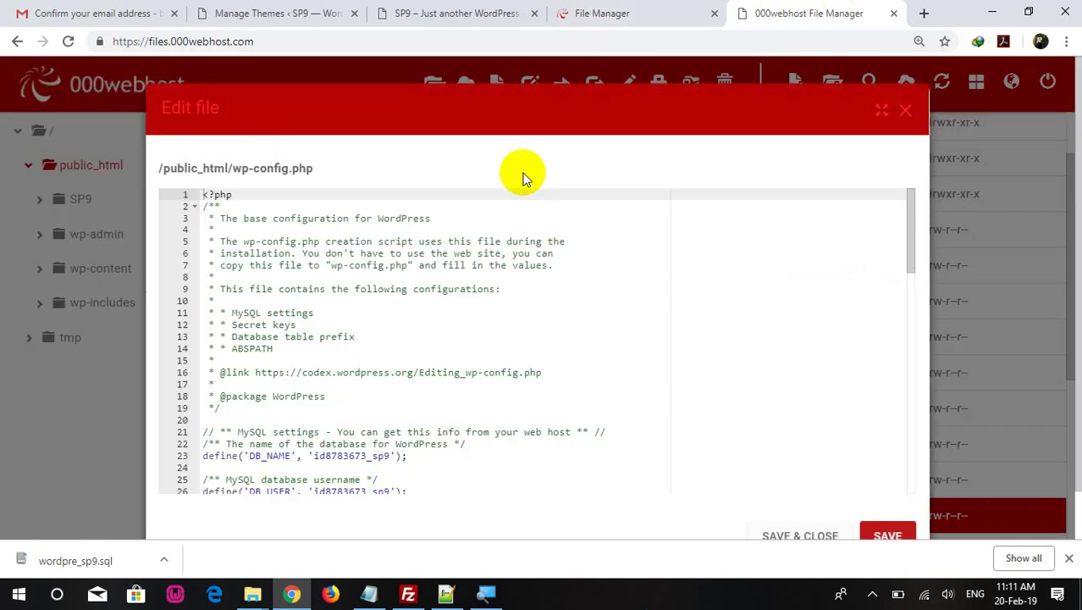
scroll(449, 301, "down", 2)
scroll(459, 312, "down", 1)
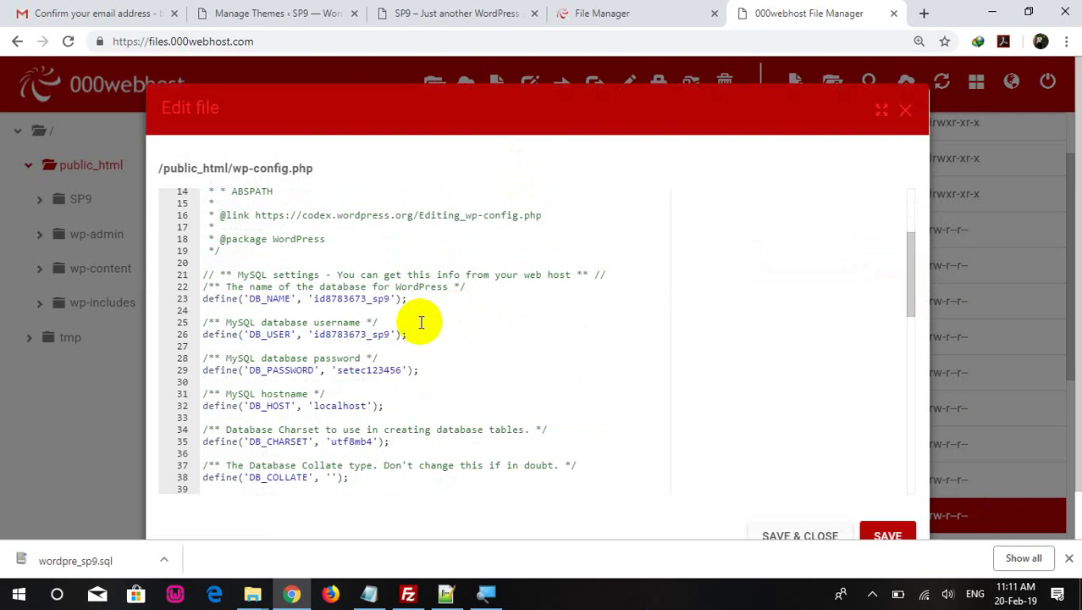
triple_click(634, 168)
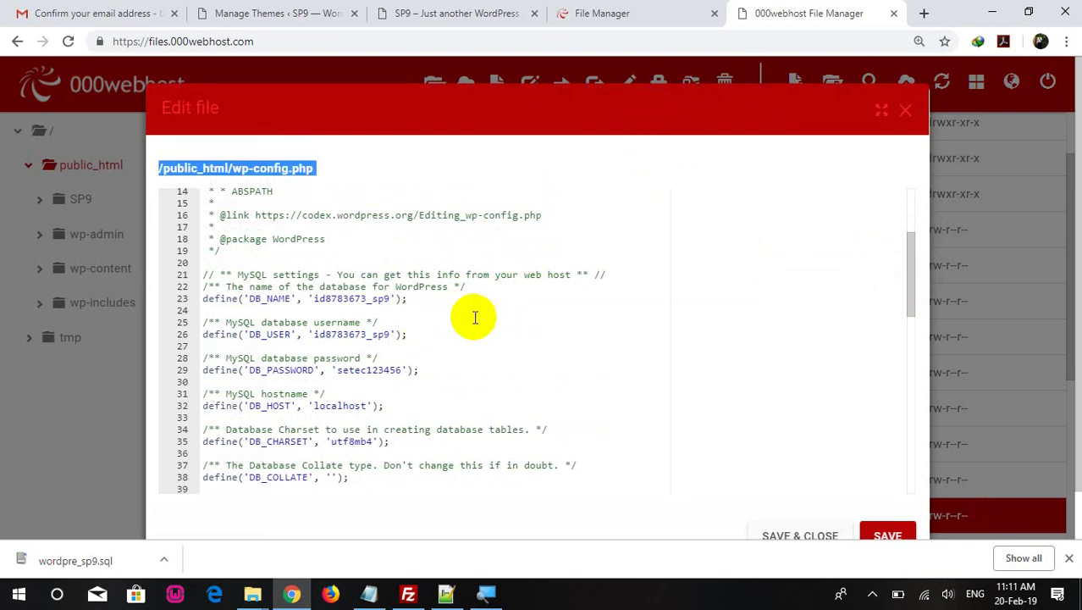
- Close the wp-config.php editor and view the live SP9 site
left_click(252, 593)
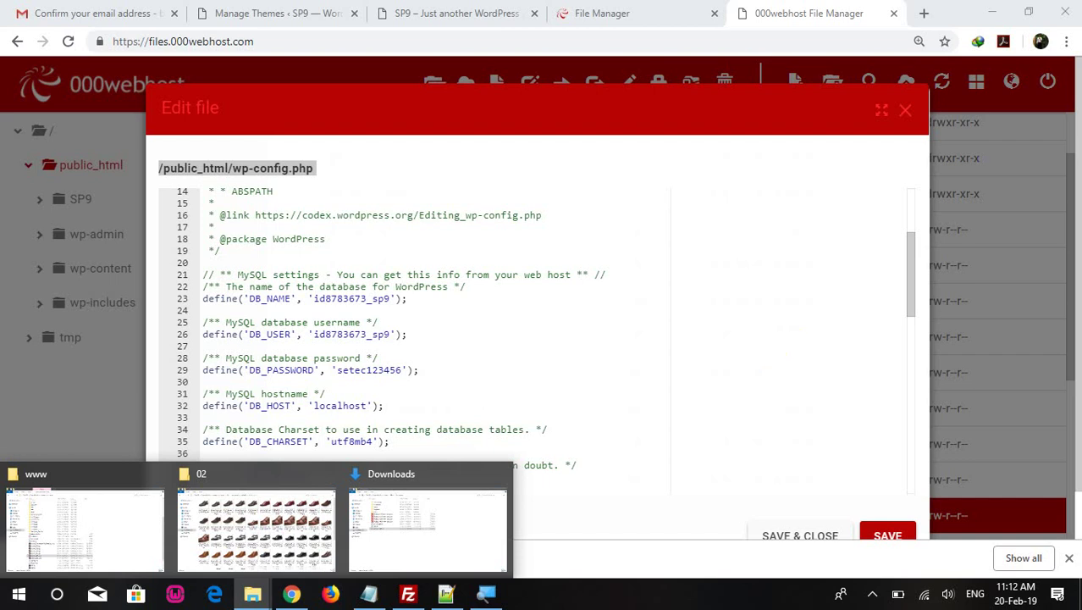
left_click(906, 110)
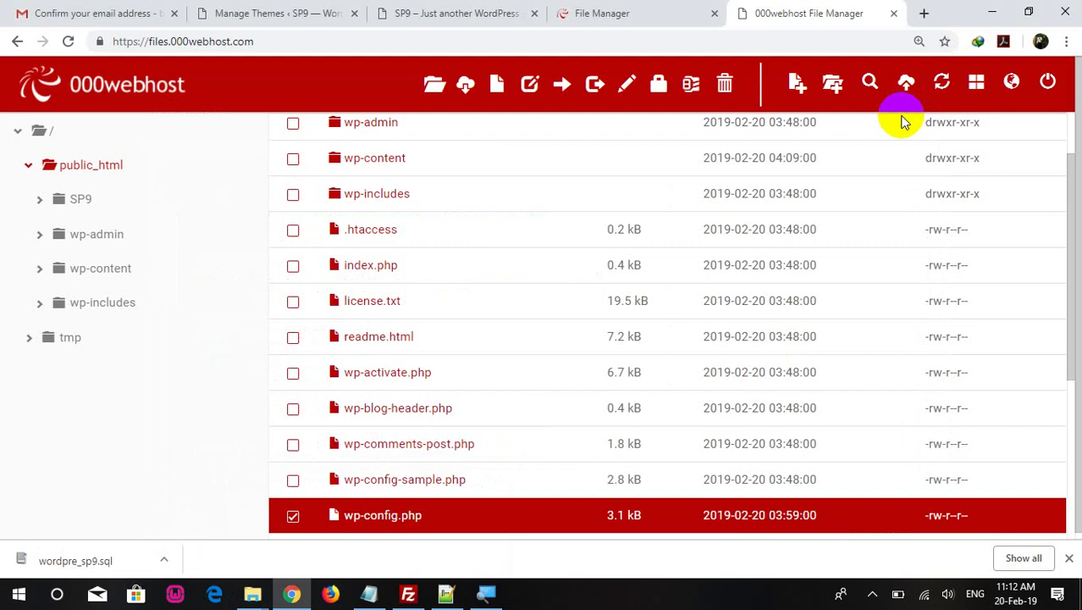
left_click(624, 13)
- View the SP9 site, then close the SP9 and extra File Manager tabs
left_click(449, 10)
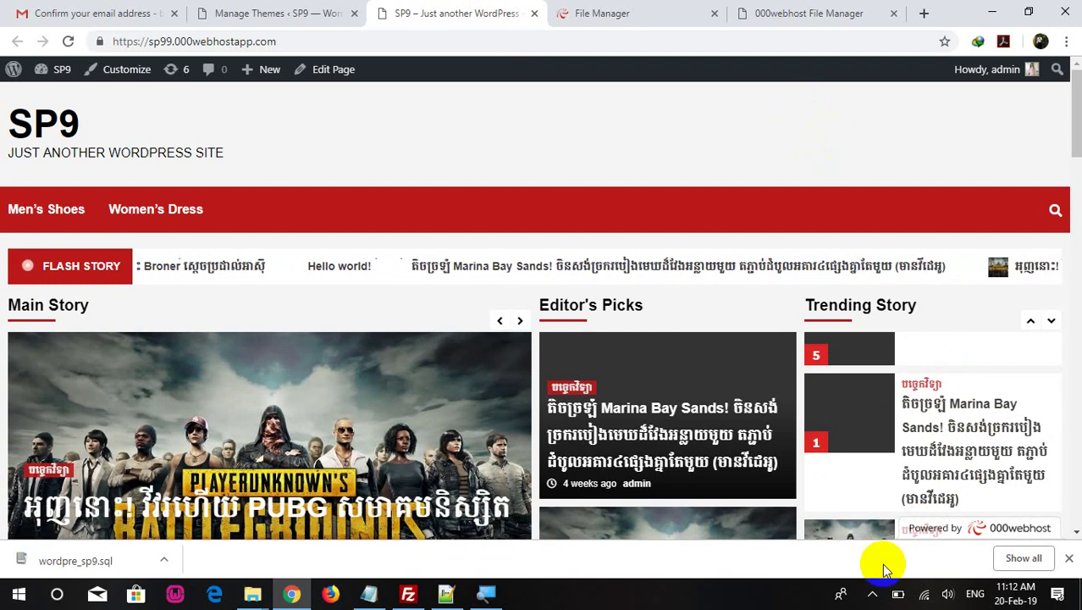
left_click(872, 593)
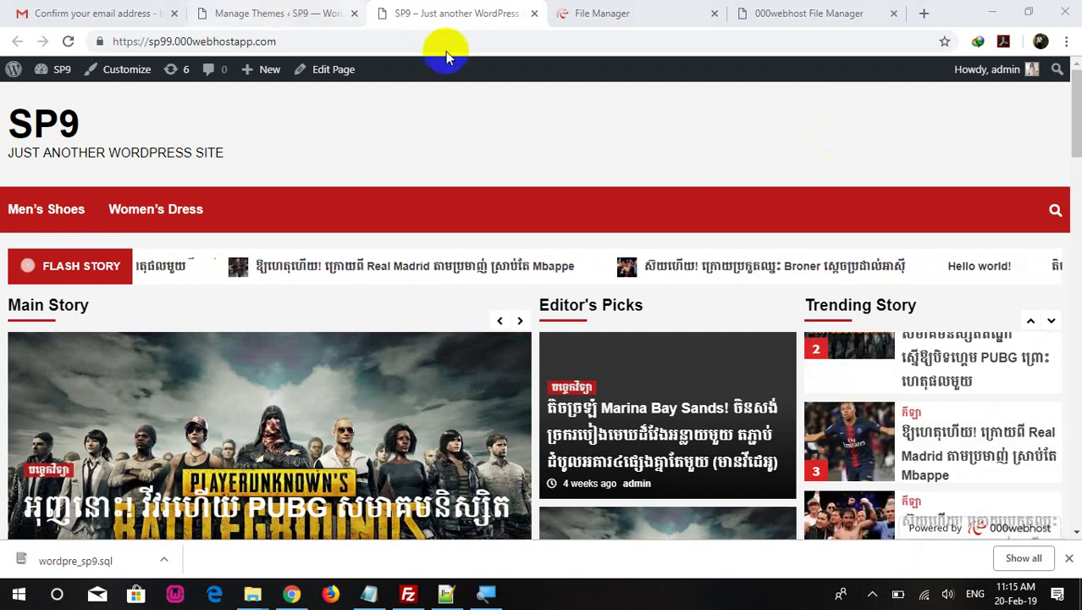
left_click(534, 14)
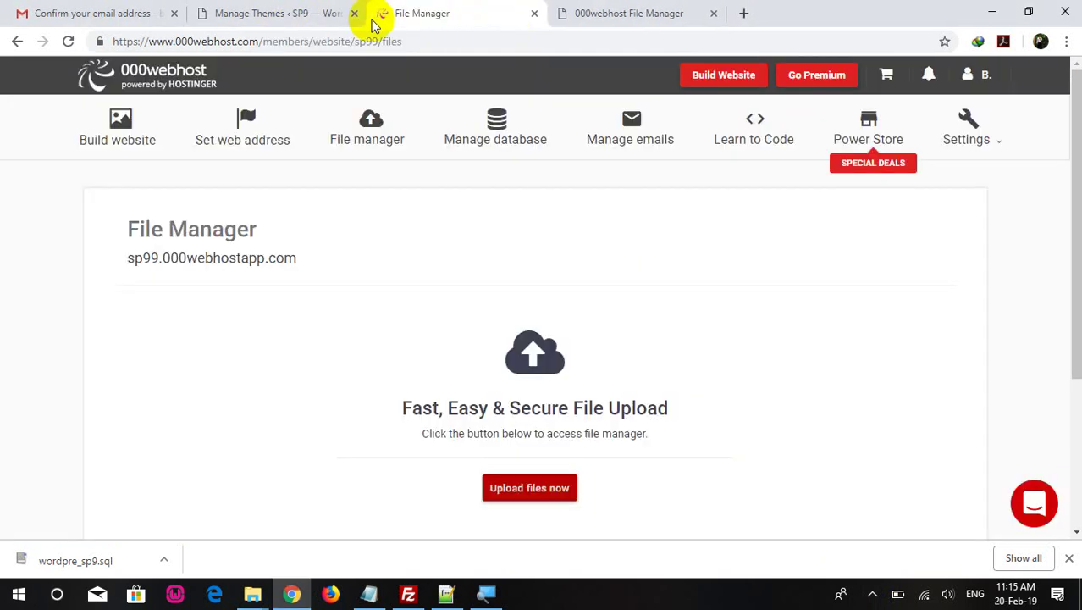
left_click(534, 13)
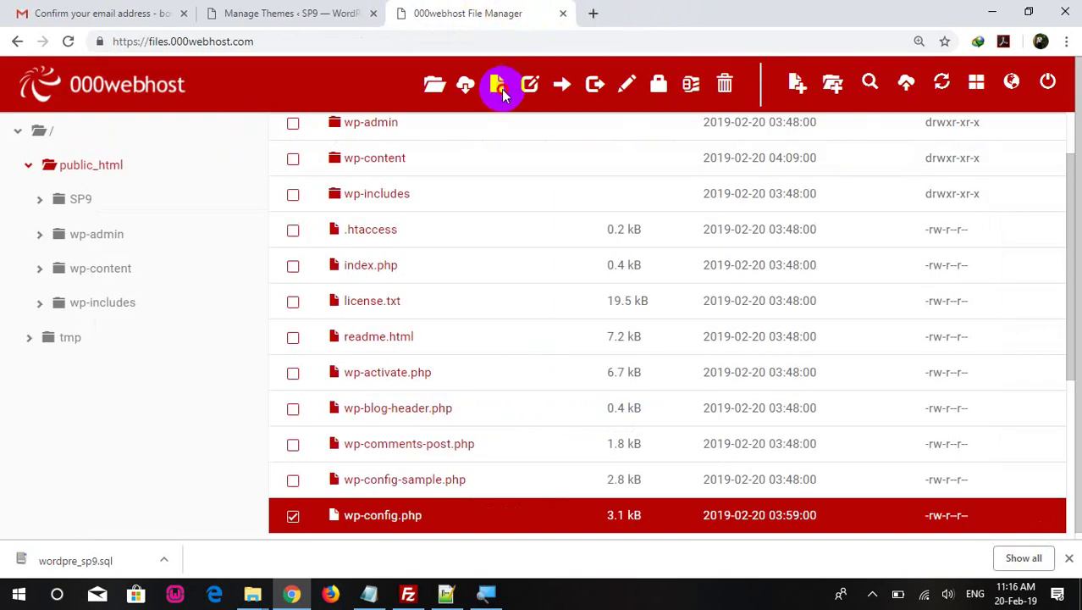
- Replace the address with 000webhost.com to load the 000webhost home page
left_click(280, 12)
left_click(466, 19)
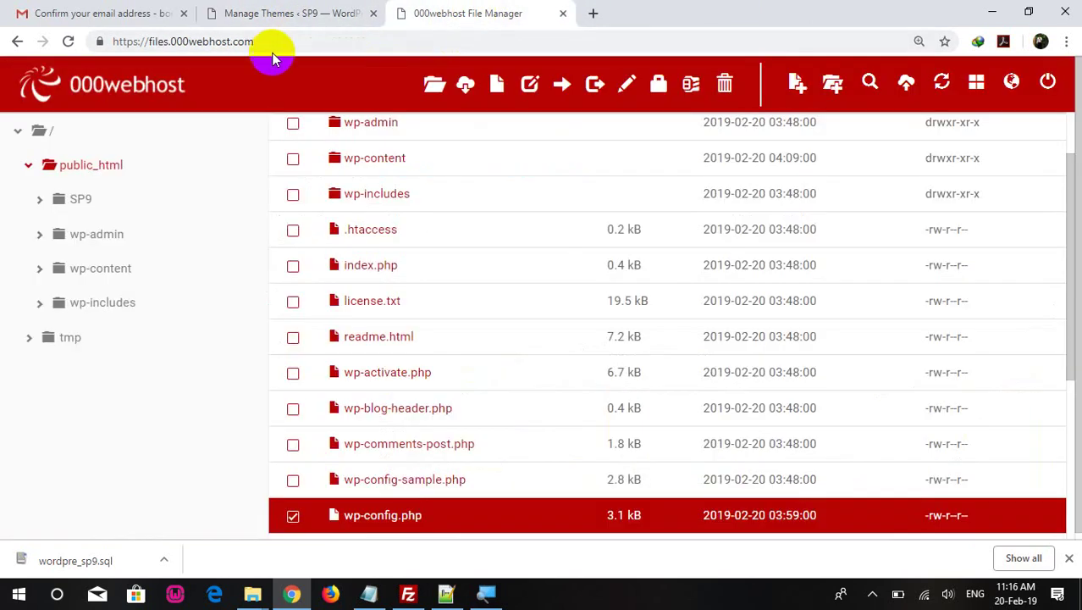
left_click(289, 44)
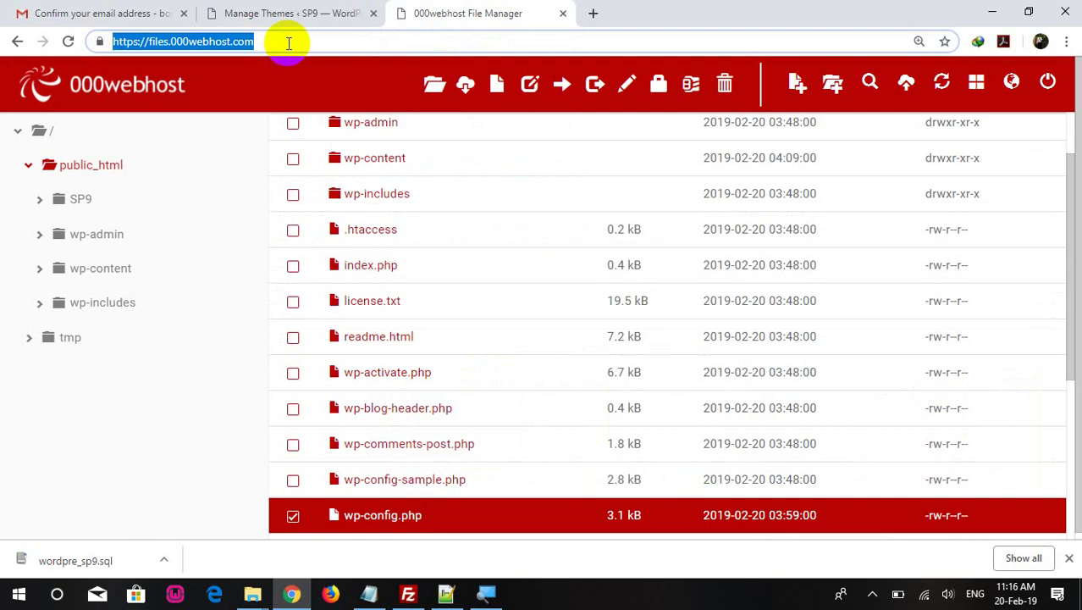
type("0")
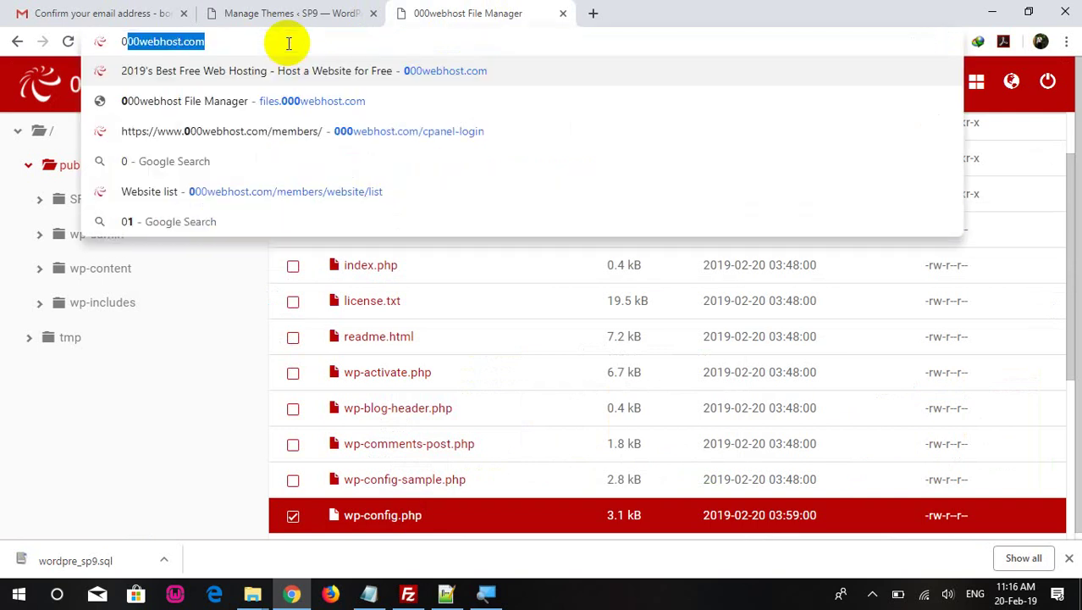
key("Return")
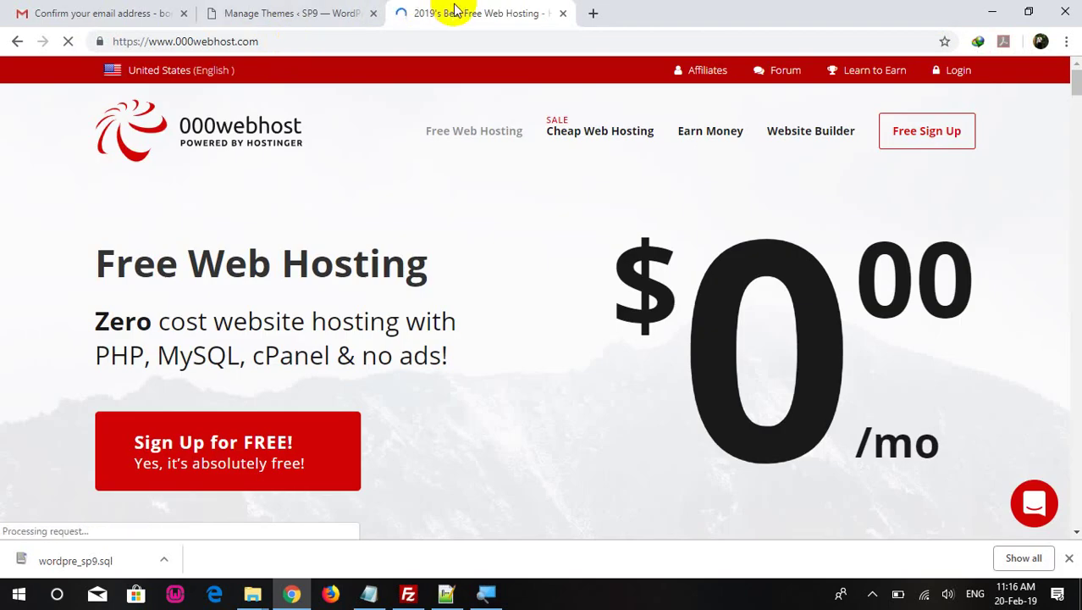
- In a new tab, search Google for freenom and go to freenom.com
left_click(591, 14)
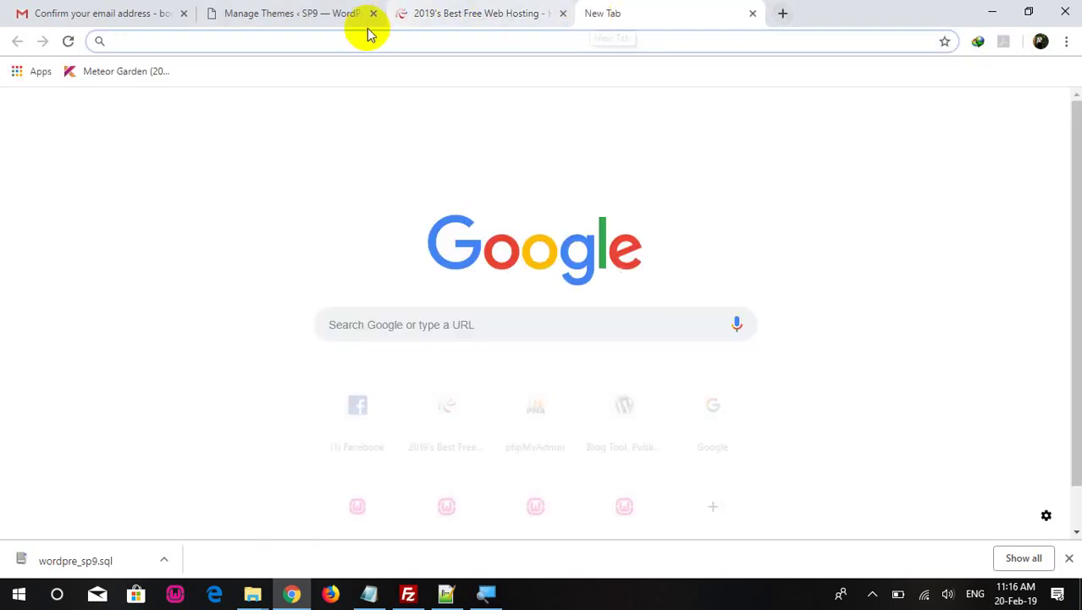
type("fre")
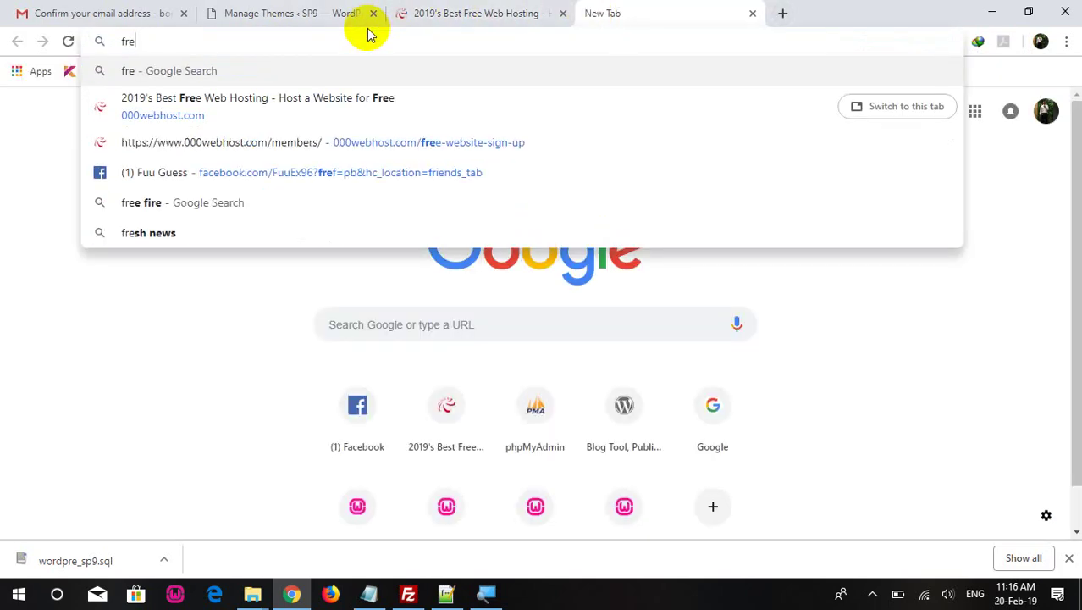
type("enom")
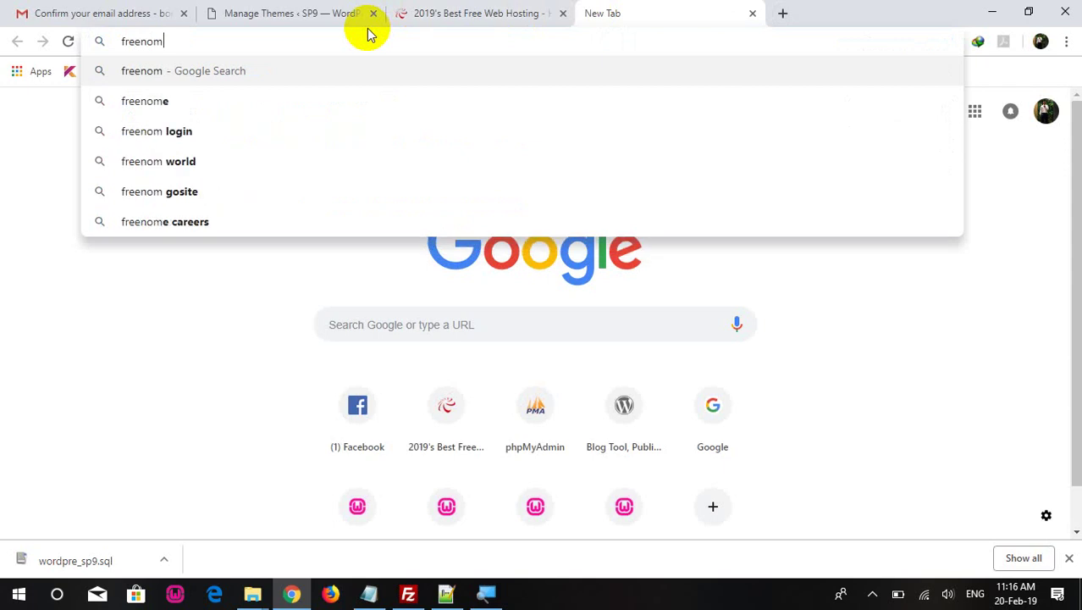
key("Return")
left_click(235, 44)
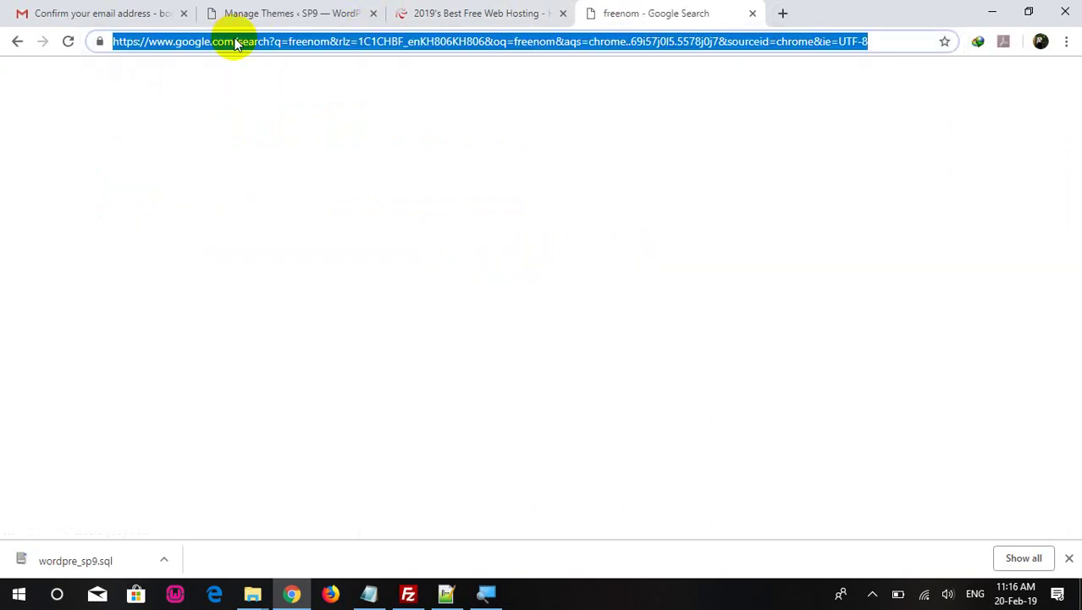
type("free")
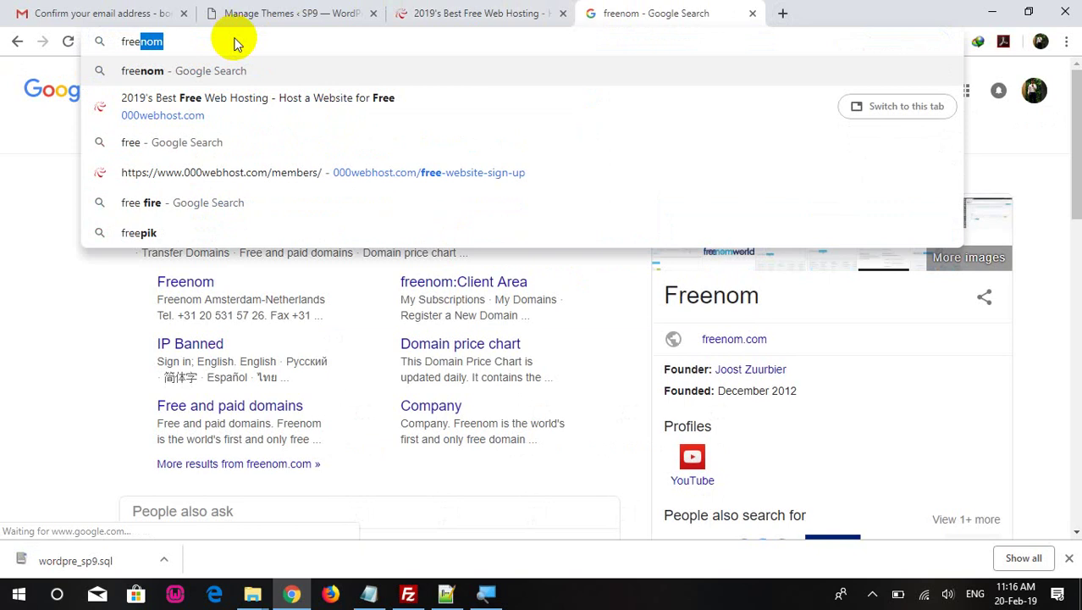
type("nom.com")
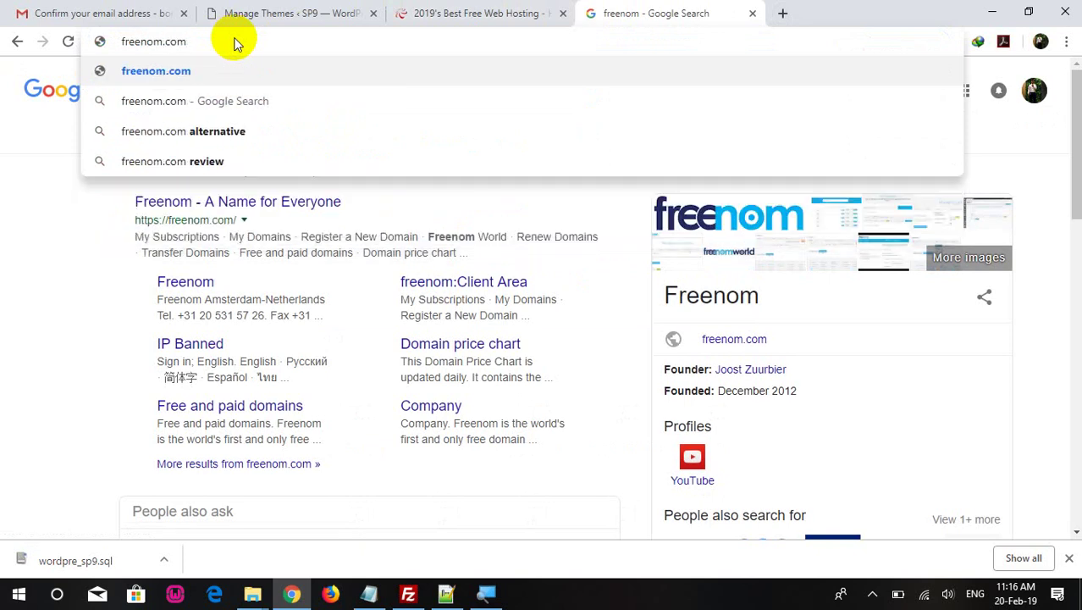
key("Return")
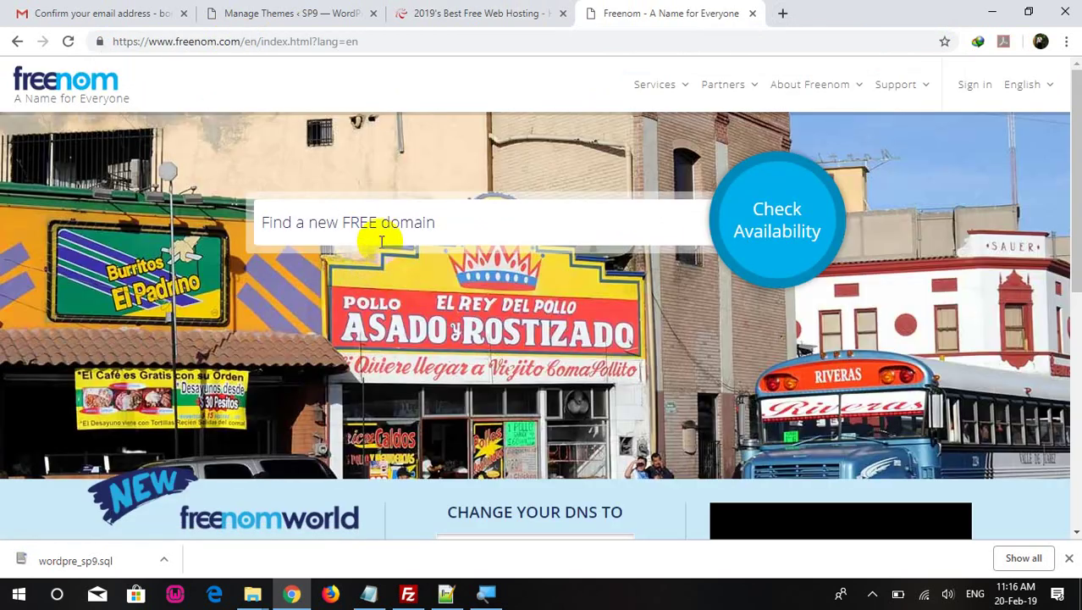
- Enter the chosen domain name and check its availability on Freenom
left_click(381, 224)
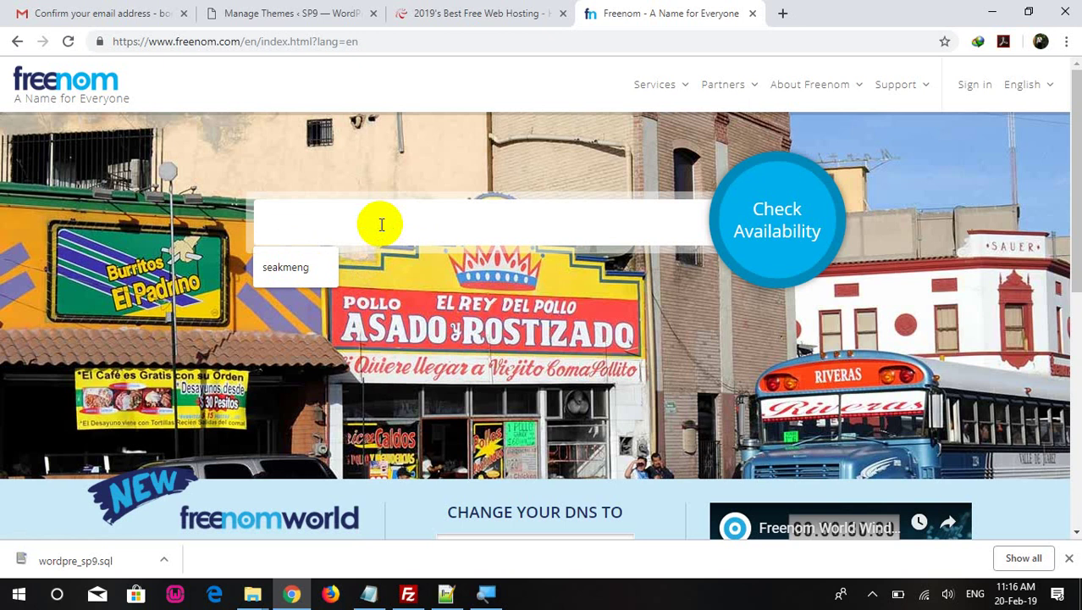
type("lee")
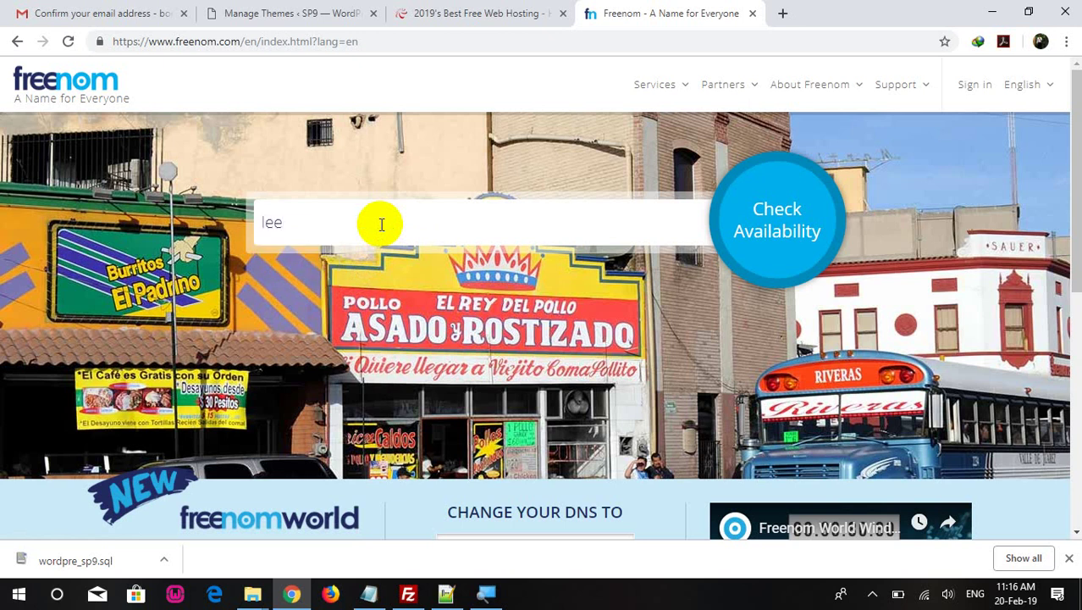
type("hour")
type("chin")
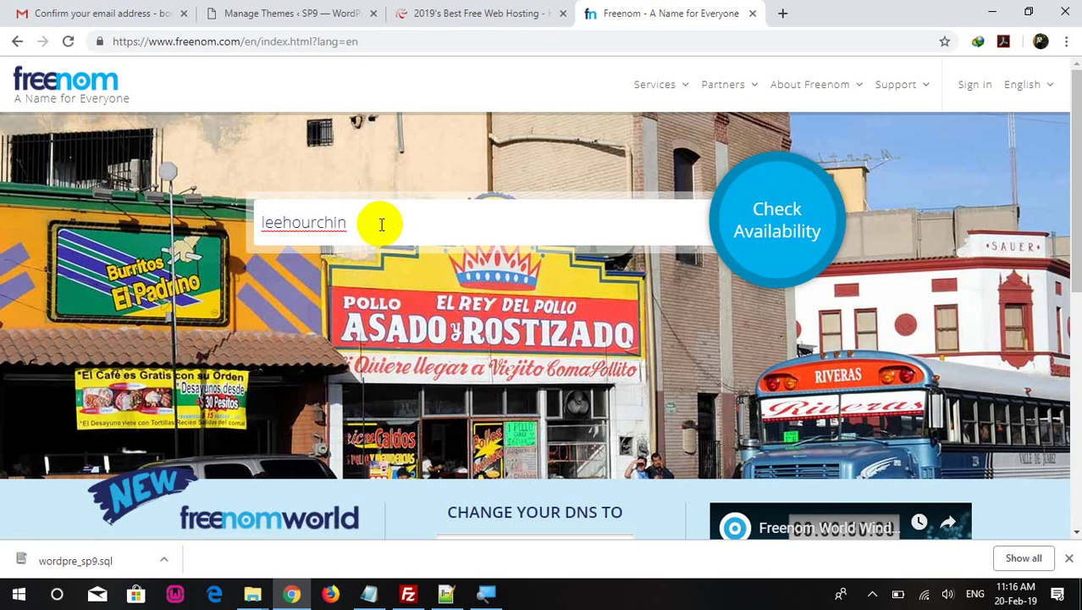
left_click(772, 234)
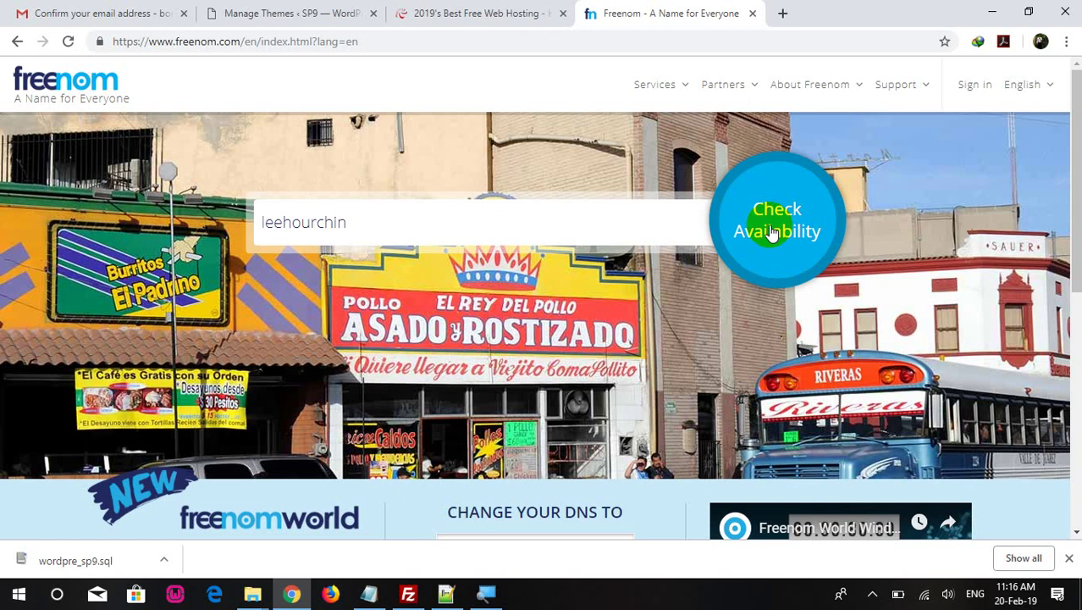
left_click(797, 194)
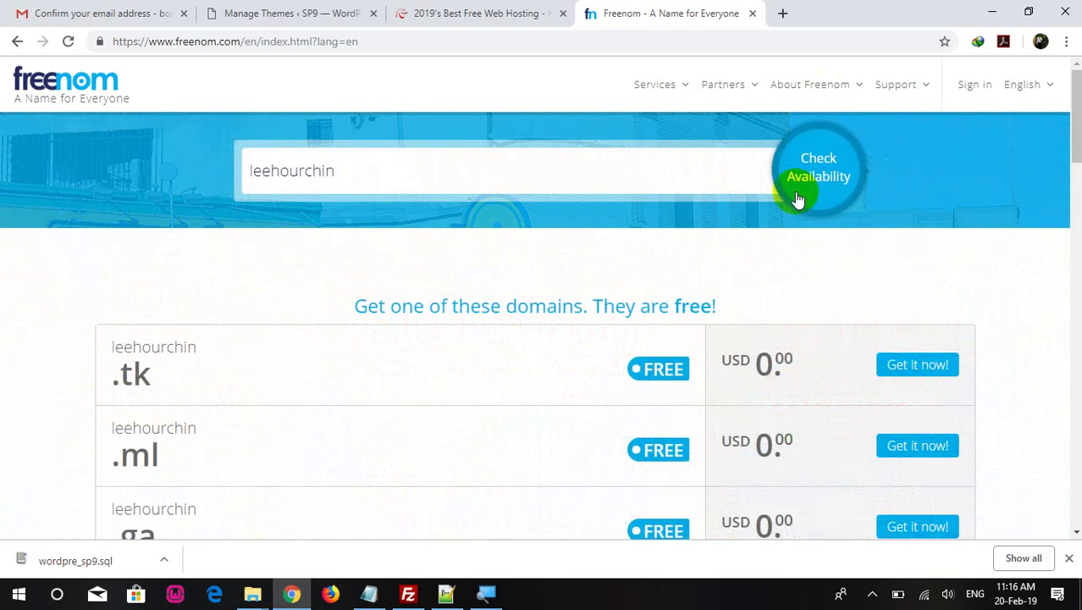
- Switch between the SP9 site and the Freenom free-domain results to compare them
left_click(483, 12)
left_click(254, 10)
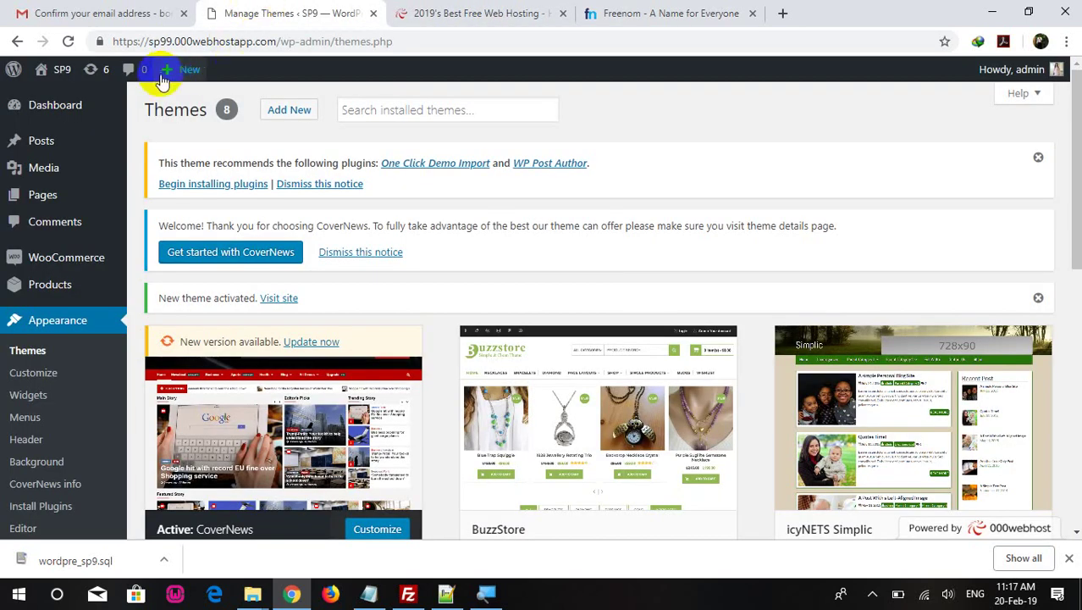
left_click(51, 68)
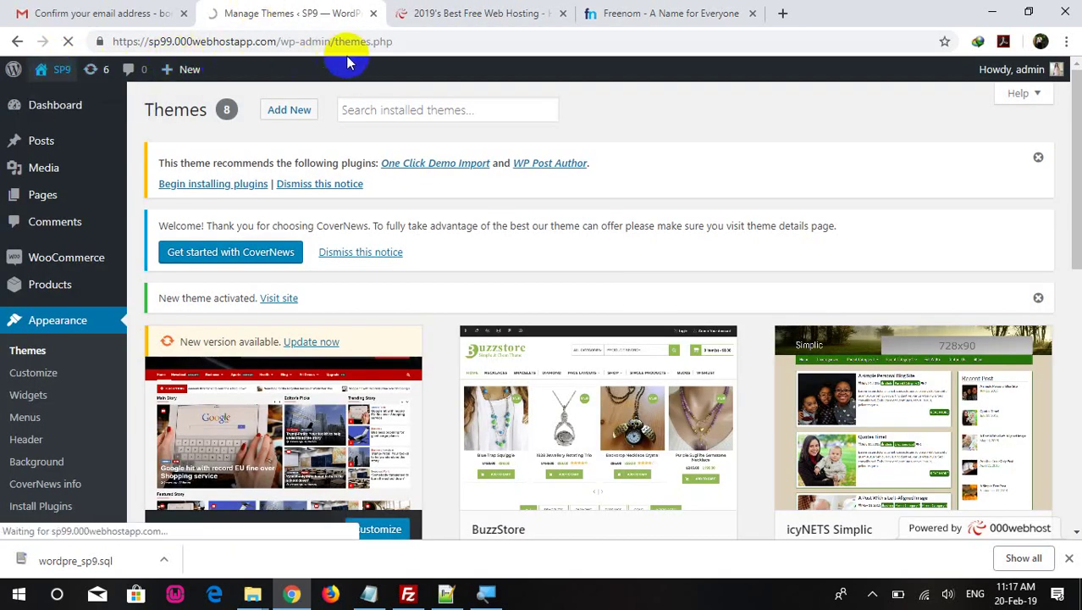
left_click(648, 14)
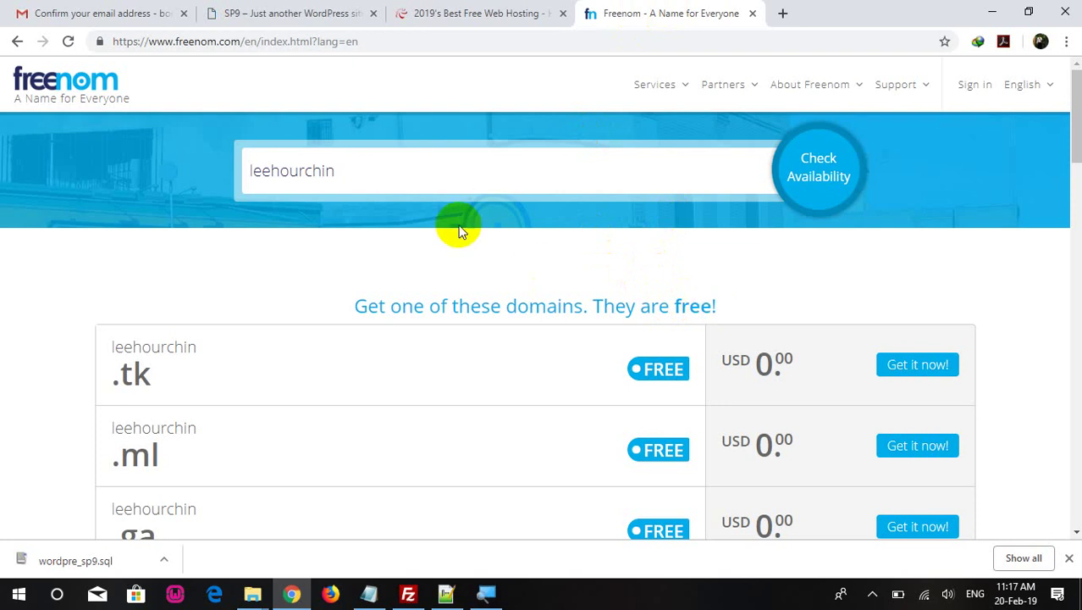
left_click(356, 13)
left_click(441, 13)
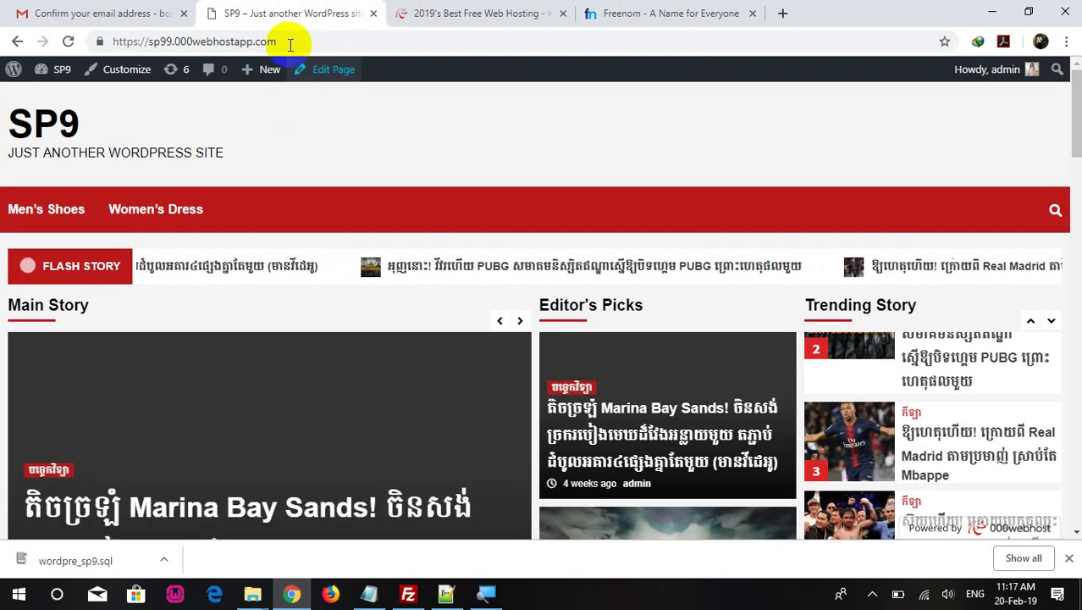
left_click(153, 40)
left_click(650, 11)
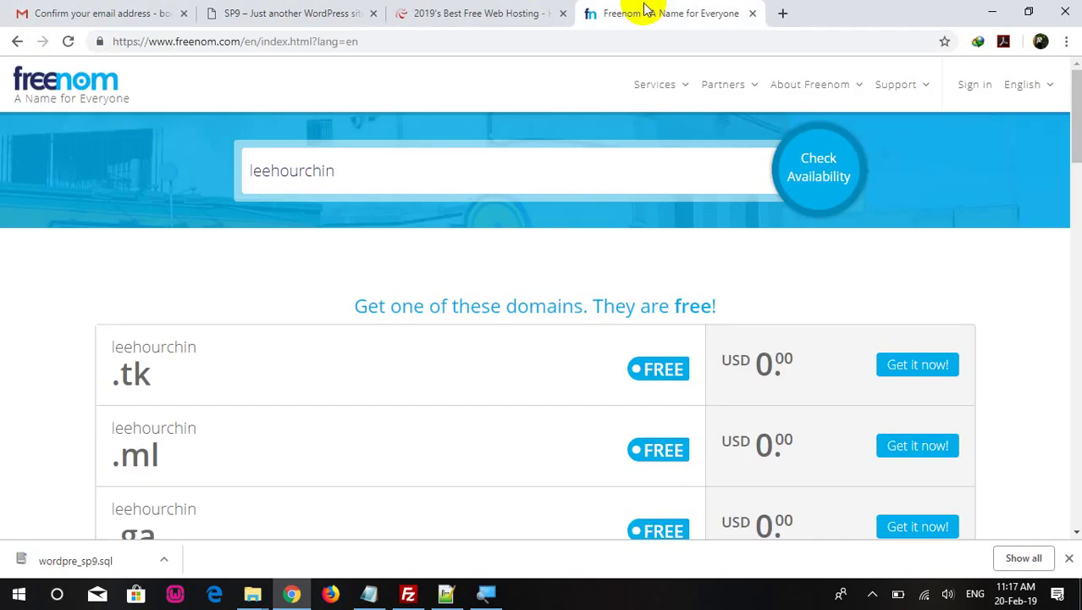
left_click(320, 8)
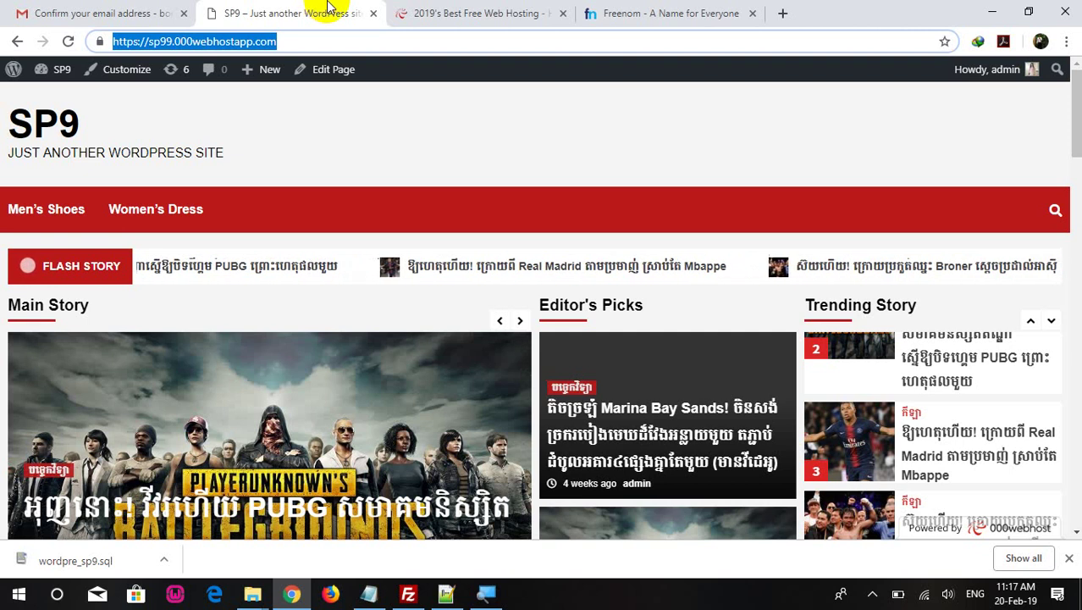
left_click(648, 10)
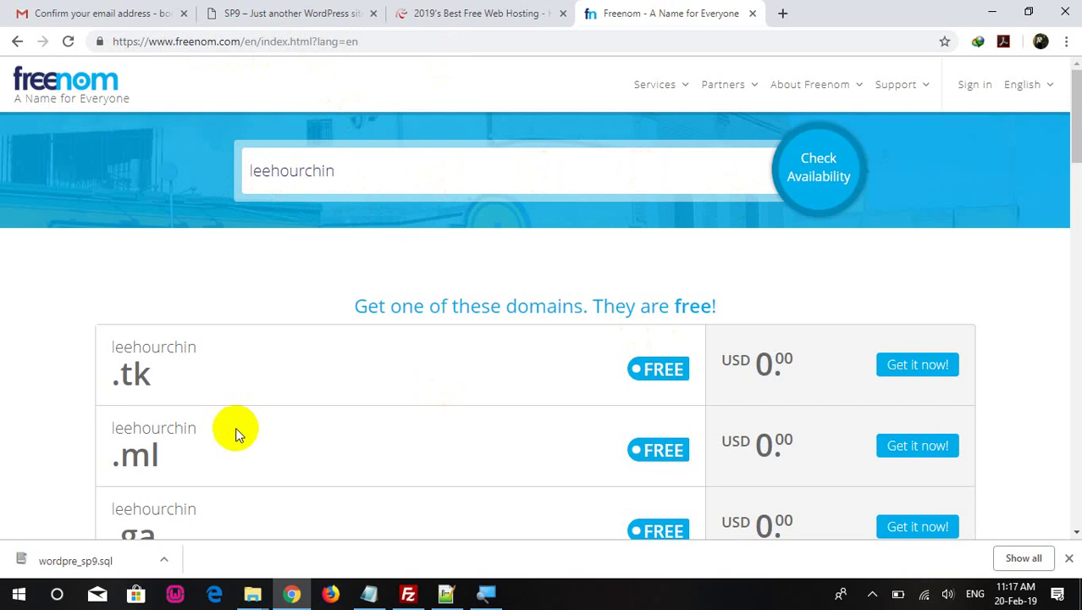
- Add the free .tk, .gq, .ga and .cf versions of the searched name to the cart
scroll(339, 415, "down", 3)
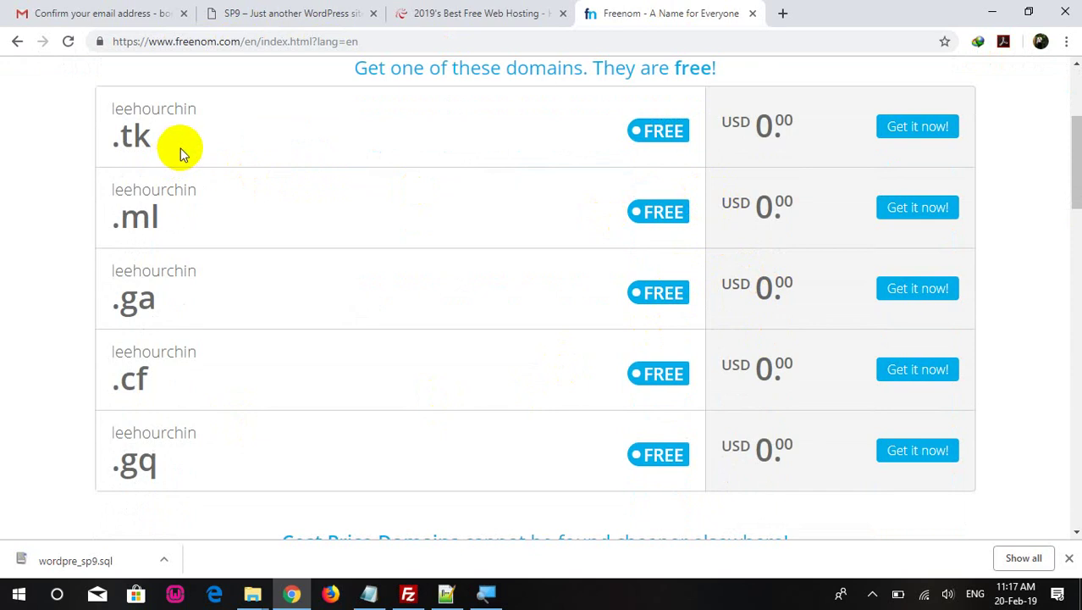
left_click(922, 129)
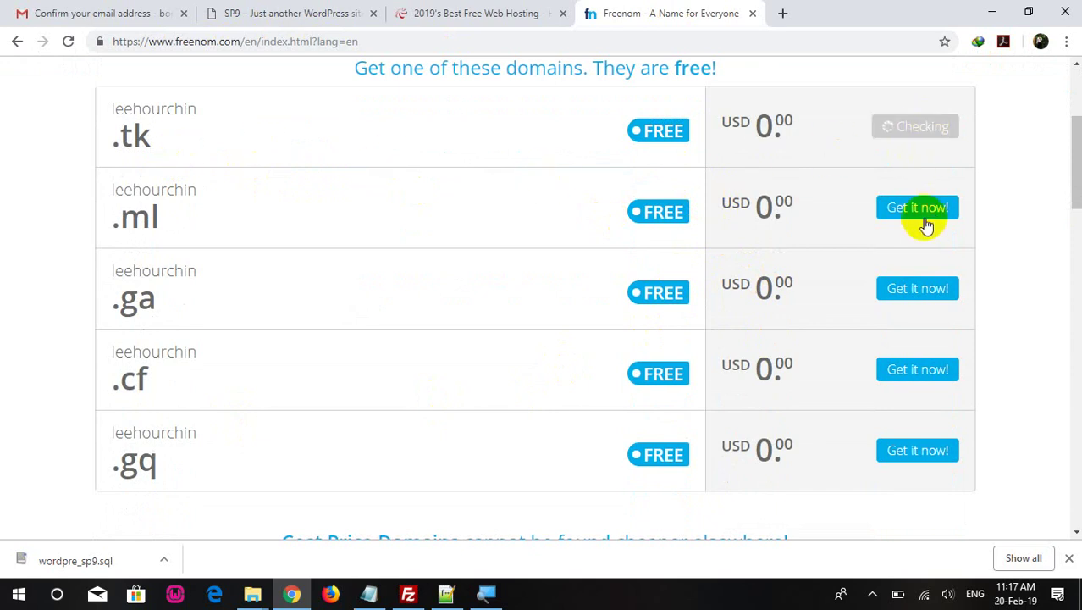
left_click(923, 214)
left_click(916, 315)
left_click(919, 397)
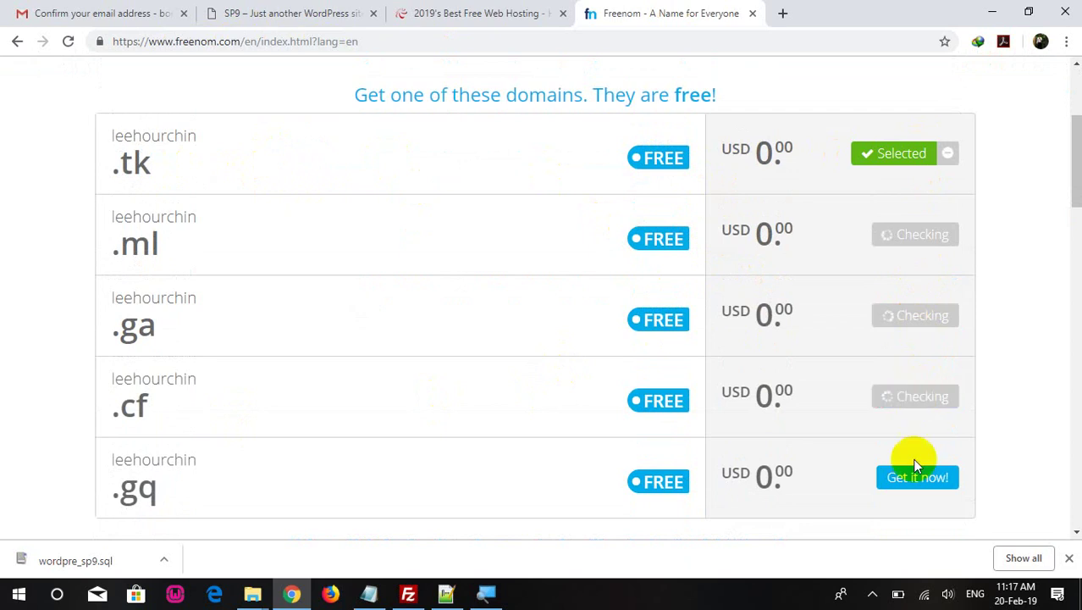
left_click(917, 474)
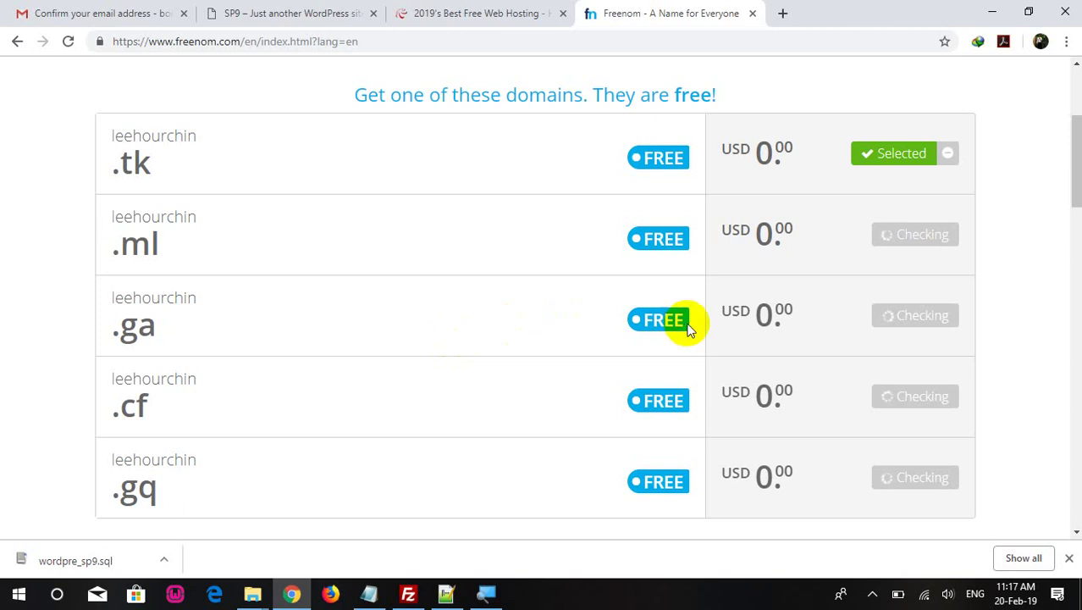
- Proceed to checkout with the four free domains in the cart
scroll(696, 323, "down", 5)
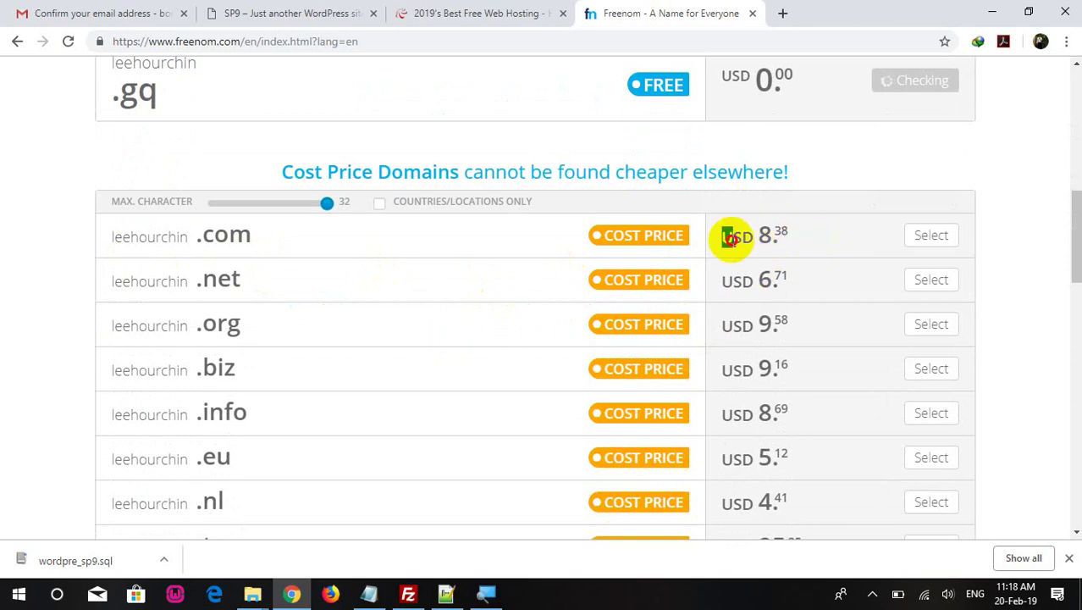
left_click_drag(724, 235, 794, 236)
left_click(802, 235)
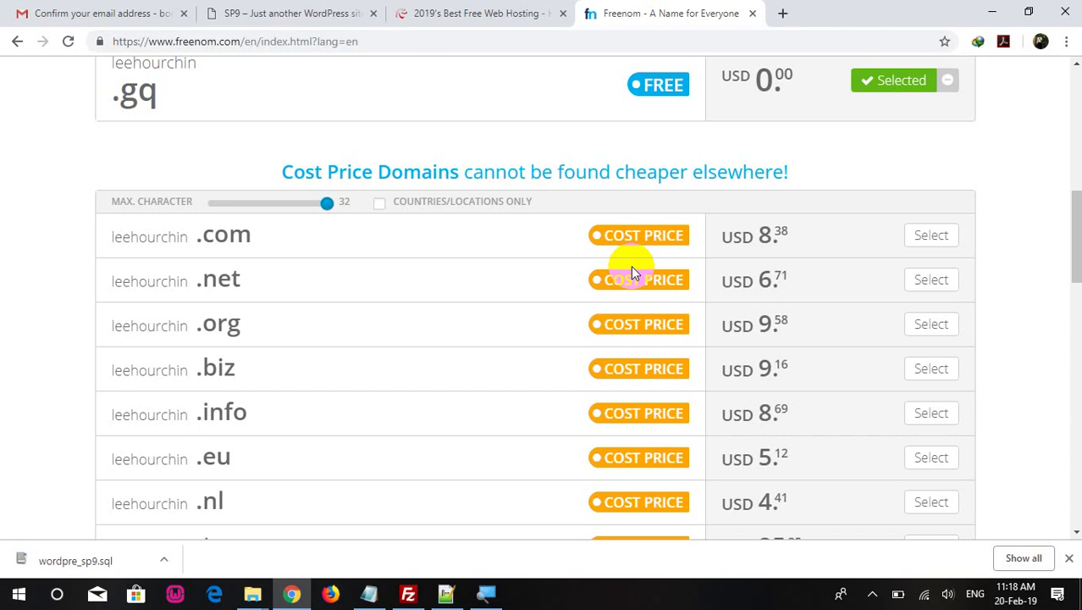
scroll(627, 271, "up", 5)
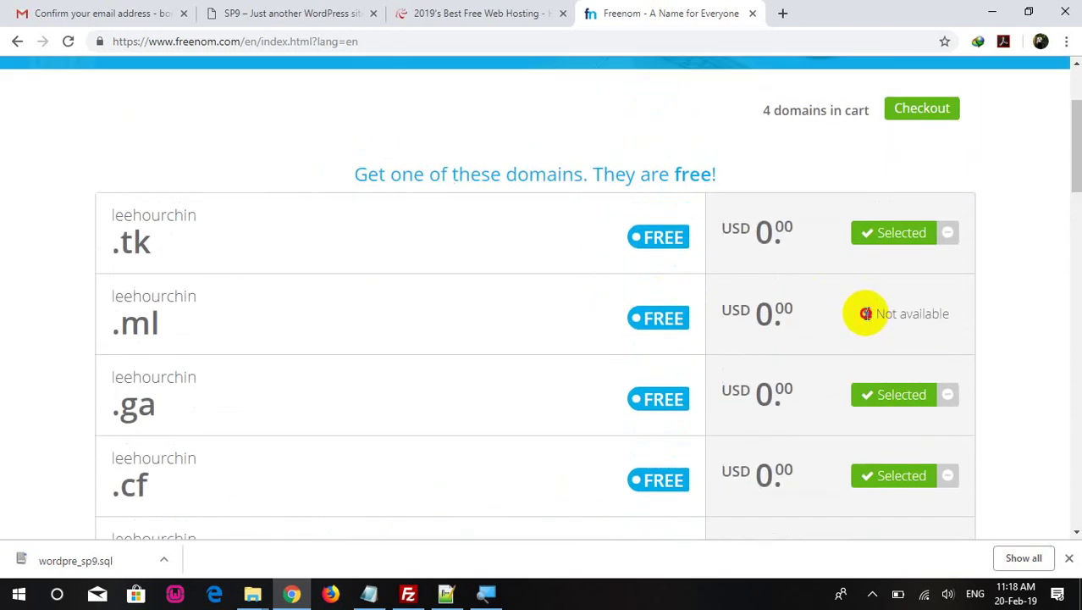
scroll(816, 290, "down", 3)
scroll(815, 286, "up", 2)
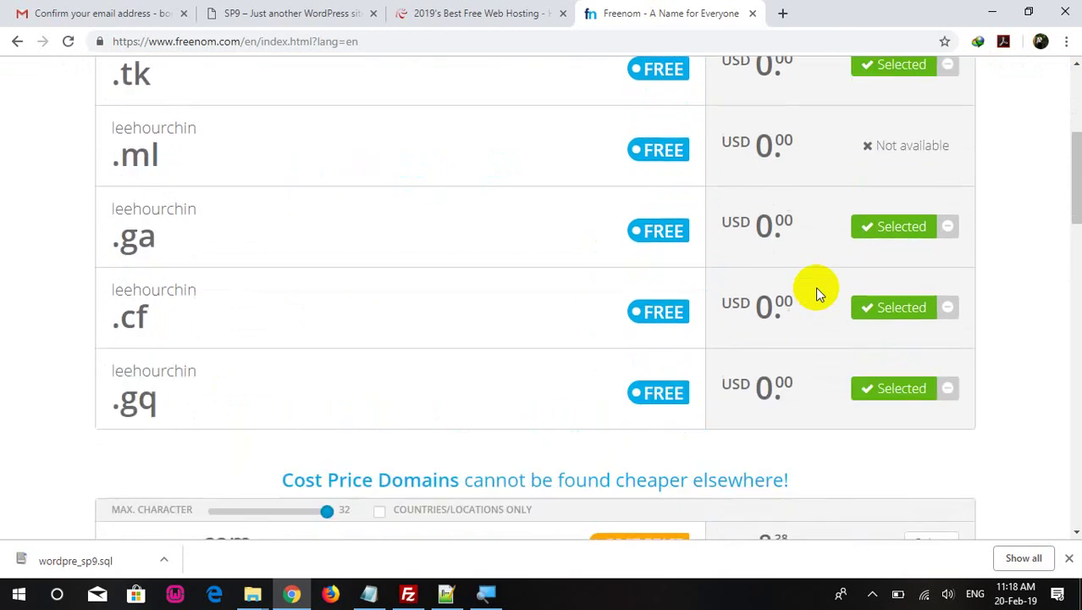
scroll(169, 276, "up", 1)
scroll(285, 305, "down", 3)
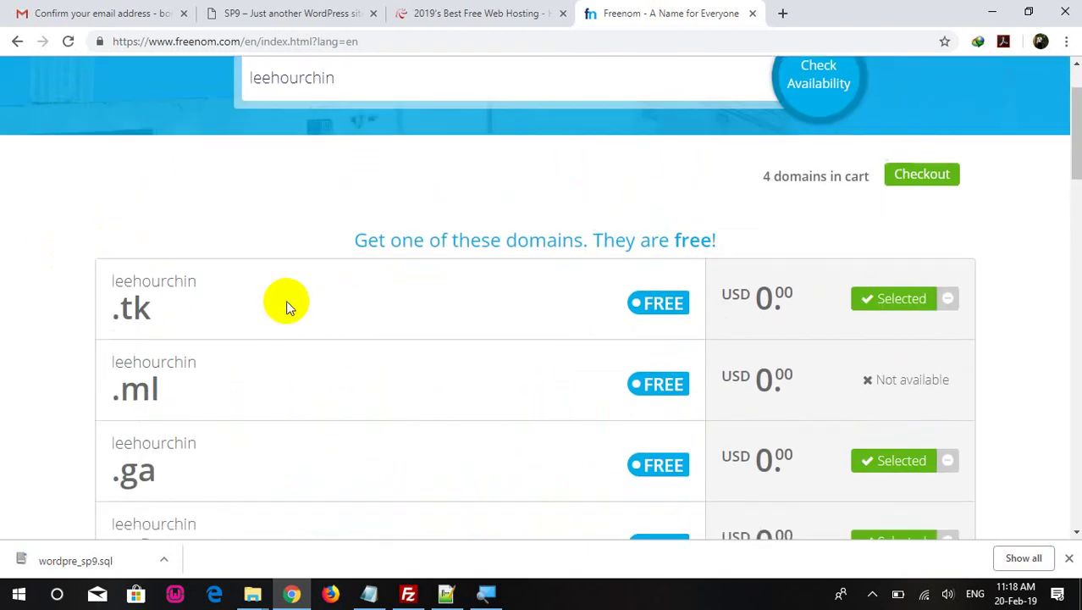
scroll(745, 318, "down", 5)
scroll(839, 346, "down", 10)
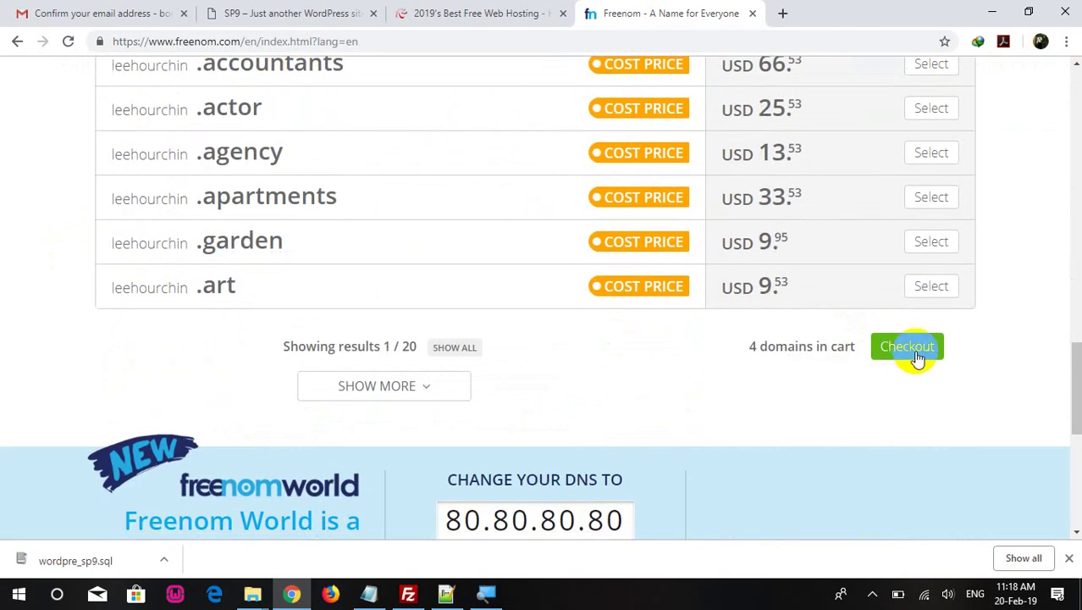
left_click(907, 347)
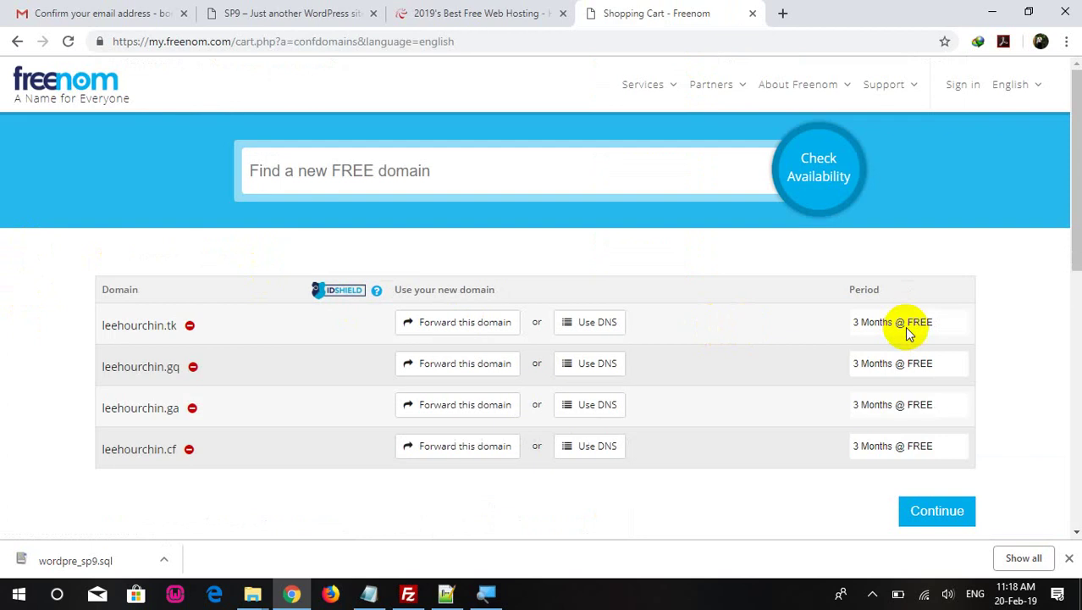
- Set the .tk, .gq, .ga and .cf periods to 12 Months @ FREE and open .tk's DNS settings
left_click(953, 325)
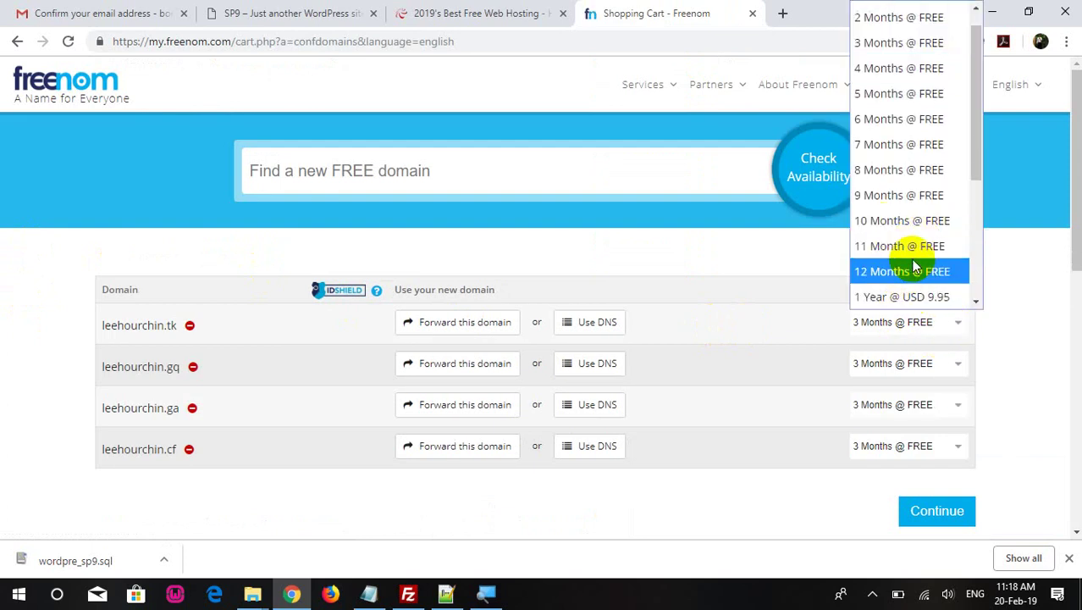
left_click(903, 272)
left_click(931, 373)
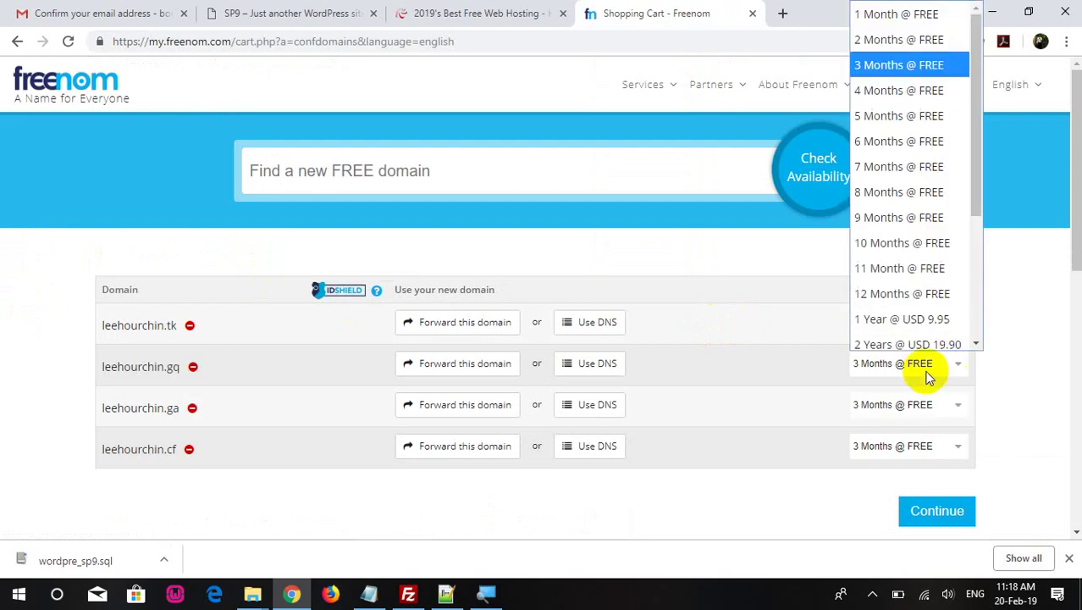
left_click(923, 286)
left_click(944, 404)
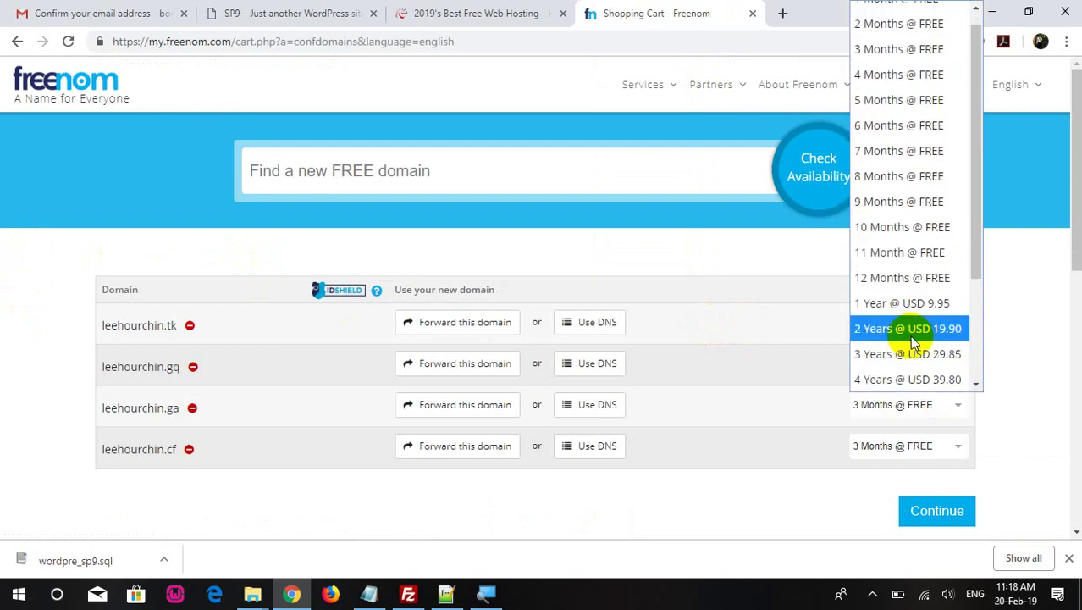
left_click(913, 277)
left_click(949, 446)
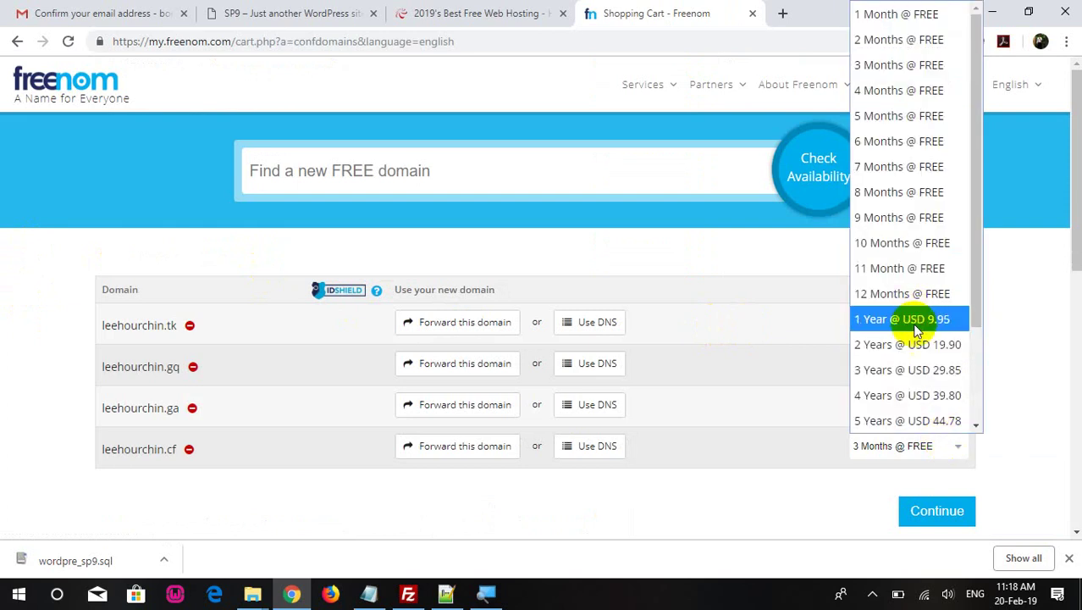
left_click(903, 293)
left_click(741, 514)
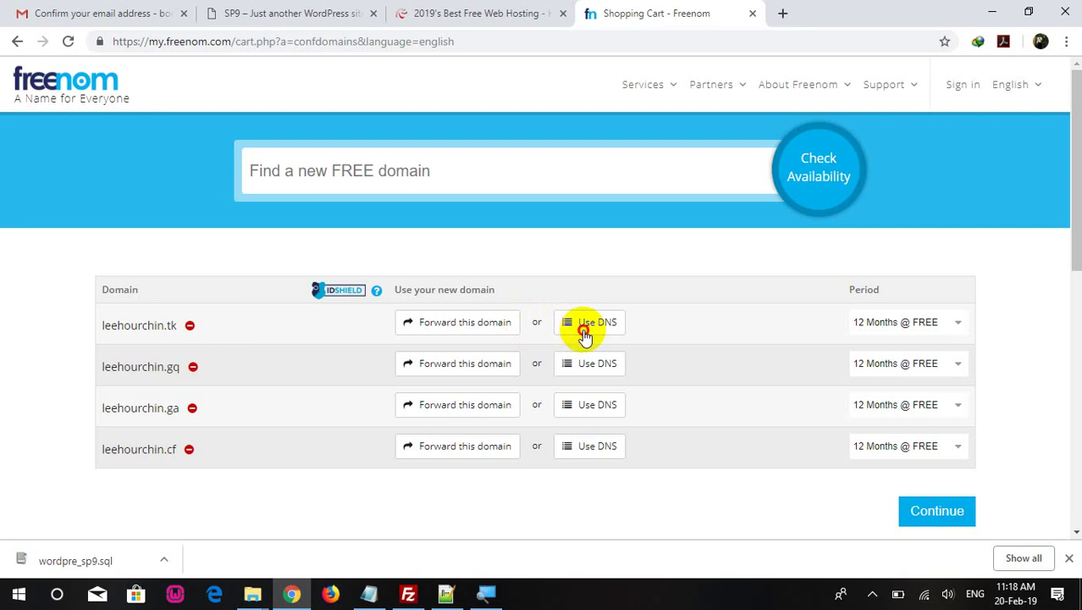
left_click(584, 332)
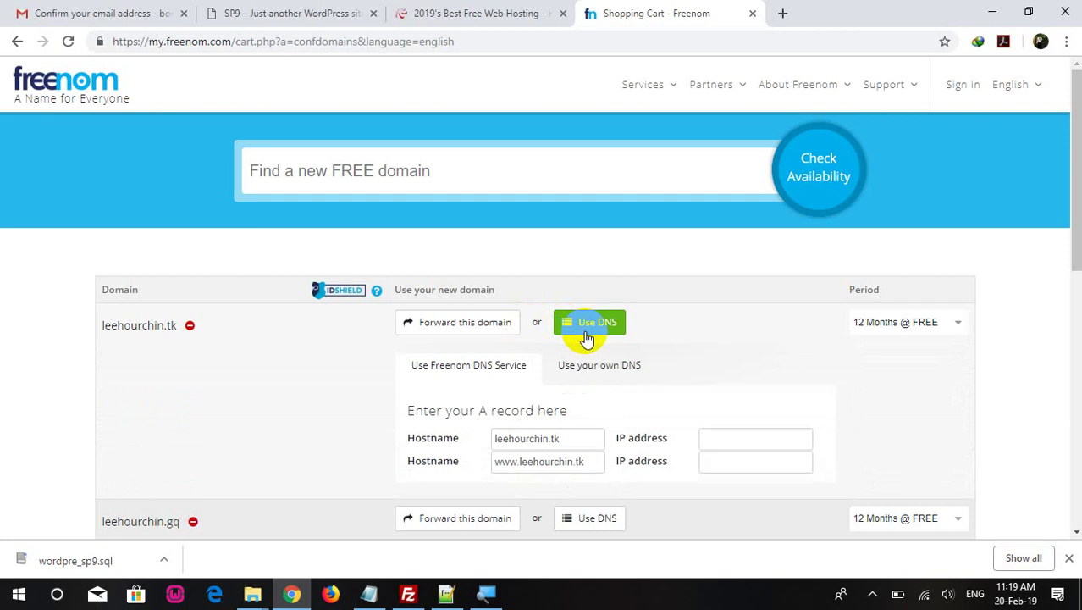
- Copy ns01.000webhost.com from 000webhost's Park Domain example and come back to Freenom
left_click(349, 10)
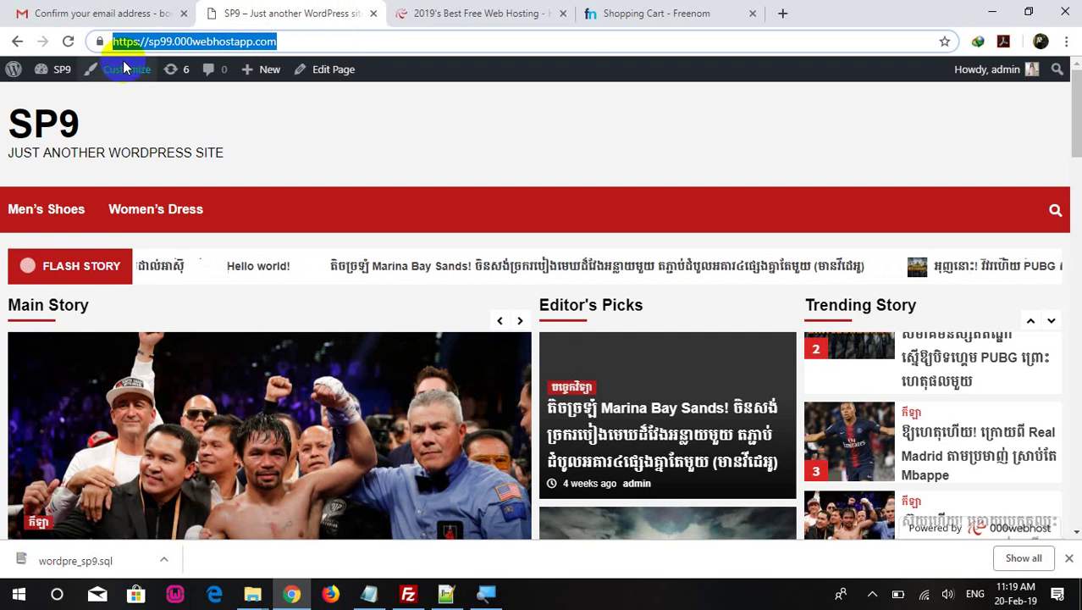
left_click(431, 12)
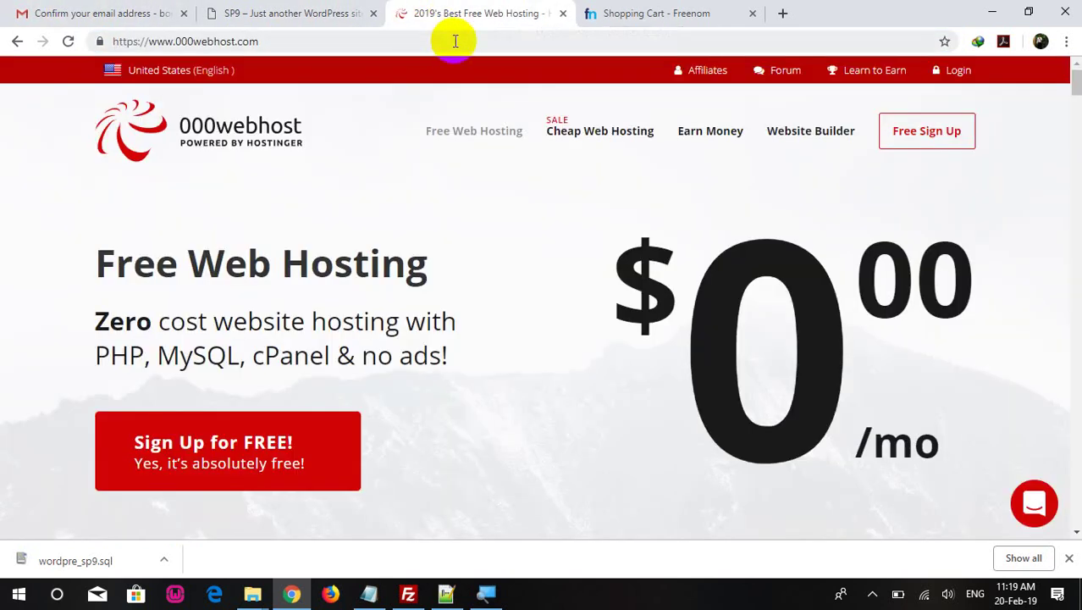
left_click(955, 71)
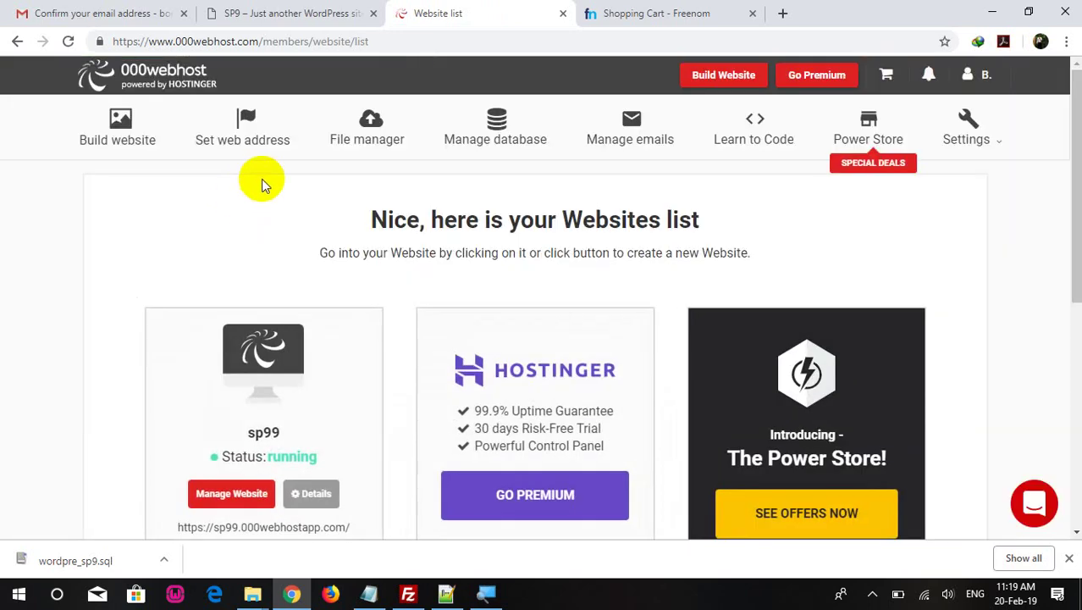
left_click(243, 144)
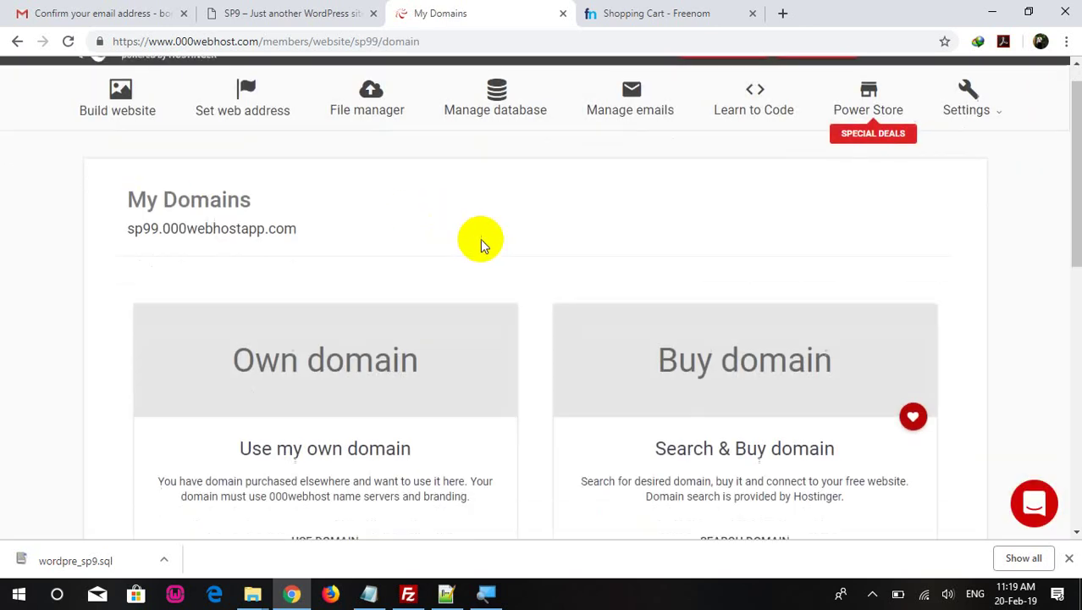
scroll(480, 239, "down", 4)
scroll(362, 243, "down", 3)
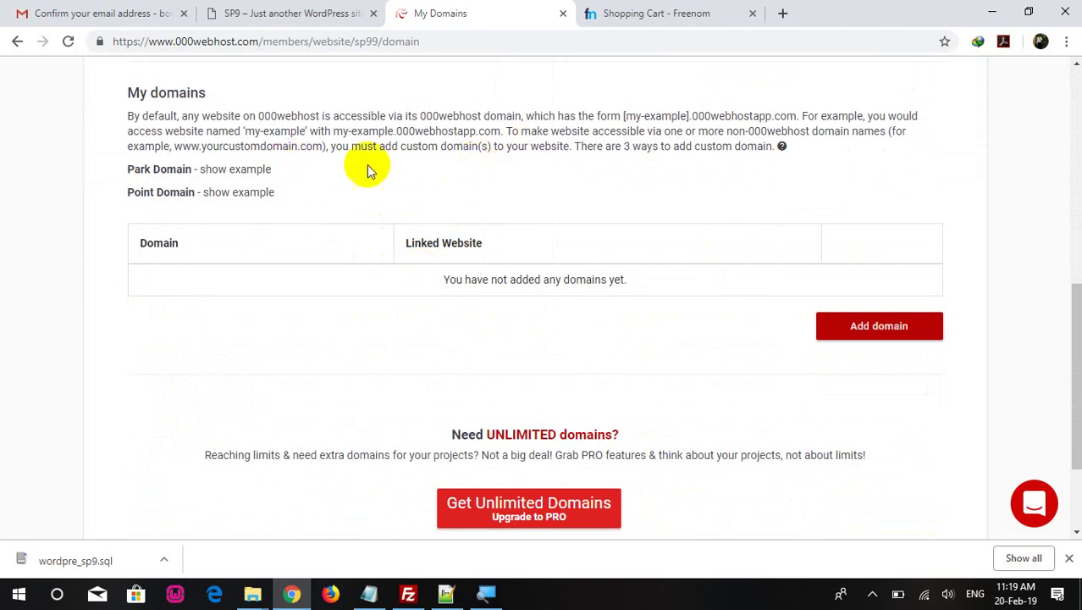
left_click(246, 173)
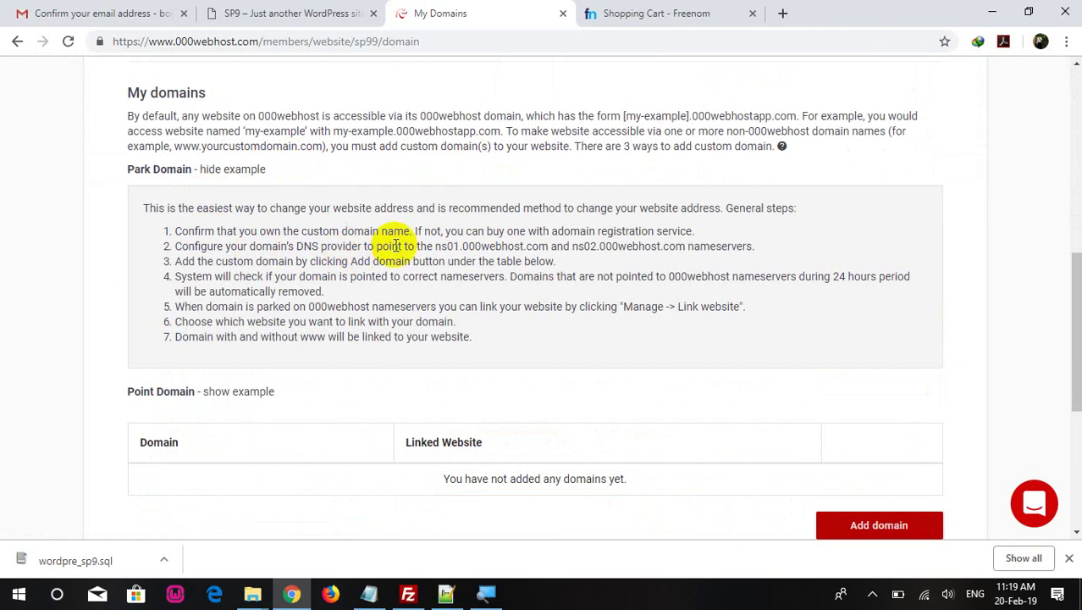
left_click_drag(436, 247, 551, 248)
key("ctrl+c")
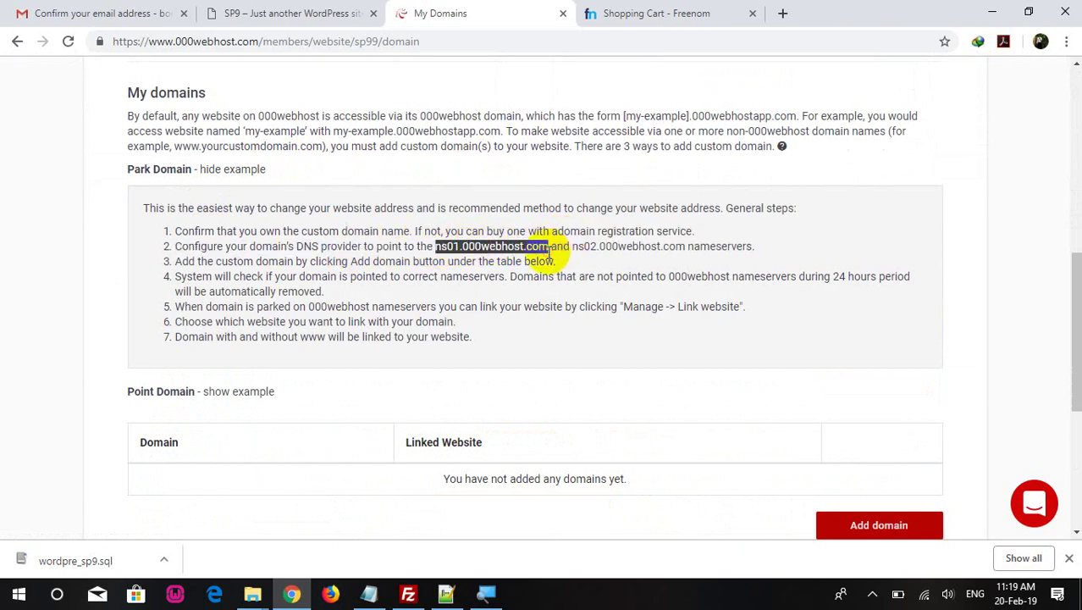
left_click(641, 13)
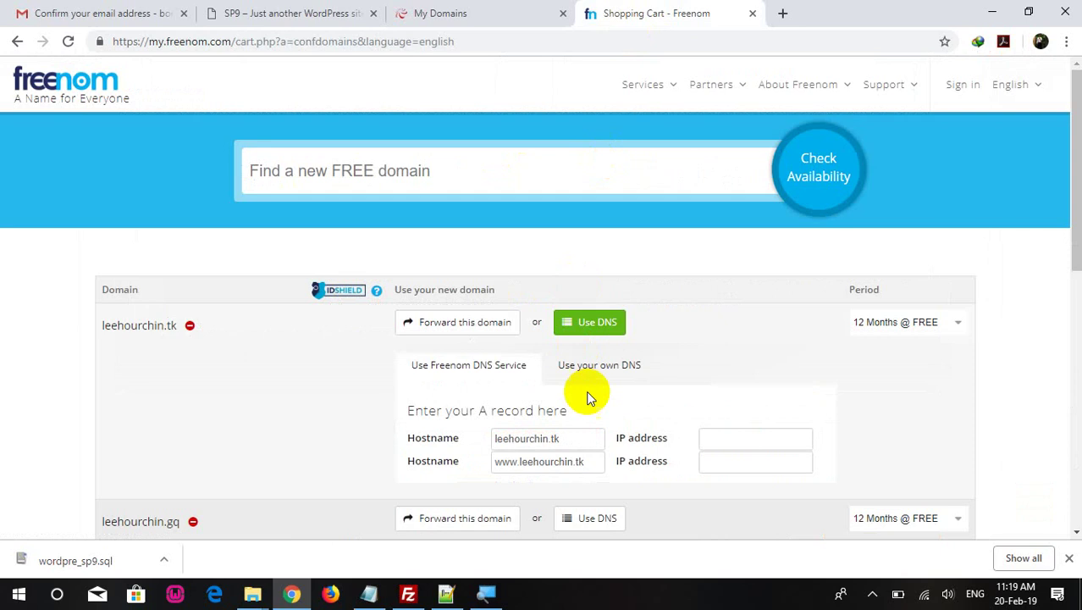
- Switch the .tk domain to its own DNS, pasting ns01.000webhost.com into both nameserver fields
left_click(722, 438)
left_click(614, 379)
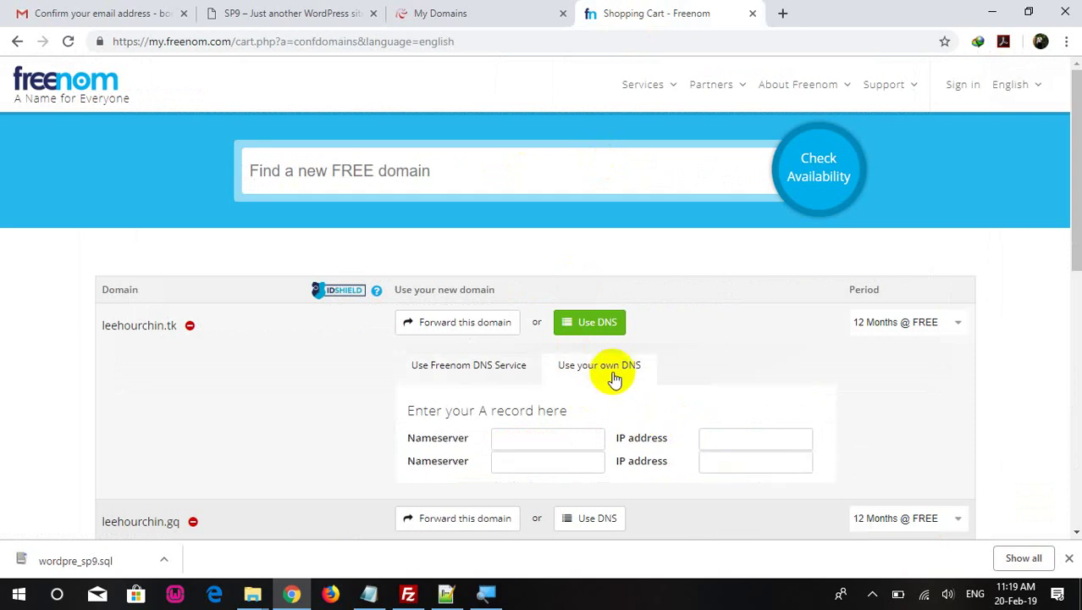
left_click(526, 437)
key("ctrl+v")
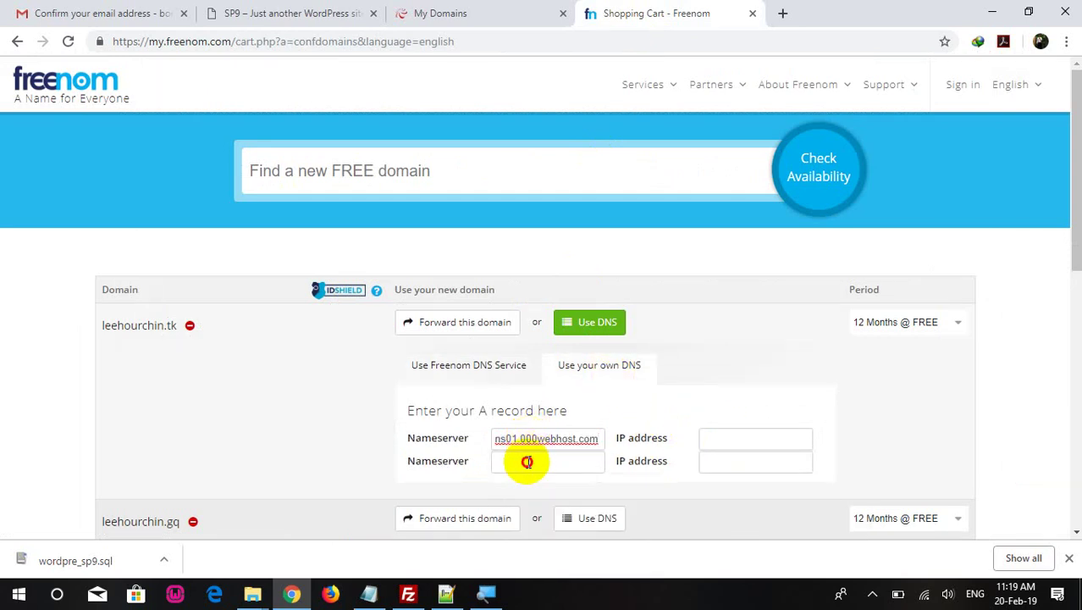
left_click(527, 461)
key("ctrl+v")
mouse_move(526, 461)
left_mouse_down()
mouse_move(537, 462)
mouse_move(515, 466)
left_mouse_up()
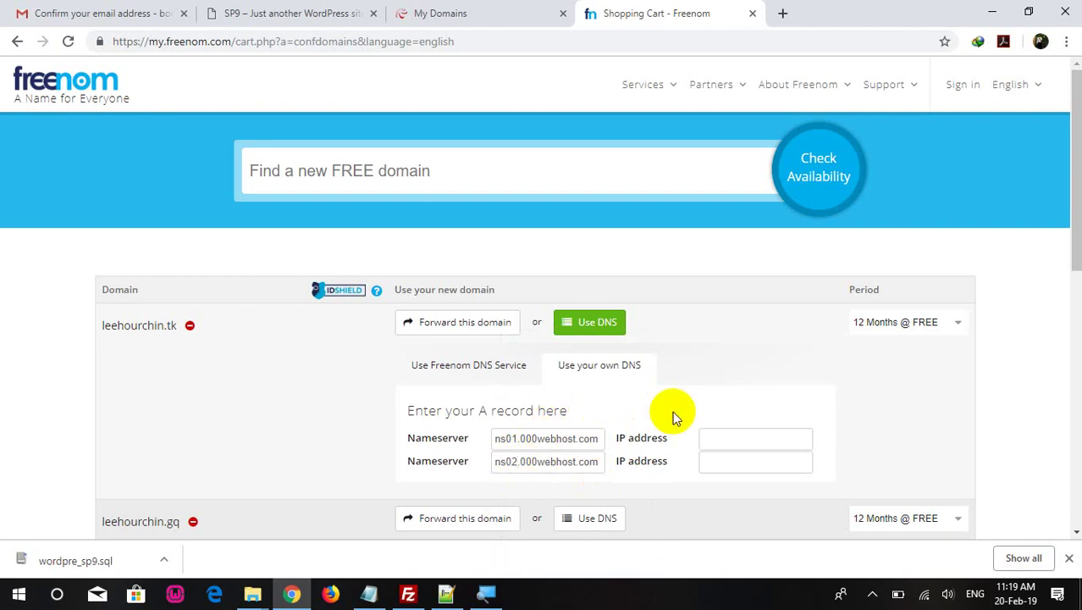
key("ctrl+a")
- Switch the .gq domain to its own DNS and paste ns01.000webhost.com as nameserver
left_click(271, 13)
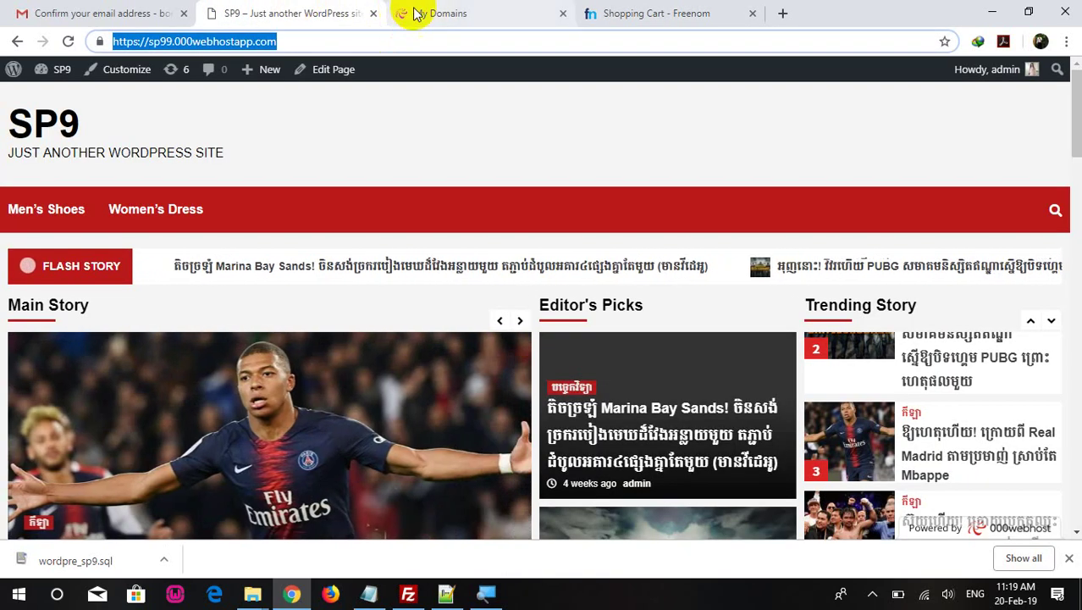
left_click(627, 11)
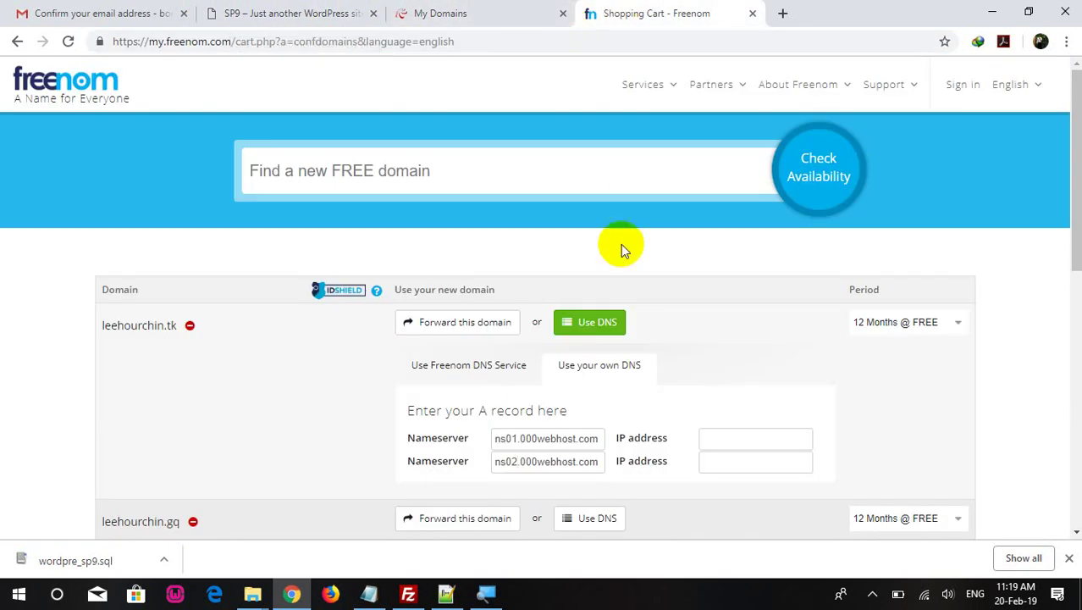
scroll(546, 390, "down", 2)
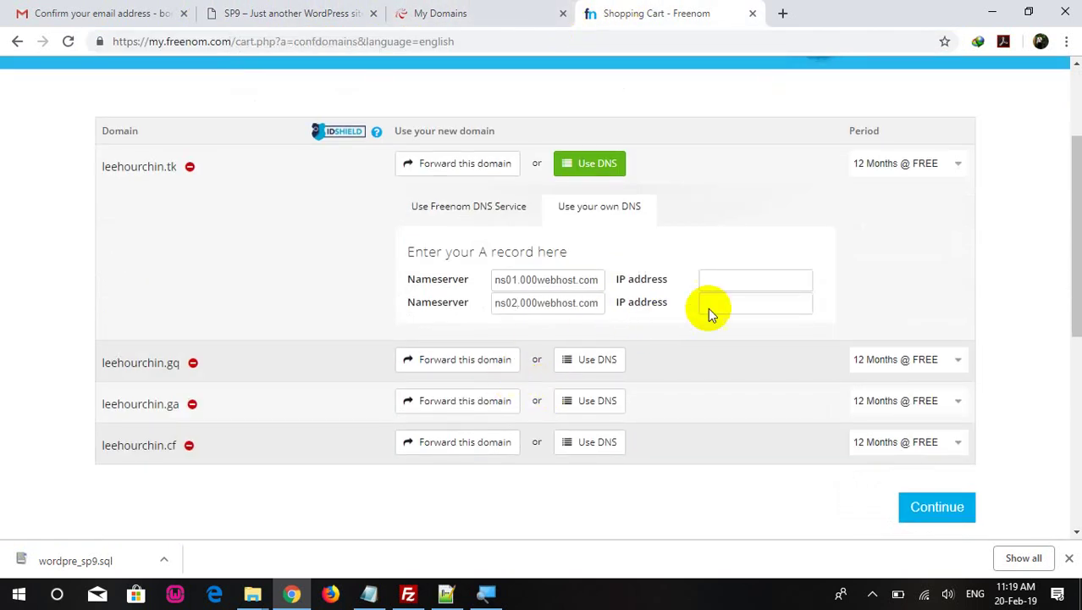
left_click(595, 361)
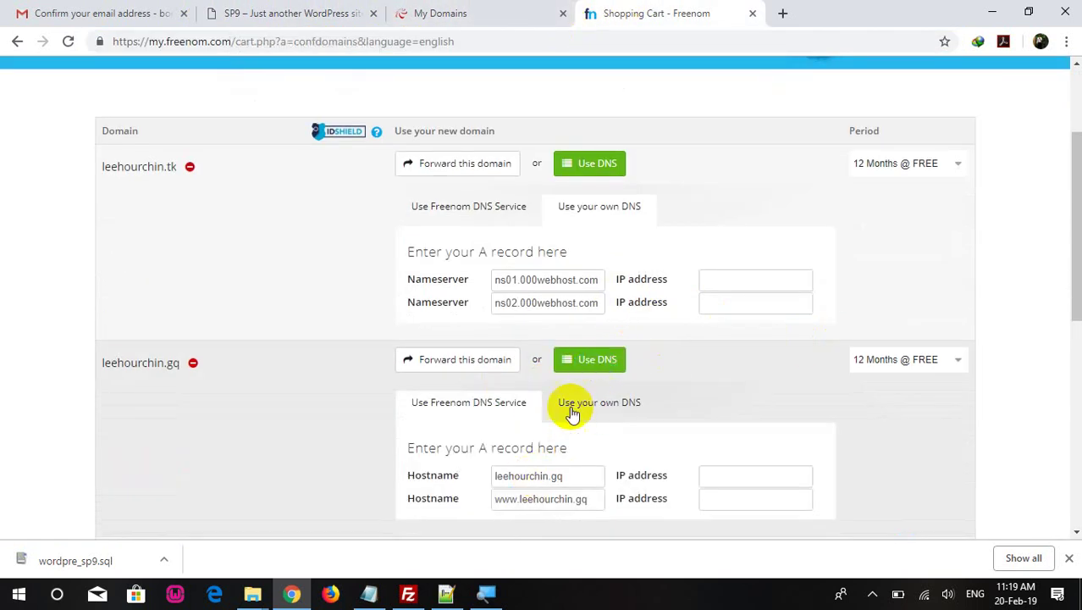
left_click(574, 406)
left_click(515, 476)
key("ctrl+v")
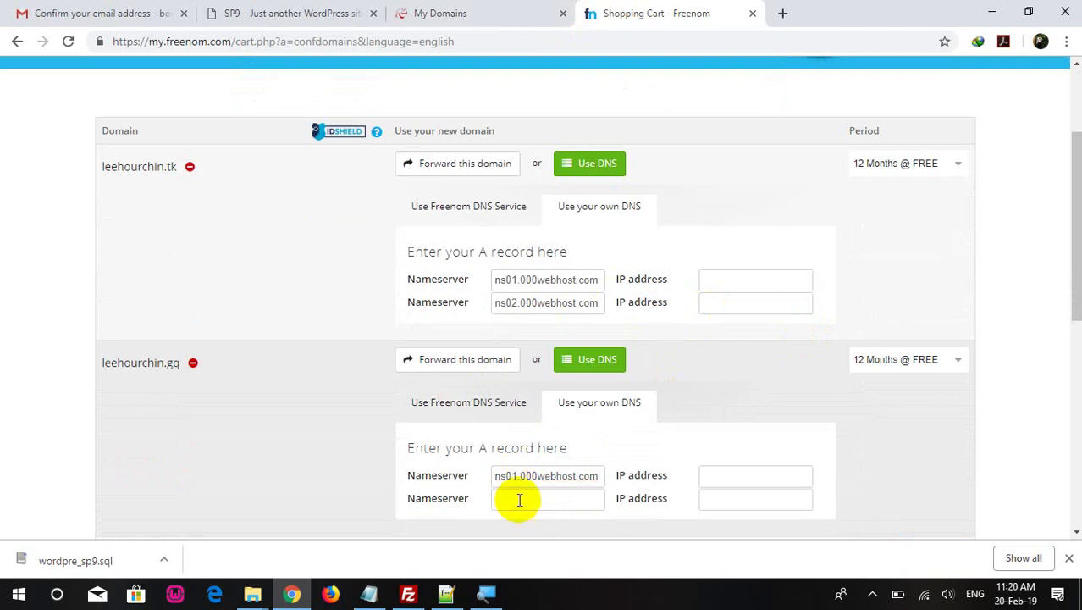
left_click(519, 499)
key("ctrl+v")
left_click(516, 476)
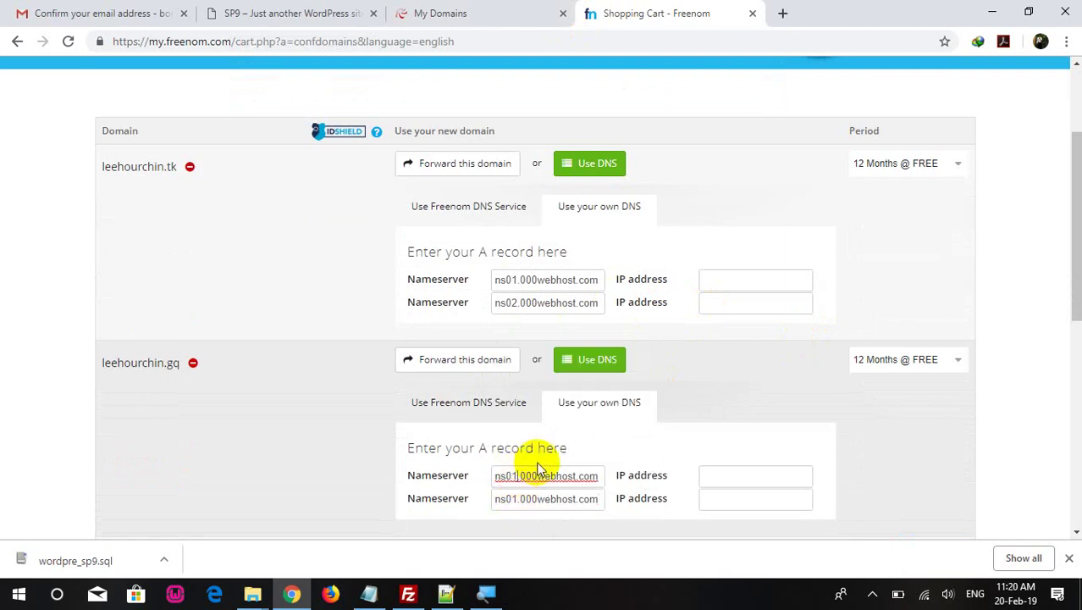
left_click(511, 498)
type("2")
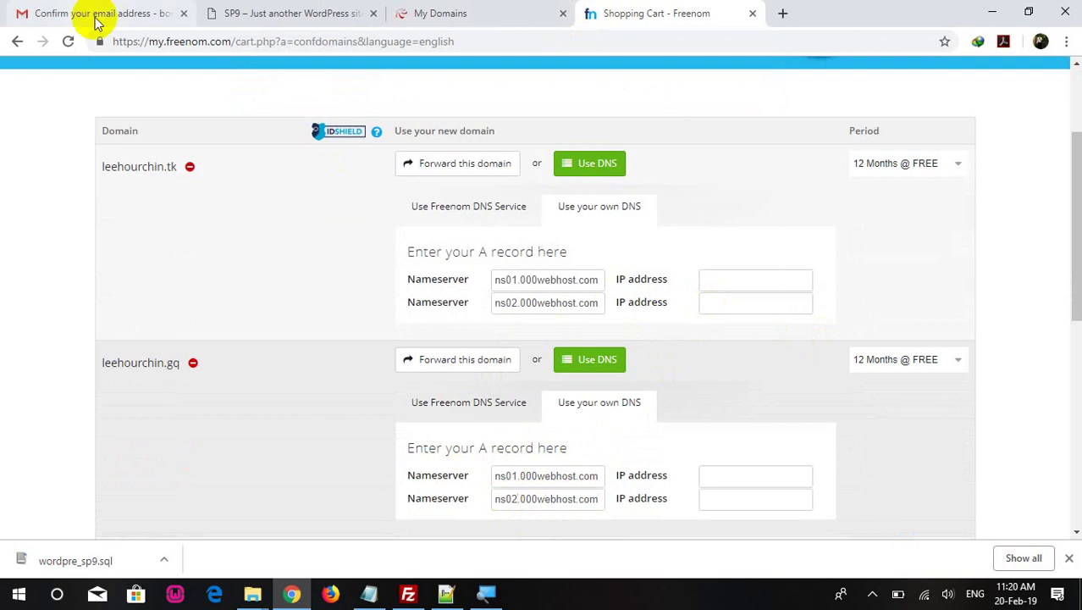
- Copy the second nameserver ns02.000webhost.com from the 000webhost My Domains page
left_click(255, 13)
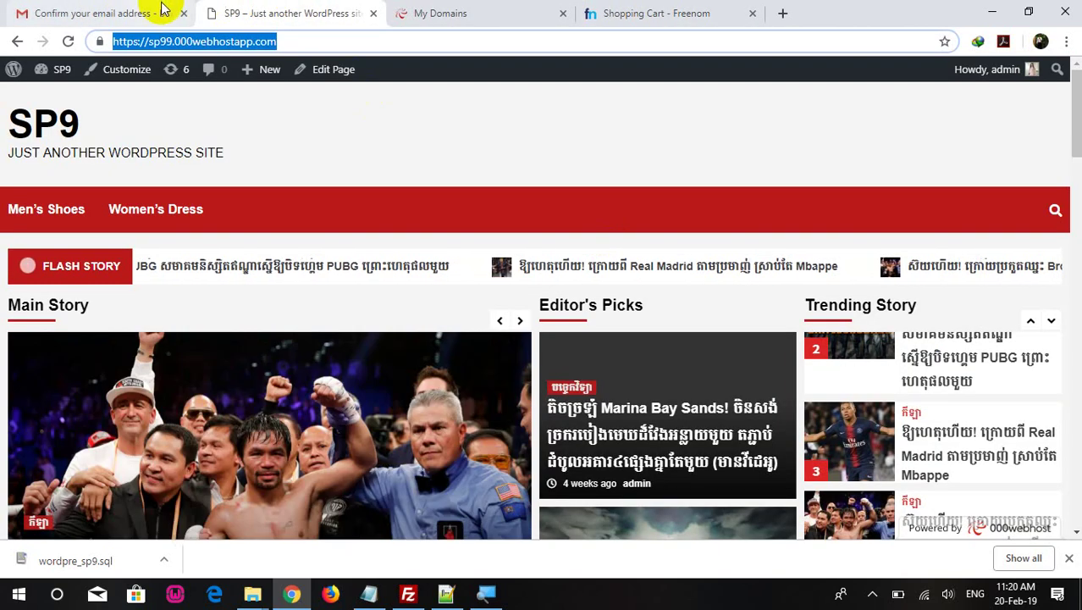
left_click(449, 13)
left_click_drag(572, 246, 675, 246)
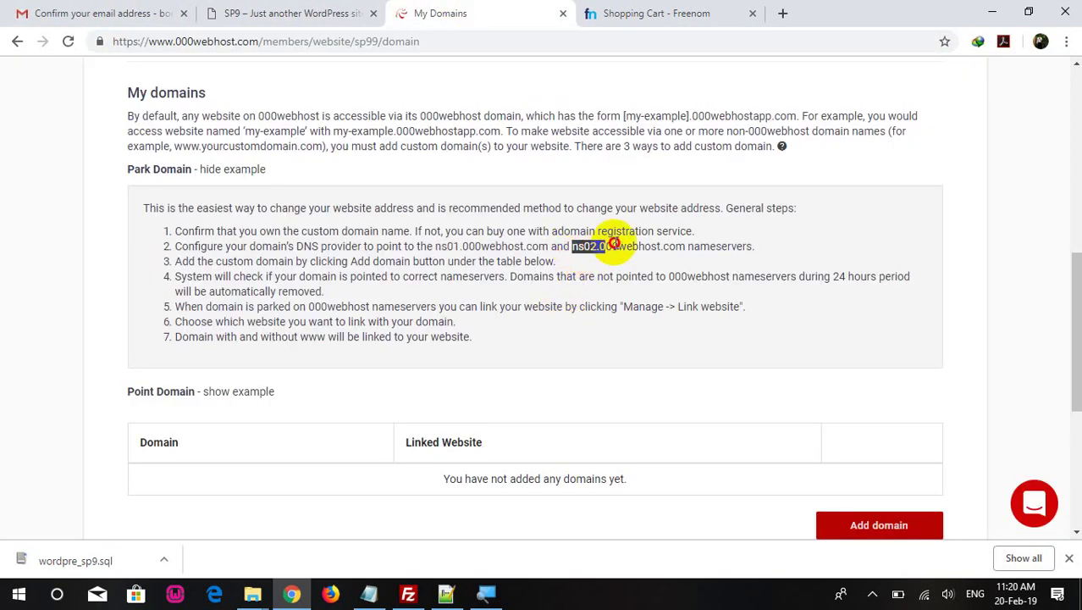
left_click(598, 7)
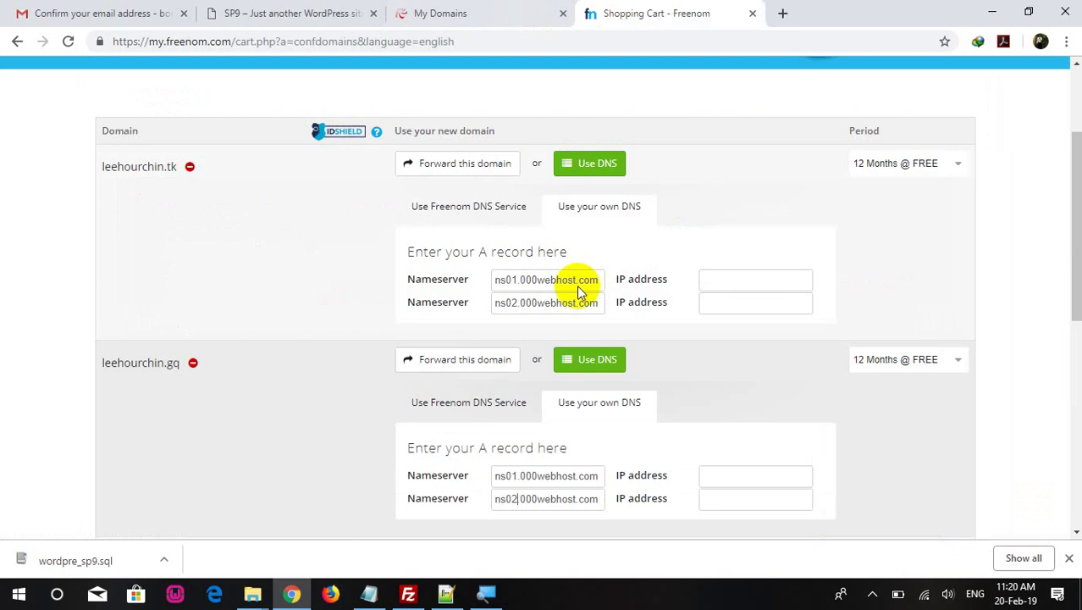
scroll(617, 475, "down", 2)
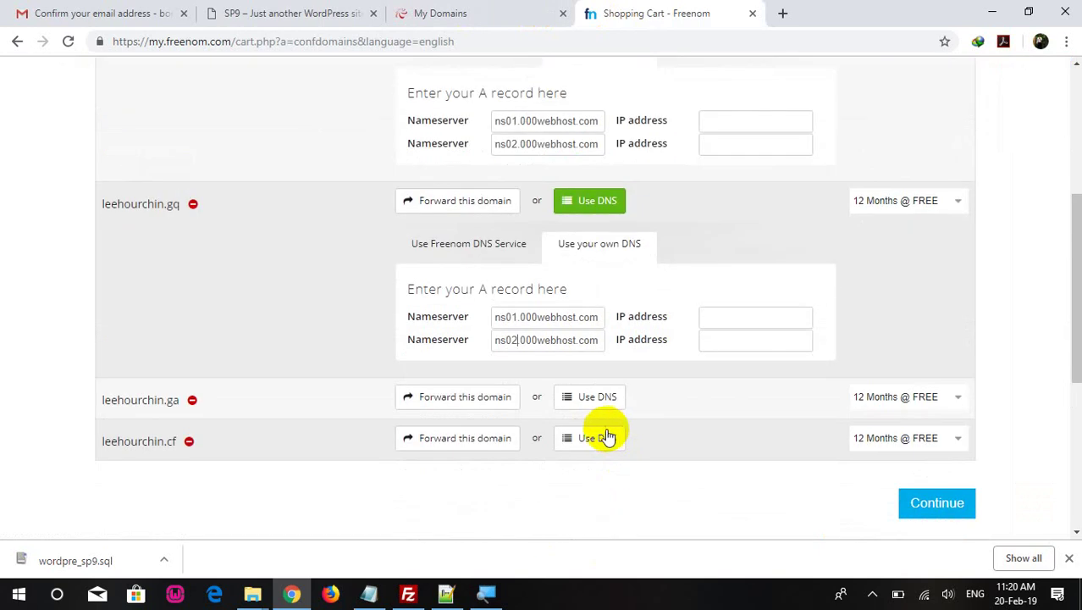
left_click(510, 8)
scroll(418, 223, "up", 5)
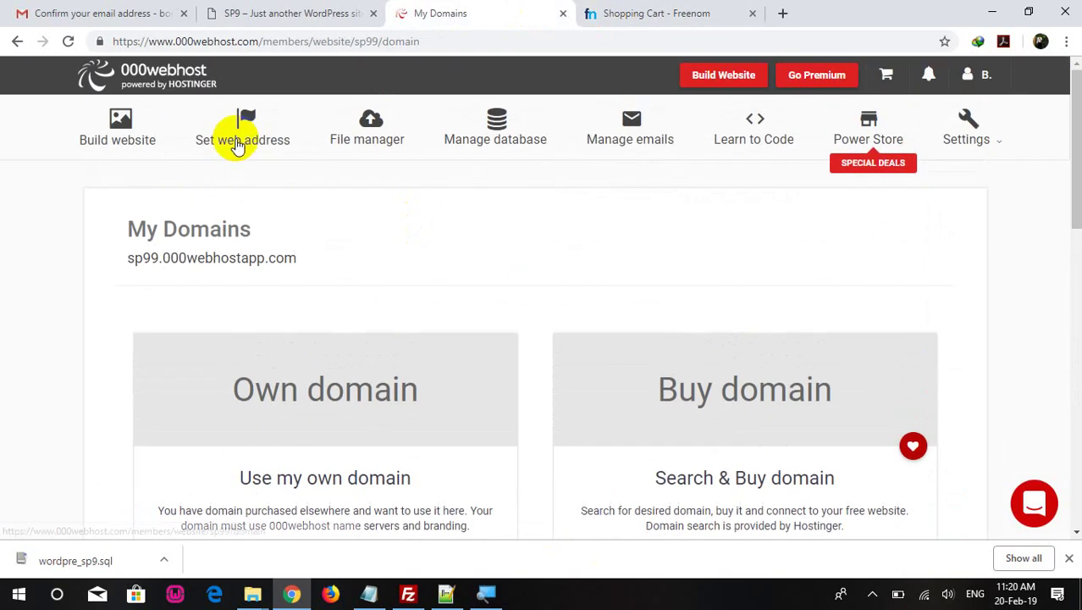
scroll(292, 211, "down", 5)
scroll(227, 308, "down", 3)
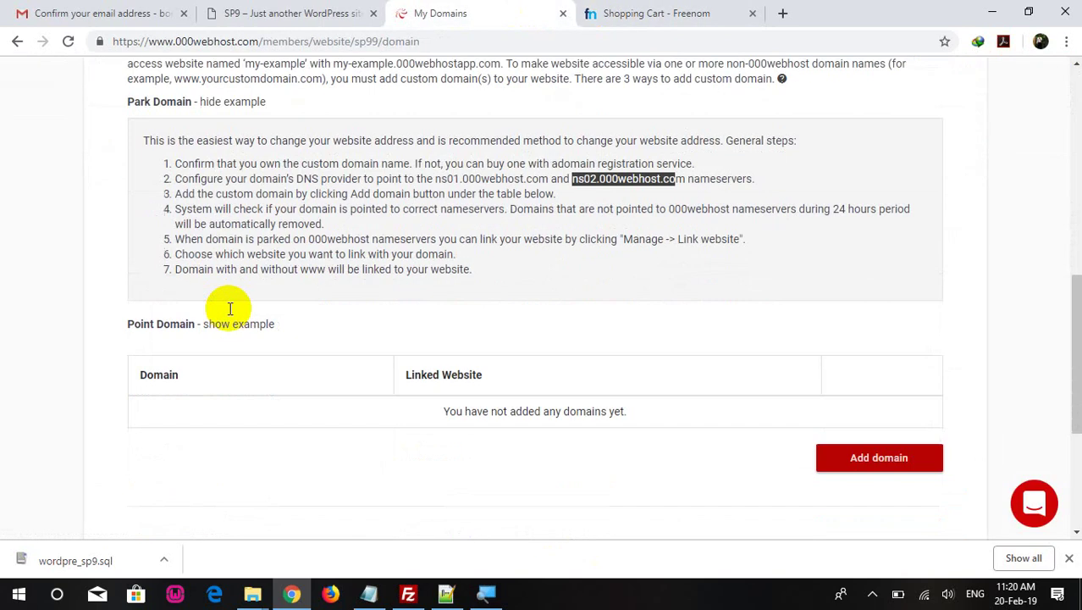
scroll(174, 195, "up", 1)
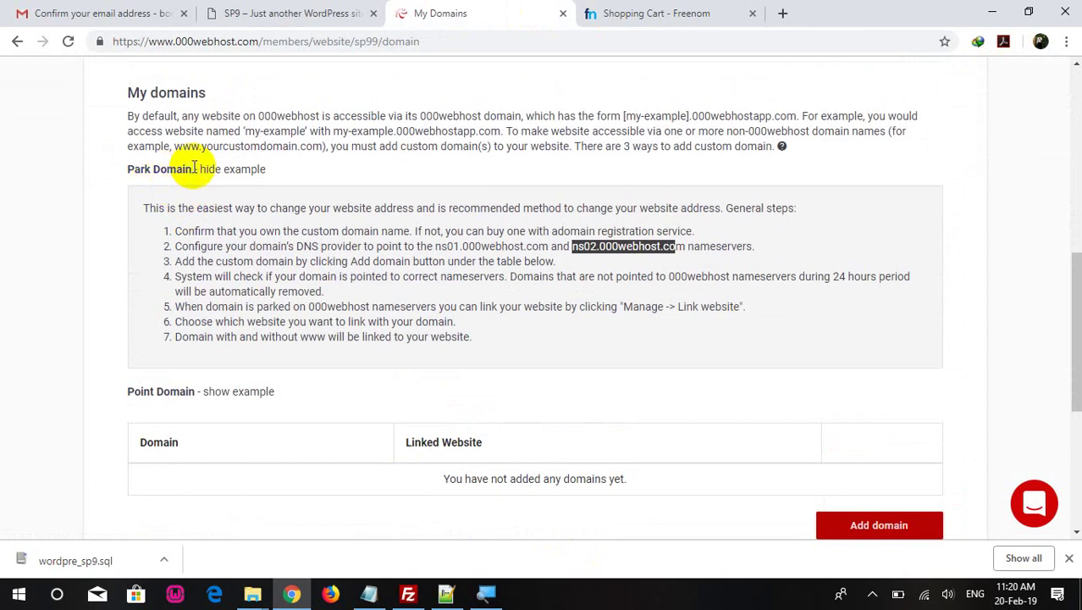
left_click(623, 17)
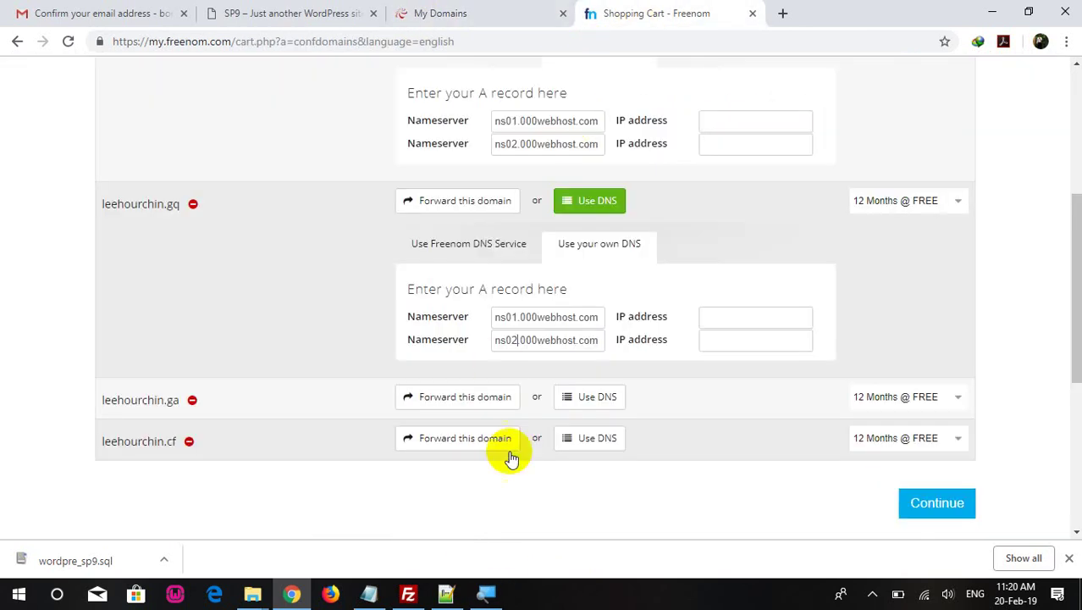
- Switch the .ga domain to its own DNS and fill in the 000webhost nameservers
left_click(591, 398)
scroll(560, 475, "down", 1)
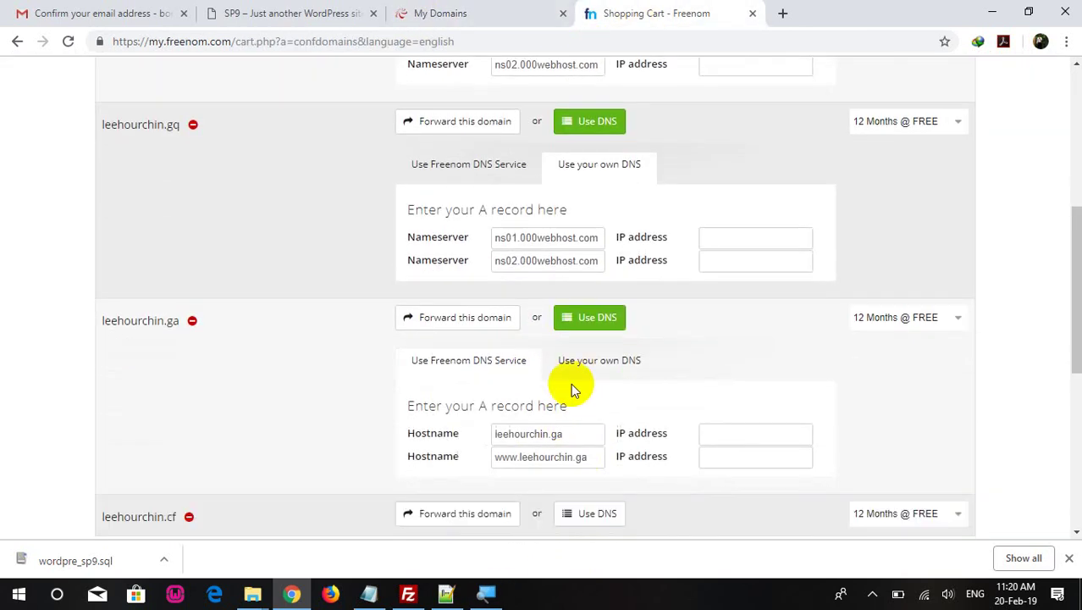
left_click(598, 360)
left_click(525, 432)
type("ns01.000webhost.com")
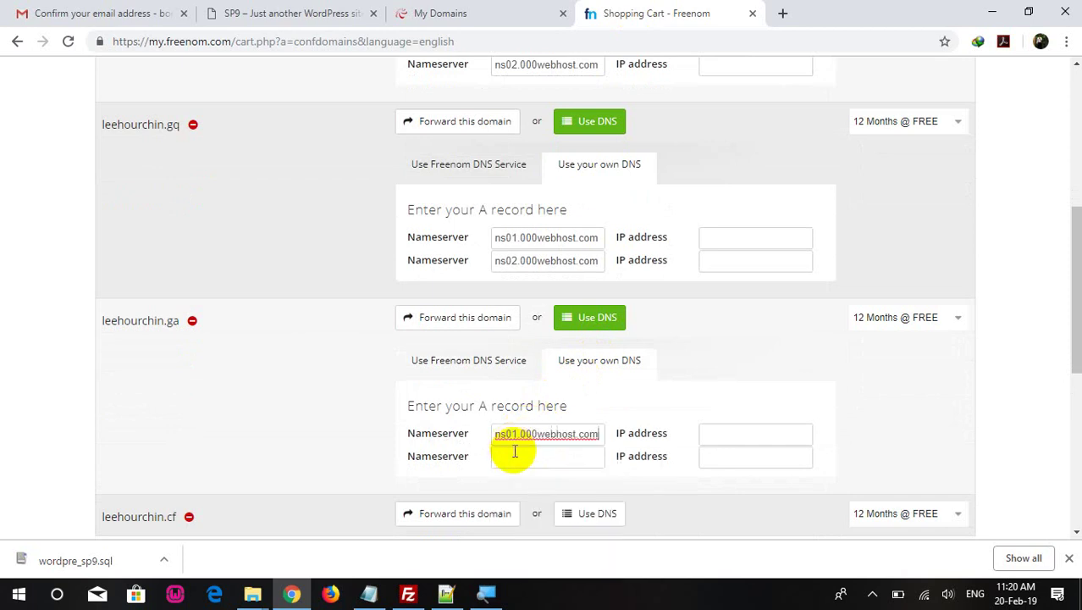
left_click(514, 457)
type("ns01.000webhost.com")
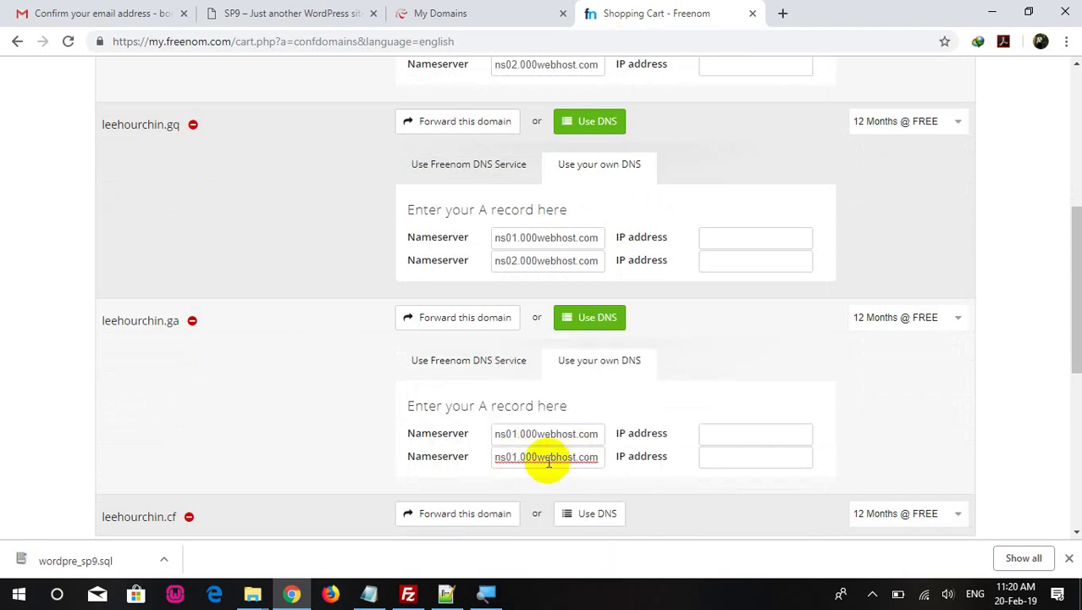
left_click(516, 457)
type("2")
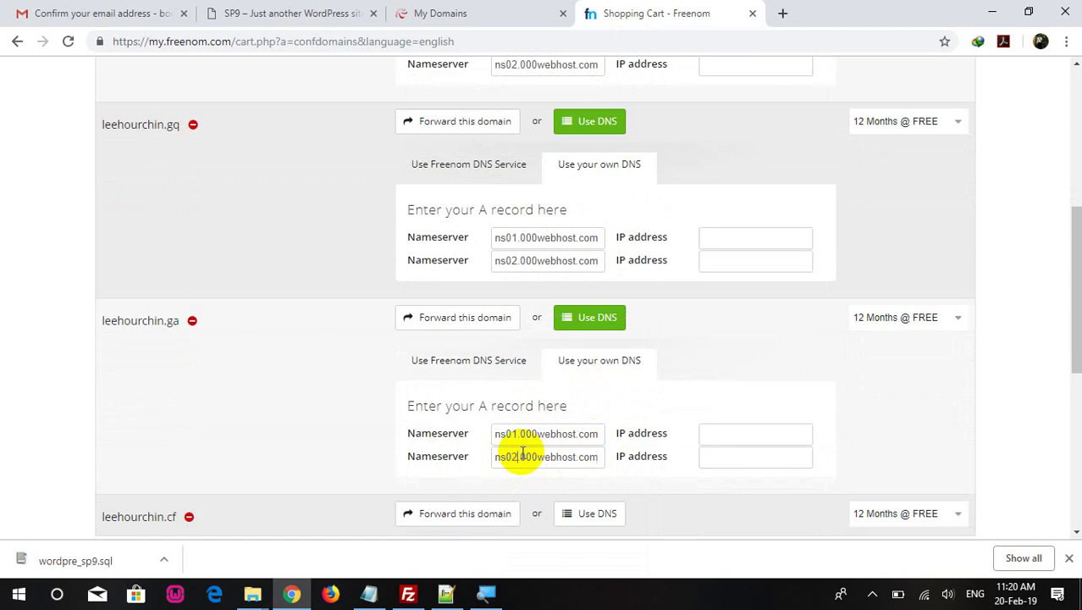
- Switch the .cf domain to its own DNS with ns01 and ns02.000webhost.com nameservers
scroll(587, 452, "down", 2)
left_click(592, 355)
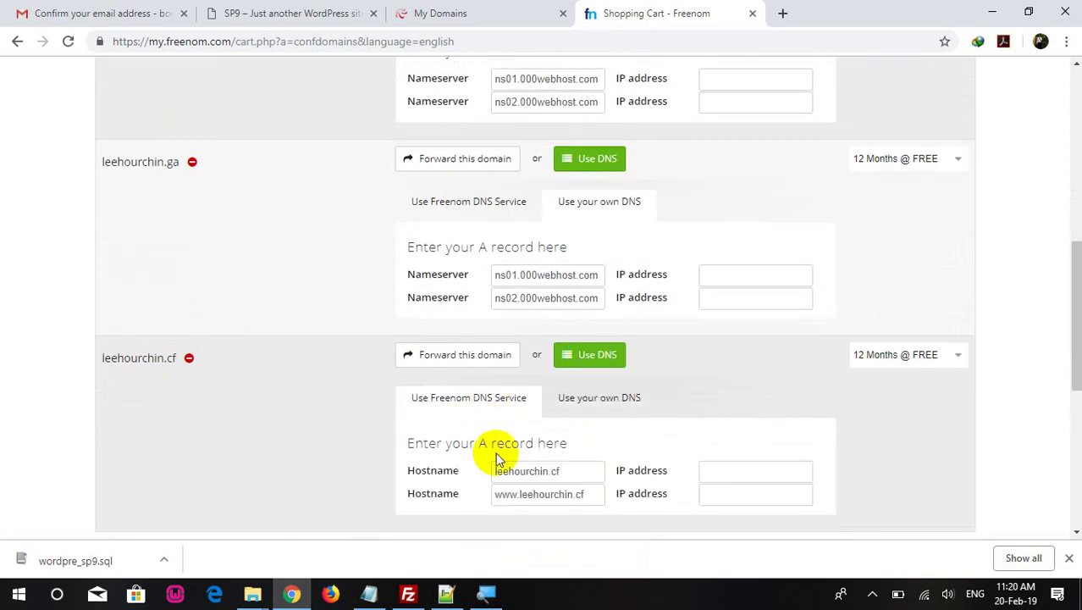
left_click(596, 407)
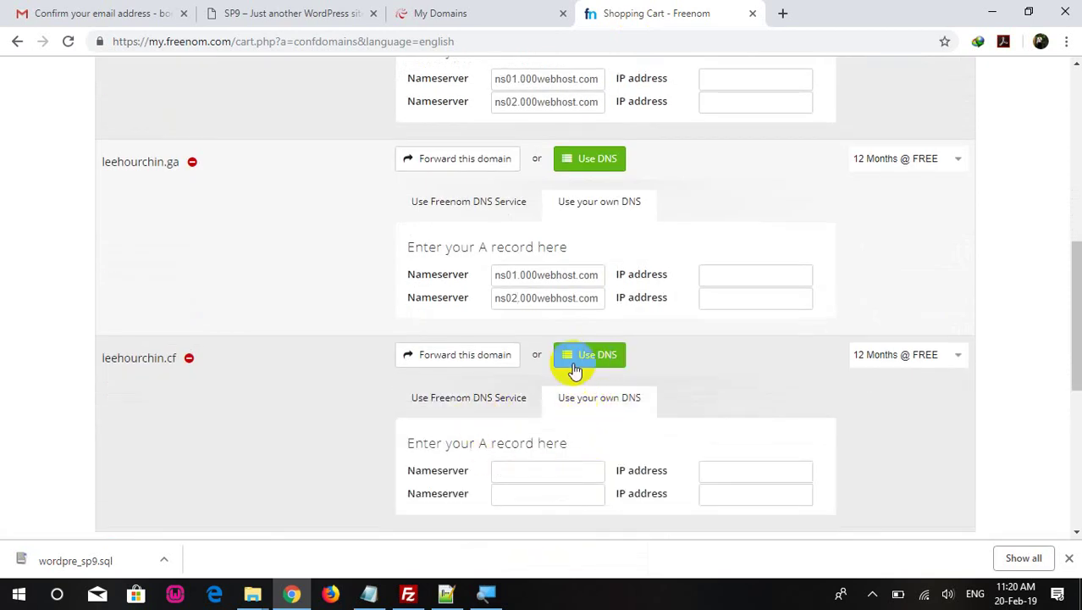
left_click(522, 471)
type("ns01.000webhost.com")
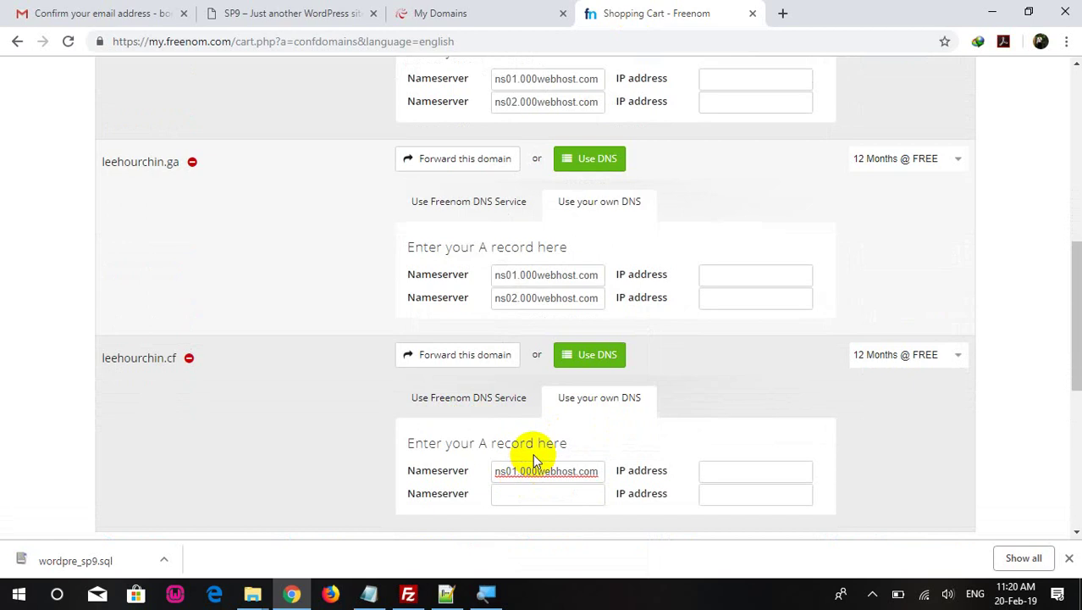
key("BackSpace")
type("2")
left_click(544, 488)
type("ns01.000webhost.com")
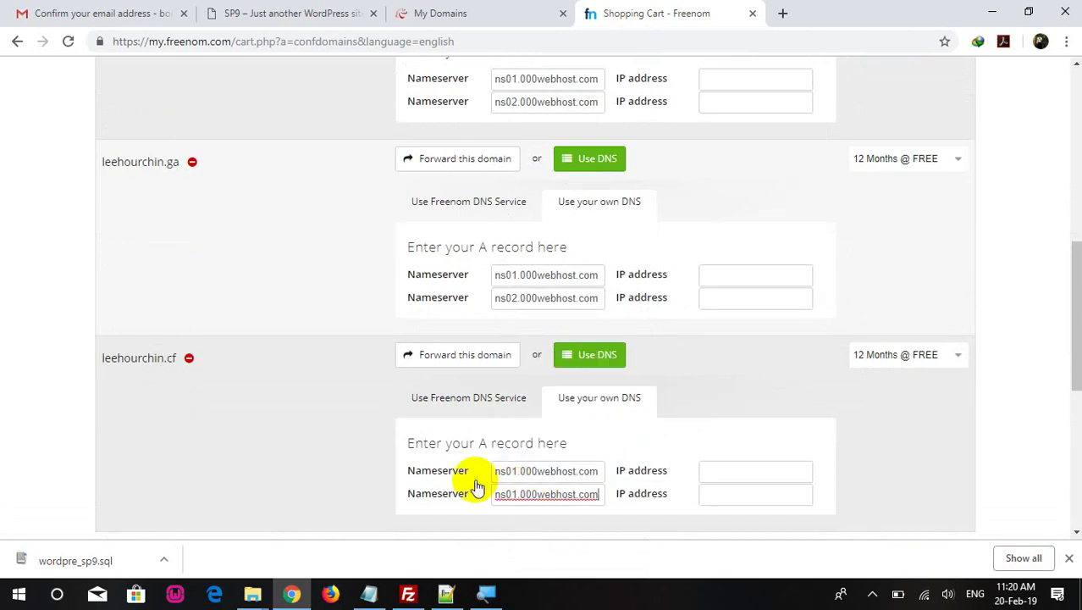
left_click(517, 494)
key("BackSpace")
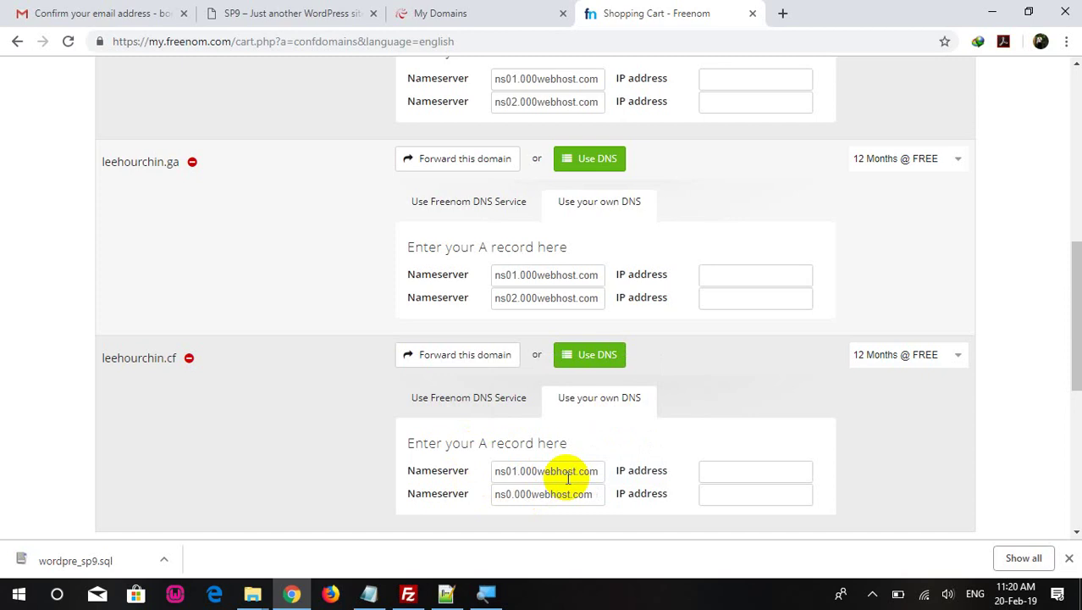
- Enter the email address at Review & Checkout and request verification
type("2")
scroll(856, 387, "down", 3)
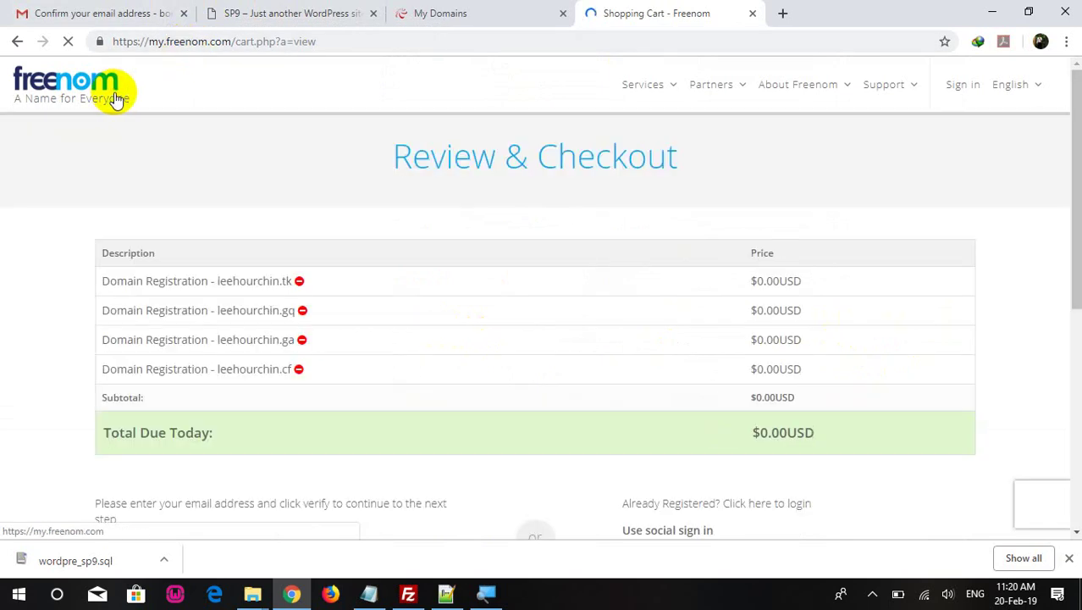
scroll(434, 368, "down", 2)
left_click(238, 422)
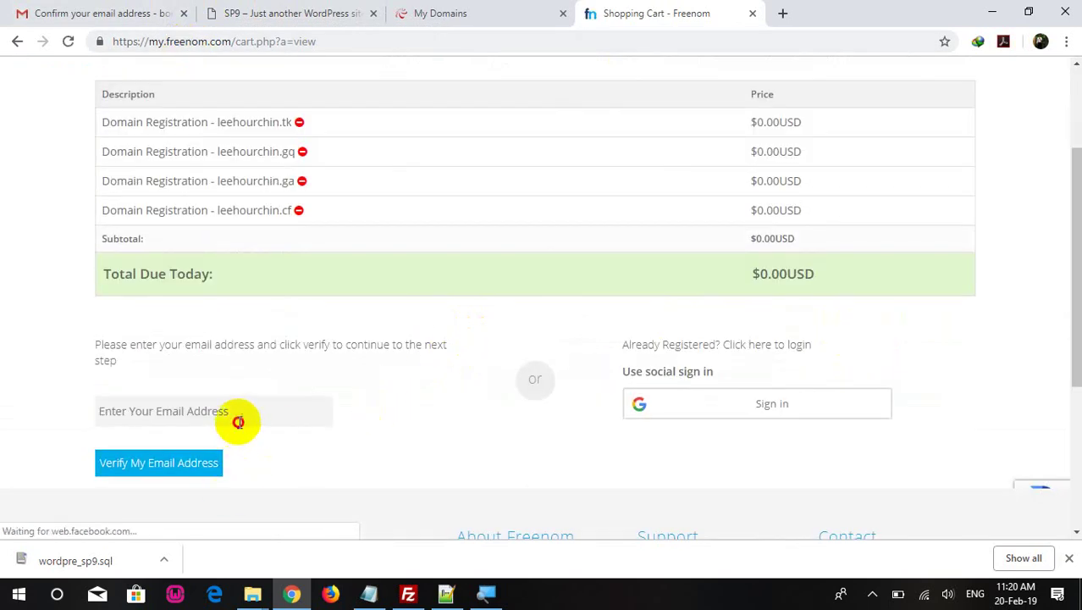
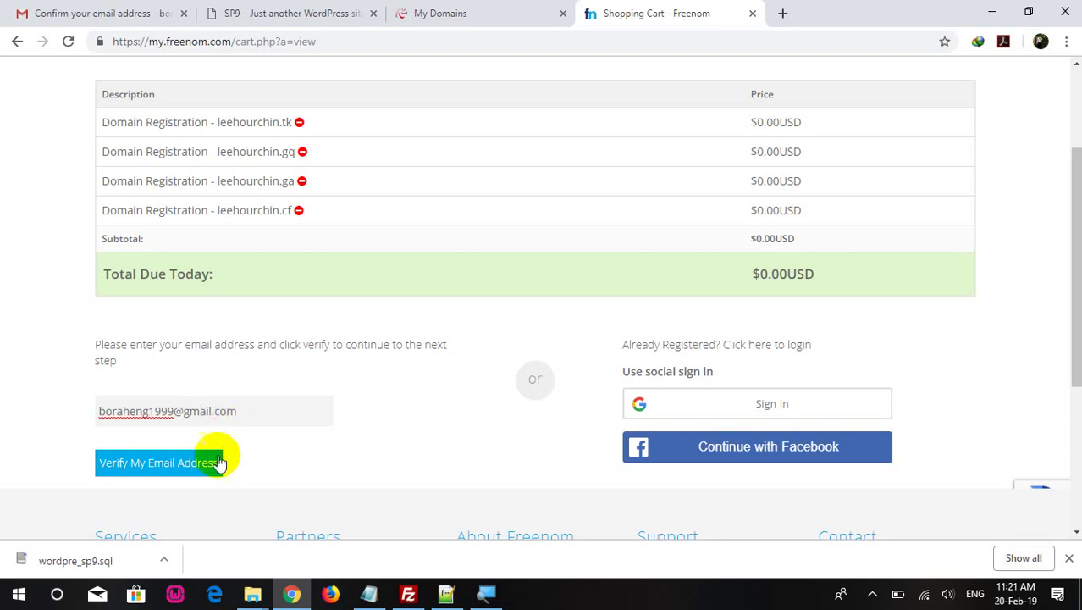
left_click(209, 463)
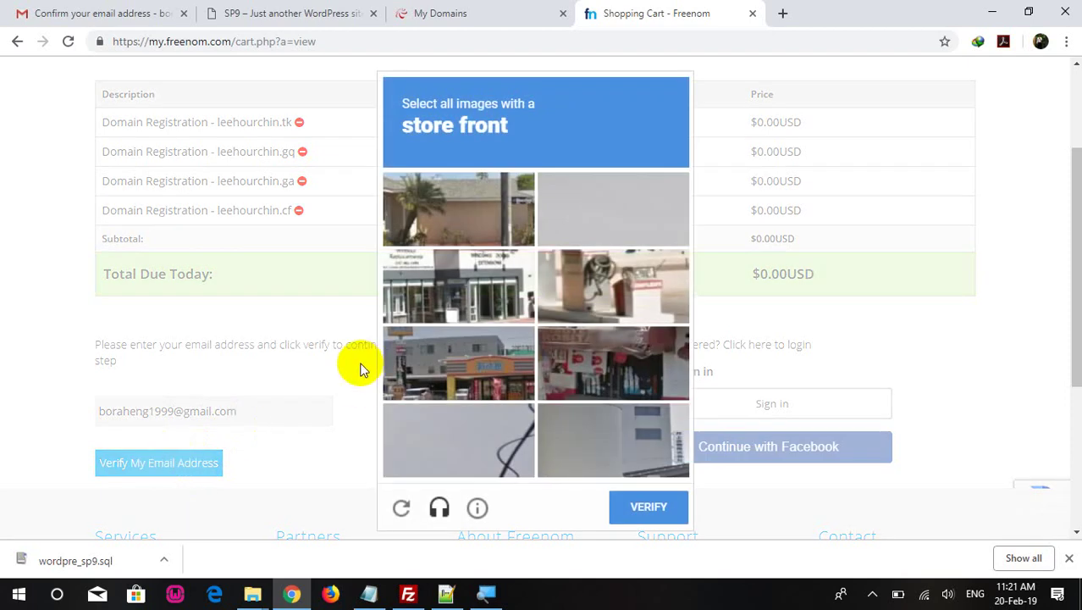
- Solve the image captcha by selecting the storefront pictures
left_click(597, 366)
left_click(477, 373)
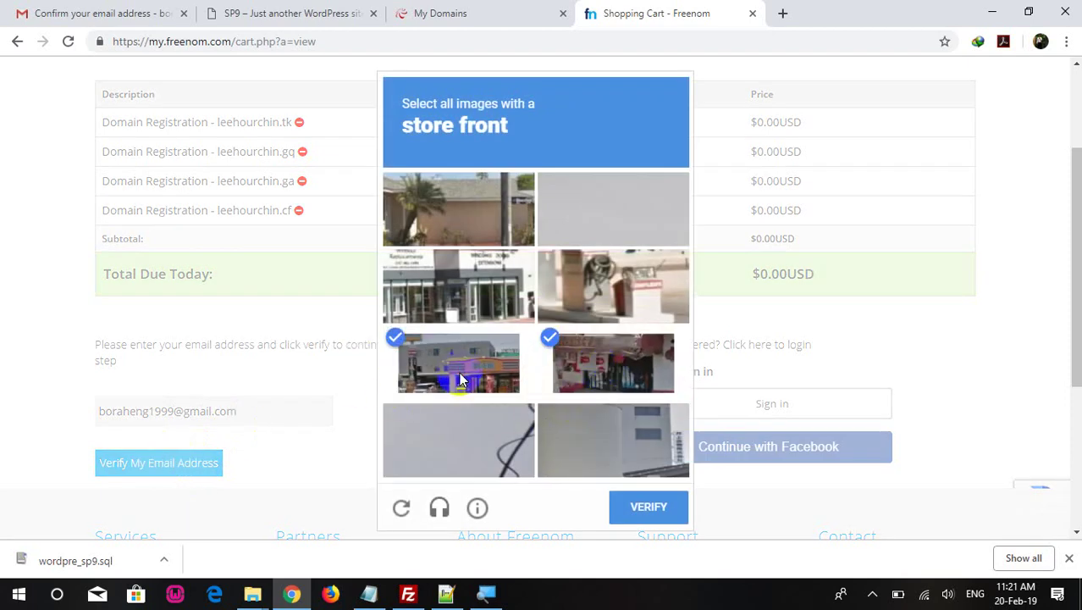
left_click(449, 320)
scroll(620, 357, "down", 1)
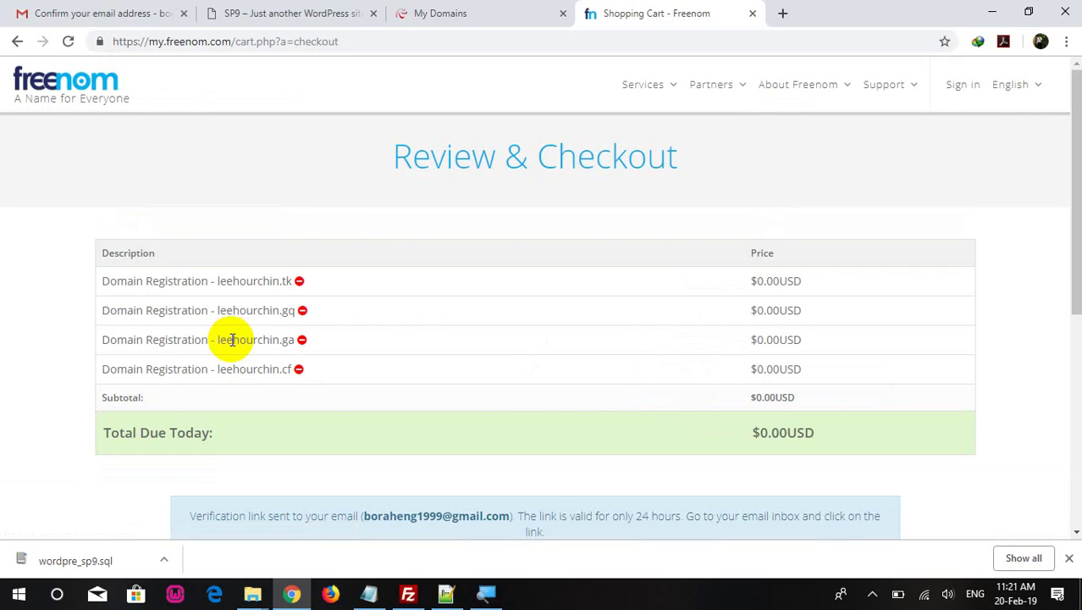
- Open Freenom's Email Verification message in the Gmail inbox and follow its confirmation link
scroll(469, 315, "down", 2)
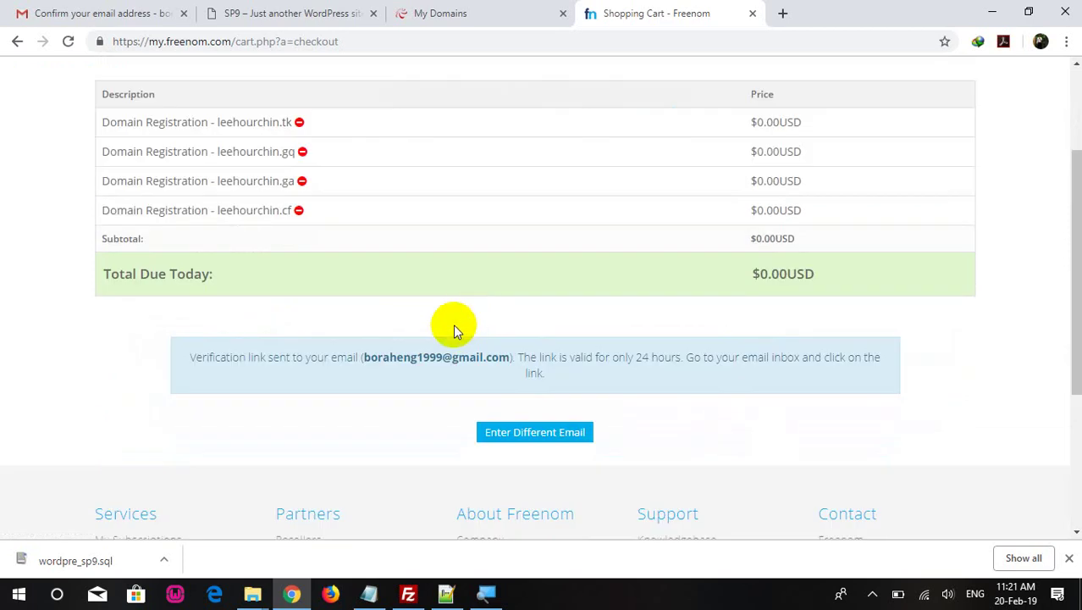
left_click(68, 13)
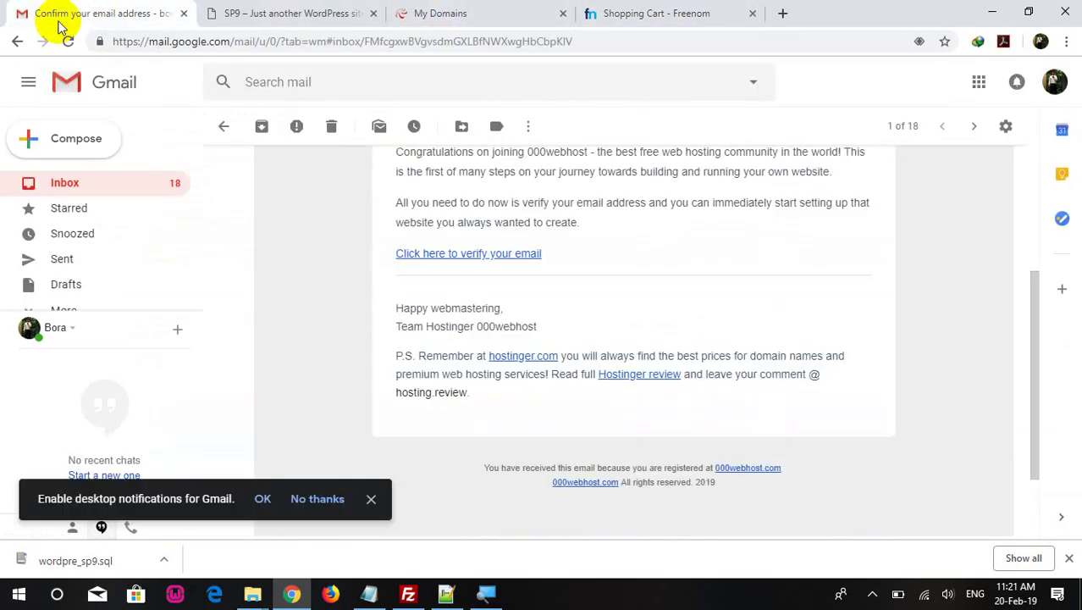
left_click(67, 182)
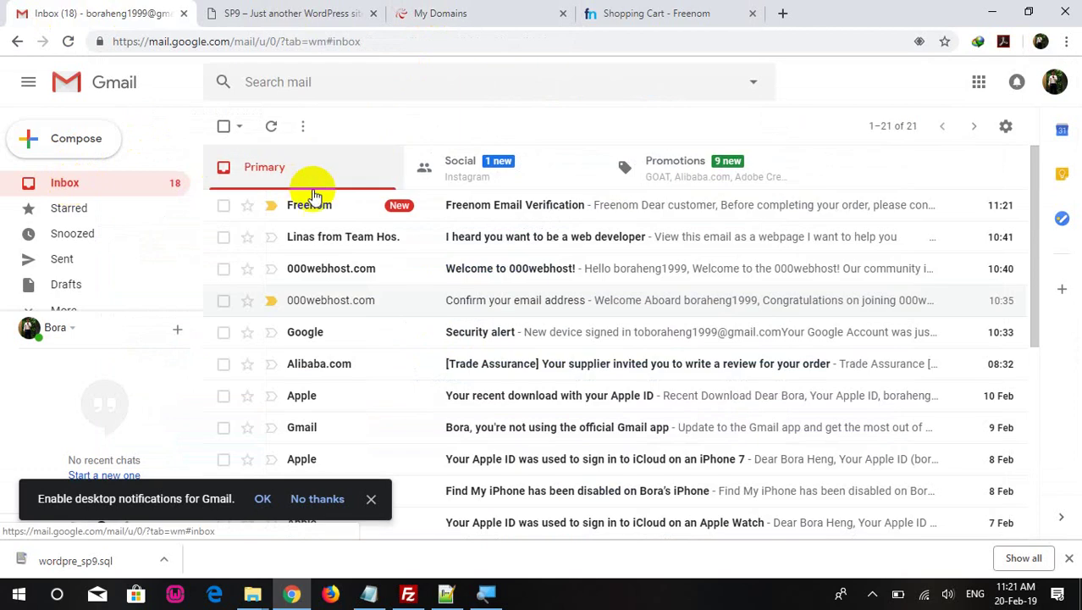
left_click(510, 207)
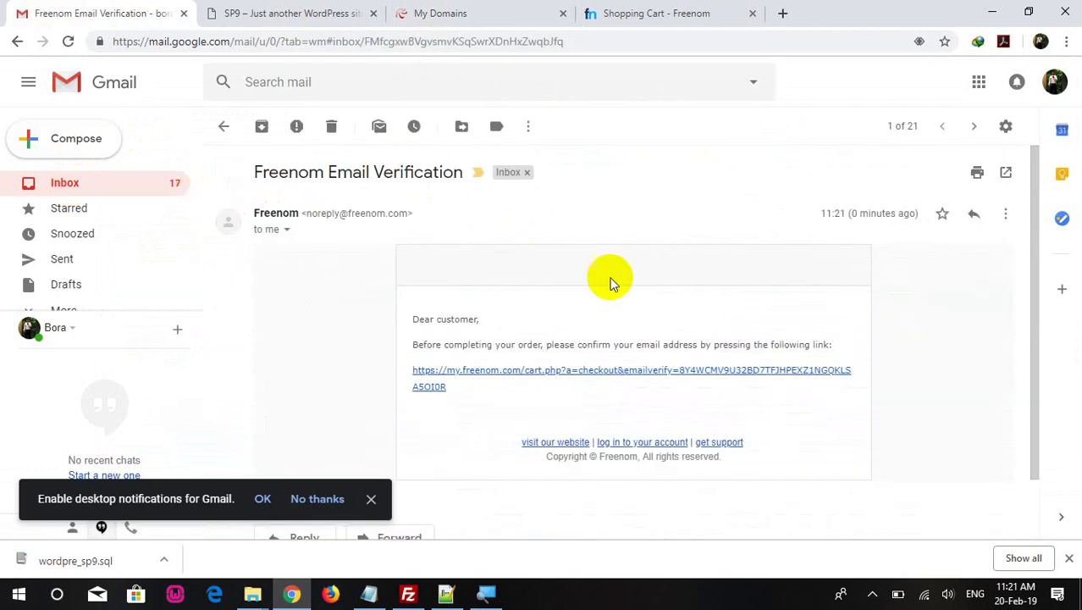
scroll(609, 279, "down", 1)
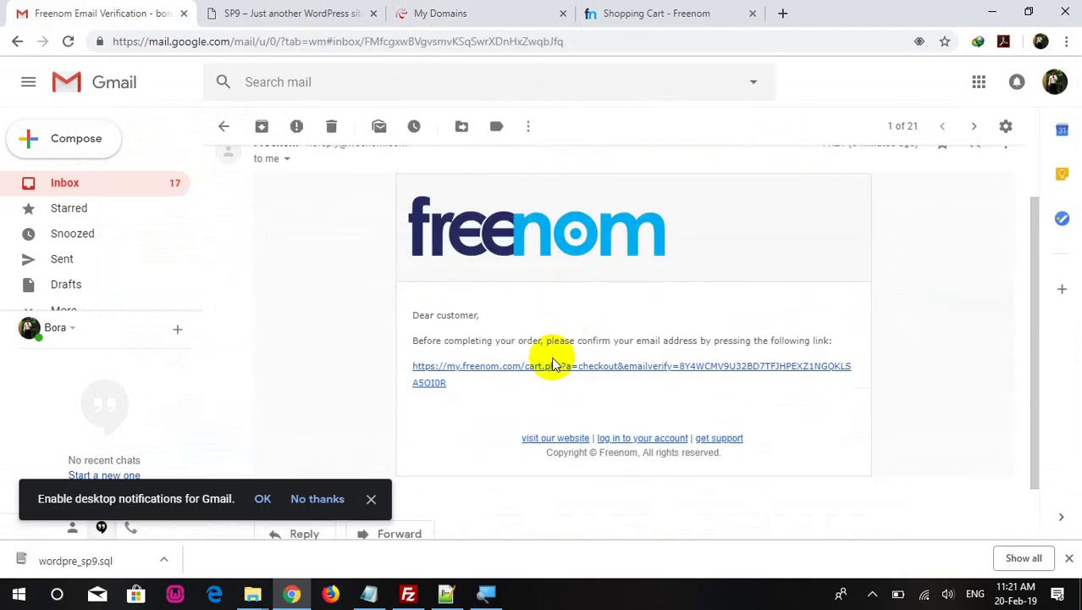
left_click(547, 373)
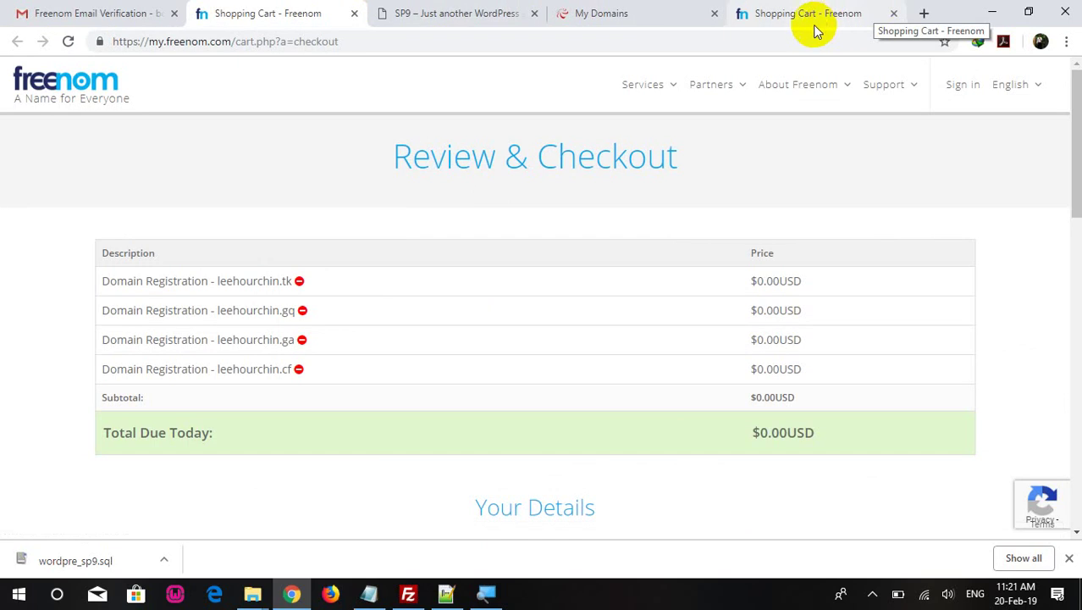
- Fill in first and last name, company SETEC, street address, zip code and city Phnom Penh
scroll(746, 193, "down", 3)
left_click(658, 239)
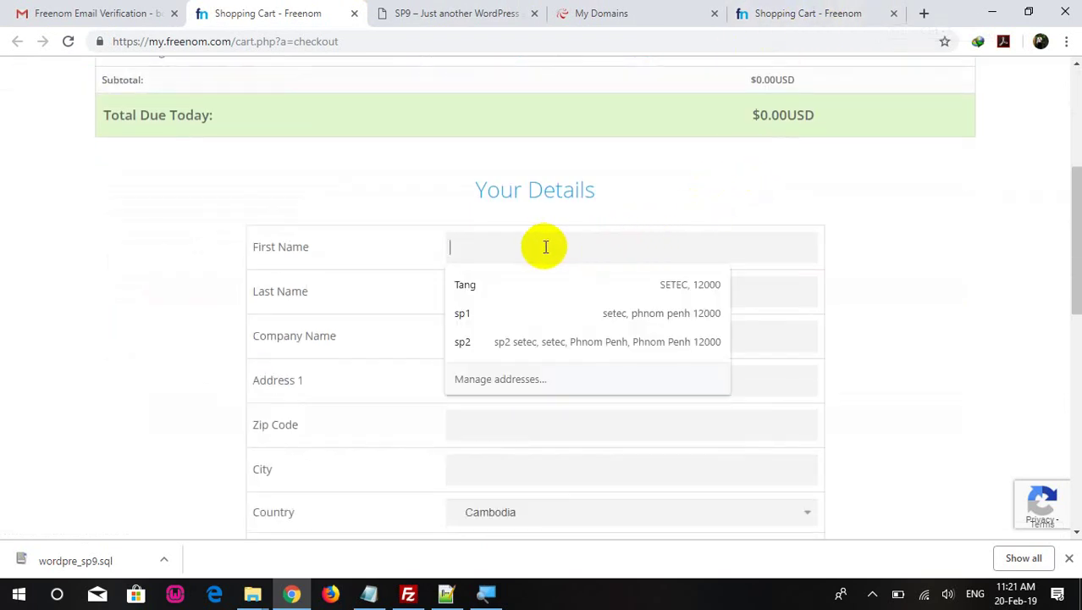
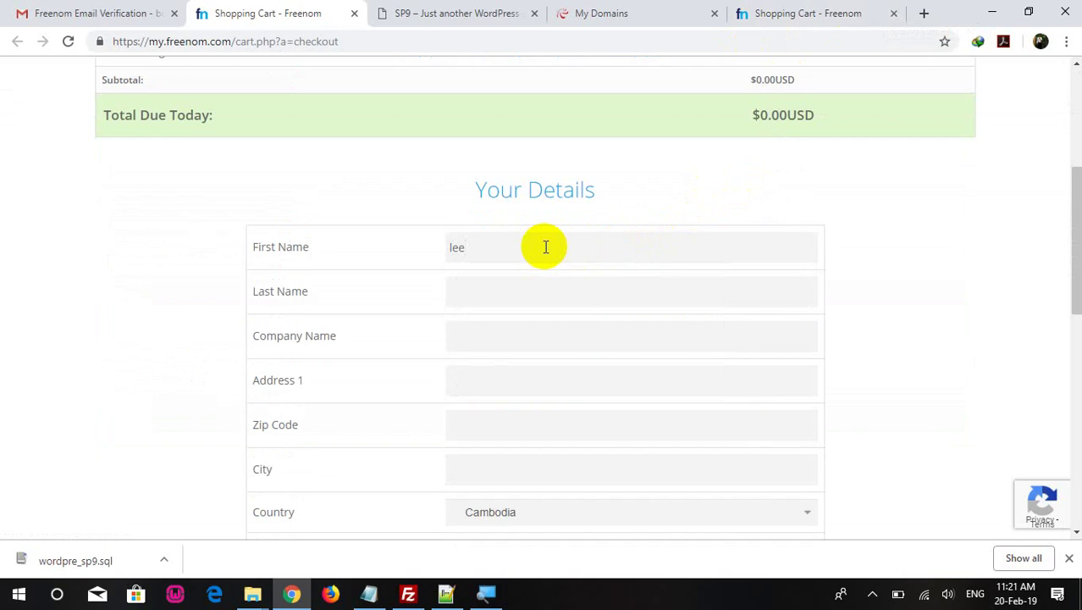
left_click(481, 288)
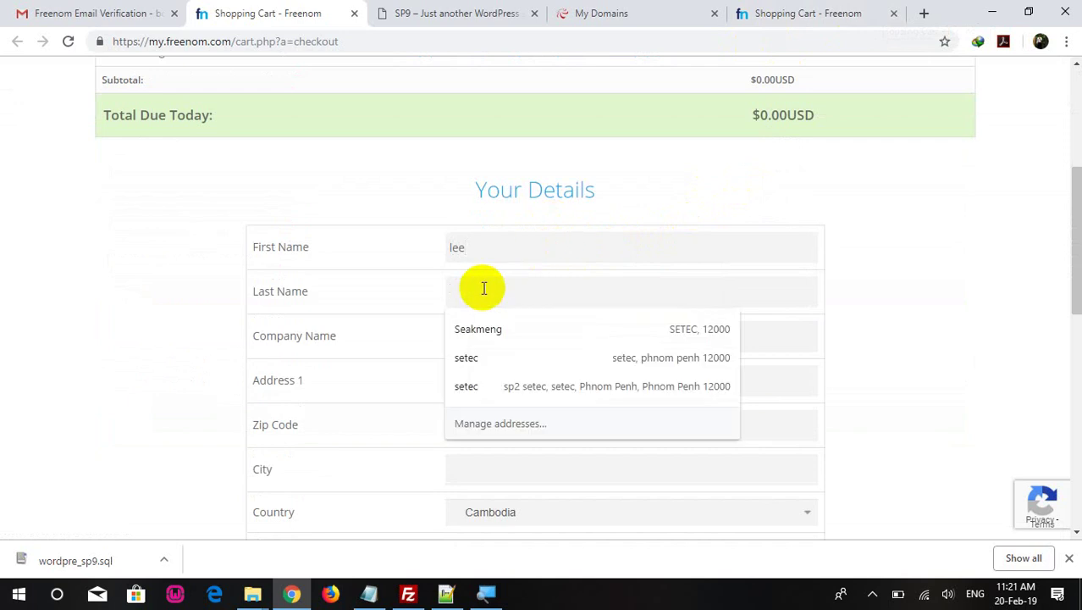
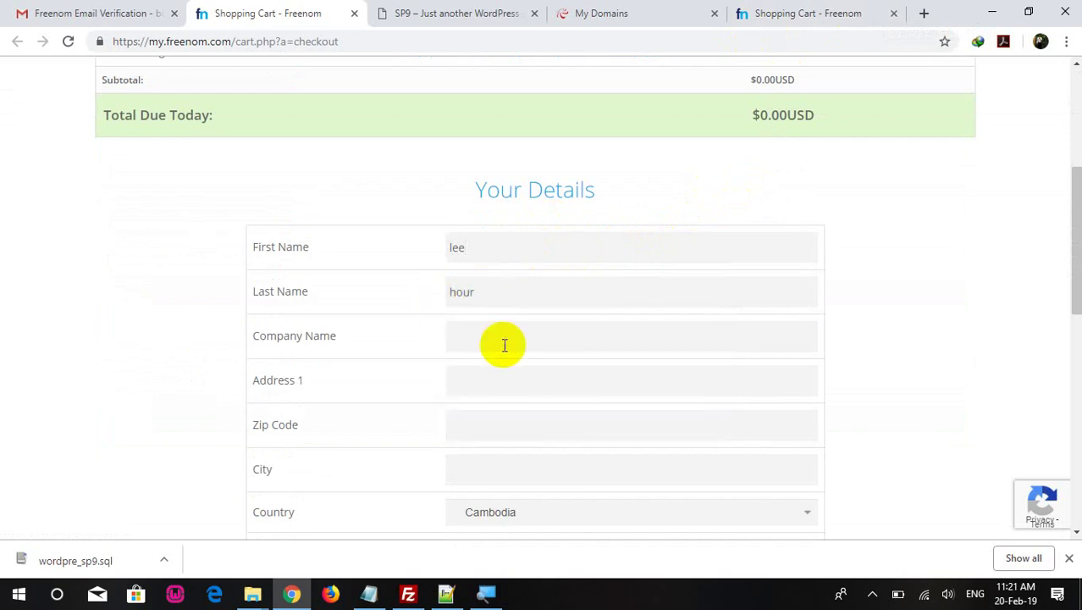
left_click(504, 344)
type("ETEC")
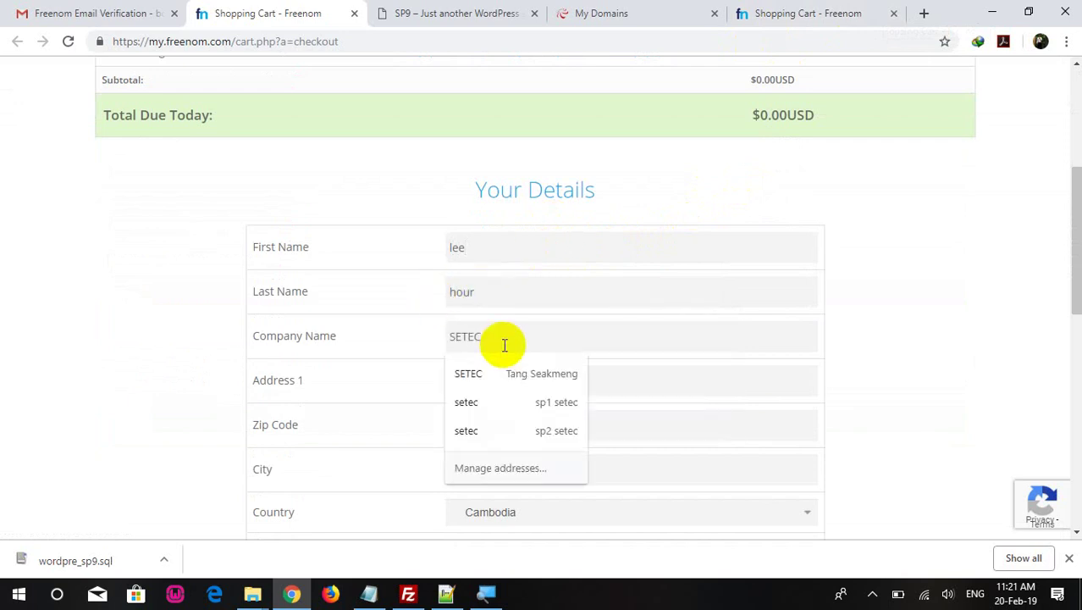
left_click(494, 375)
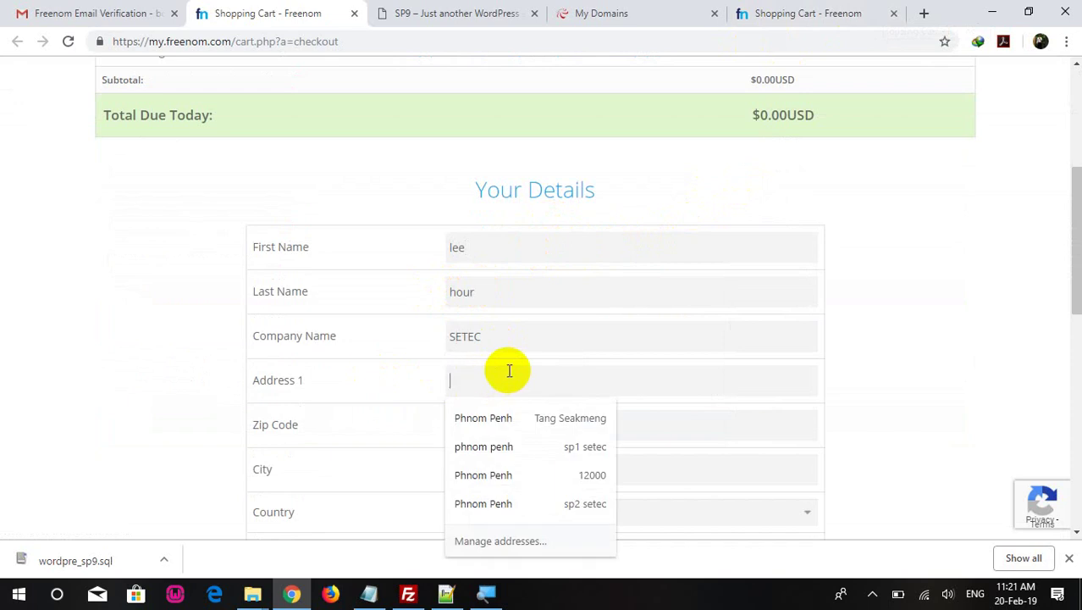
type("Phnom Penh")
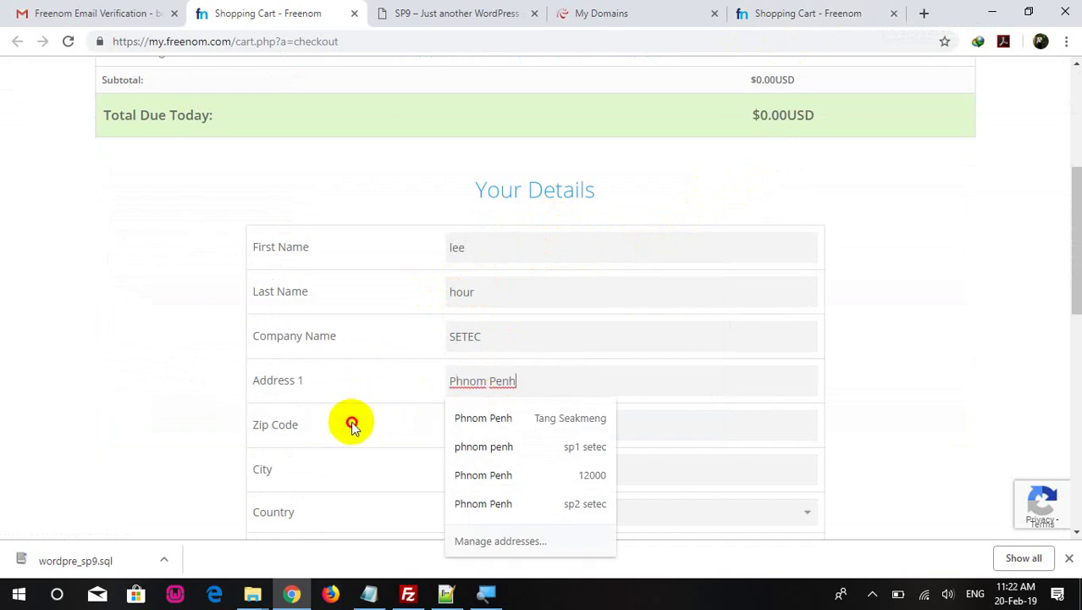
left_click(513, 421)
type("12")
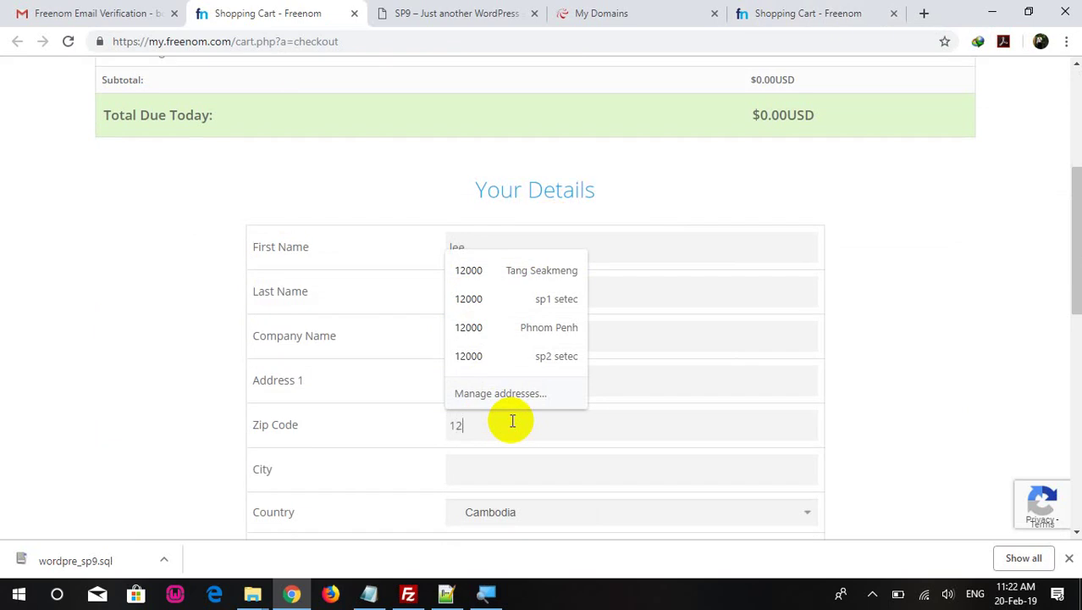
type("001")
left_click(498, 476)
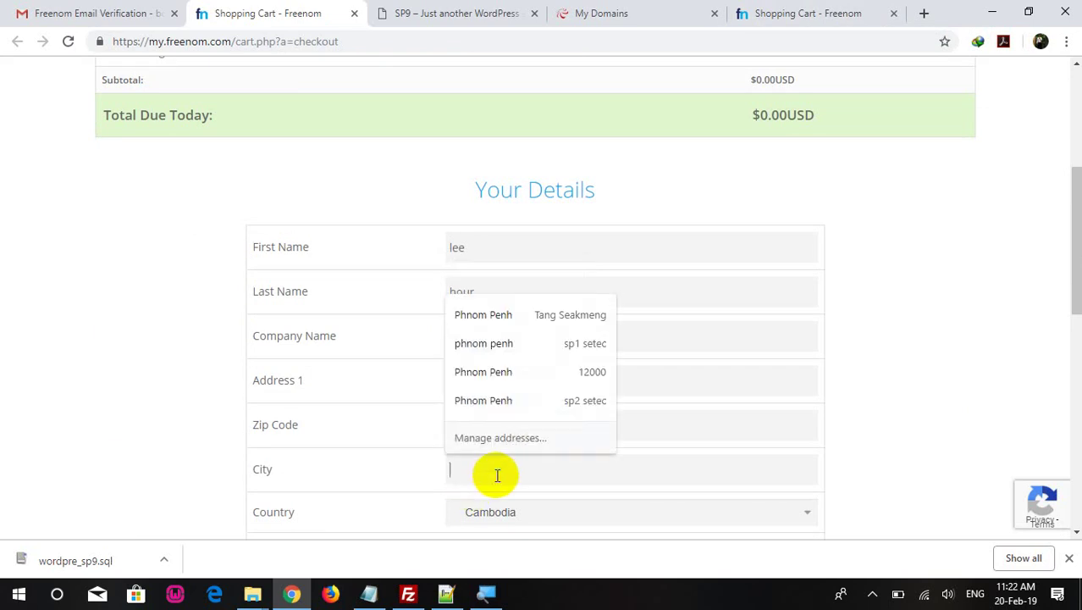
type("phnom pe")
type("nh")
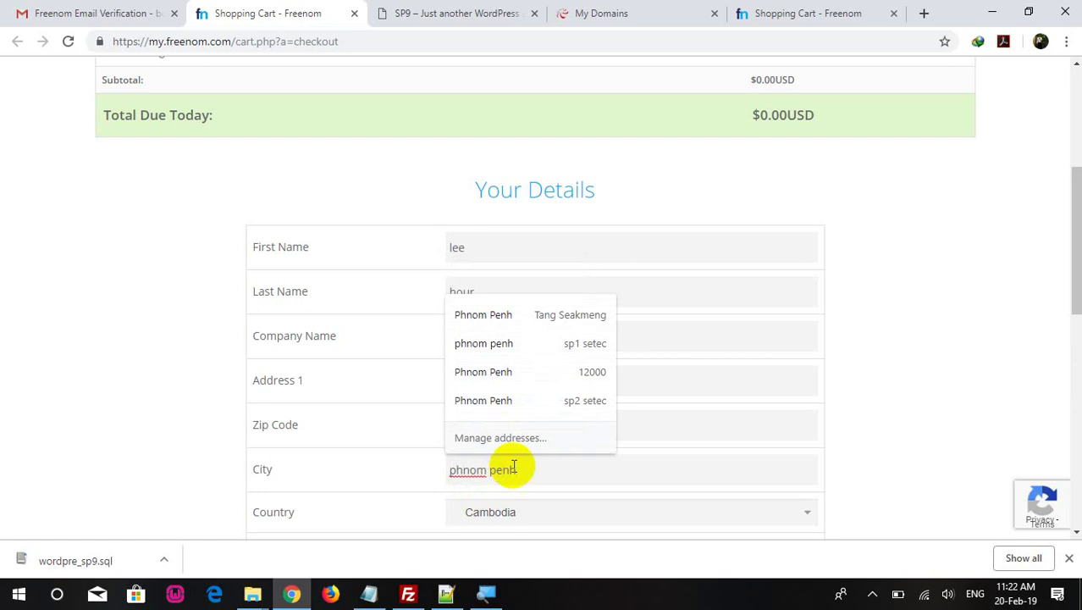
- Choose state Phnum Pénh, enter and confirm the password, add the phone number, accept the terms
scroll(735, 349, "down", 3)
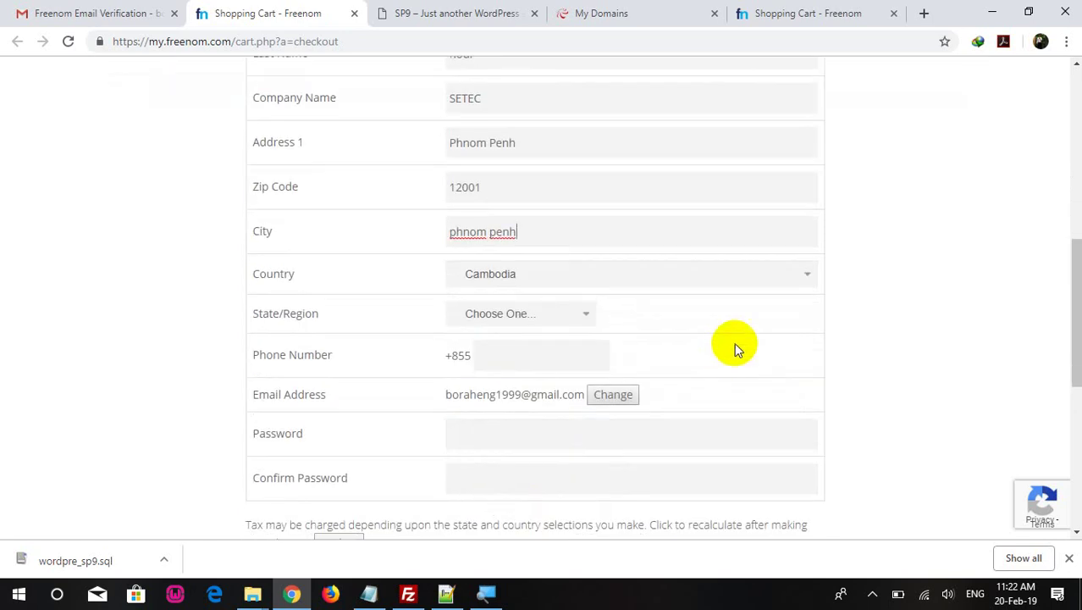
left_click(557, 324)
scroll(528, 217, "down", 4)
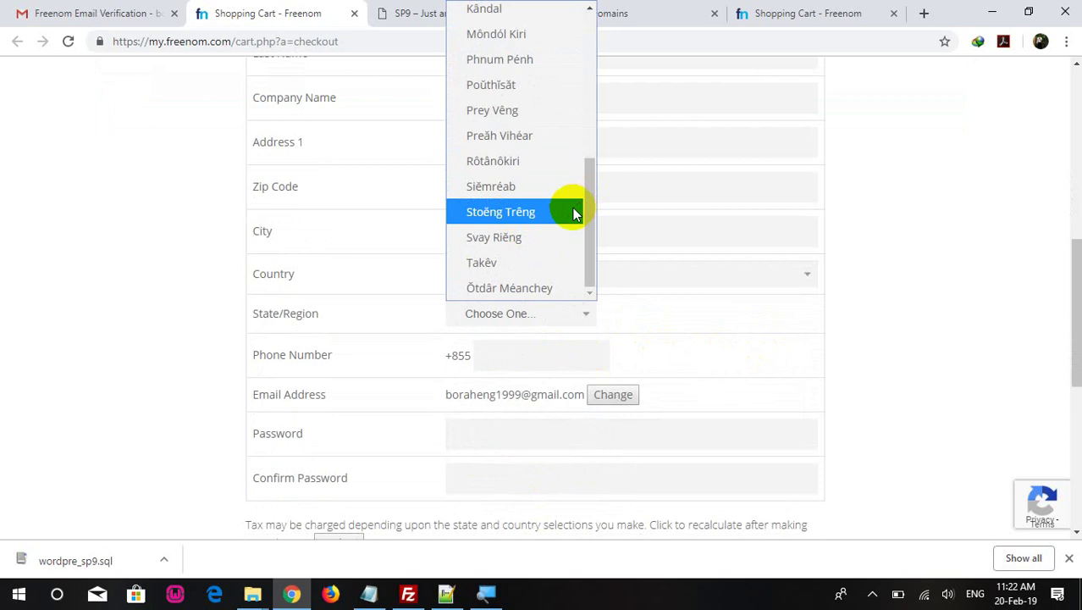
scroll(572, 208, "up", 4)
scroll(572, 207, "down", 2)
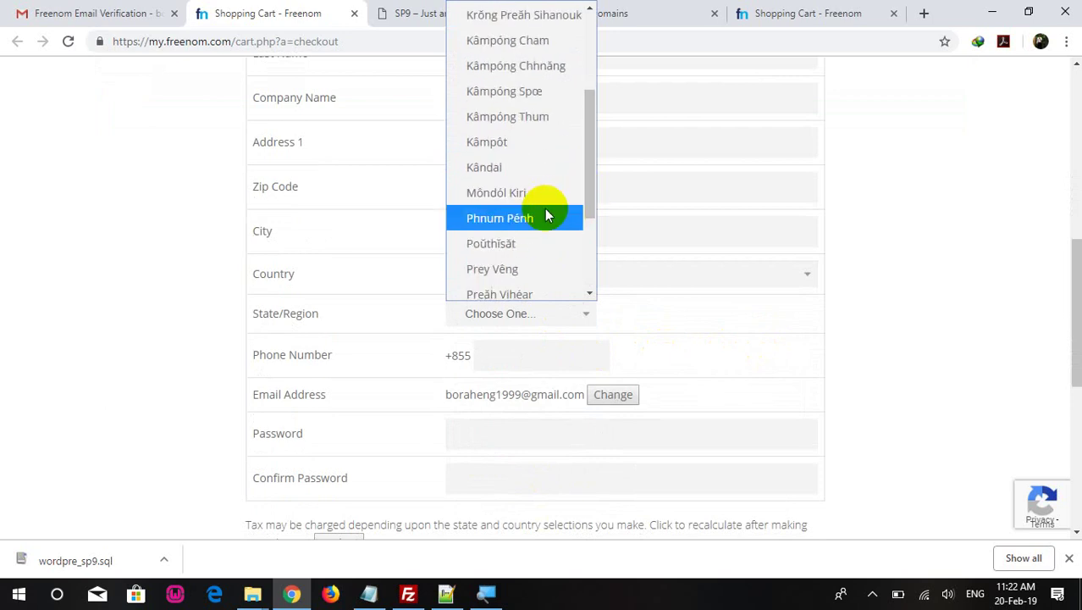
left_click(551, 217)
left_click(500, 434)
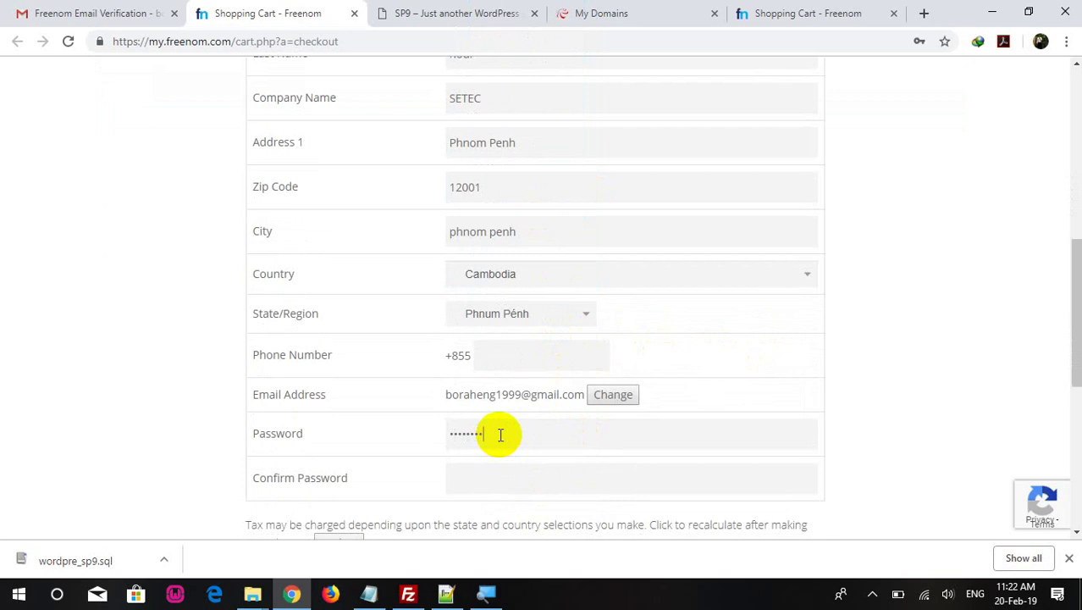
left_click(500, 474)
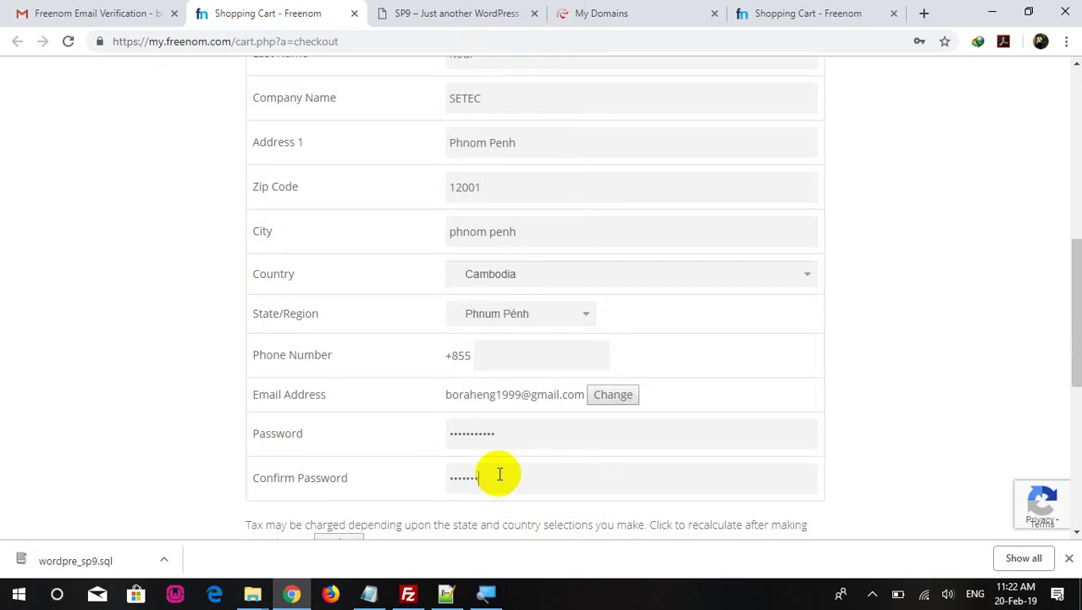
left_click(512, 357)
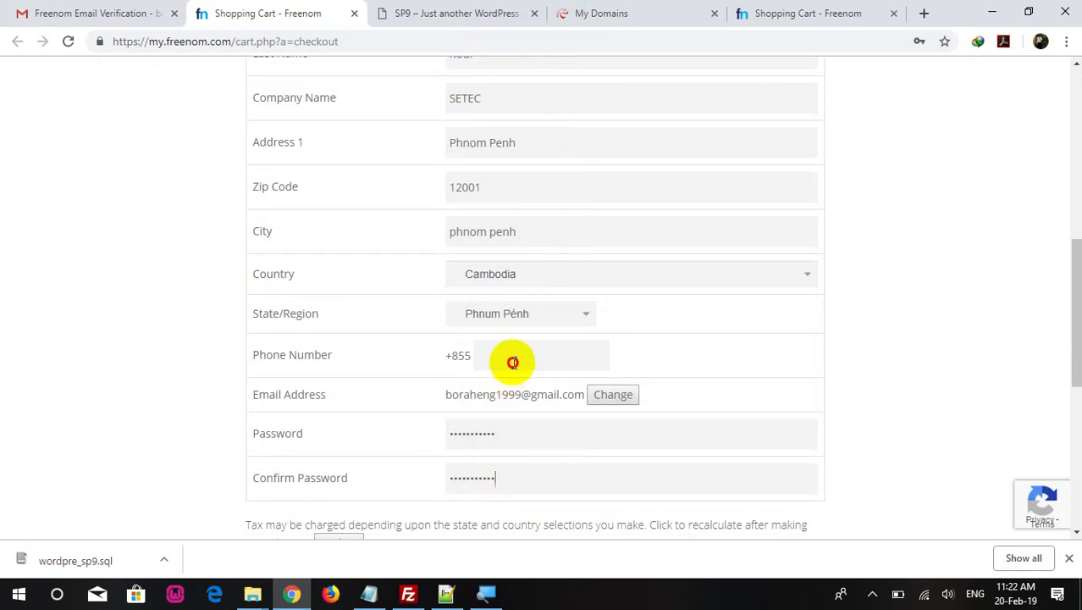
left_click(508, 407)
scroll(834, 392, "down", 2)
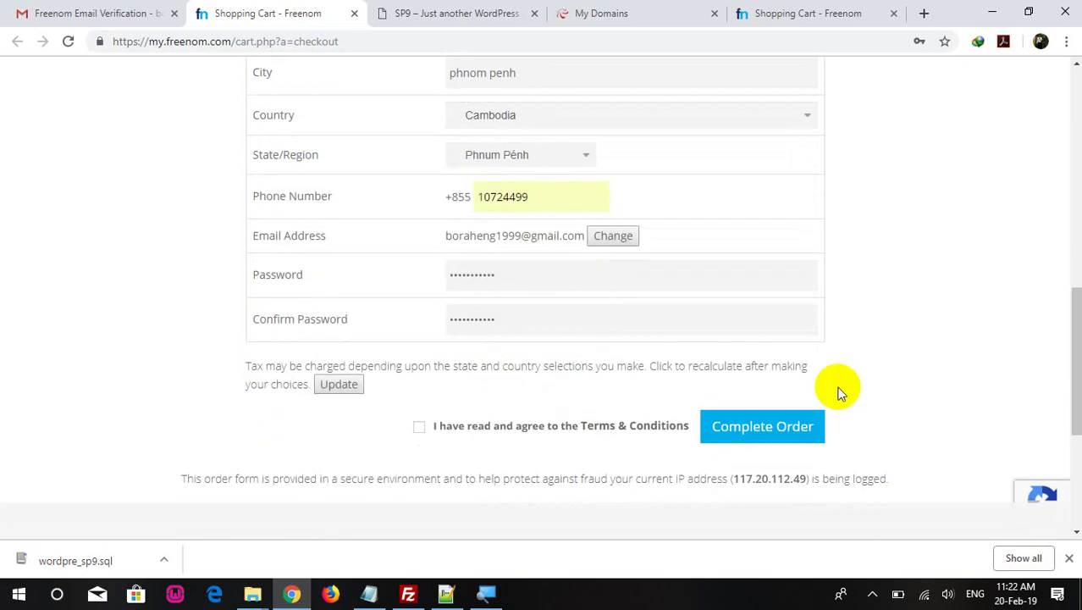
left_click(421, 431)
- Submit the free-domain order and pass the reCAPTCHA by selecting the car images
left_click(738, 426)
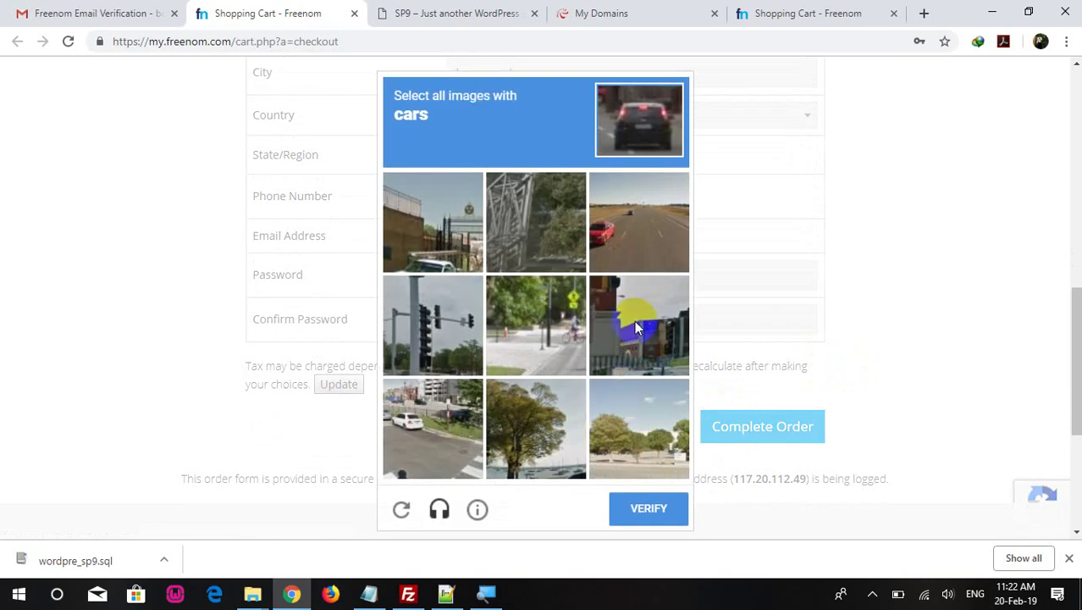
left_click(634, 254)
left_click(403, 266)
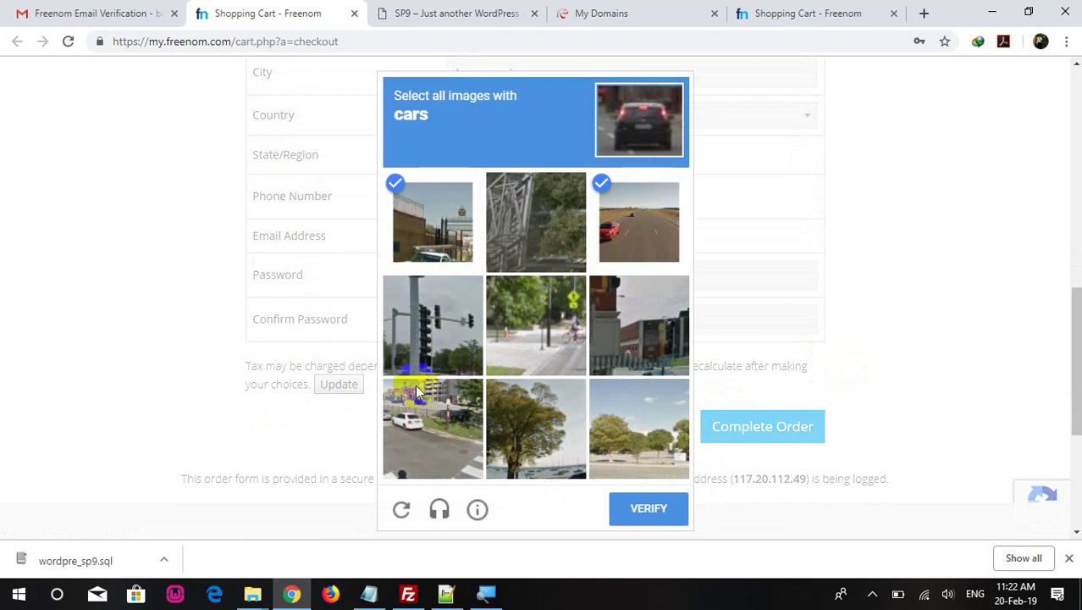
left_click(407, 428)
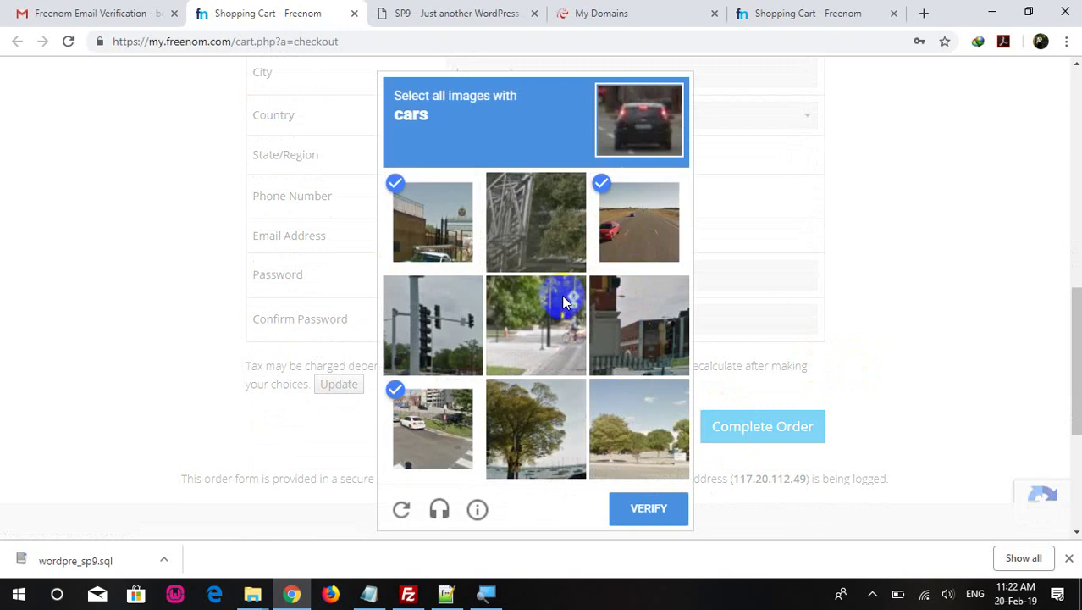
scroll(563, 300, "down", 2)
left_click(660, 352)
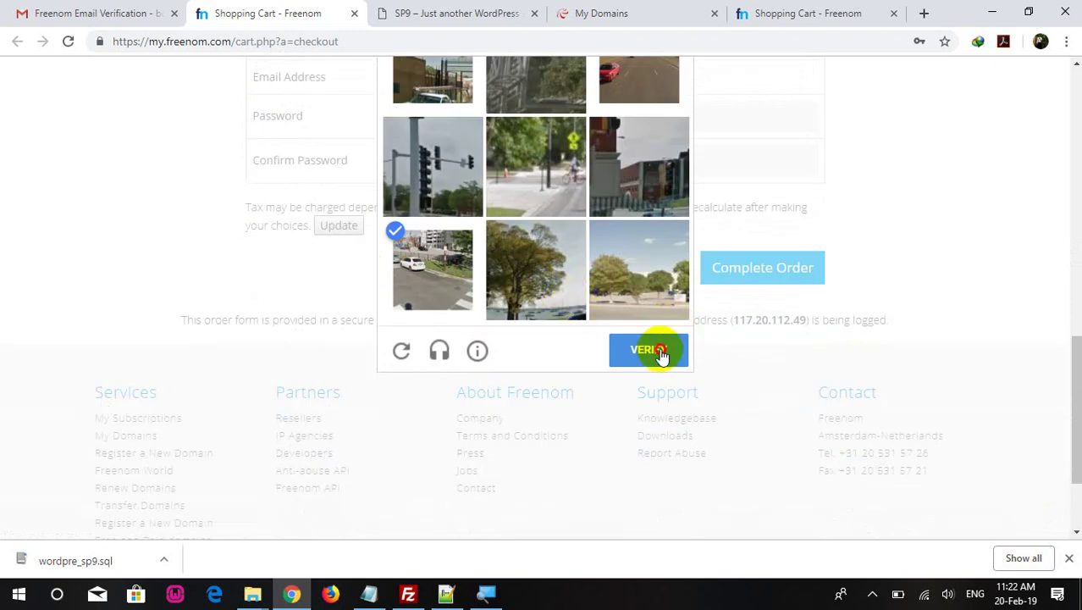
scroll(525, 358, "up", 2)
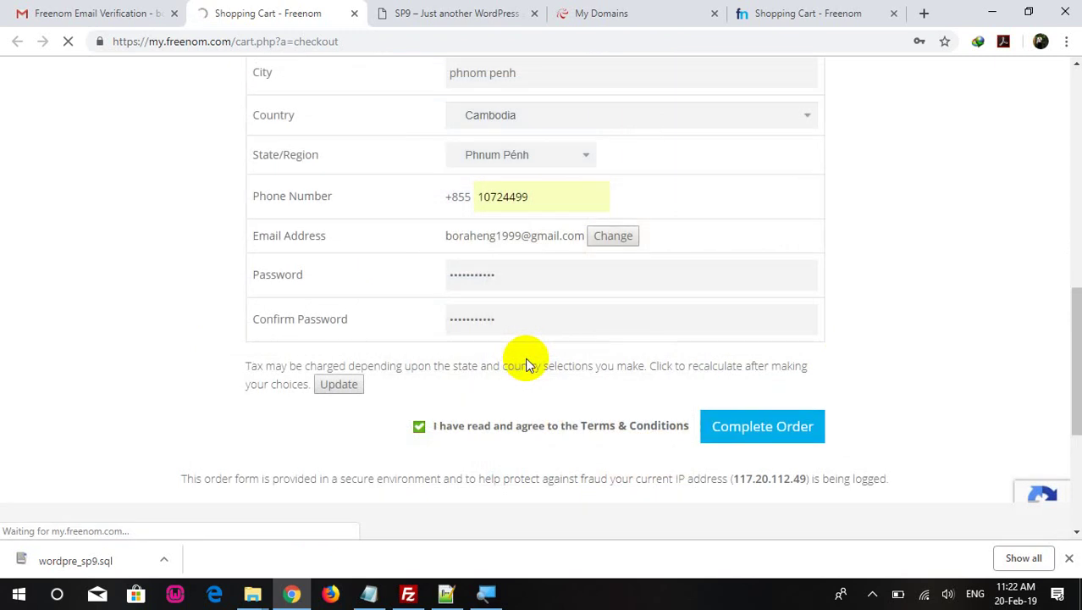
left_click(1070, 560)
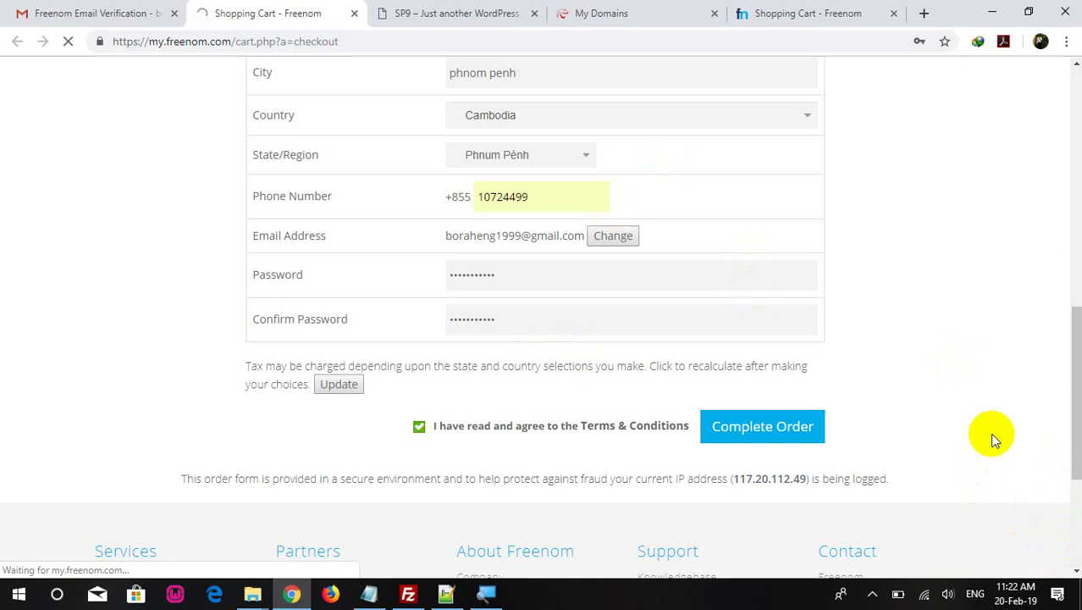
- Go to Services > My Domains in the Freenom client area
scroll(801, 453, "down", 2)
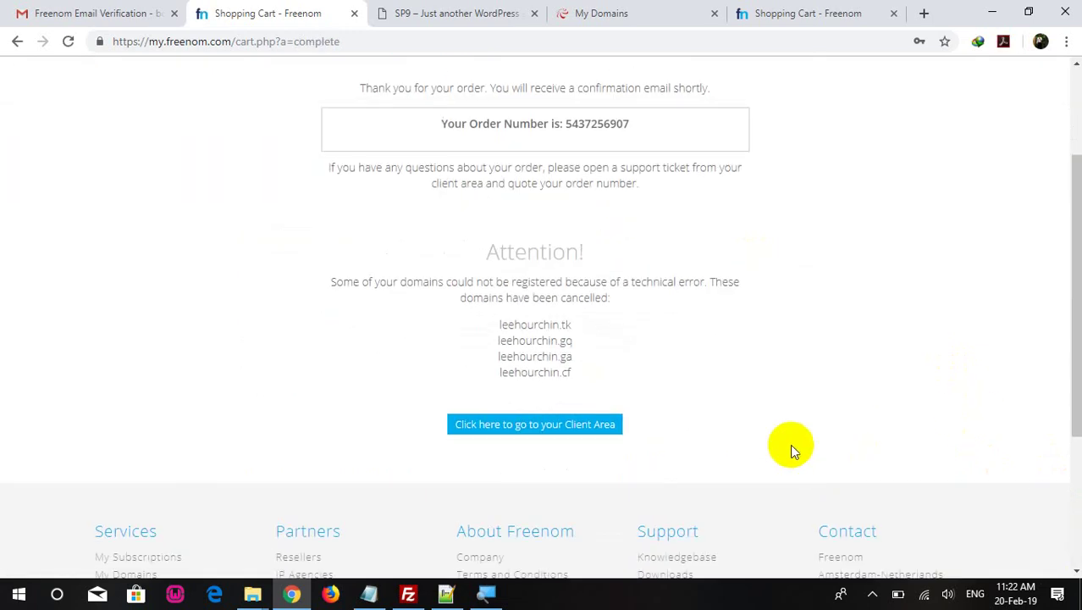
scroll(578, 432, "up", 2)
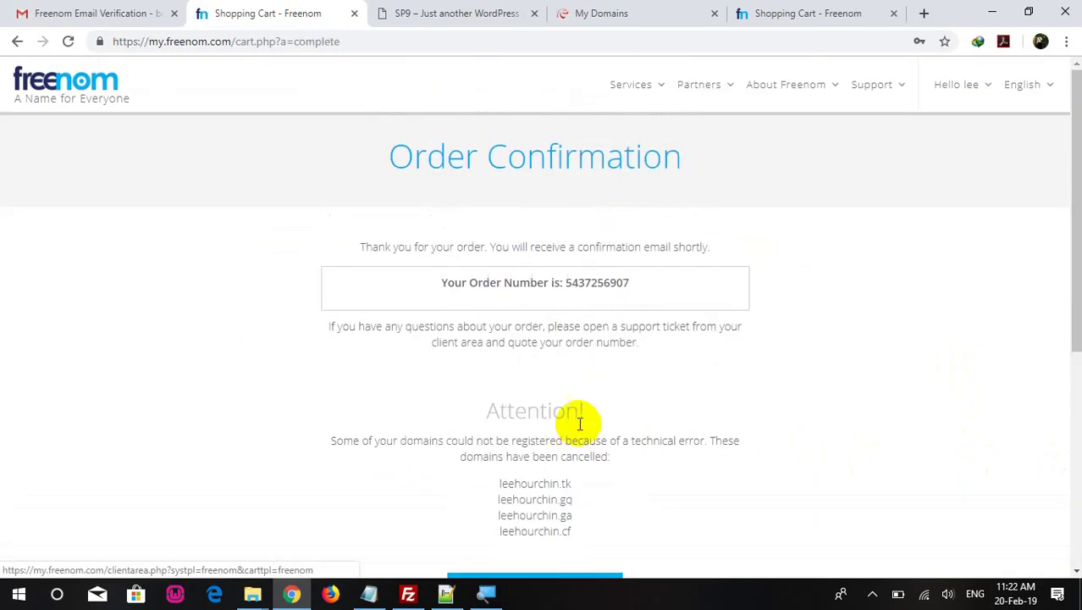
left_click(682, 85)
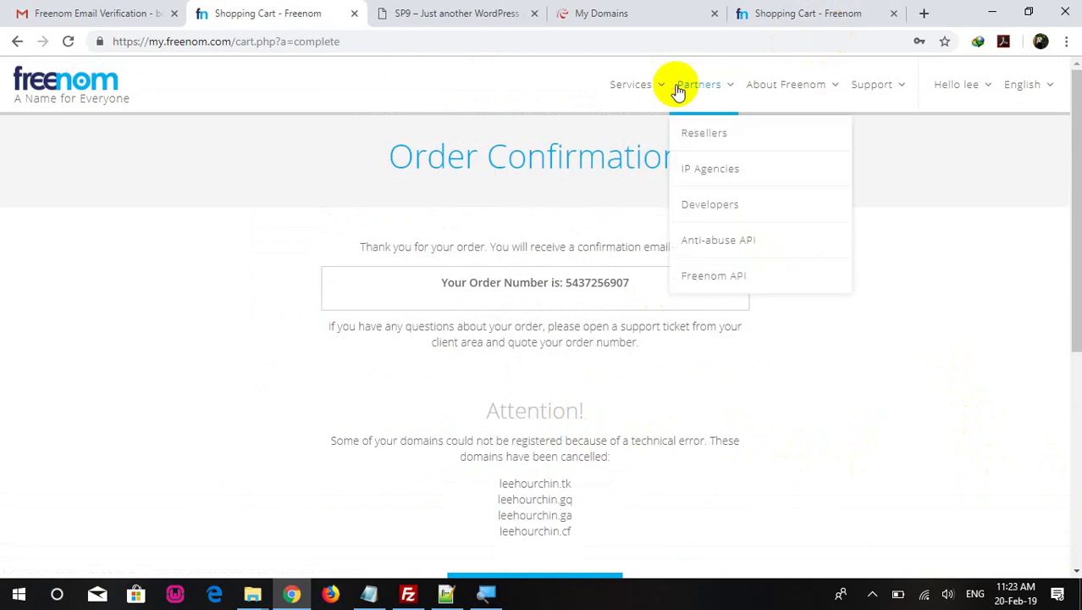
left_click(1001, 94)
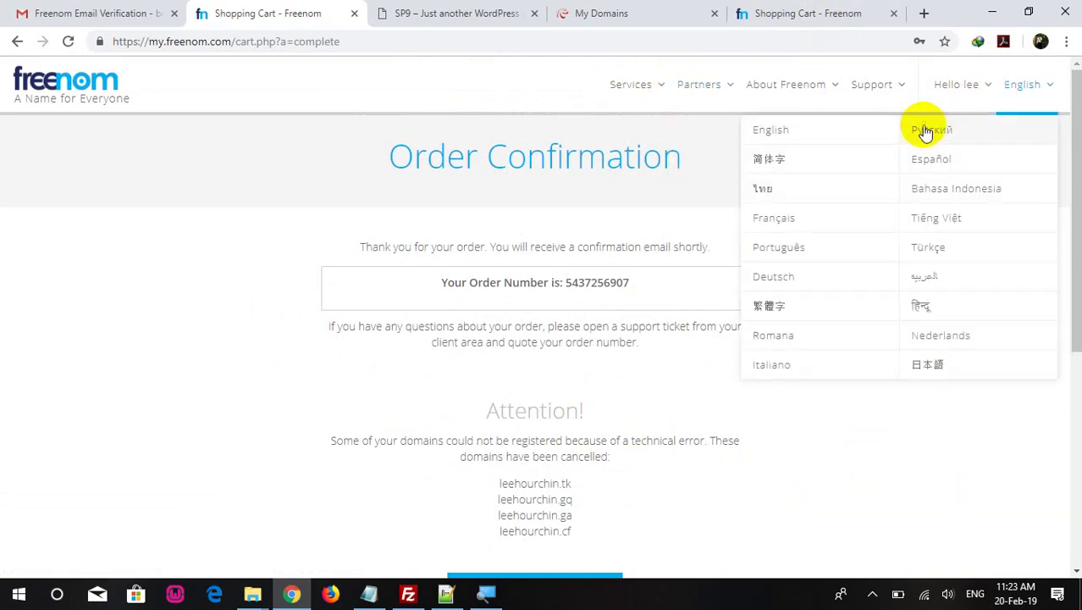
left_click(623, 87)
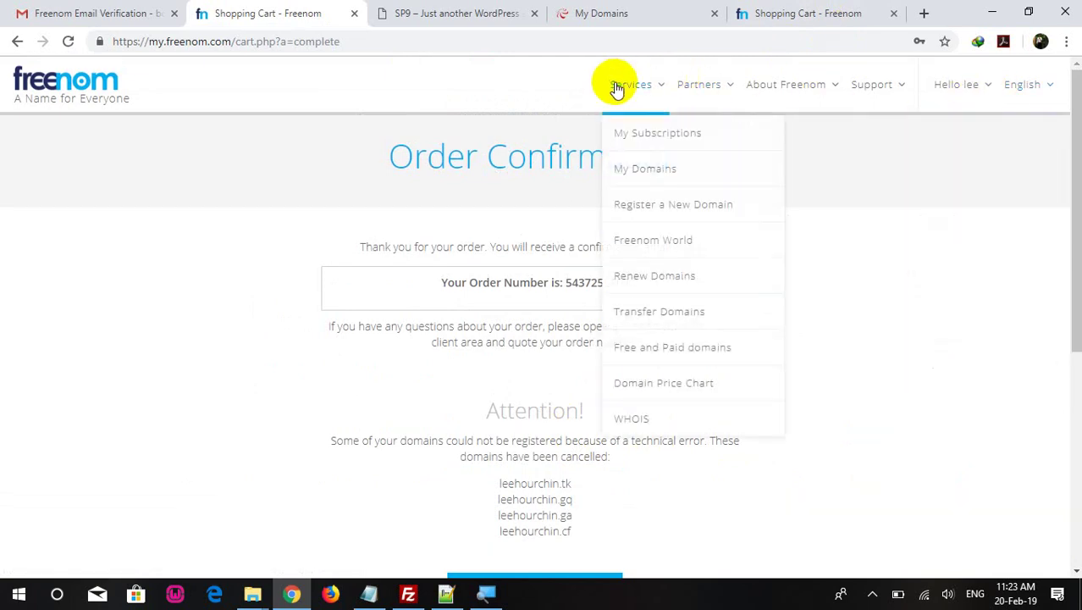
left_click(635, 167)
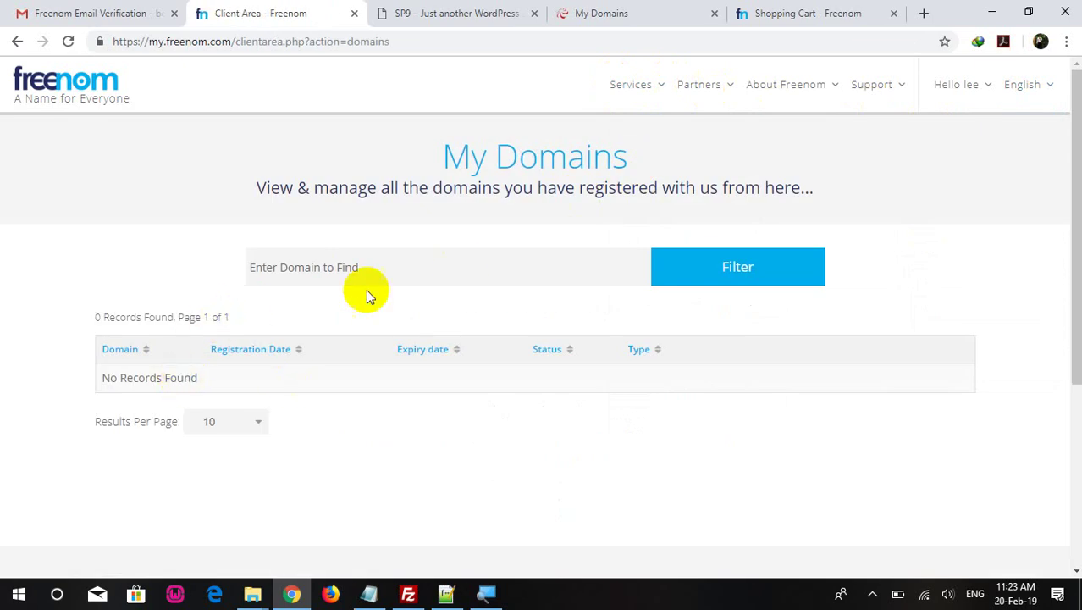
- Reload the My Domains list and set Results Per Page to Unlimited, showing 0 records
scroll(525, 288, "down", 1)
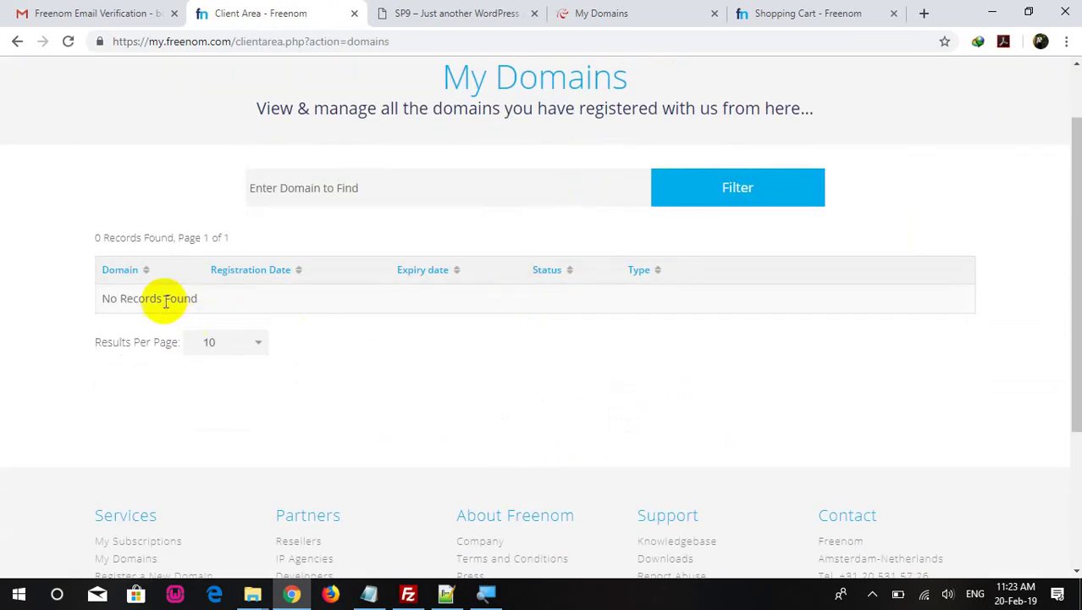
scroll(621, 289, "down", 3)
scroll(621, 289, "up", 4)
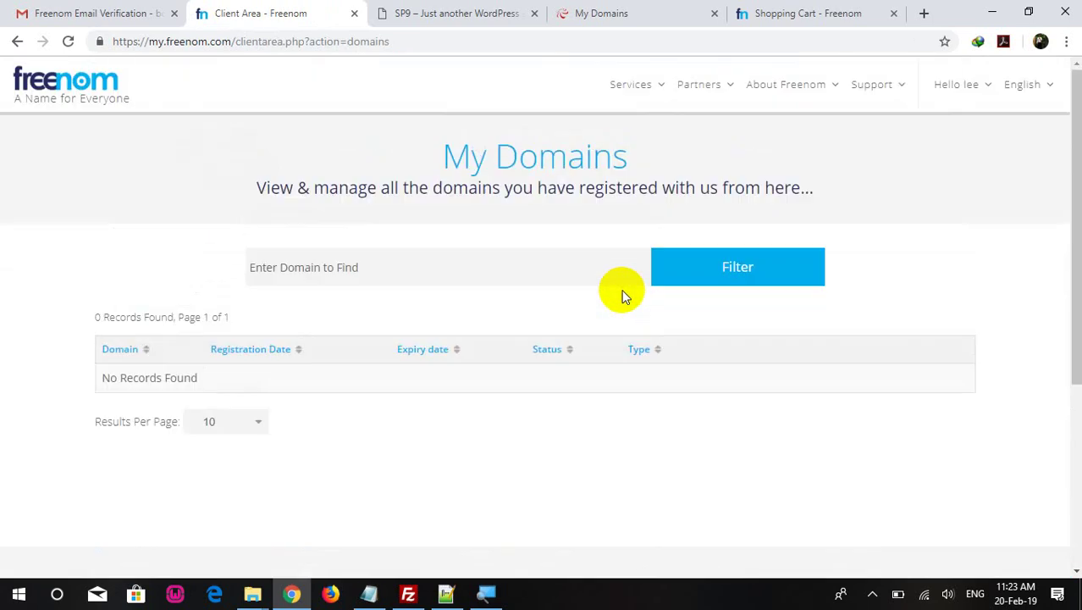
mouse_move(637, 85)
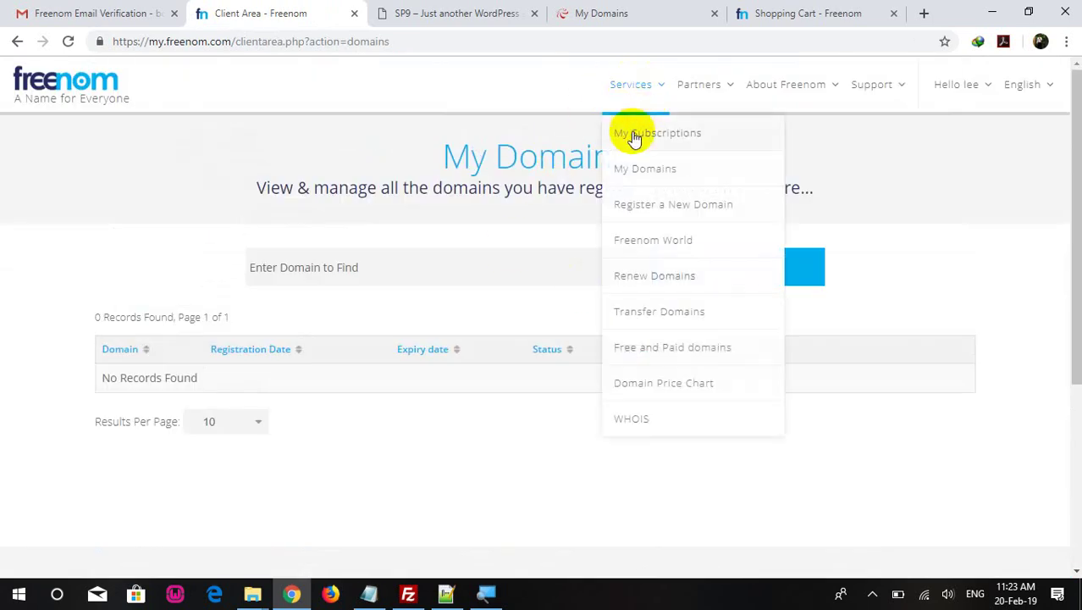
left_click(641, 172)
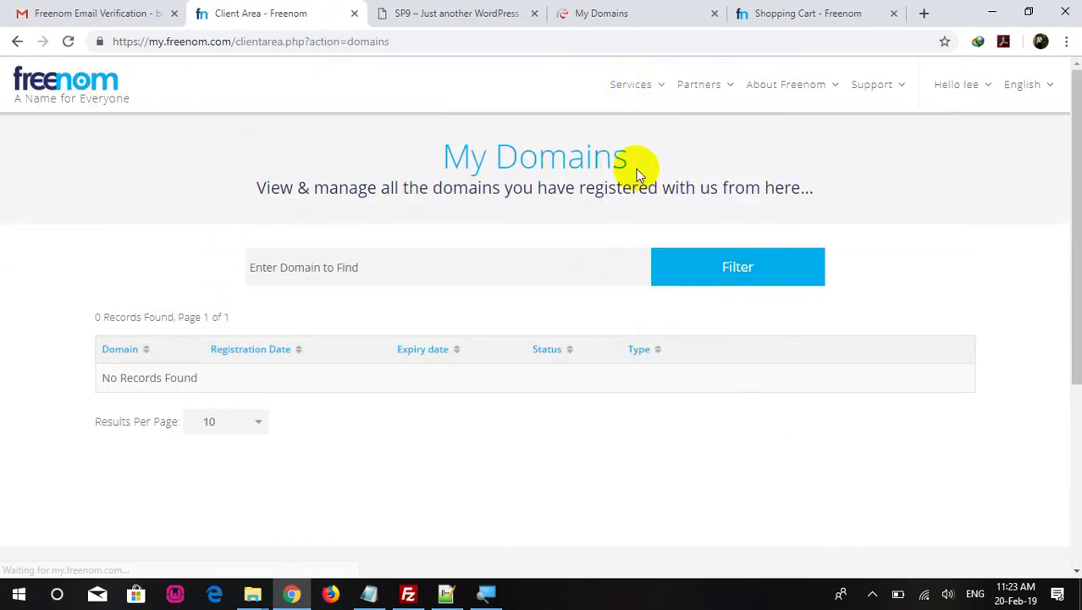
left_click(368, 266)
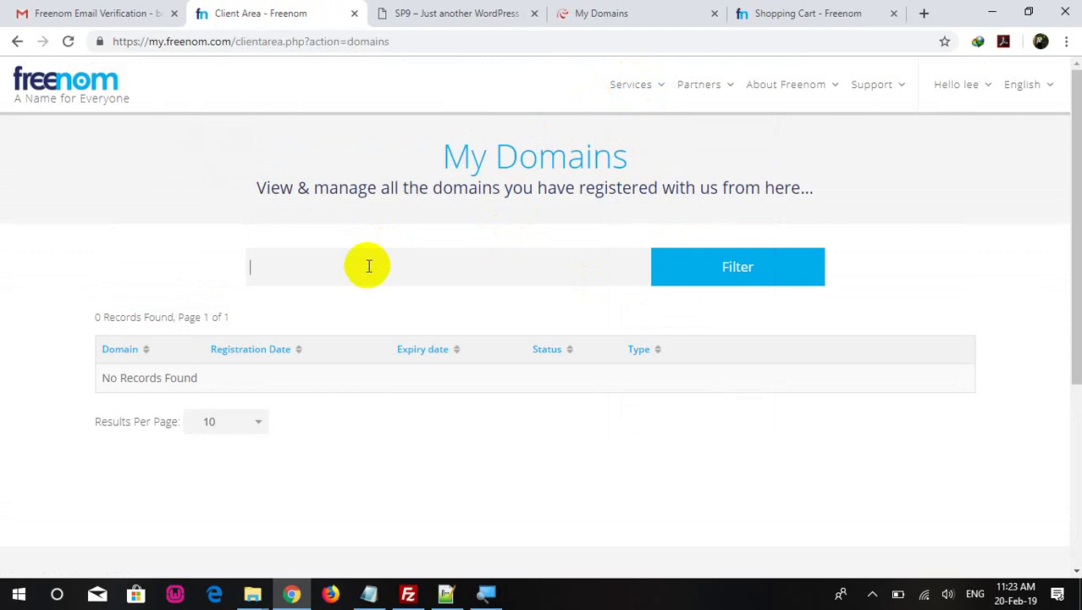
scroll(508, 349, "down", 3)
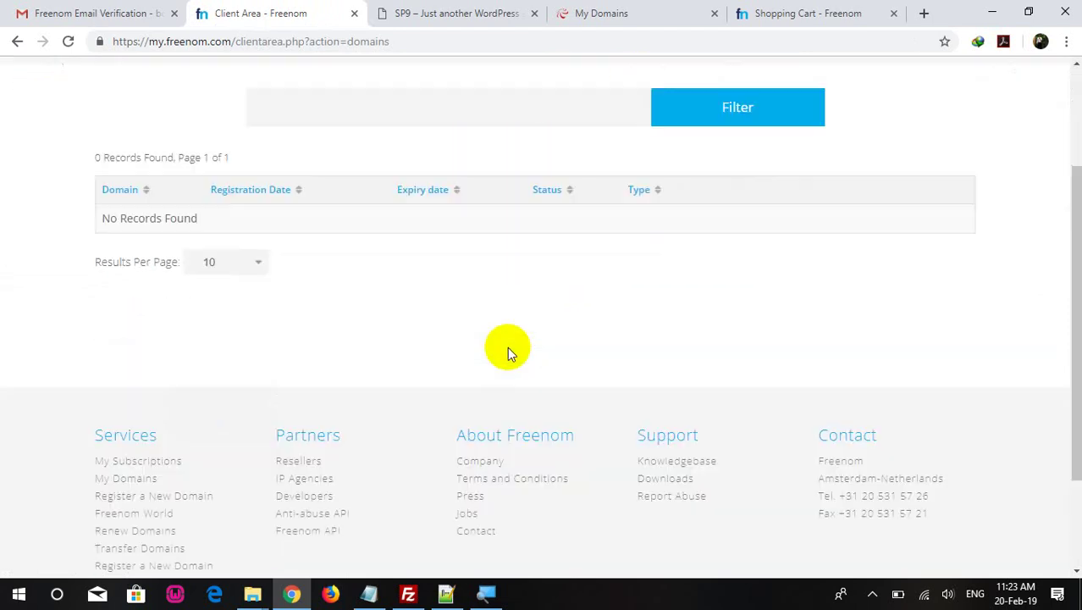
scroll(508, 350, "up", 3)
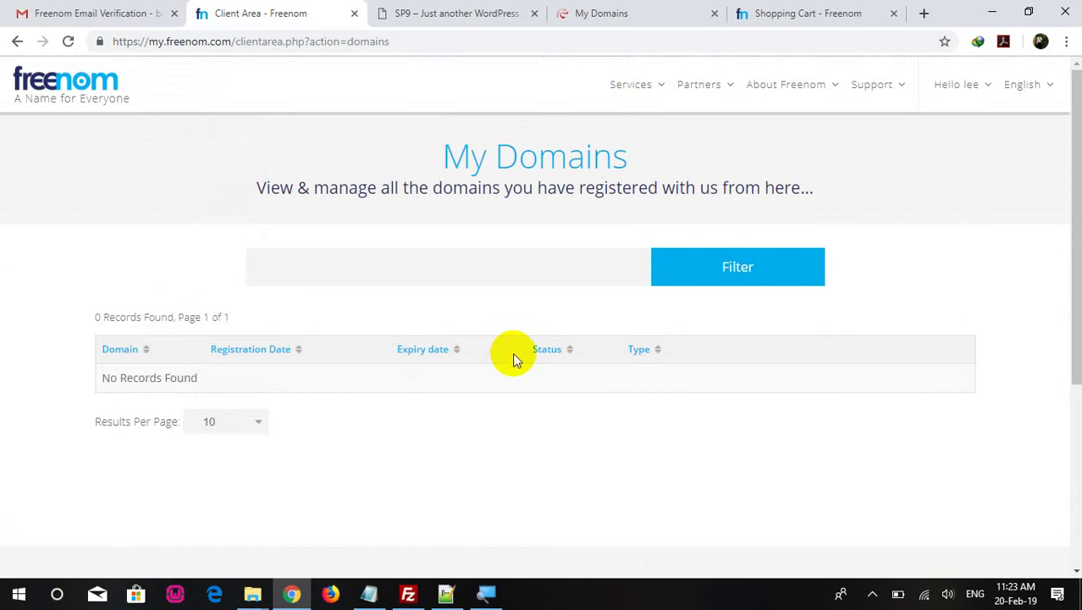
left_click(244, 421)
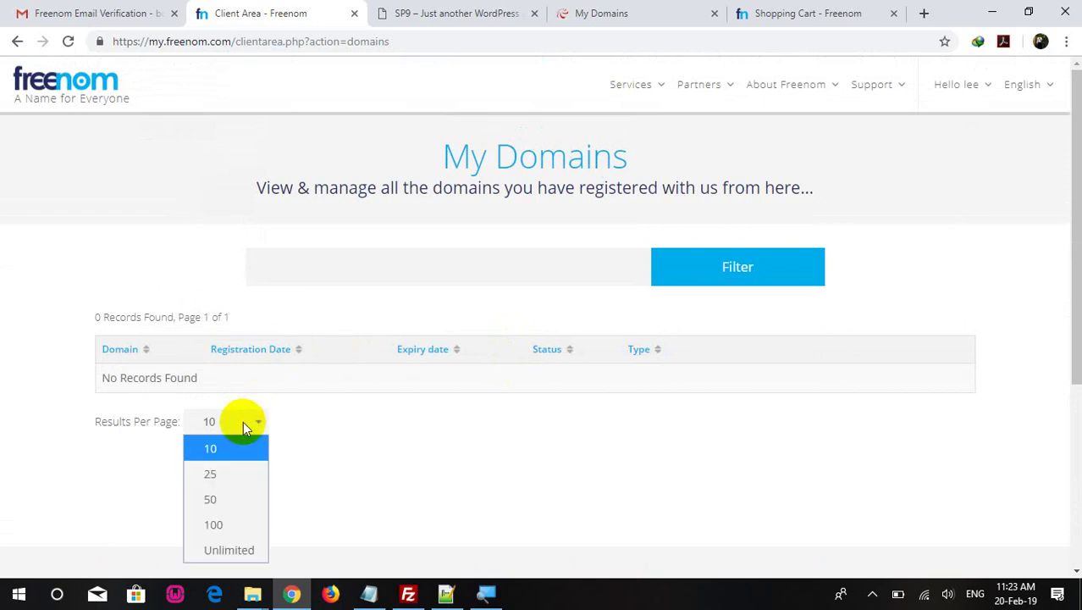
left_click(236, 550)
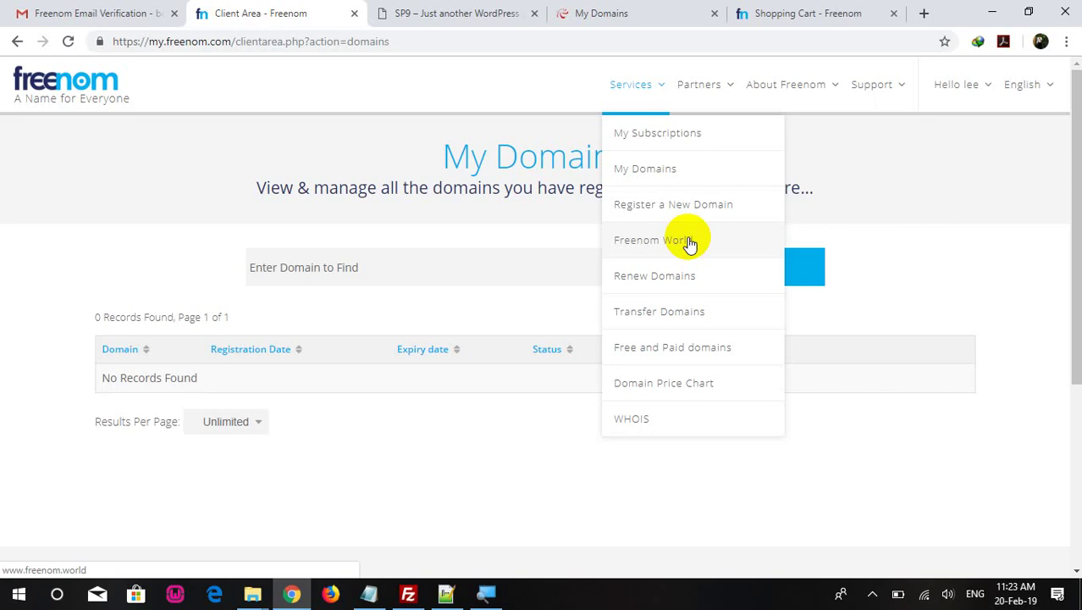
mouse_move(635, 84)
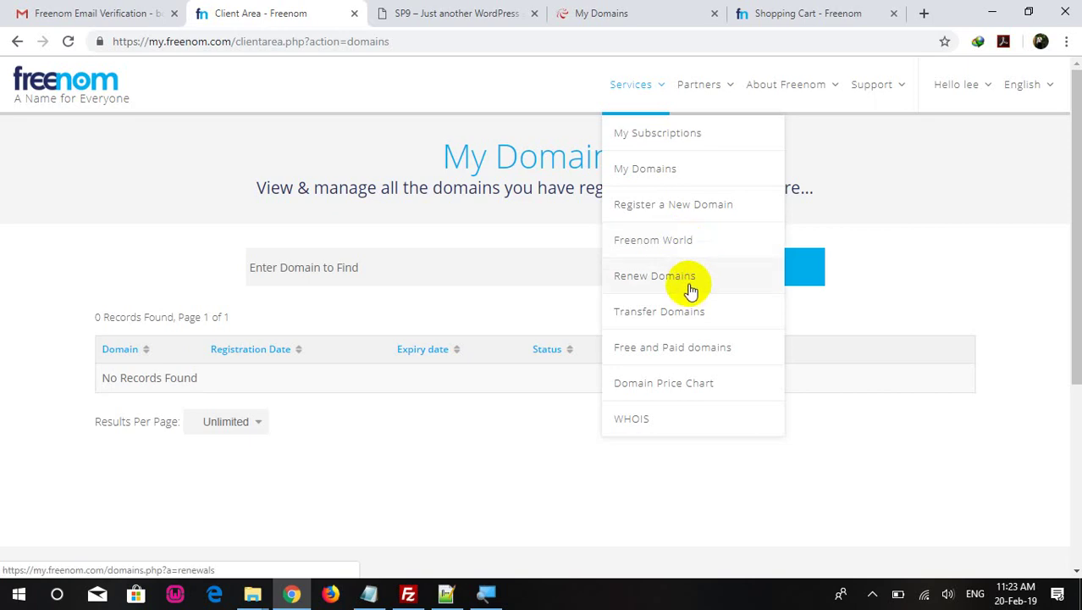
left_click(692, 286)
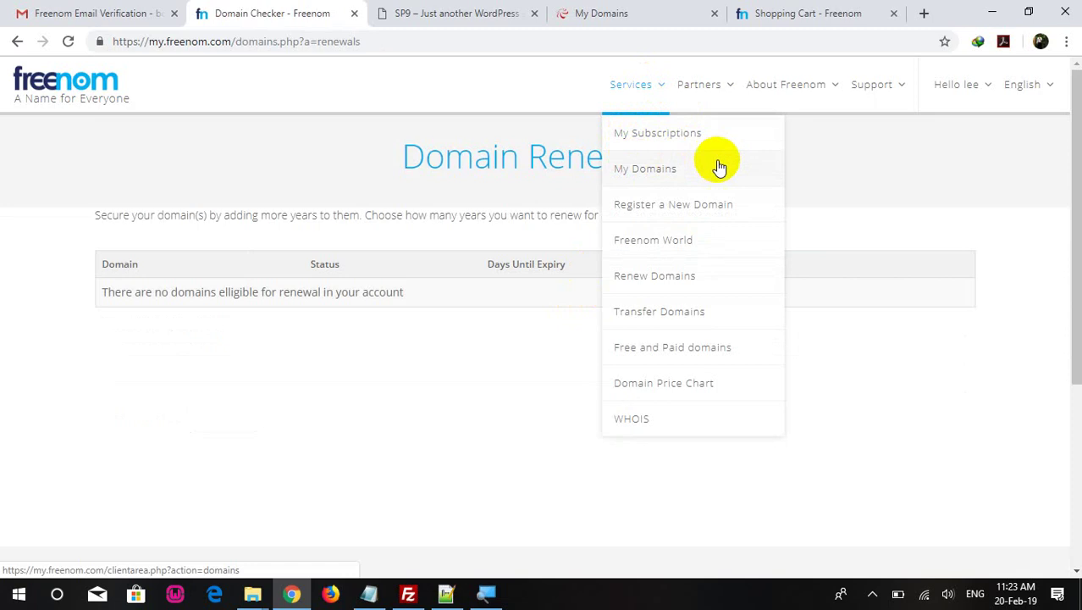
left_click(647, 166)
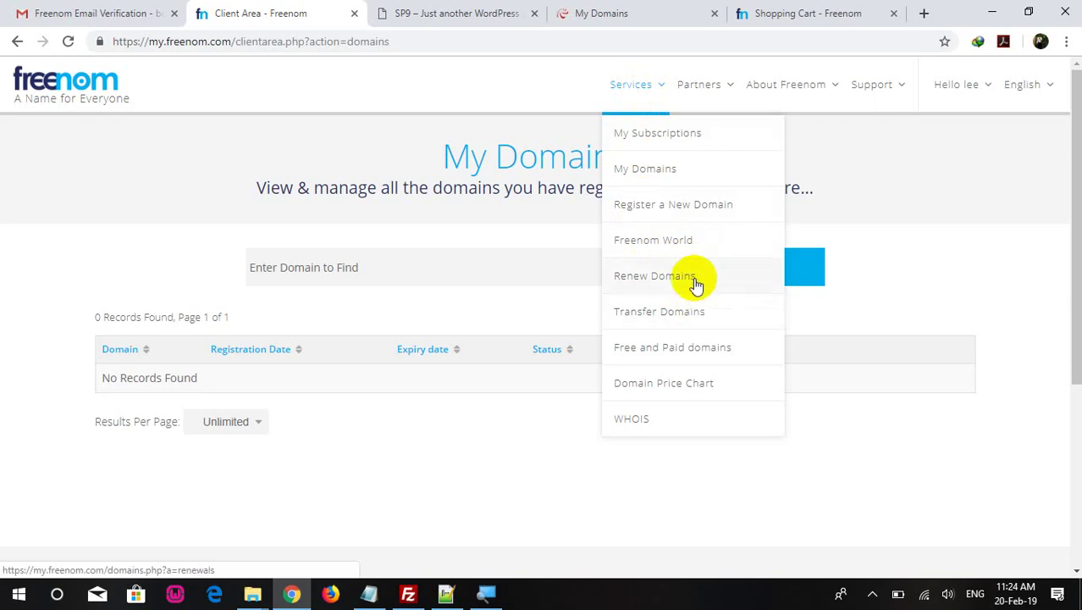
- Open the Domain Price Chart page and look over it
left_click(688, 385)
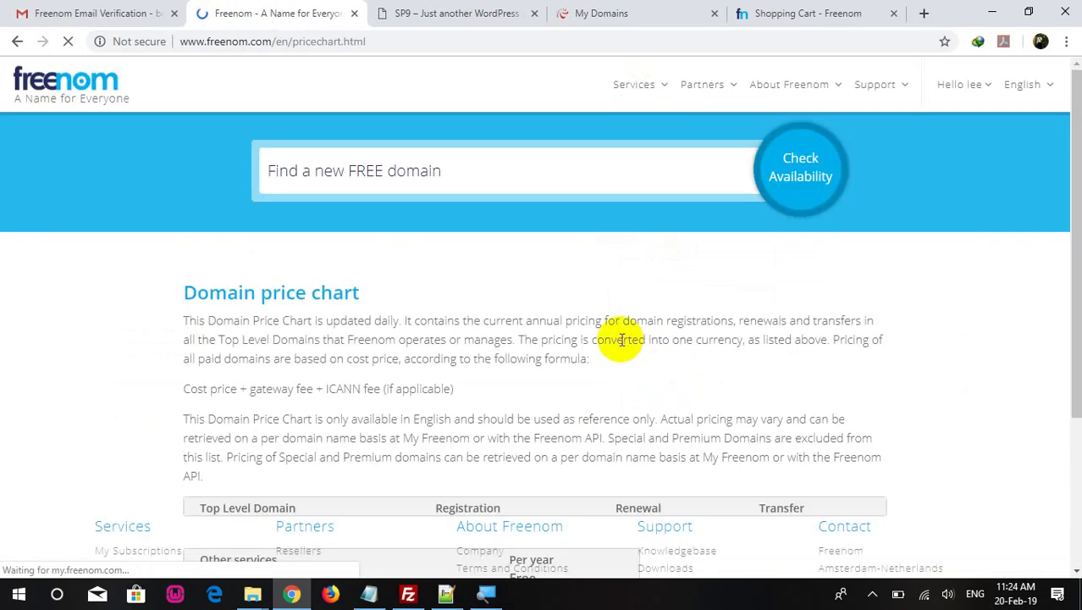
scroll(579, 312, "down", 3)
scroll(579, 313, "down", 3)
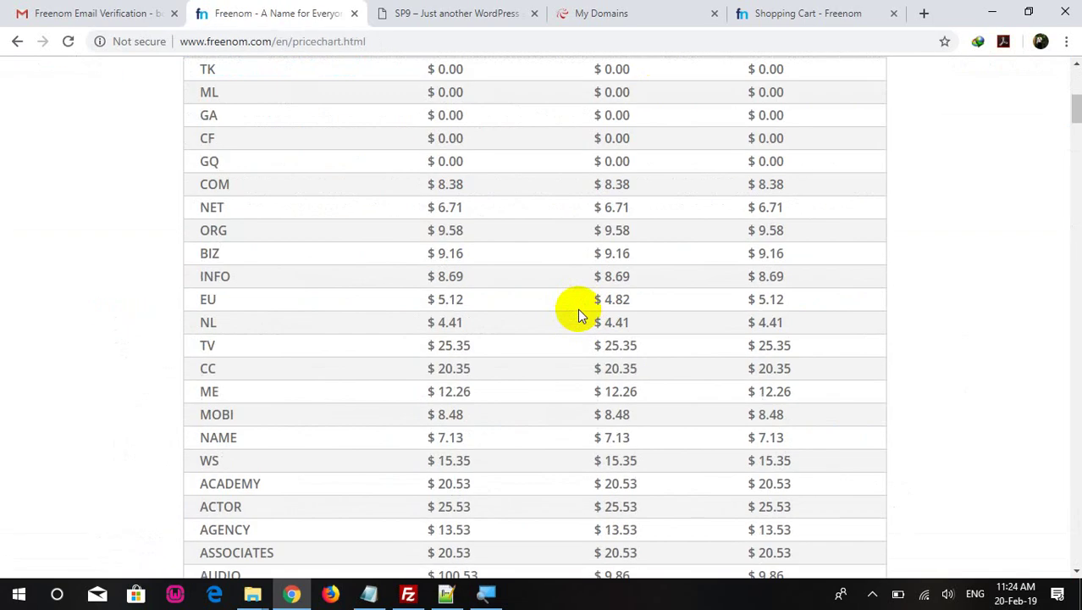
scroll(578, 308, "up", 2)
scroll(578, 309, "up", 3)
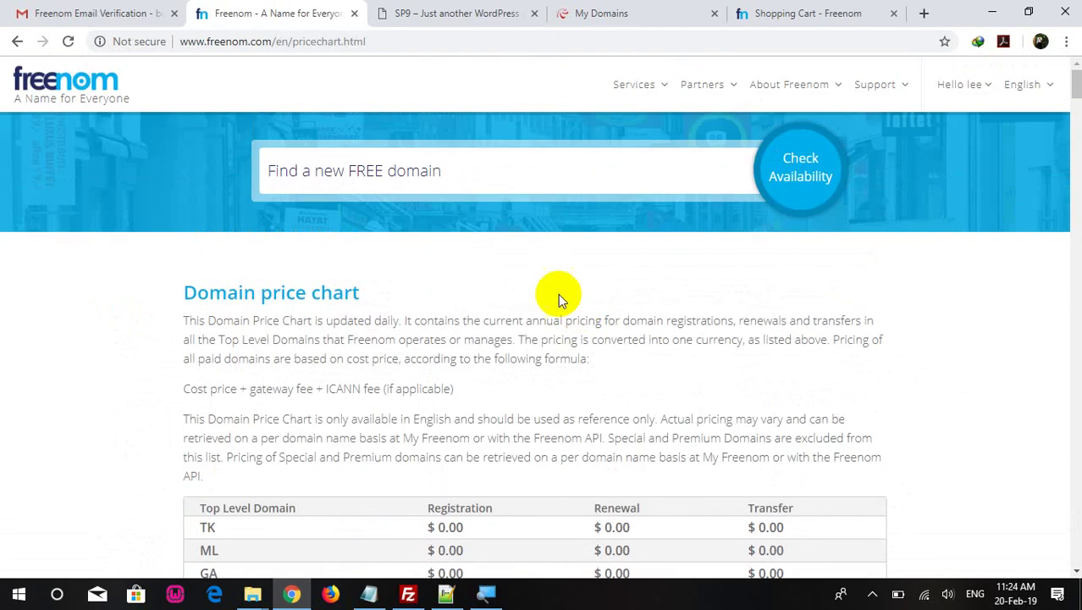
- Search for the chosen free domain name and review the listed TLD prices, e.g. BUSINESS at $5.53
left_click(428, 161)
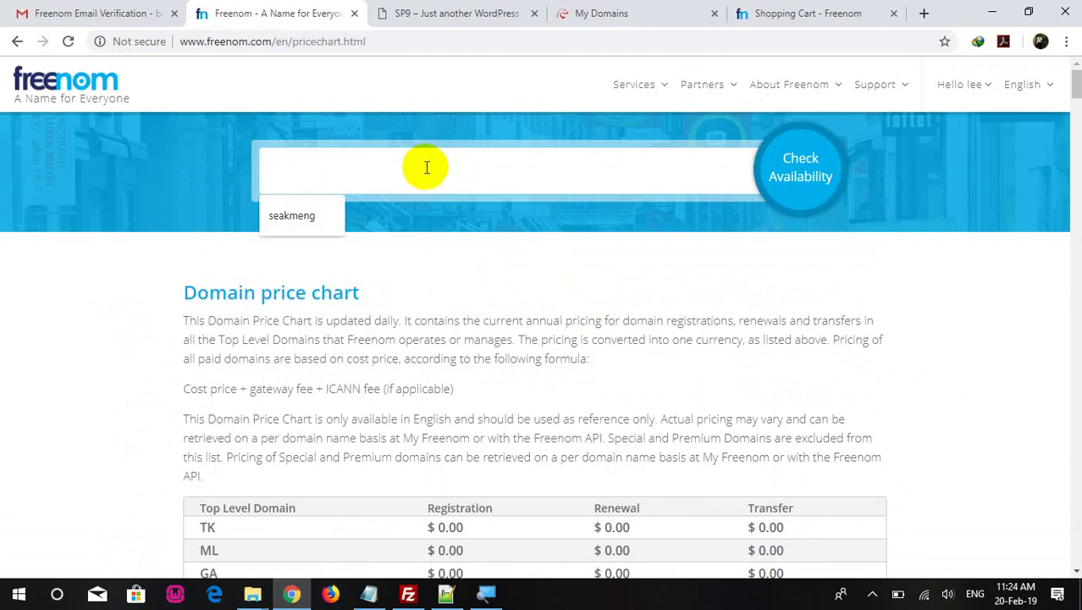
type("leehour")
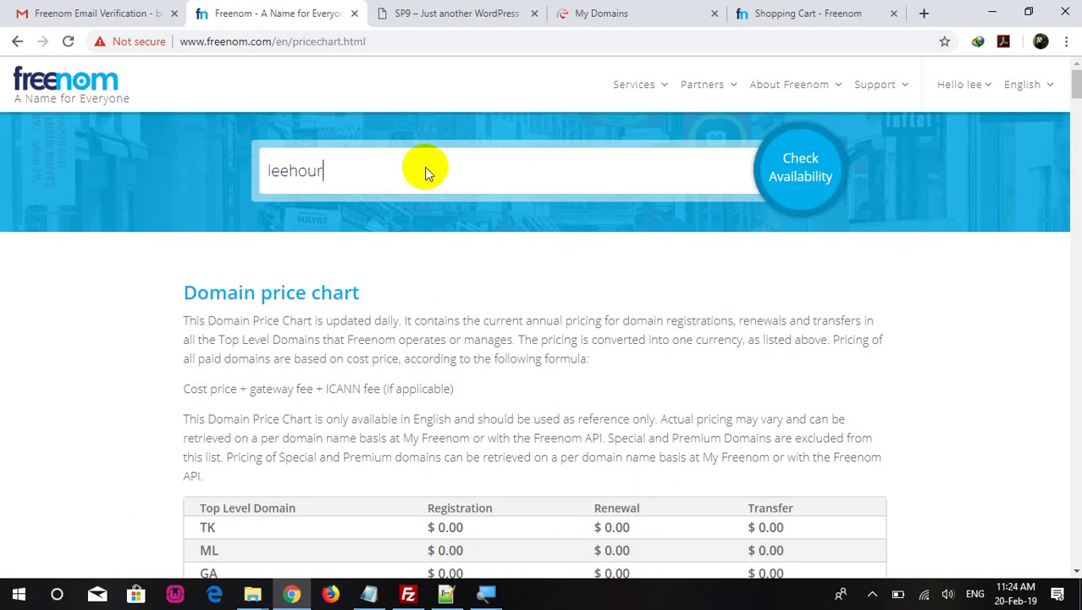
key("Return")
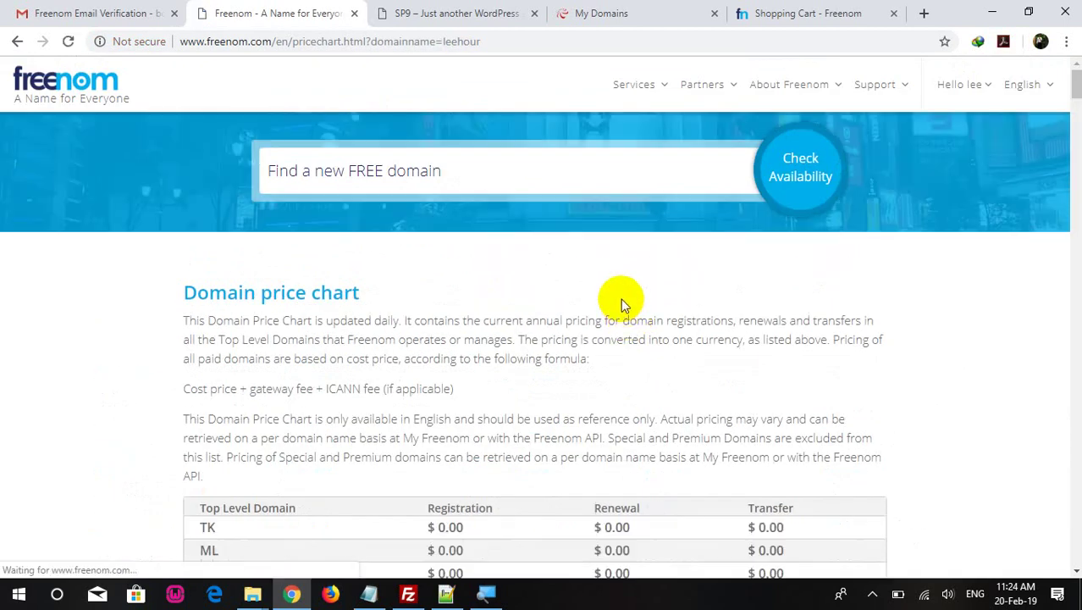
scroll(624, 303, "down", 2)
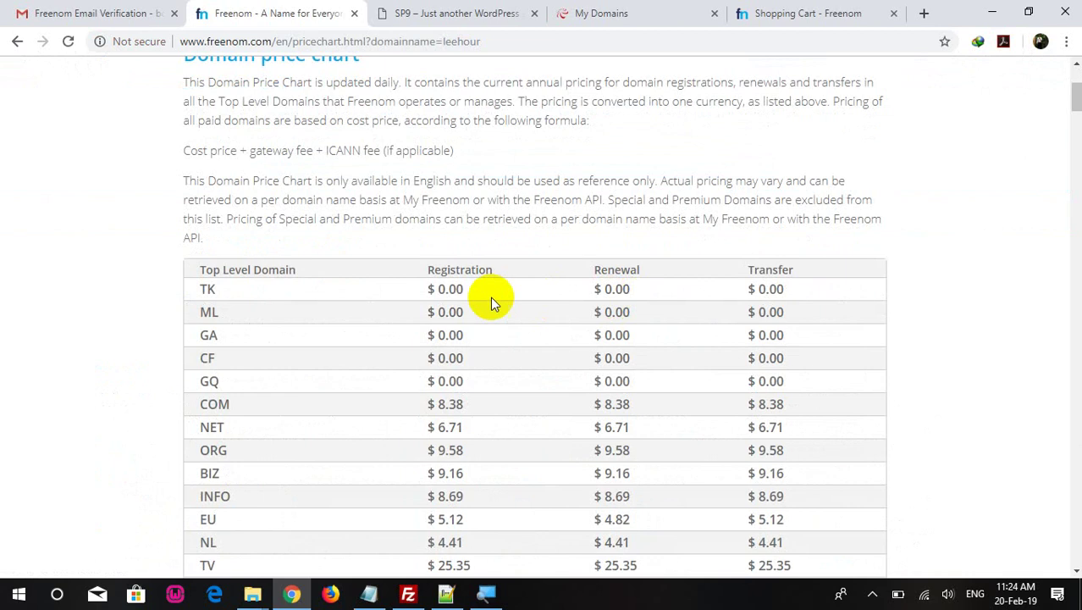
scroll(450, 296, "up", 1)
scroll(449, 296, "down", 7)
scroll(449, 293, "down", 7)
scroll(449, 293, "down", 5)
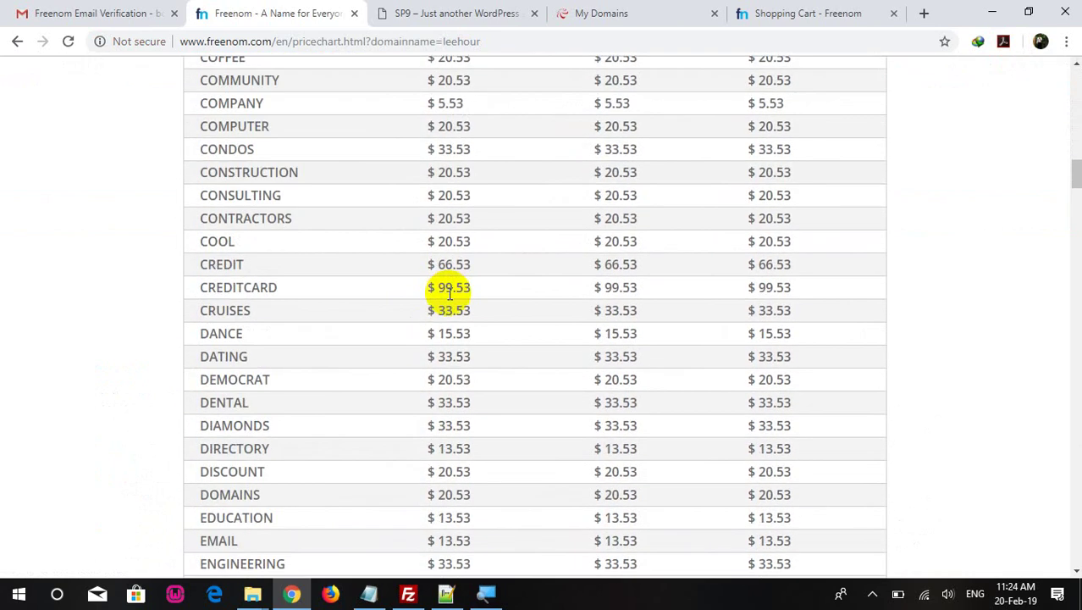
scroll(450, 296, "up", 5)
scroll(450, 296, "up", 6)
scroll(450, 295, "up", 4)
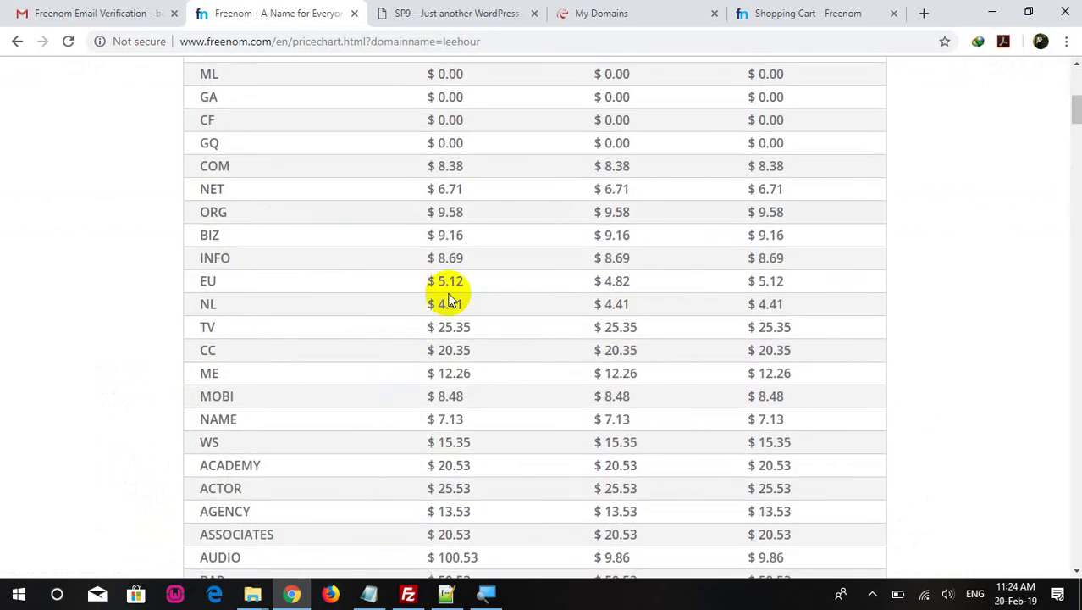
scroll(450, 296, "up", 5)
scroll(664, 418, "down", 3)
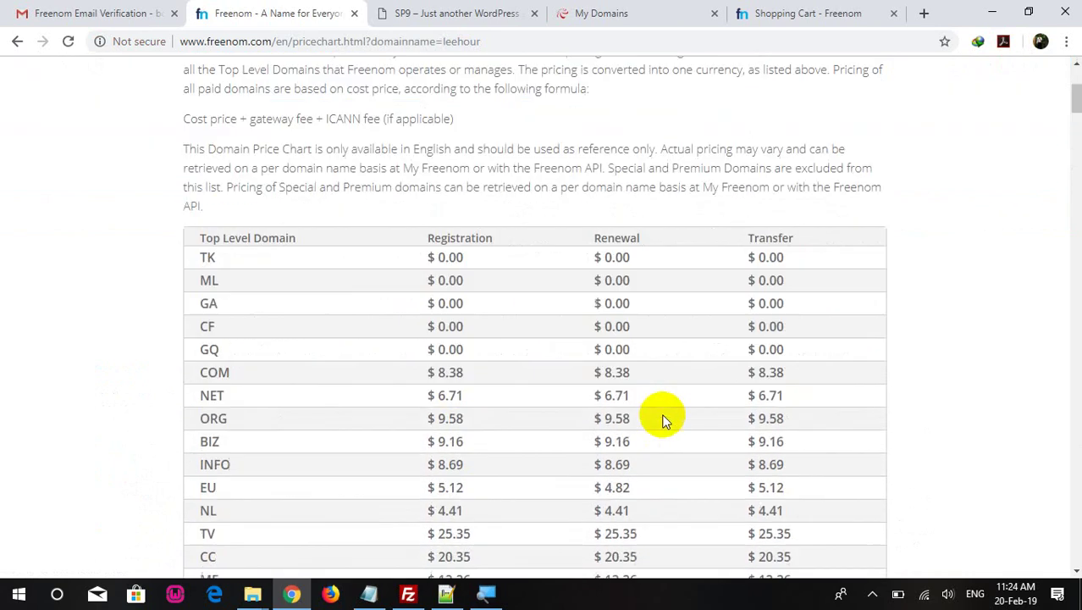
left_click_drag(1075, 111, 1027, 57)
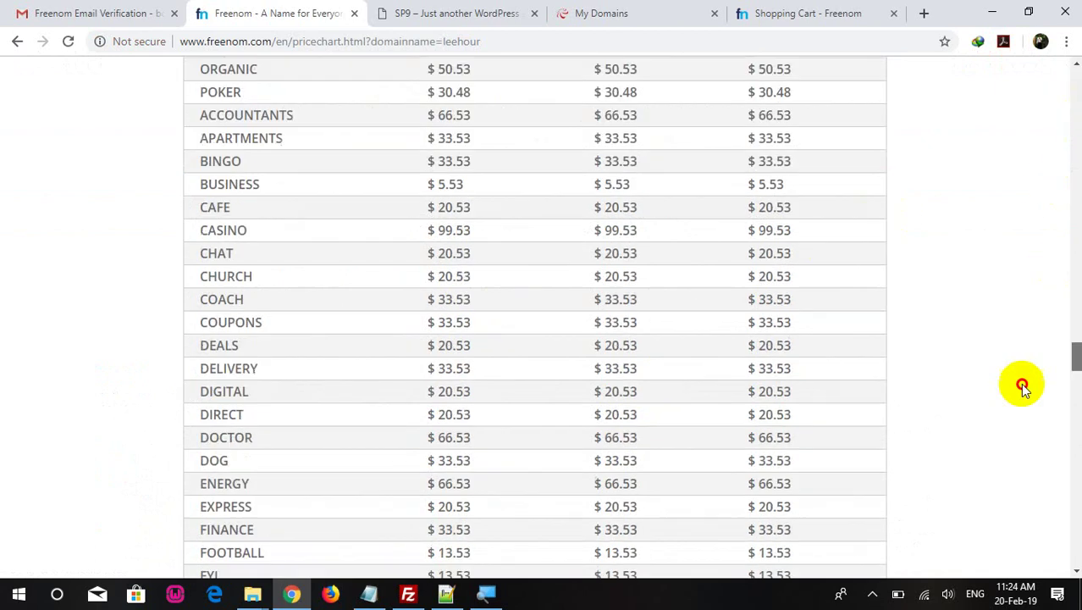